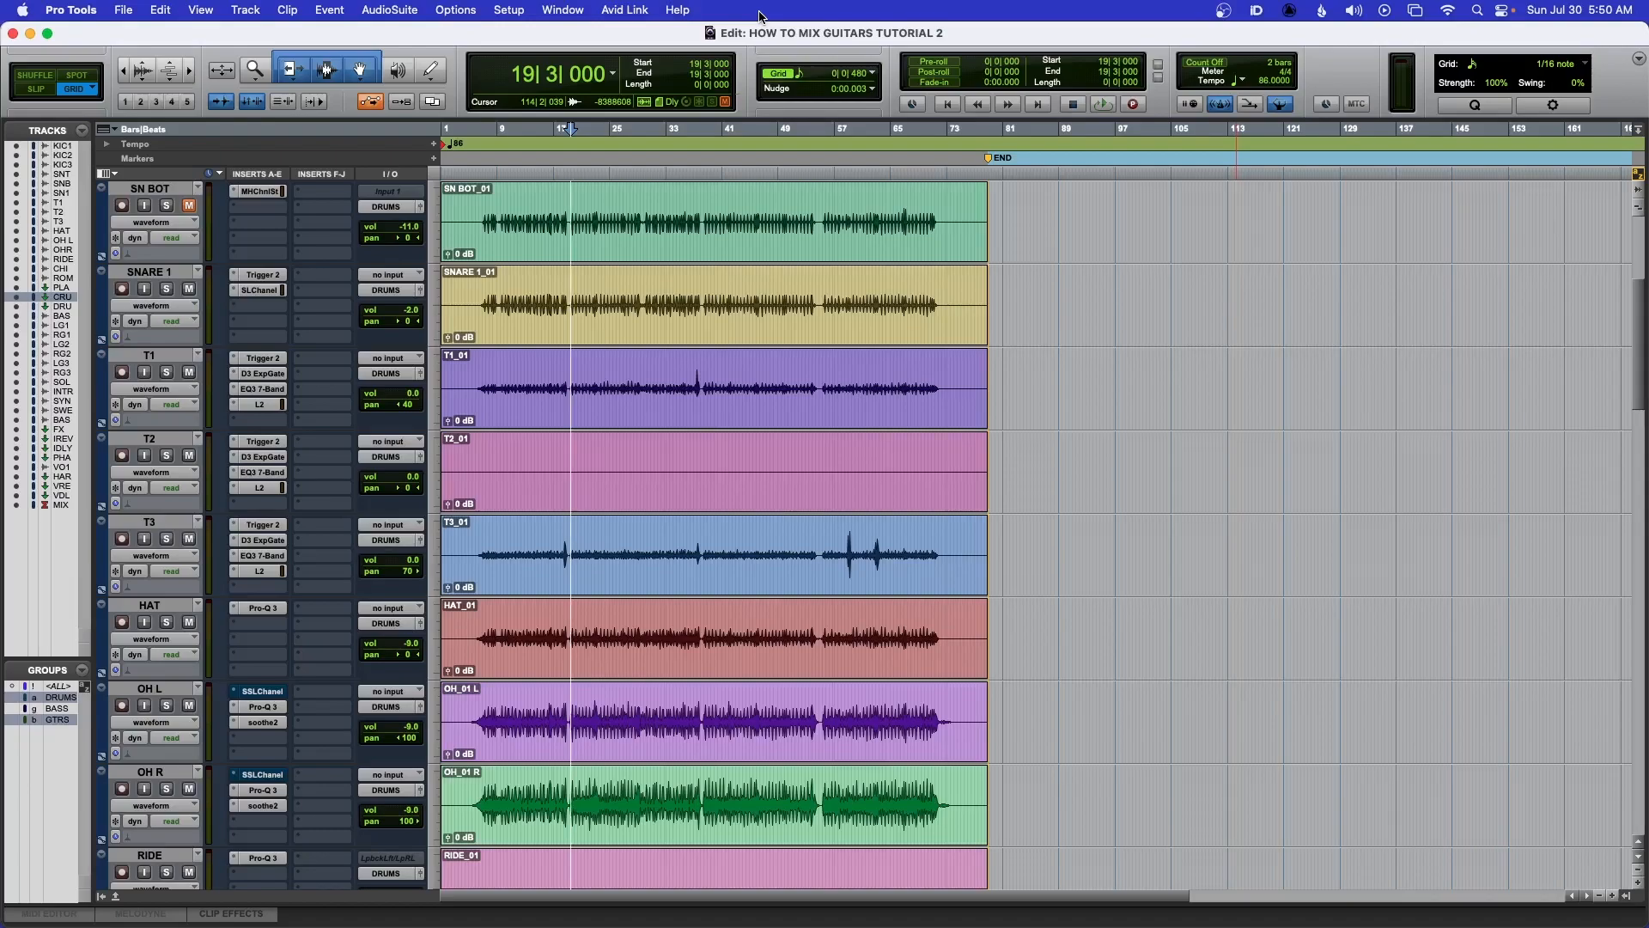
# Open the Mix window, bring the guitar channels into view, and start playback
pyautogui.press('super+equal')
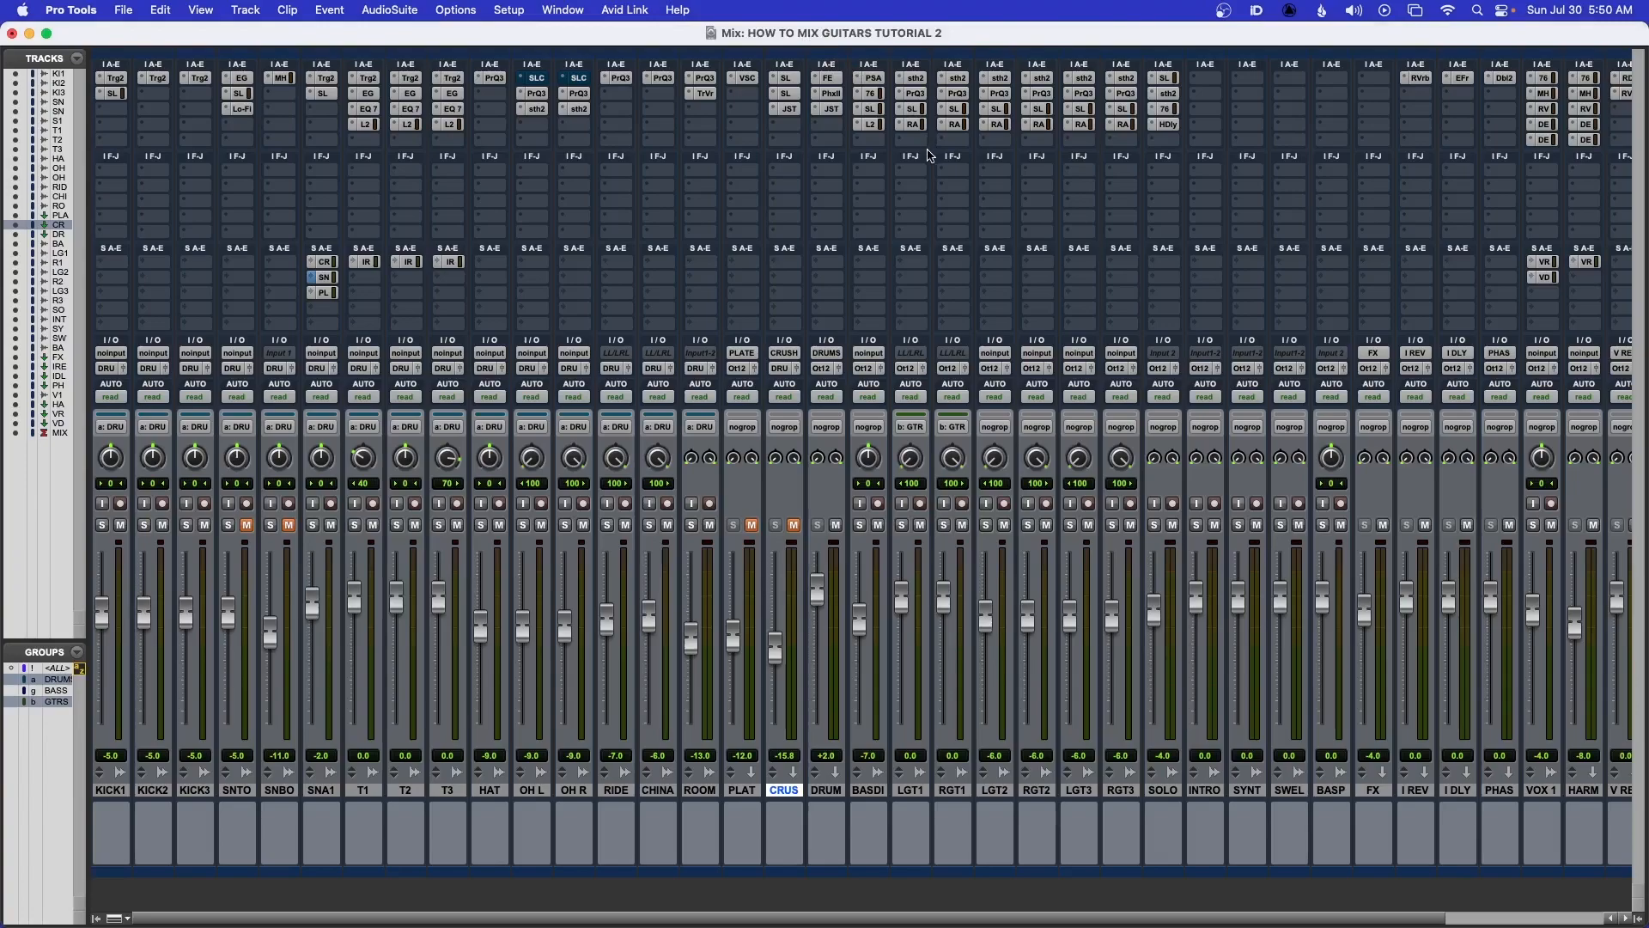
pyautogui.press('super+equal')
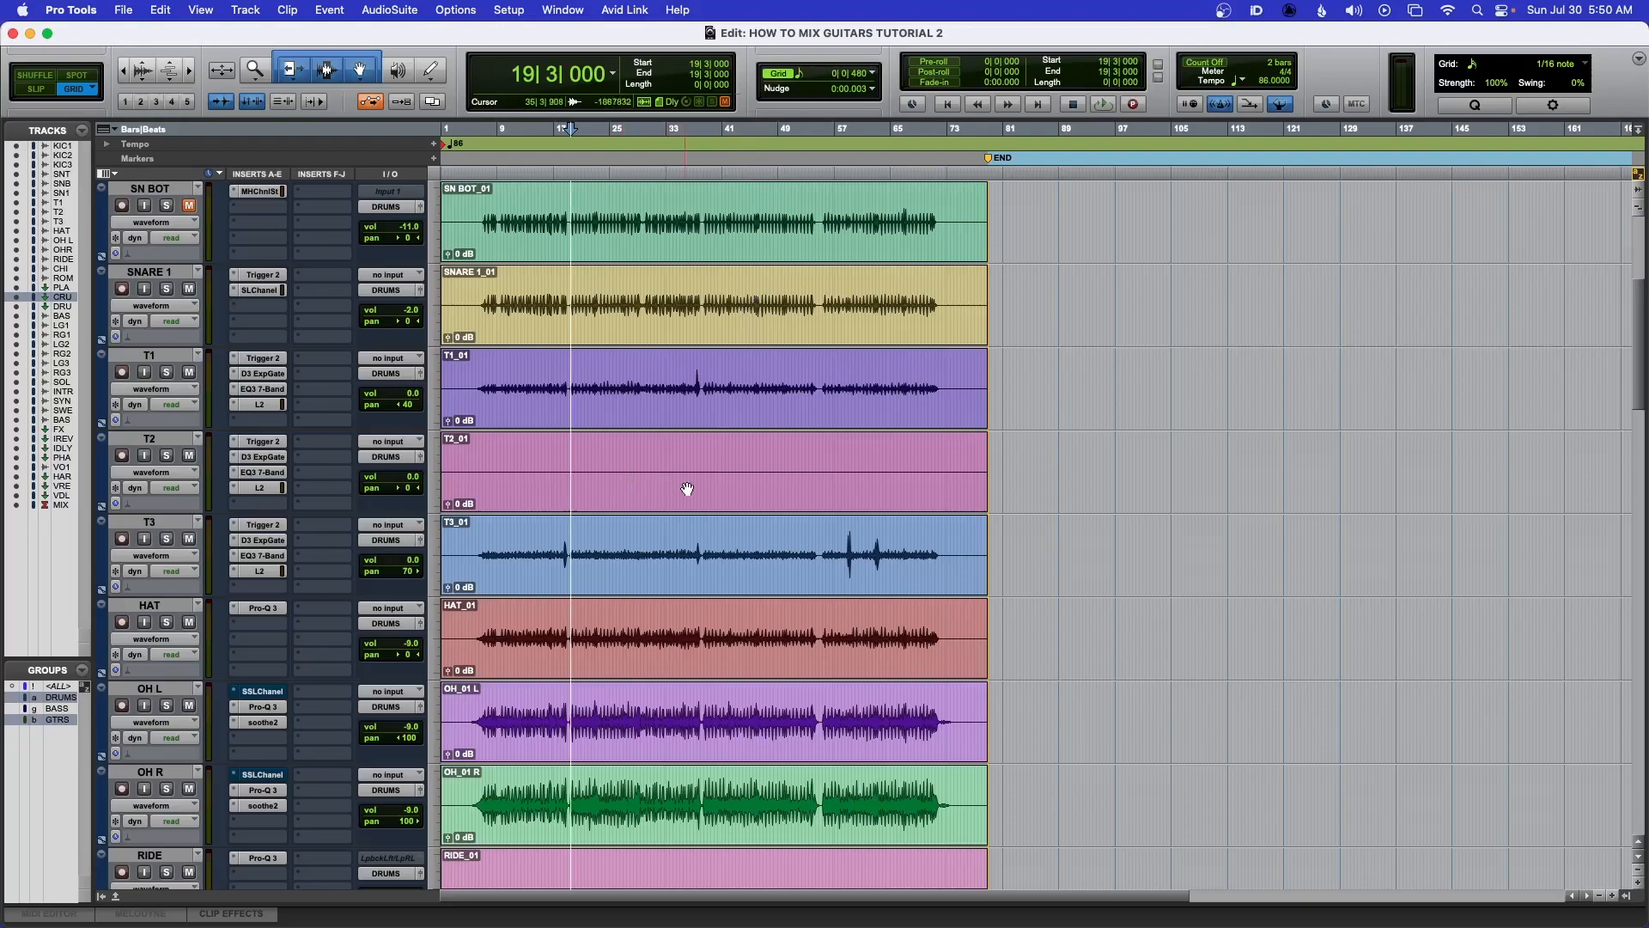
pyautogui.press('super+equal')
pyautogui.hscroll(5, 1037, 582)
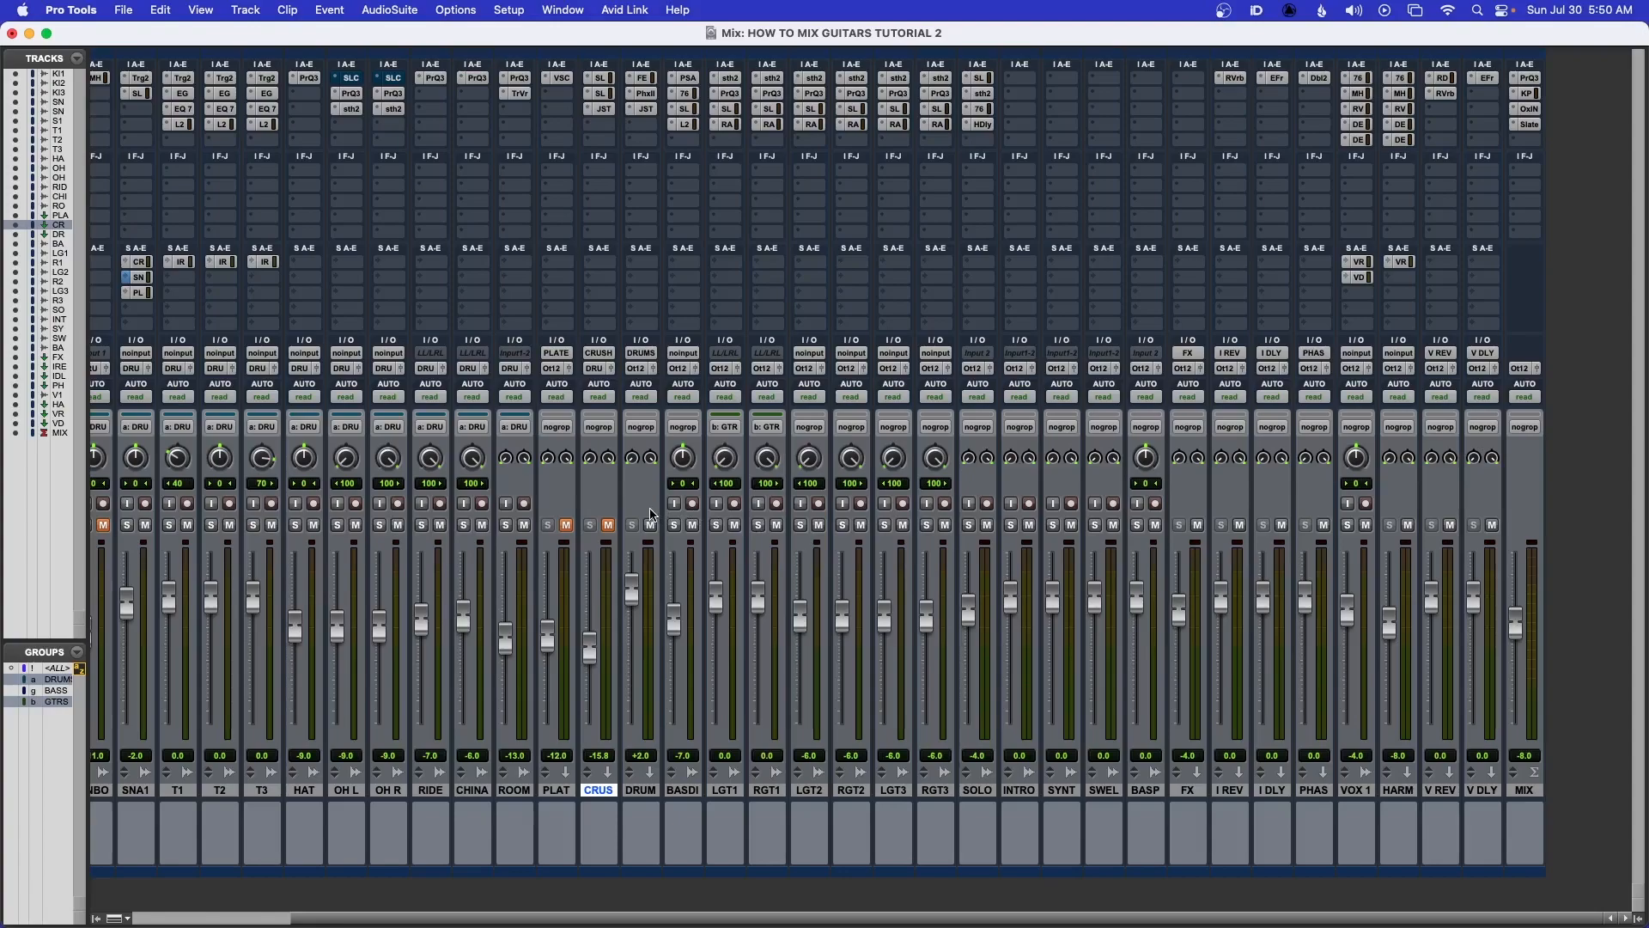
pyautogui.press('space')
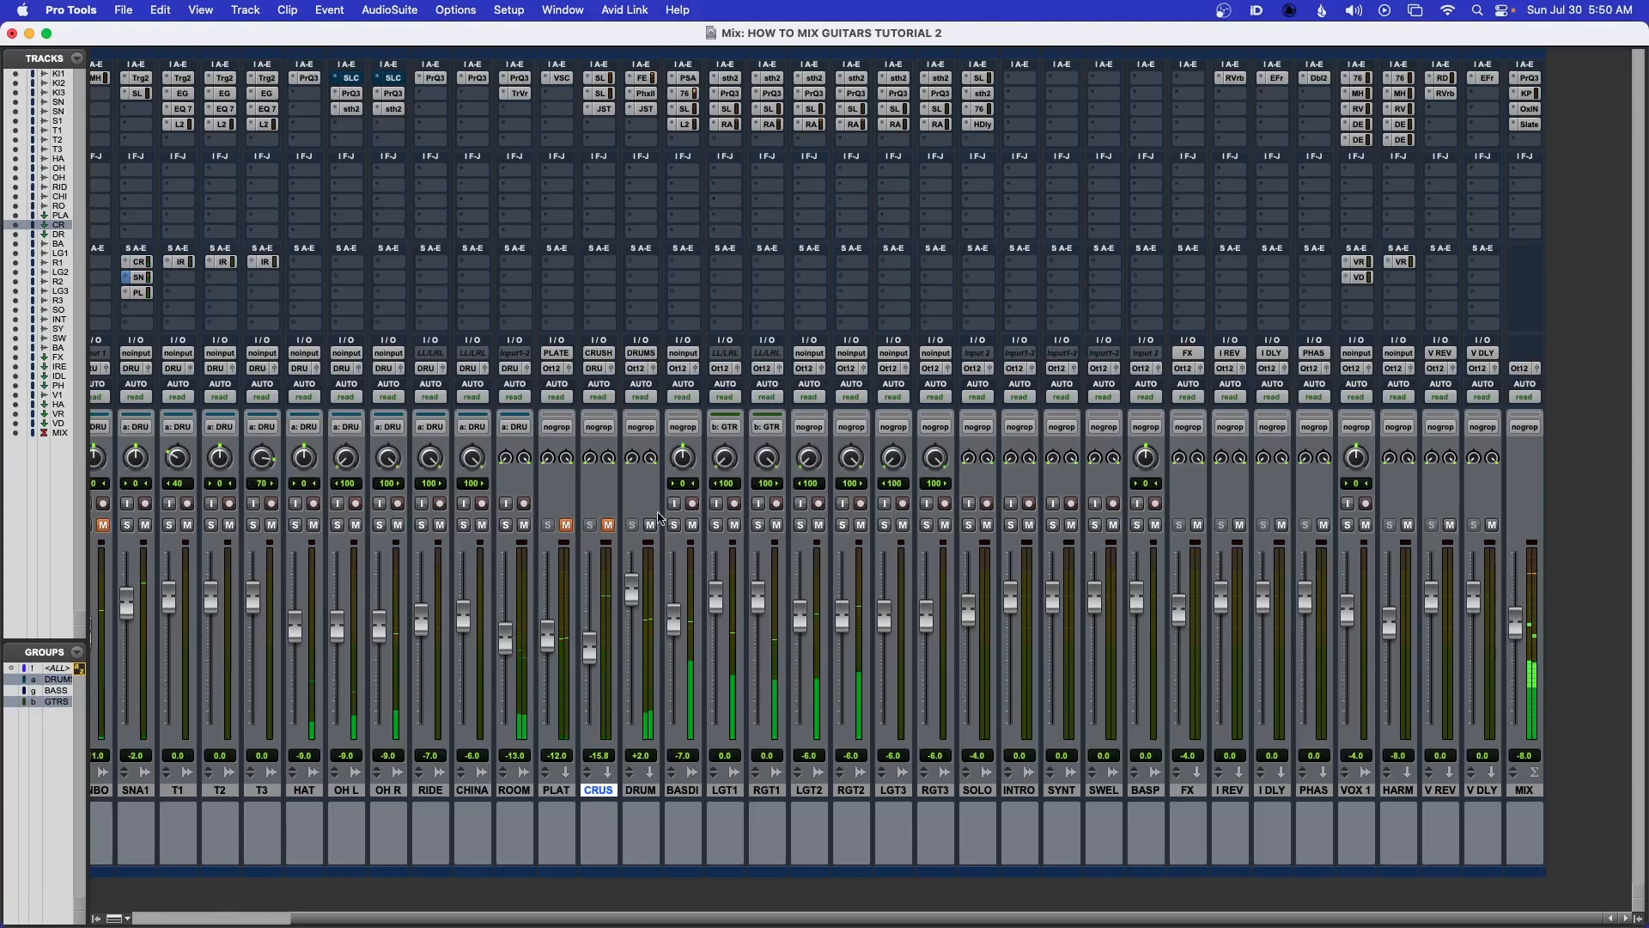
# Solo the LGT1 and RGT1 guitar tracks, then the LGT2 and RGT2 tracks, and stop playback
pyautogui.click(717, 524)
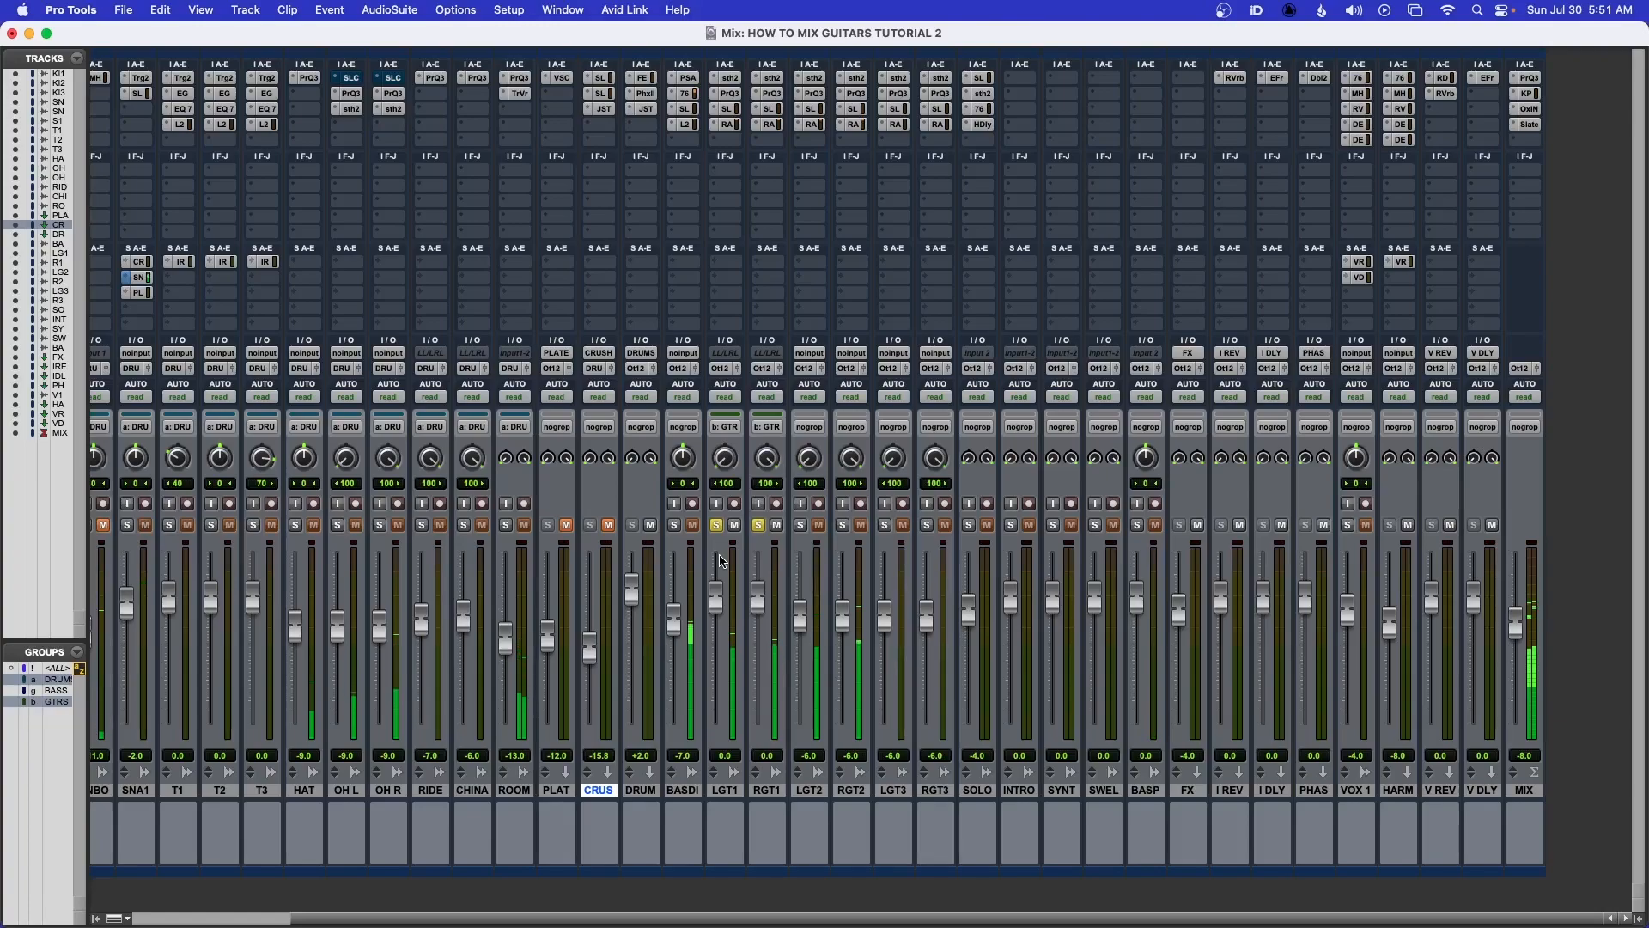
pyautogui.click(718, 525)
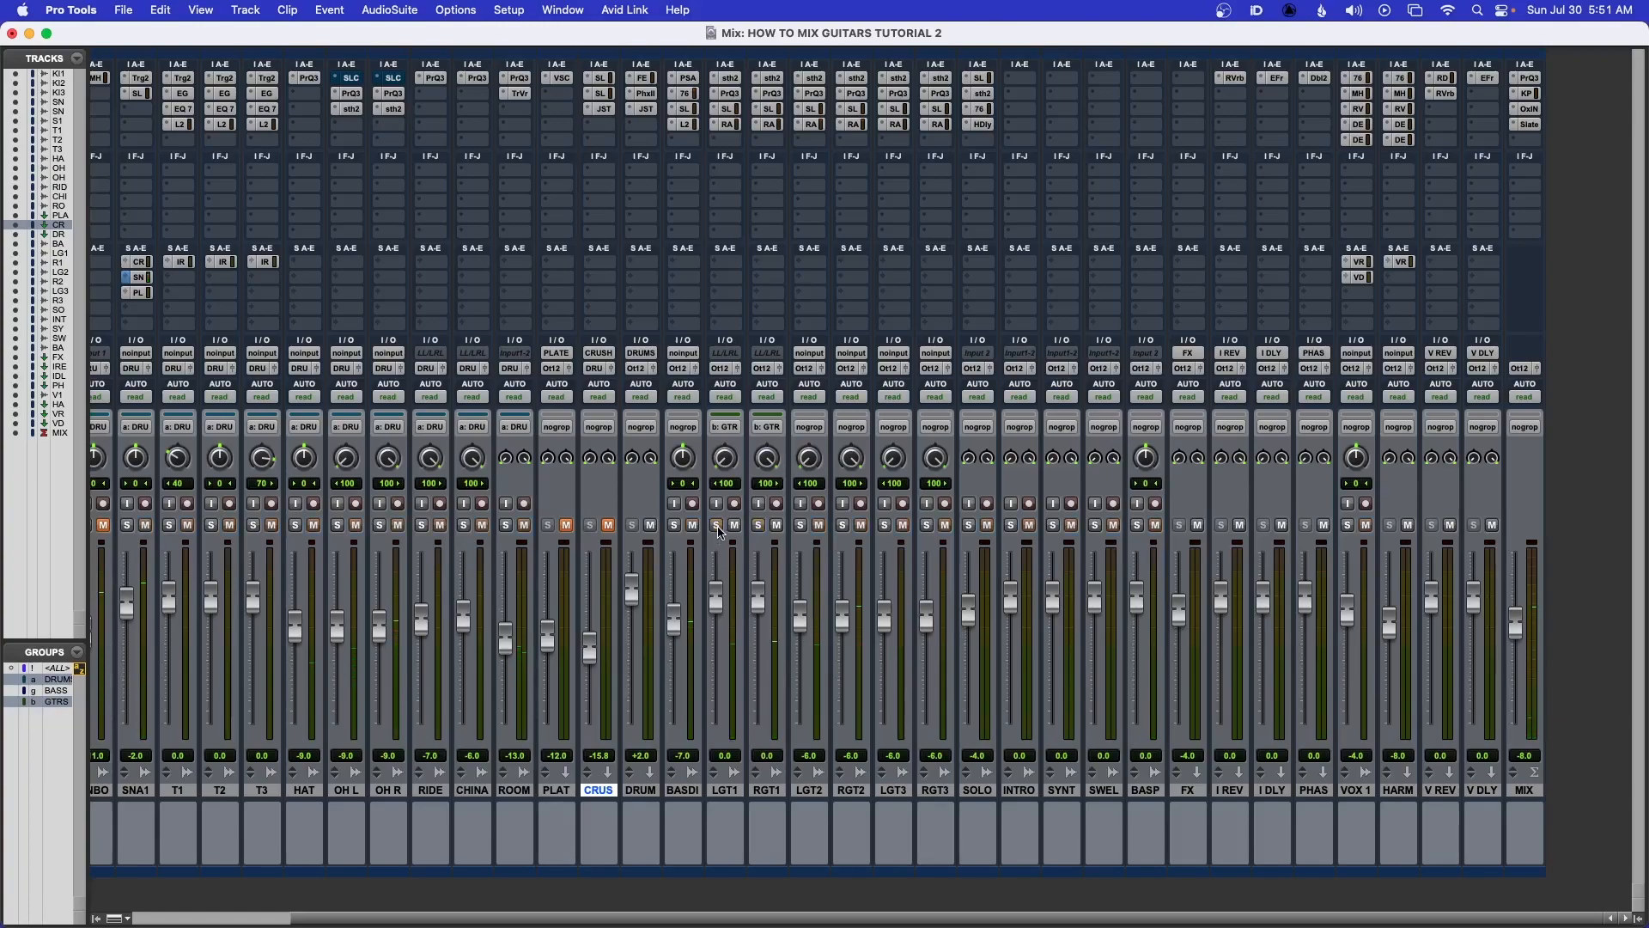
pyautogui.click(798, 527)
pyautogui.click(844, 525)
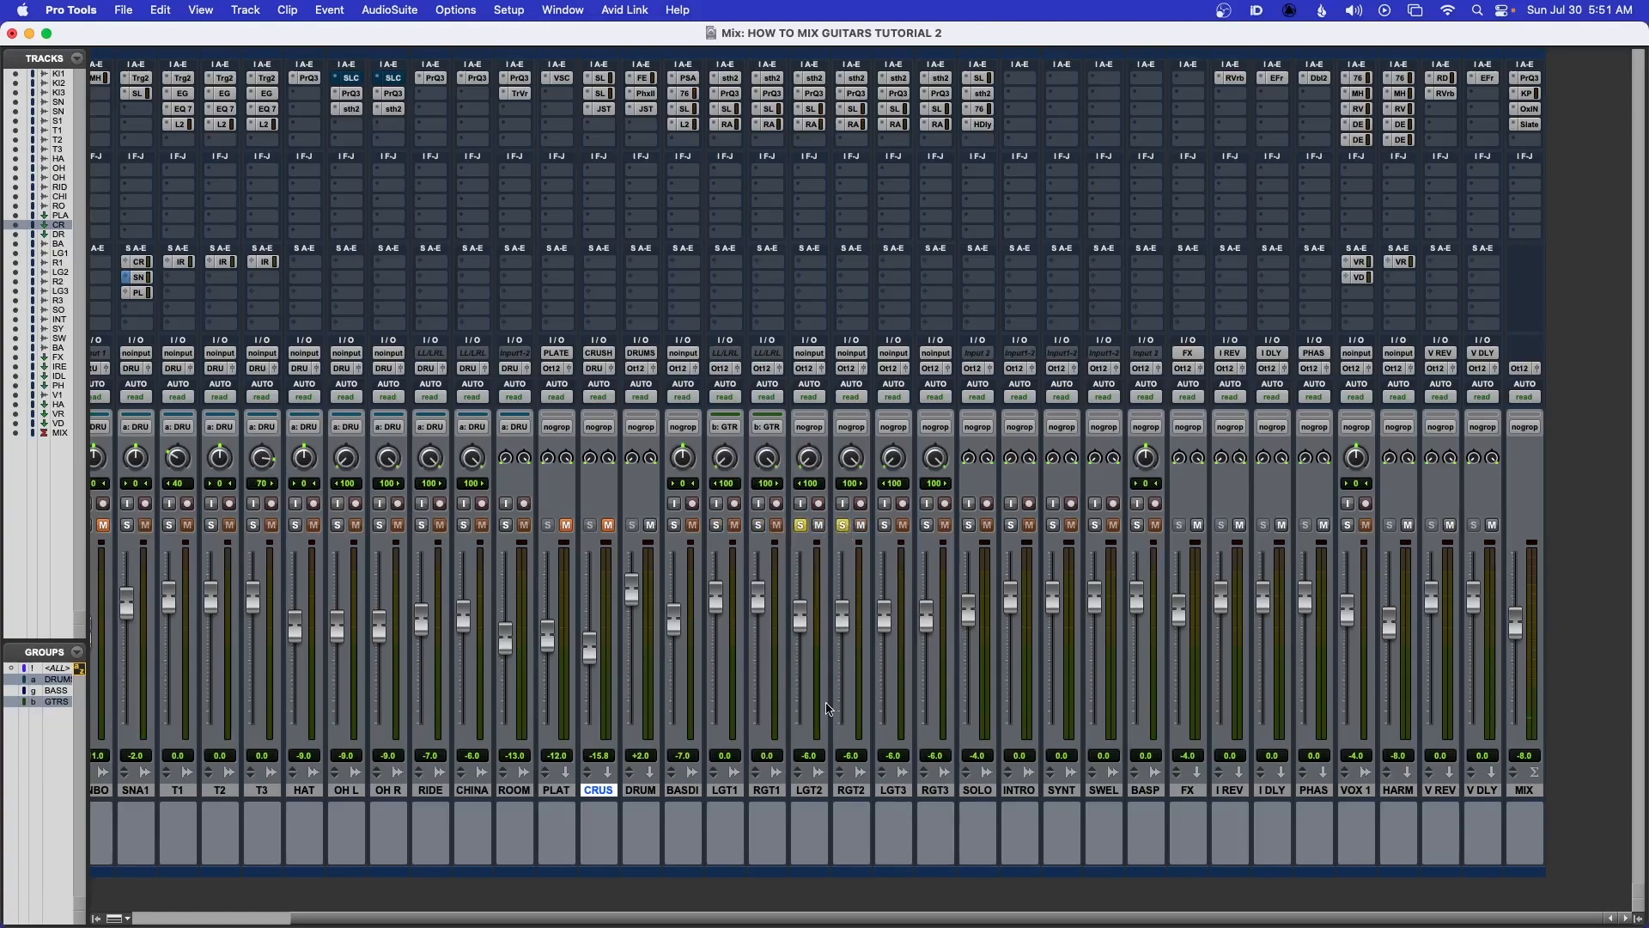
pyautogui.press('space')
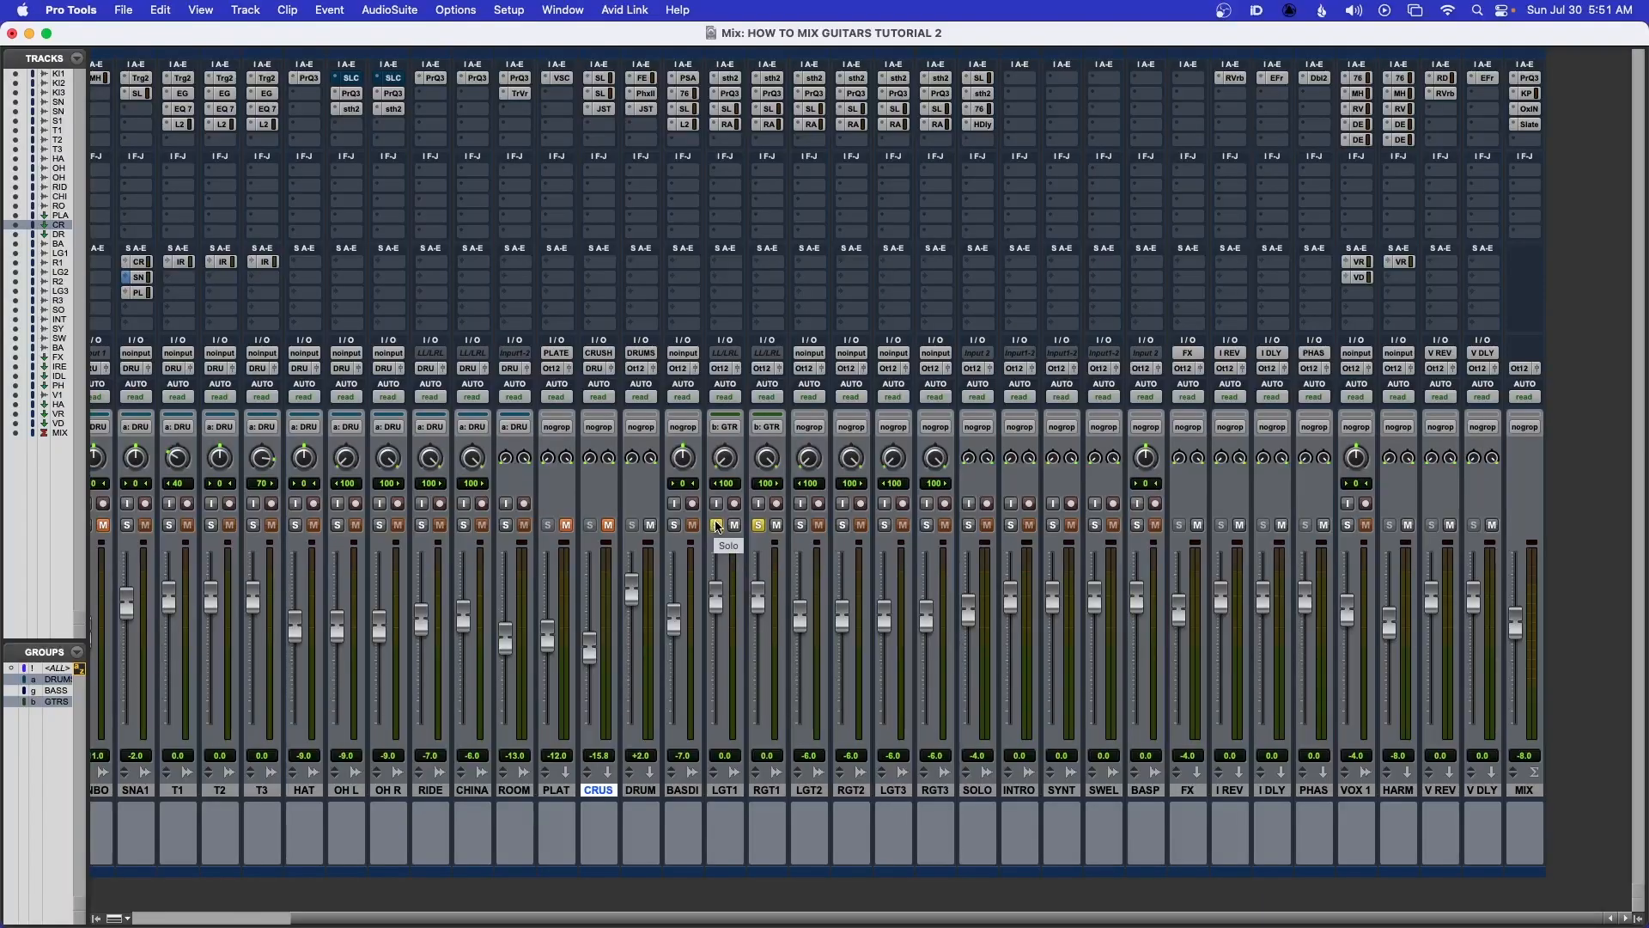
# Bypass all inserts on the LGT1 and RGT1 guitar tracks and audition the unprocessed guitars
pyautogui.press('space')
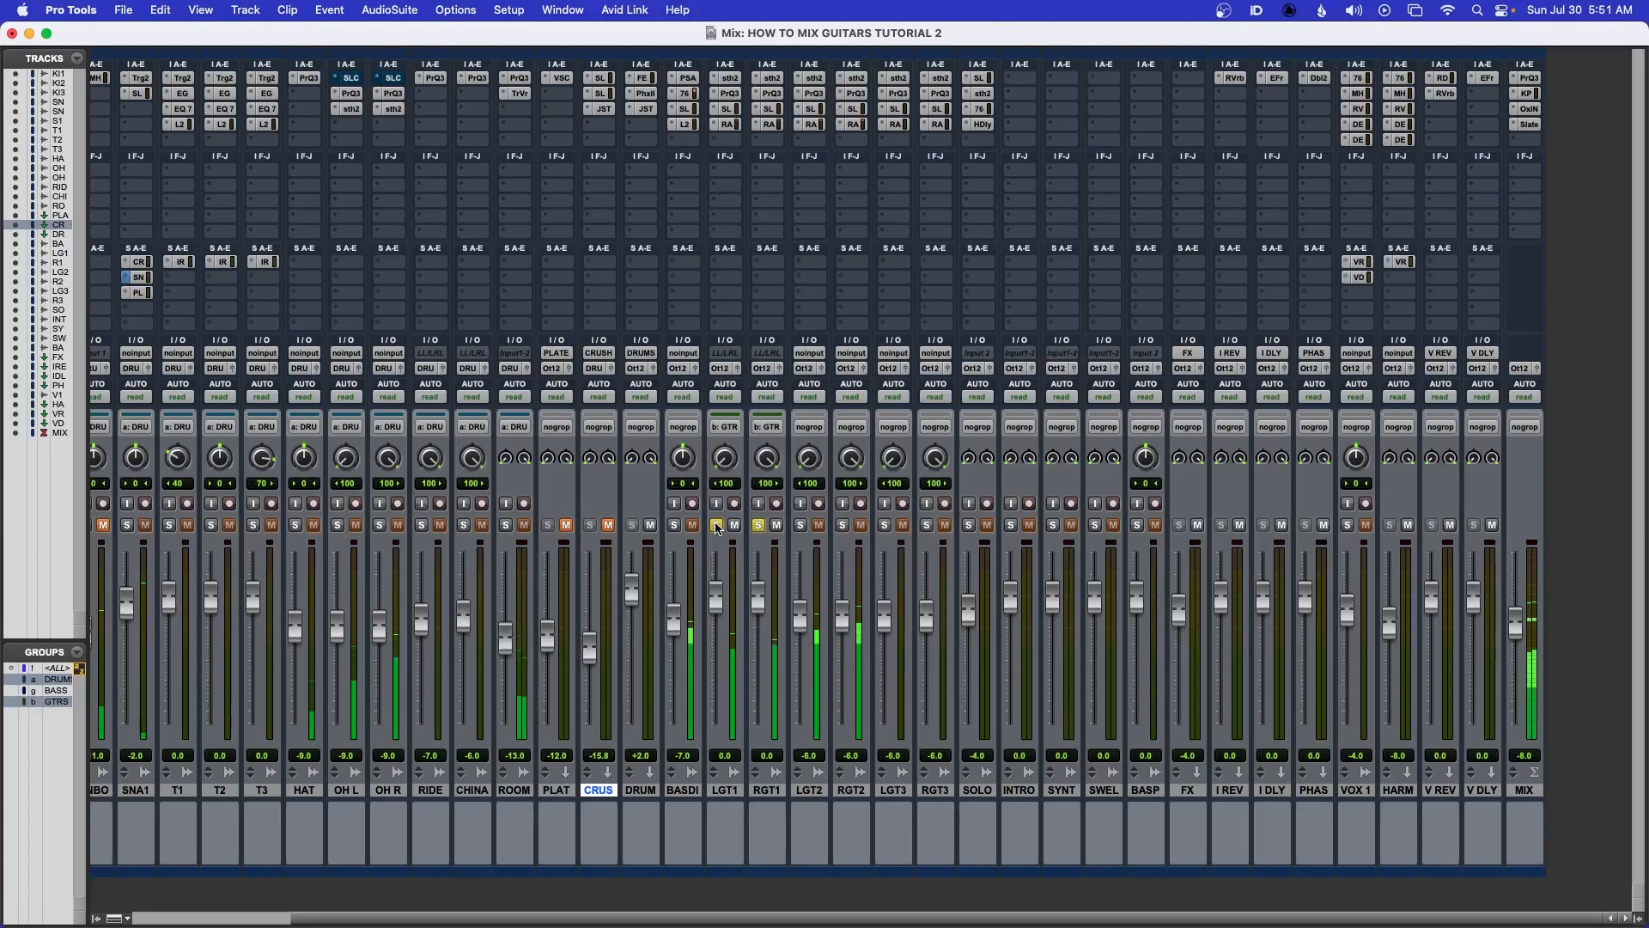
pyautogui.press('space')
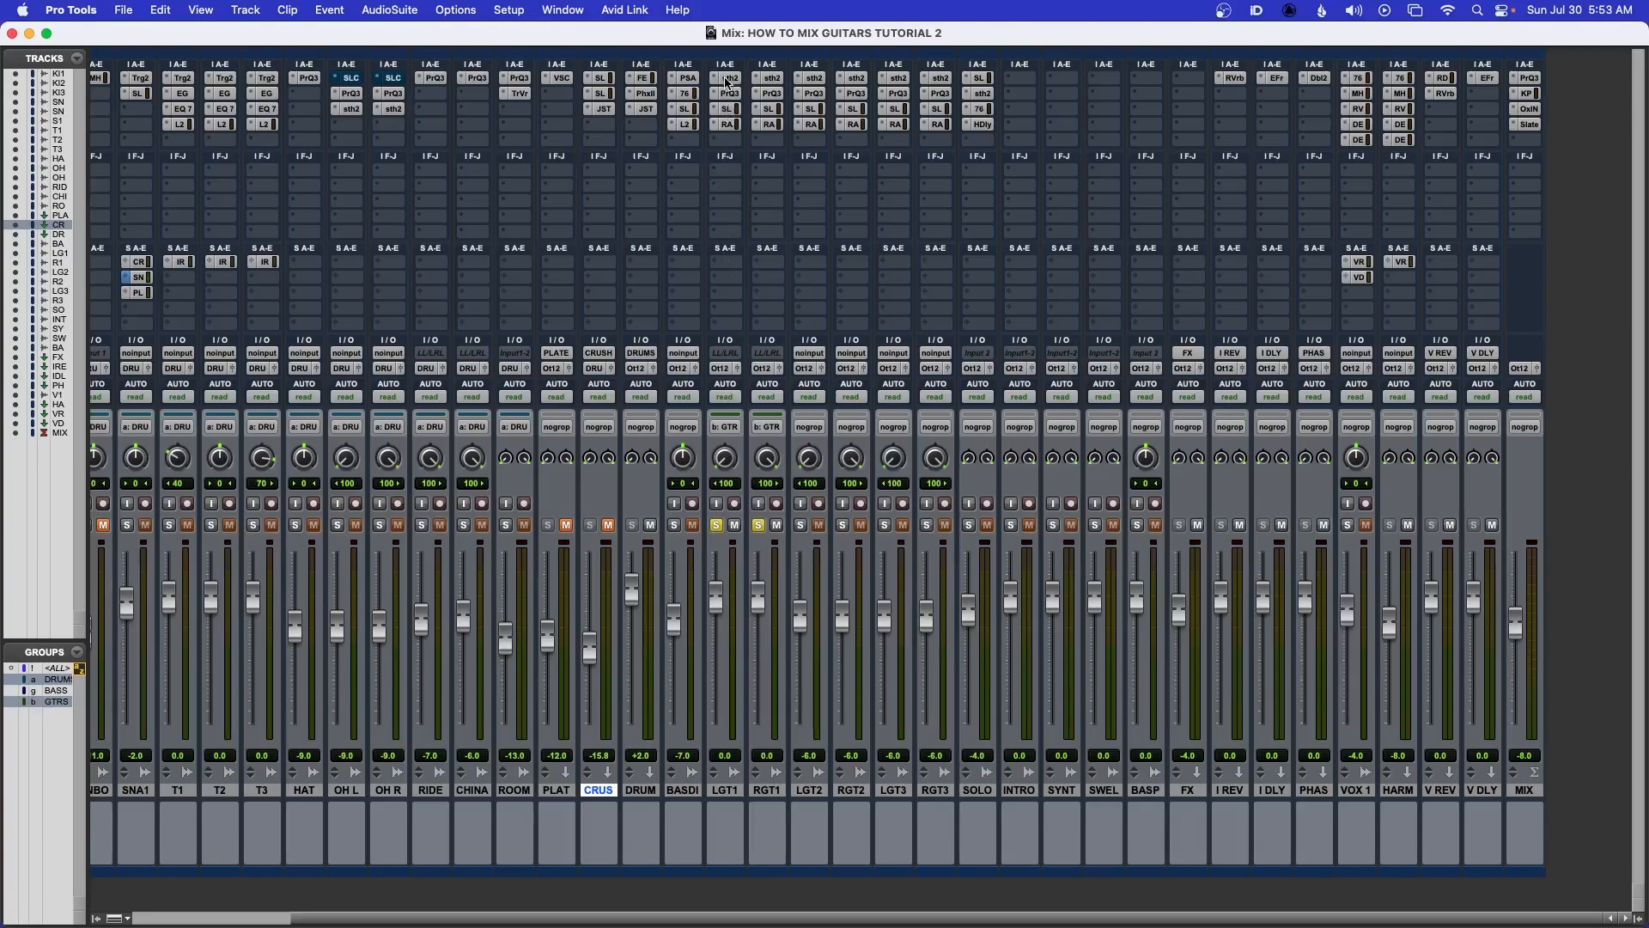
pyautogui.moveTo(728, 84); pyautogui.dragTo(731, 127)
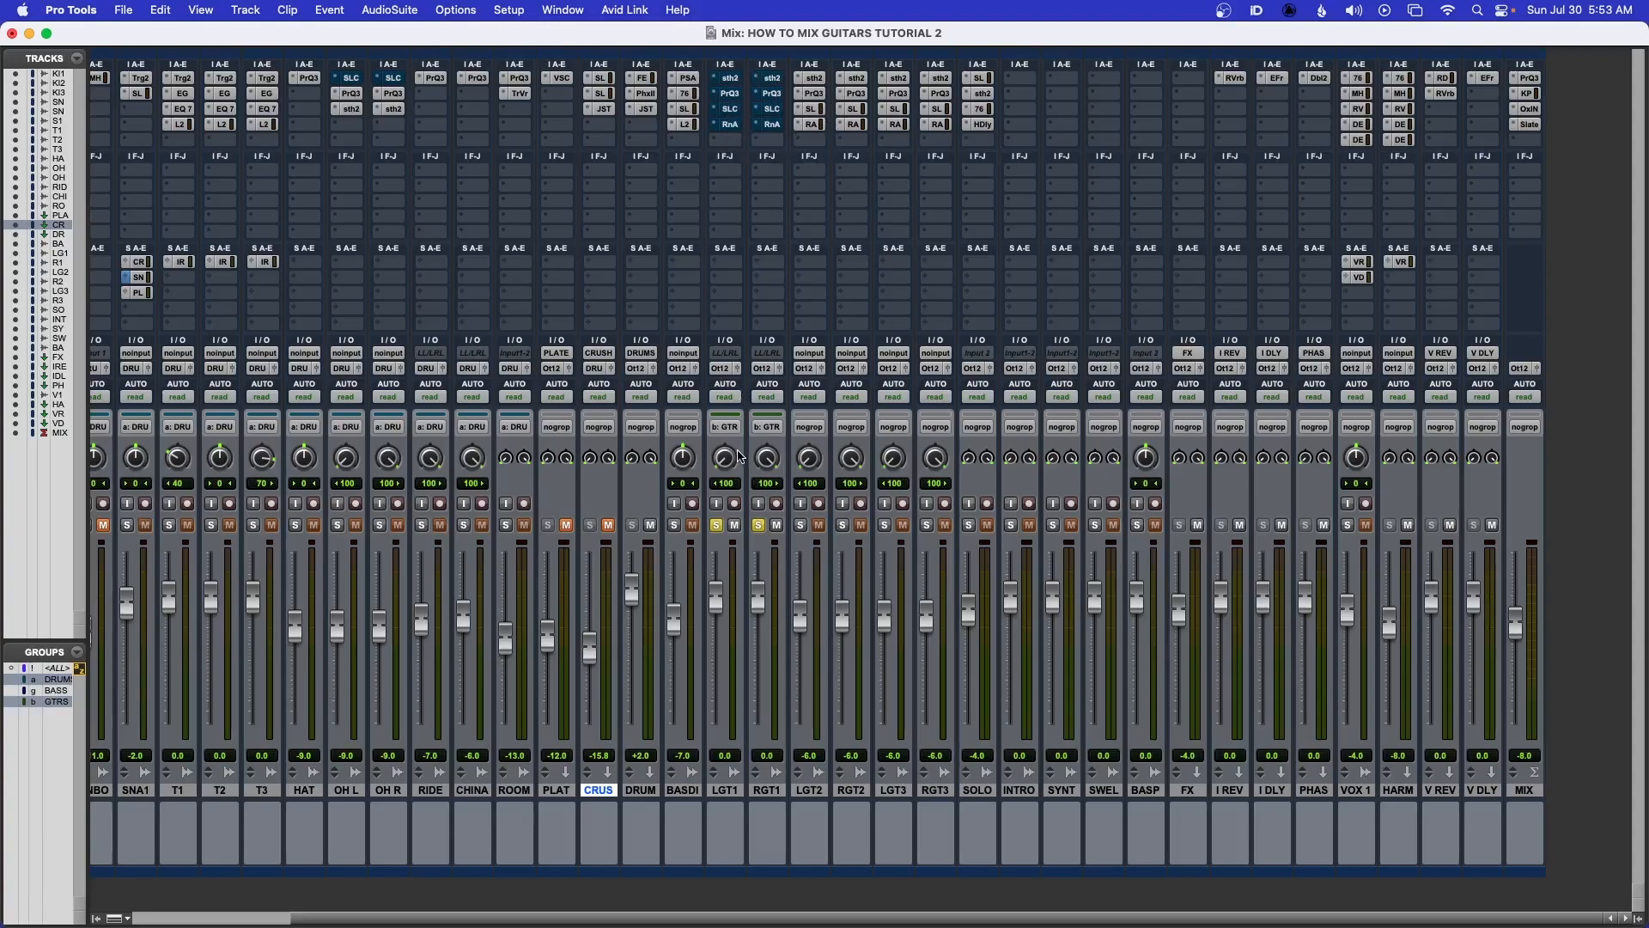
pyautogui.press('space')
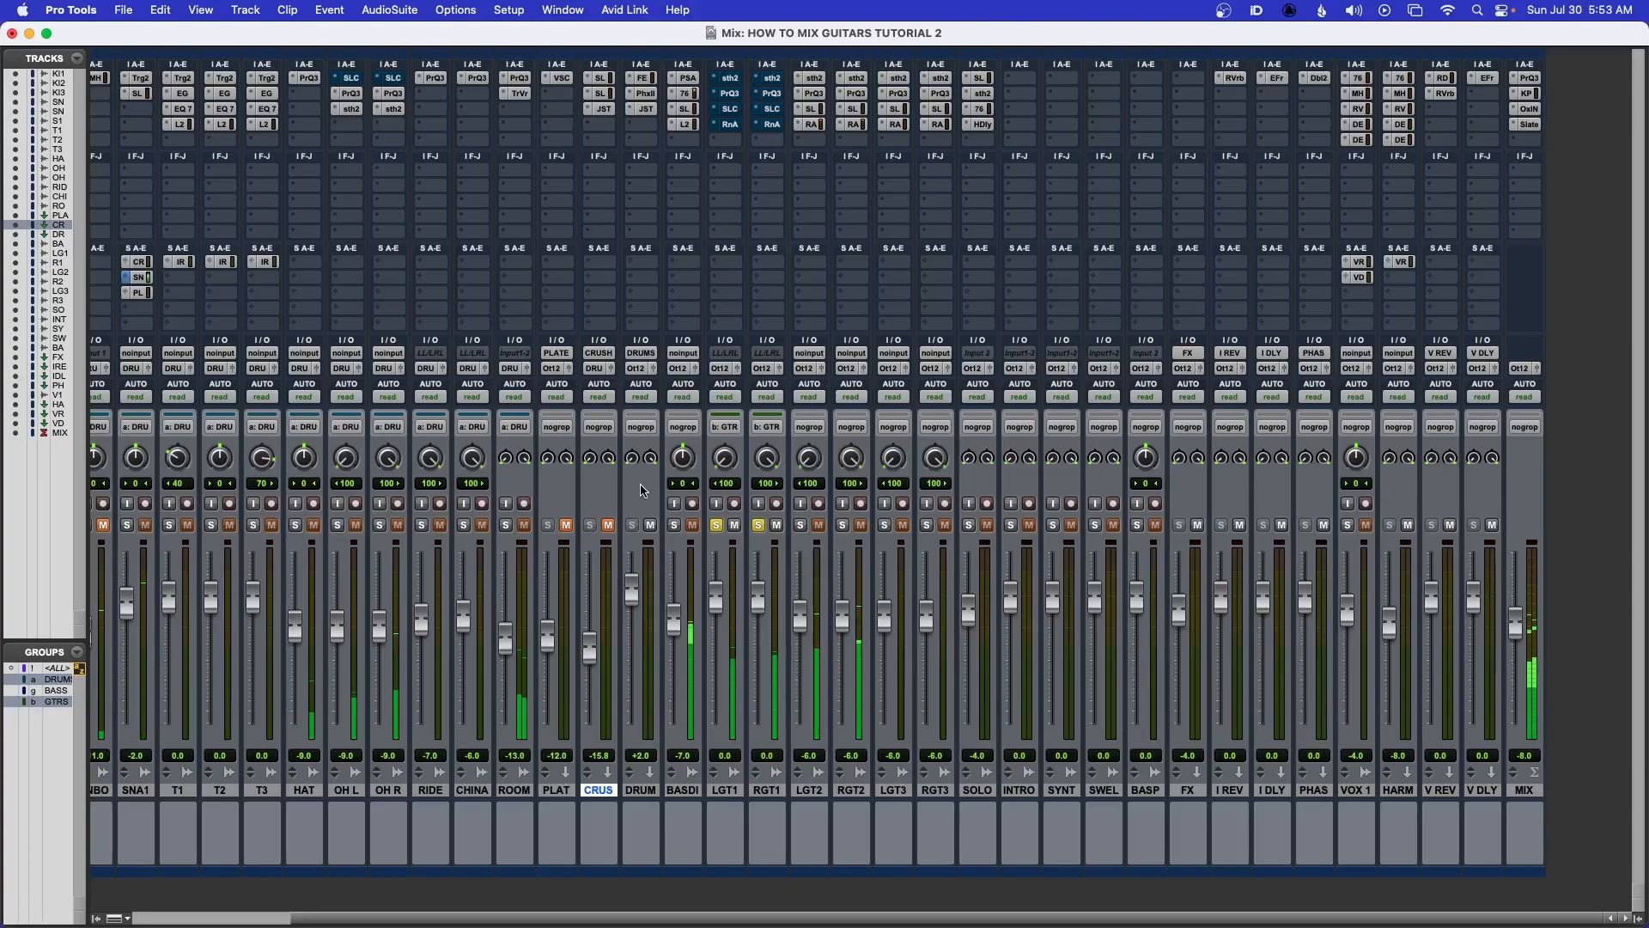
pyautogui.press('space')
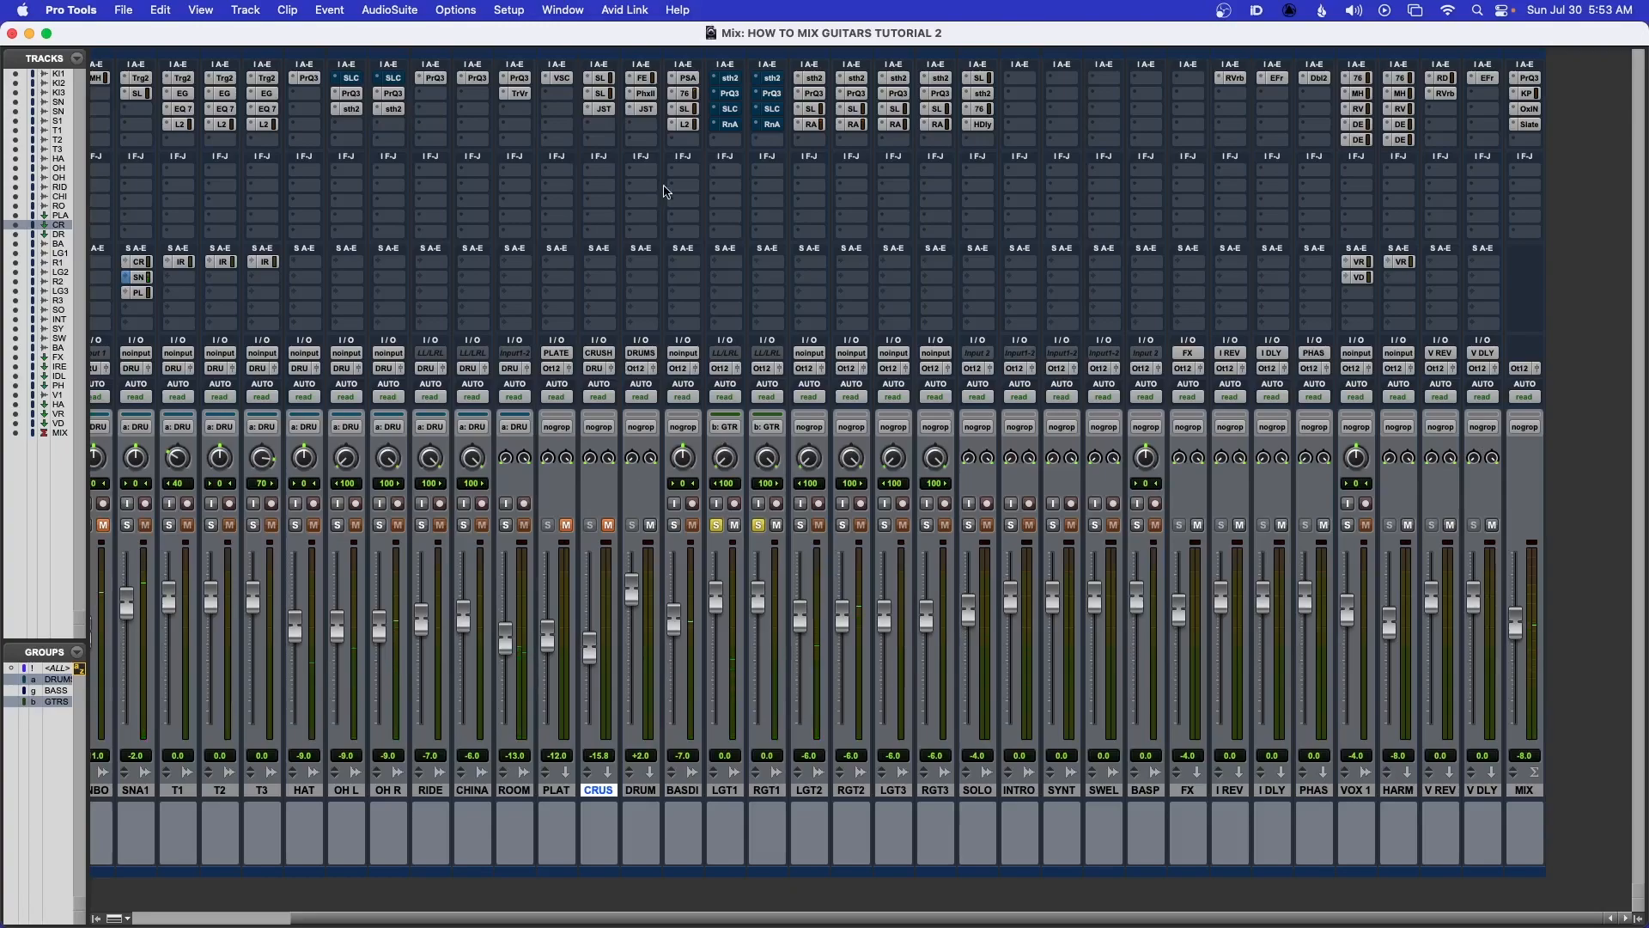
# Open the soothe2 plug-in on LGT1 to inspect its settings, then close it
pyautogui.click(730, 80)
pyautogui.moveTo(786, 86); pyautogui.dragTo(593, 213)
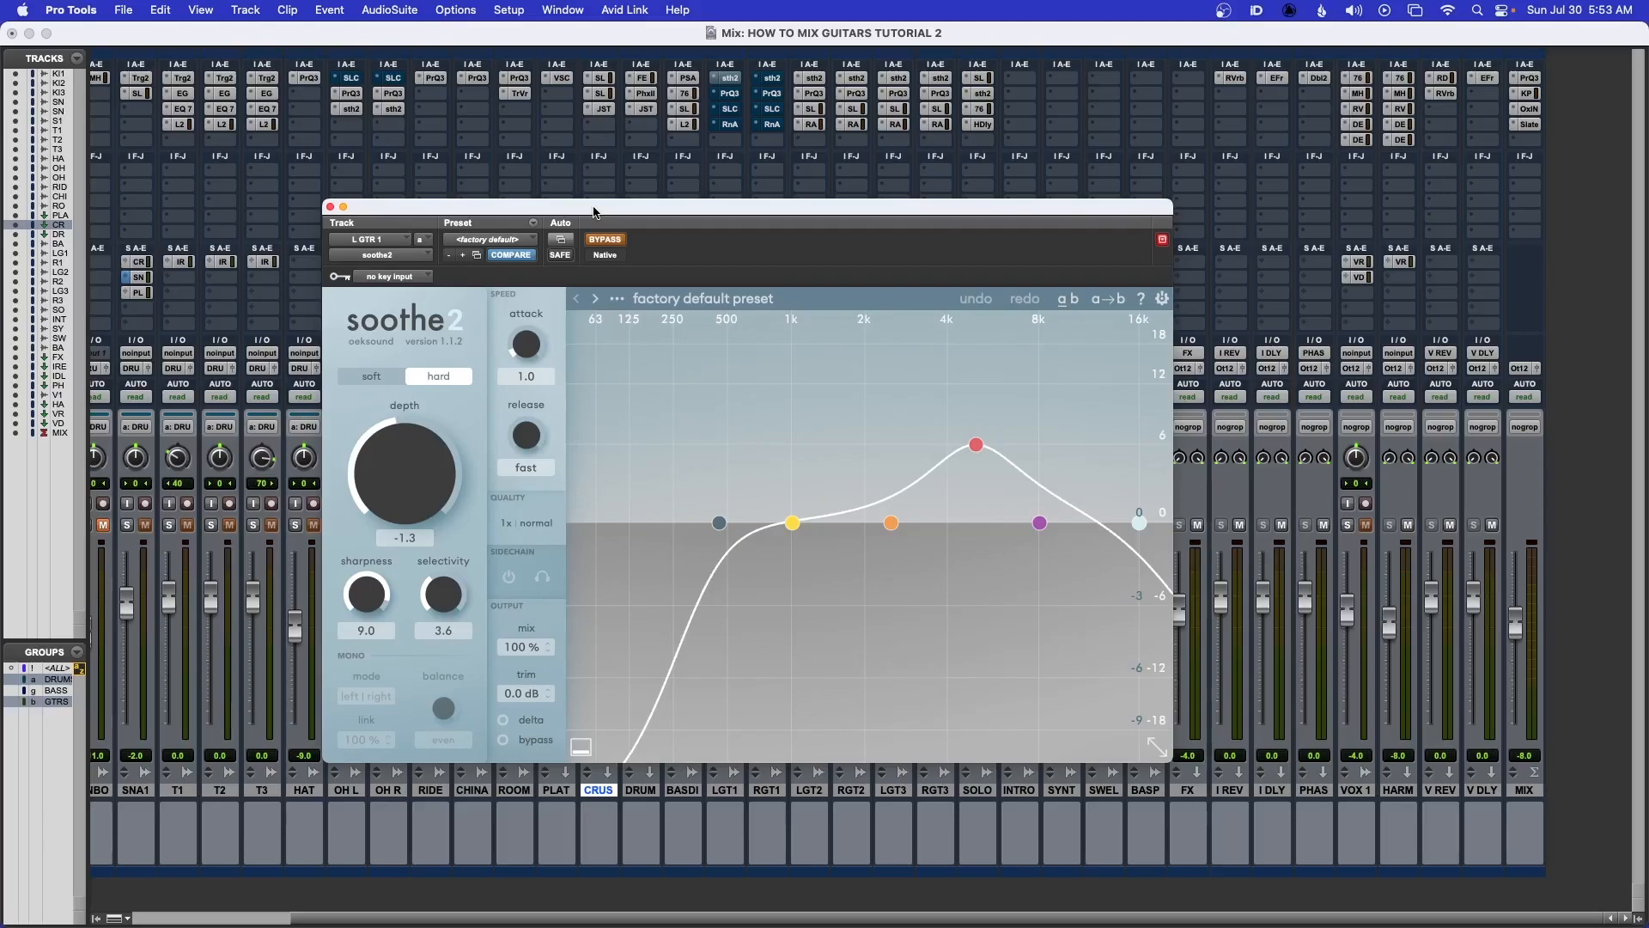
pyautogui.moveTo(594, 212); pyautogui.dragTo(618, 216)
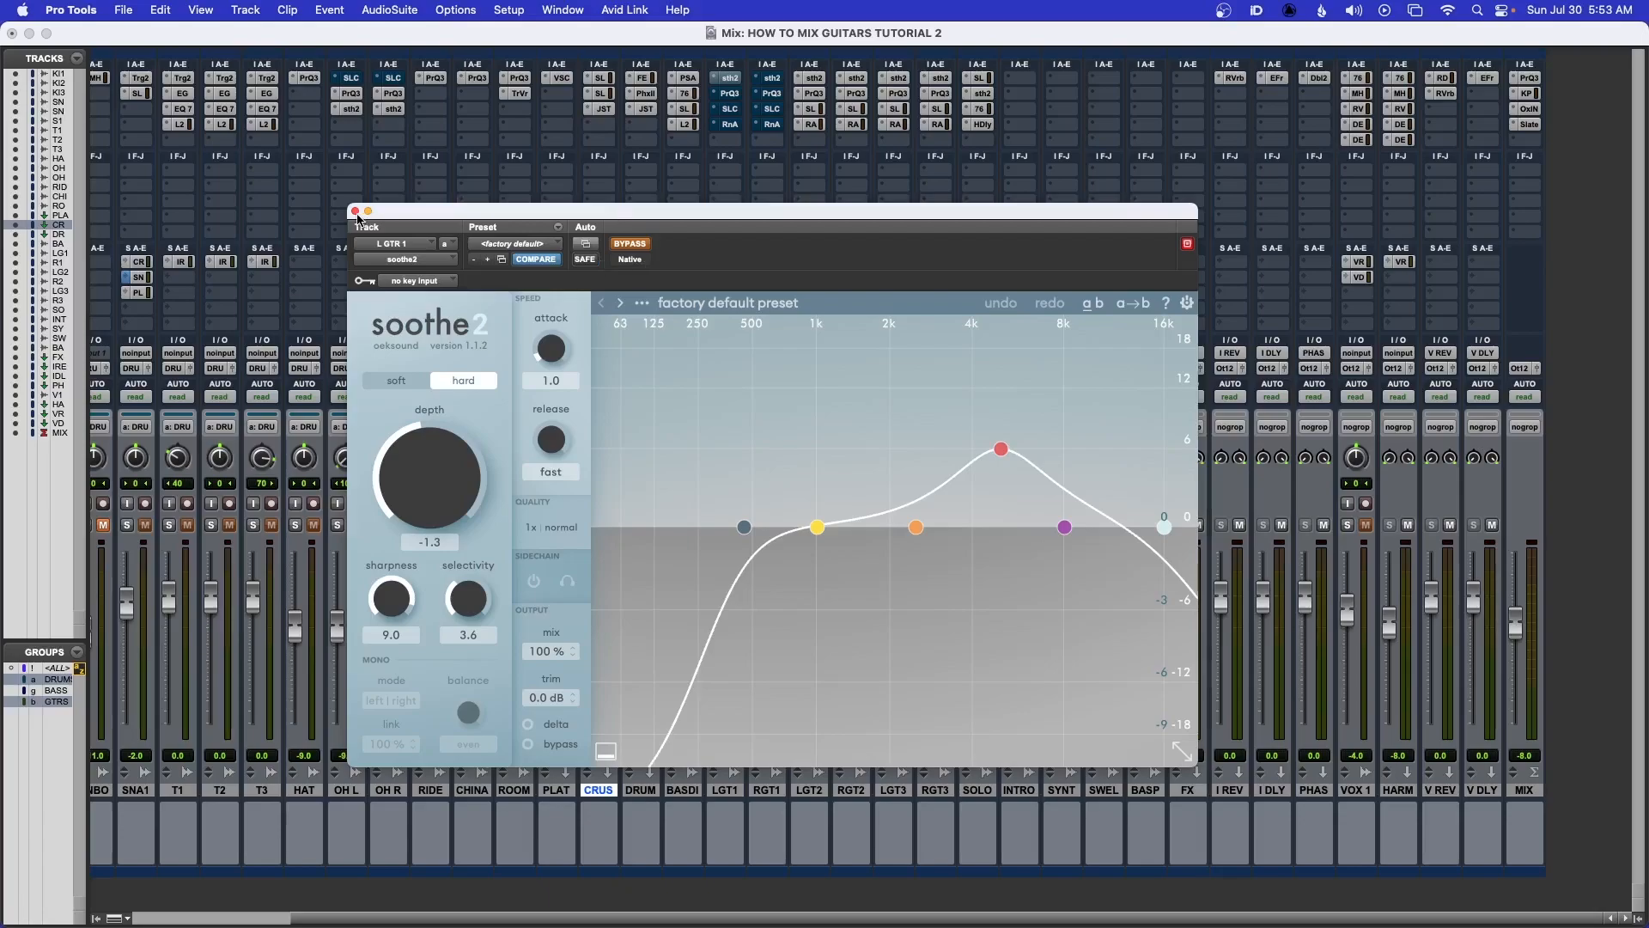
pyautogui.click(355, 212)
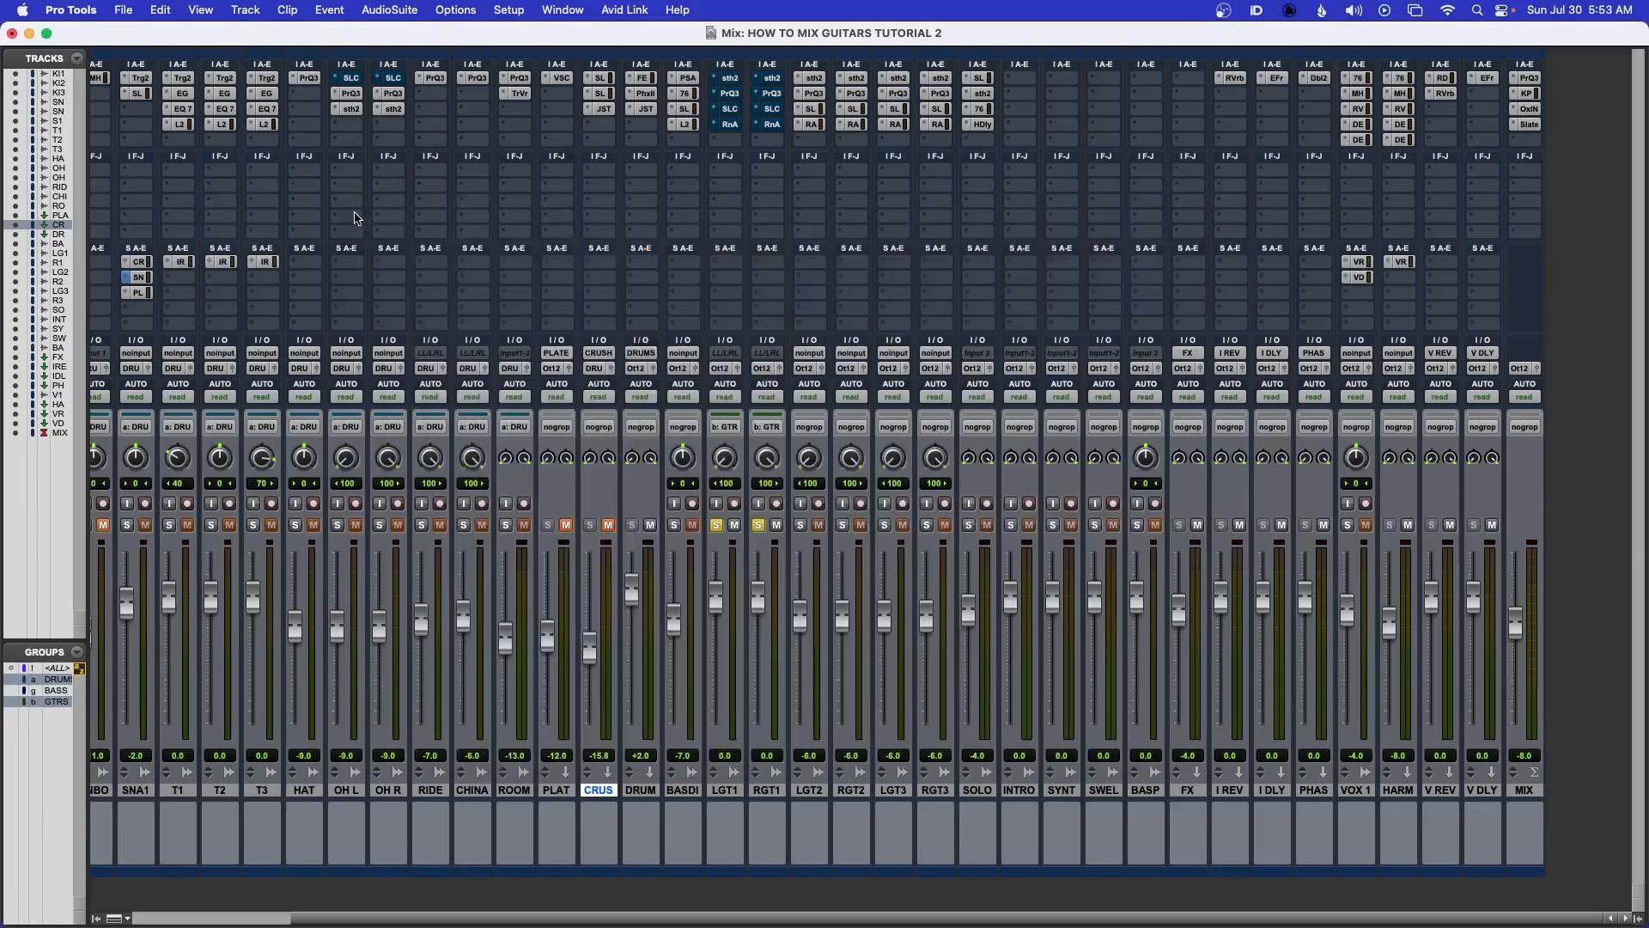
# Insert FabFilter Pro-Q 3 in the next free insert slot of the LGT1 track
pyautogui.click(728, 142)
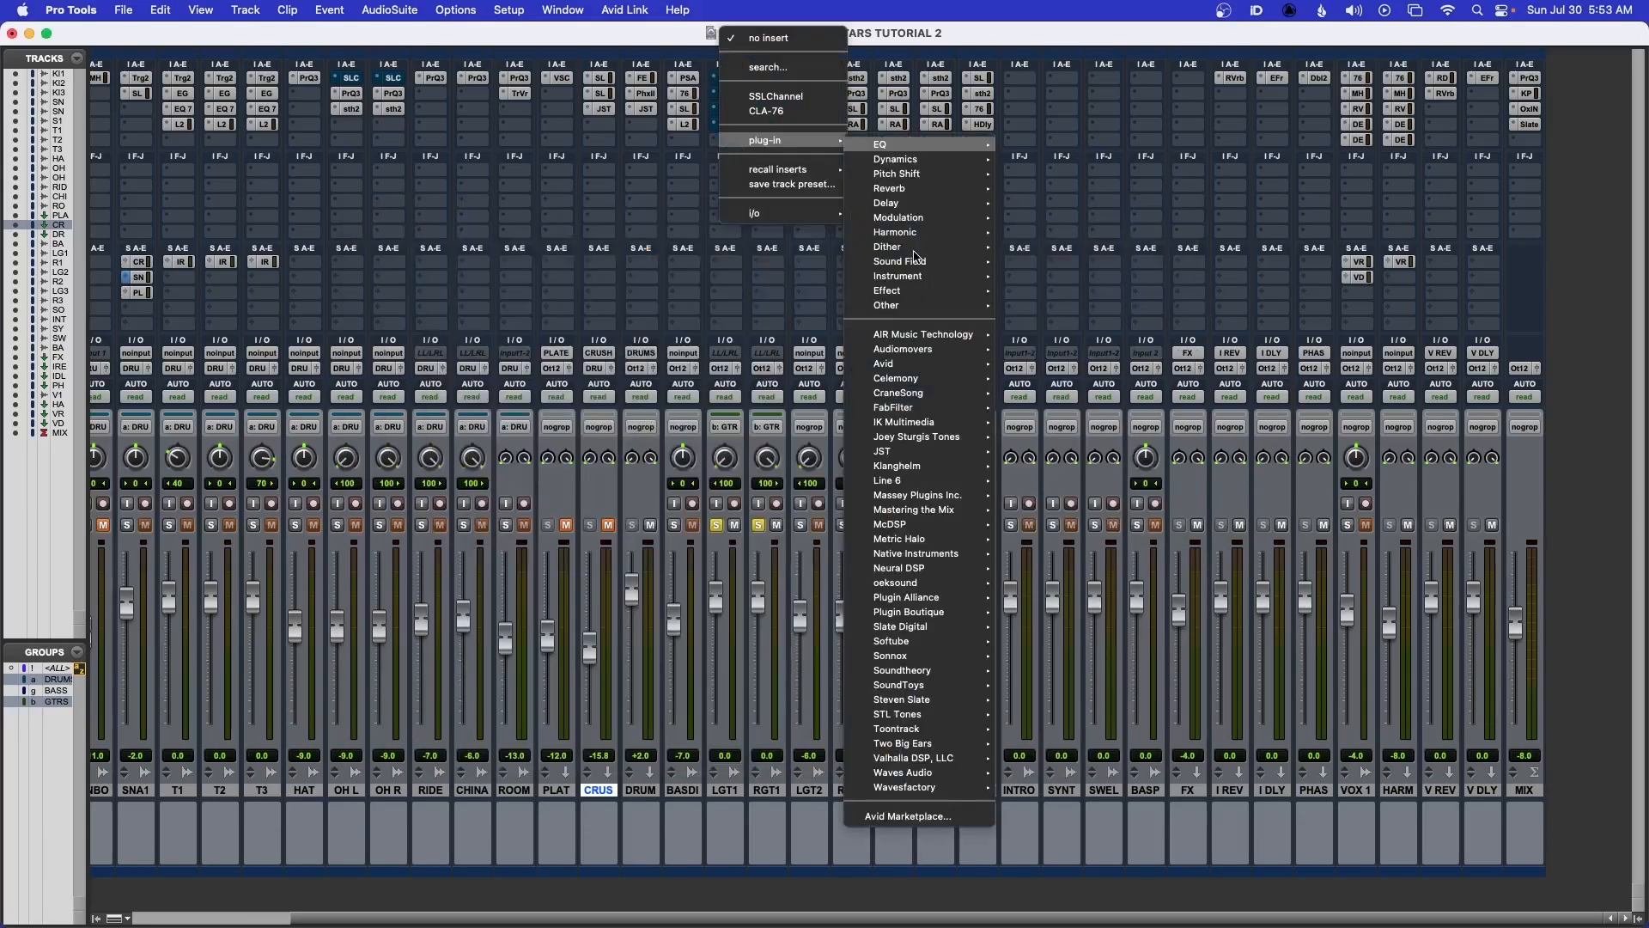
pyautogui.click(887, 357)
pyautogui.click(776, 526)
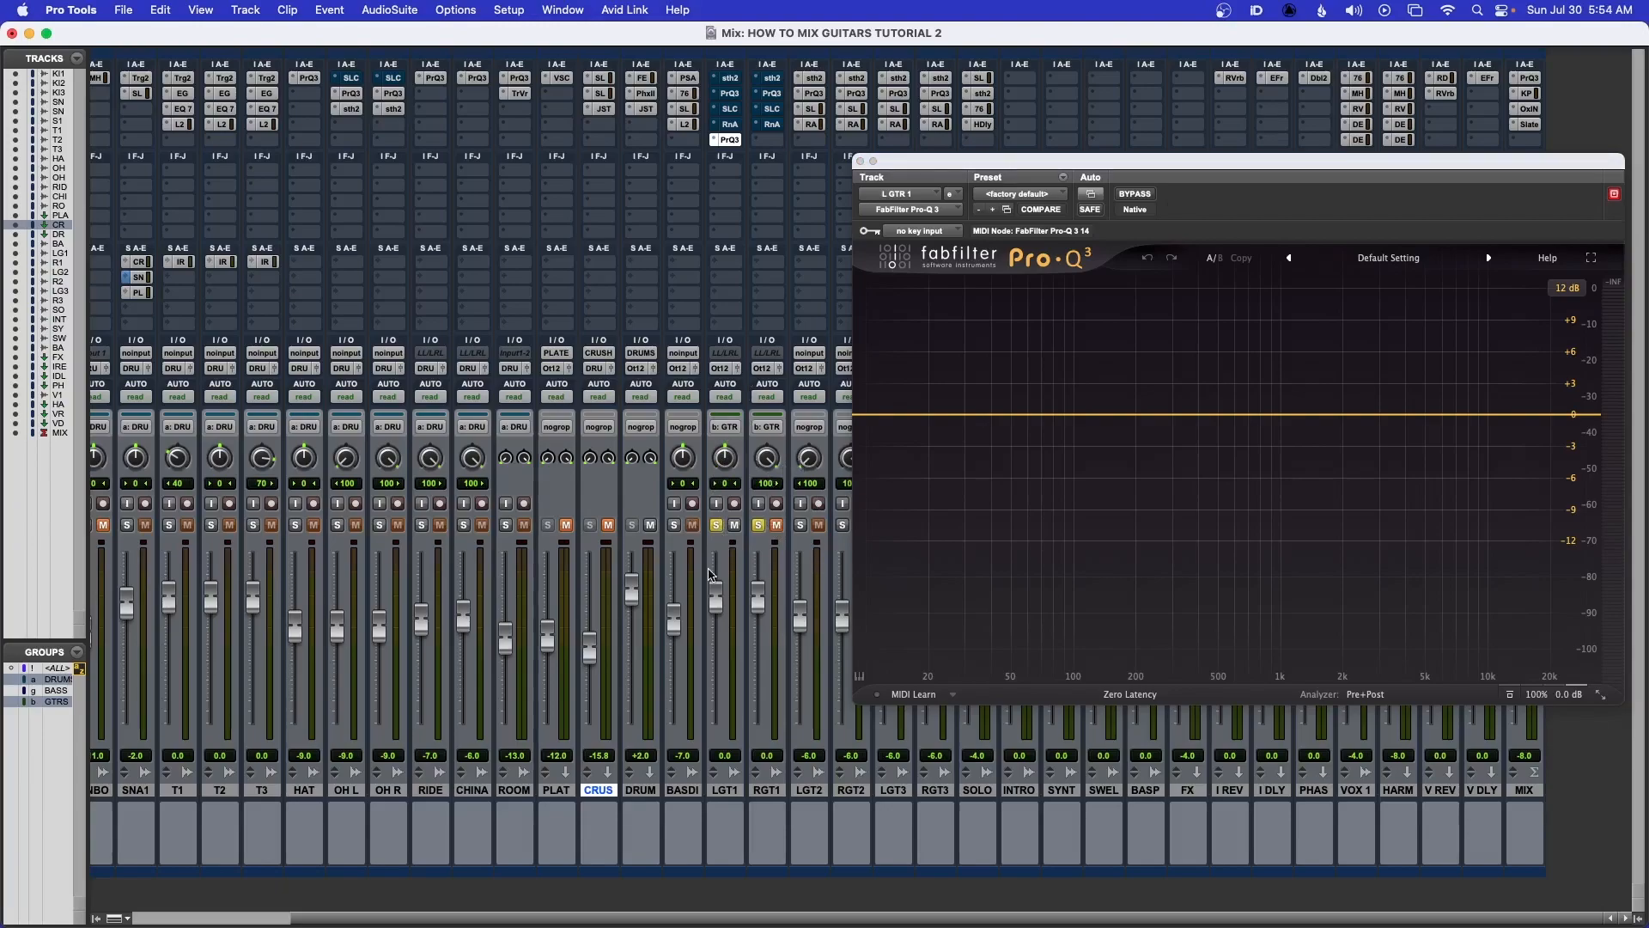
# Add a narrow bell band with Q about 13.66, boosted about +7.7 dB near 3.2 kHz
pyautogui.press('space')
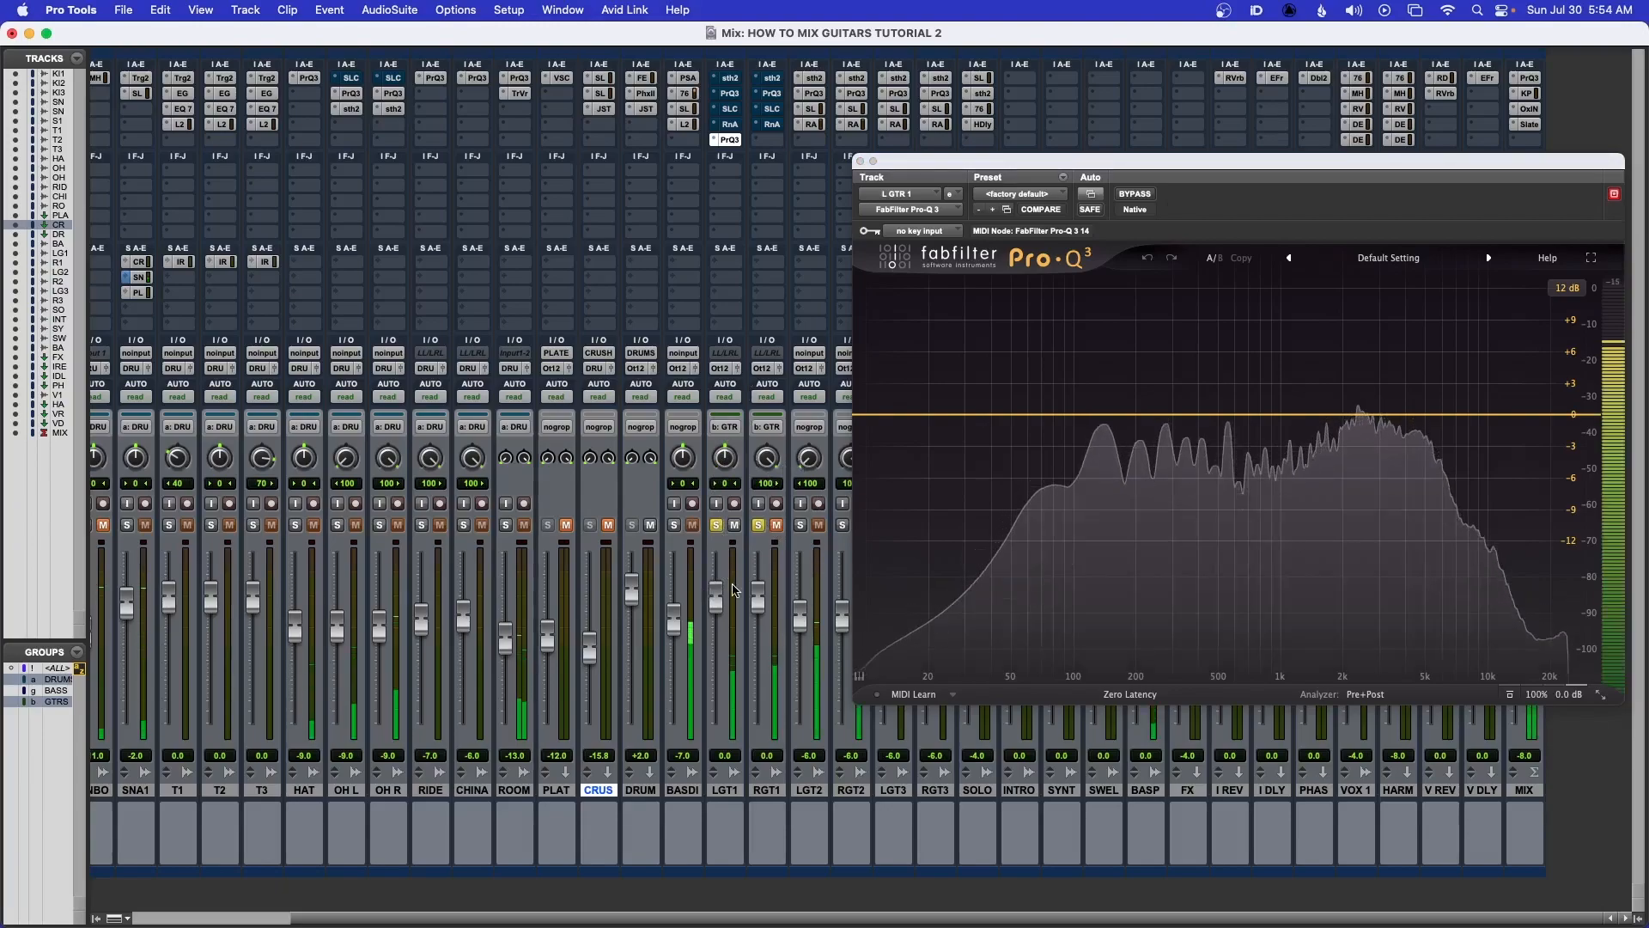
pyautogui.press('space')
pyautogui.moveTo(1108, 162); pyautogui.dragTo(621, 108)
pyautogui.click(902, 360)
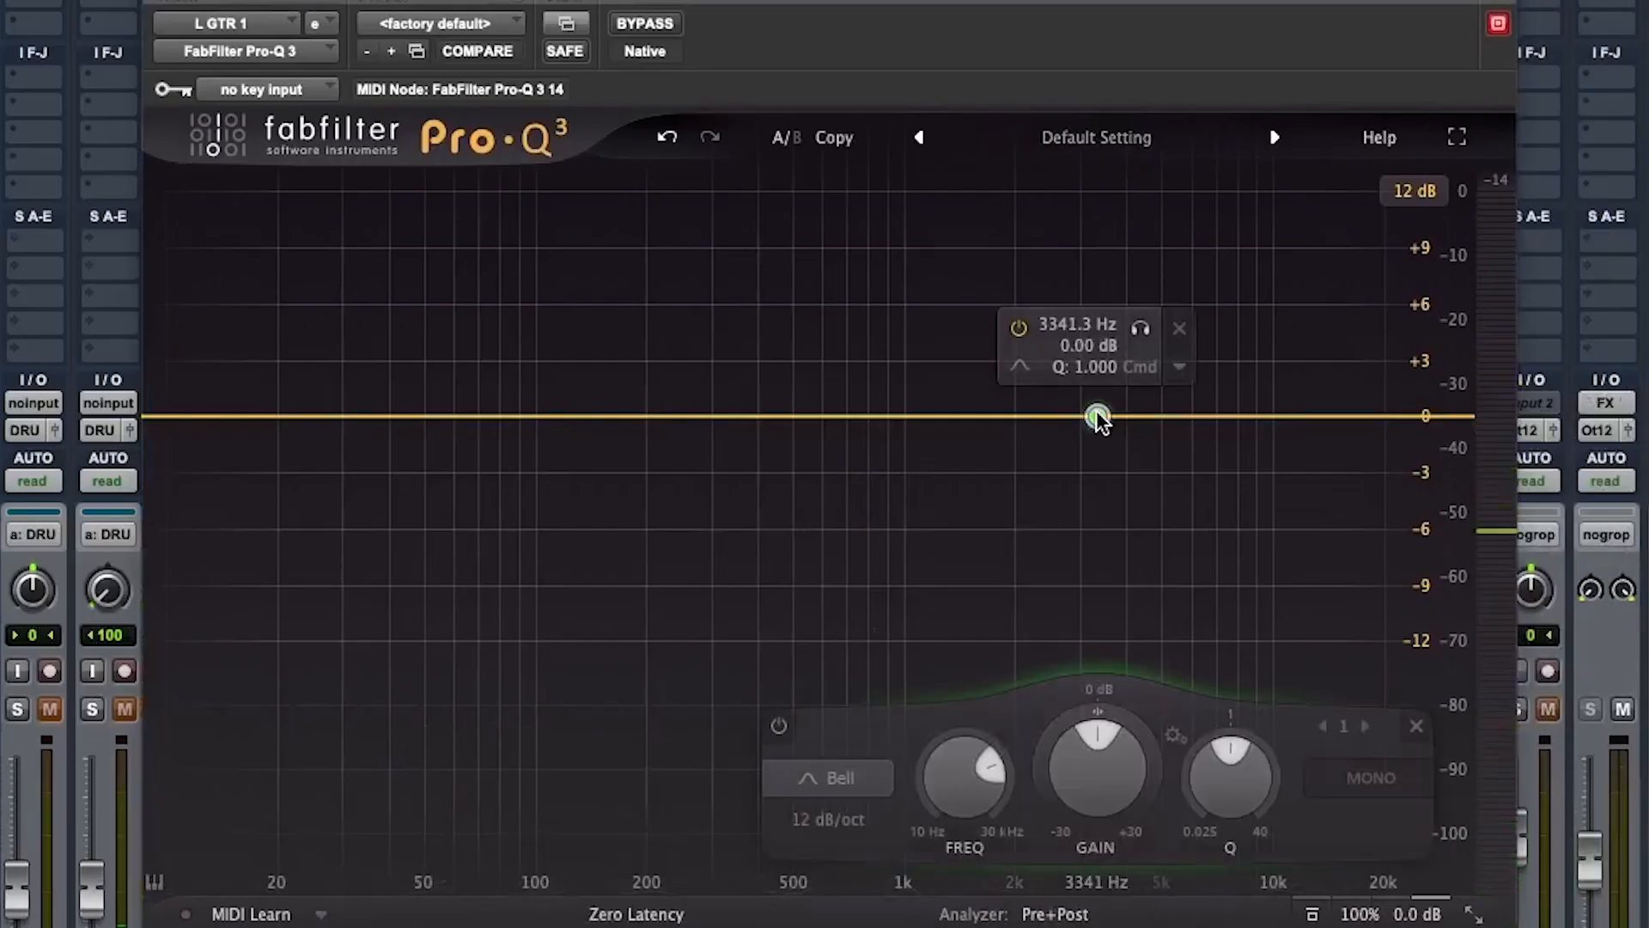
pyautogui.moveTo(1225, 762); pyautogui.dragTo(1254, 657)
pyautogui.moveTo(1097, 417); pyautogui.dragTo(1098, 287)
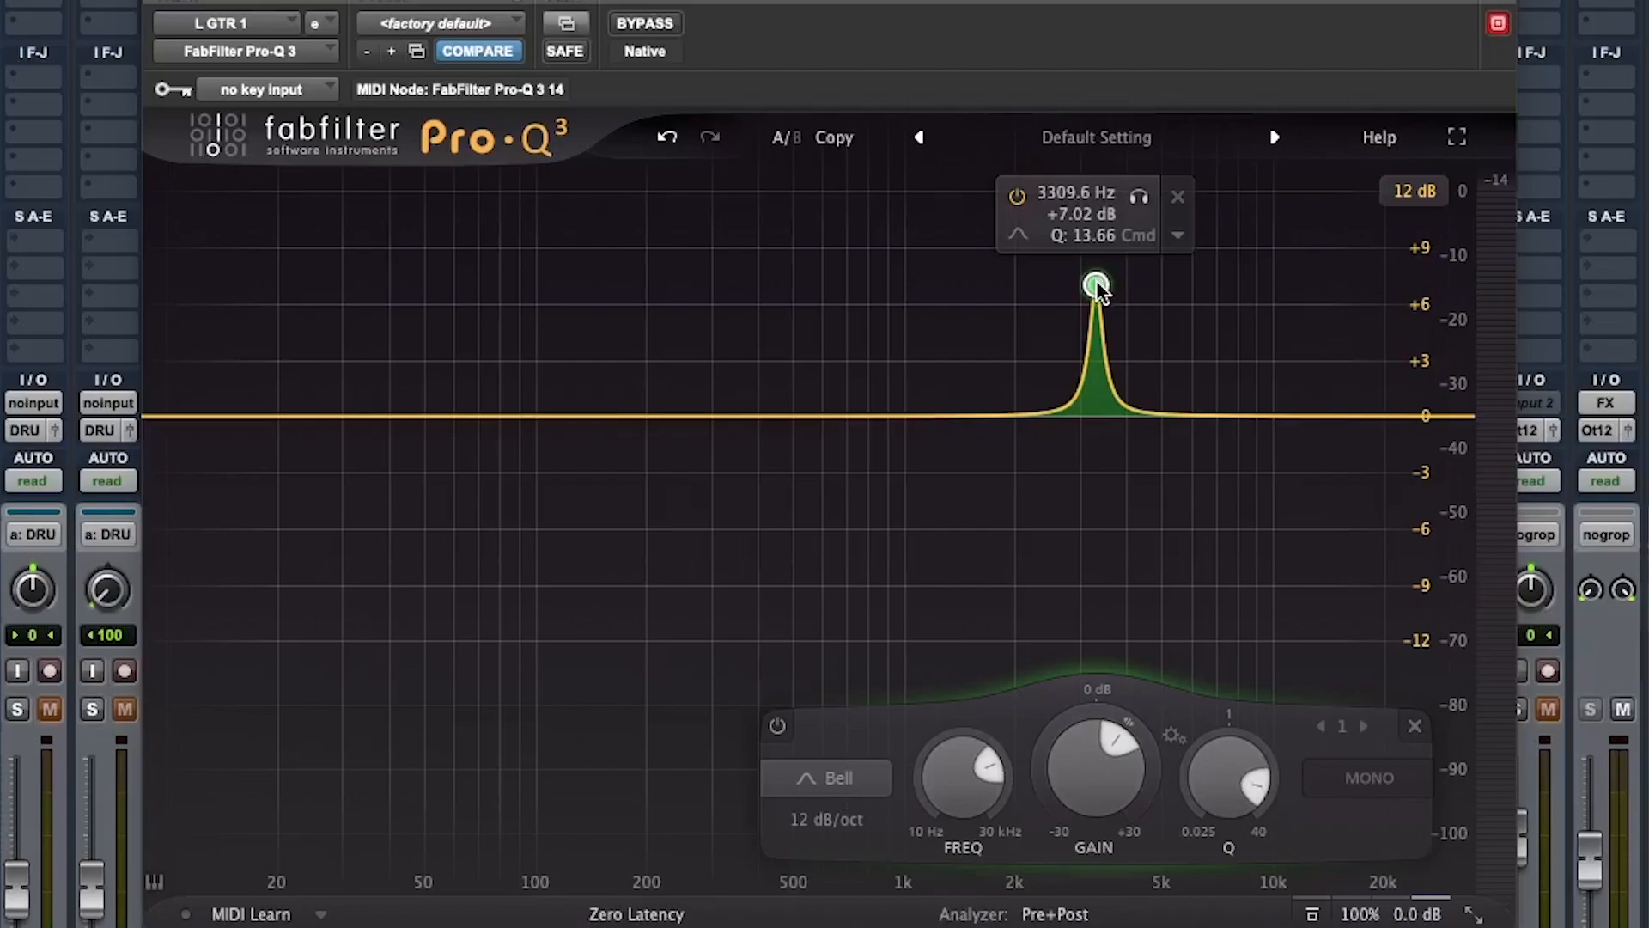
pyautogui.moveTo(1098, 286); pyautogui.dragTo(1091, 274)
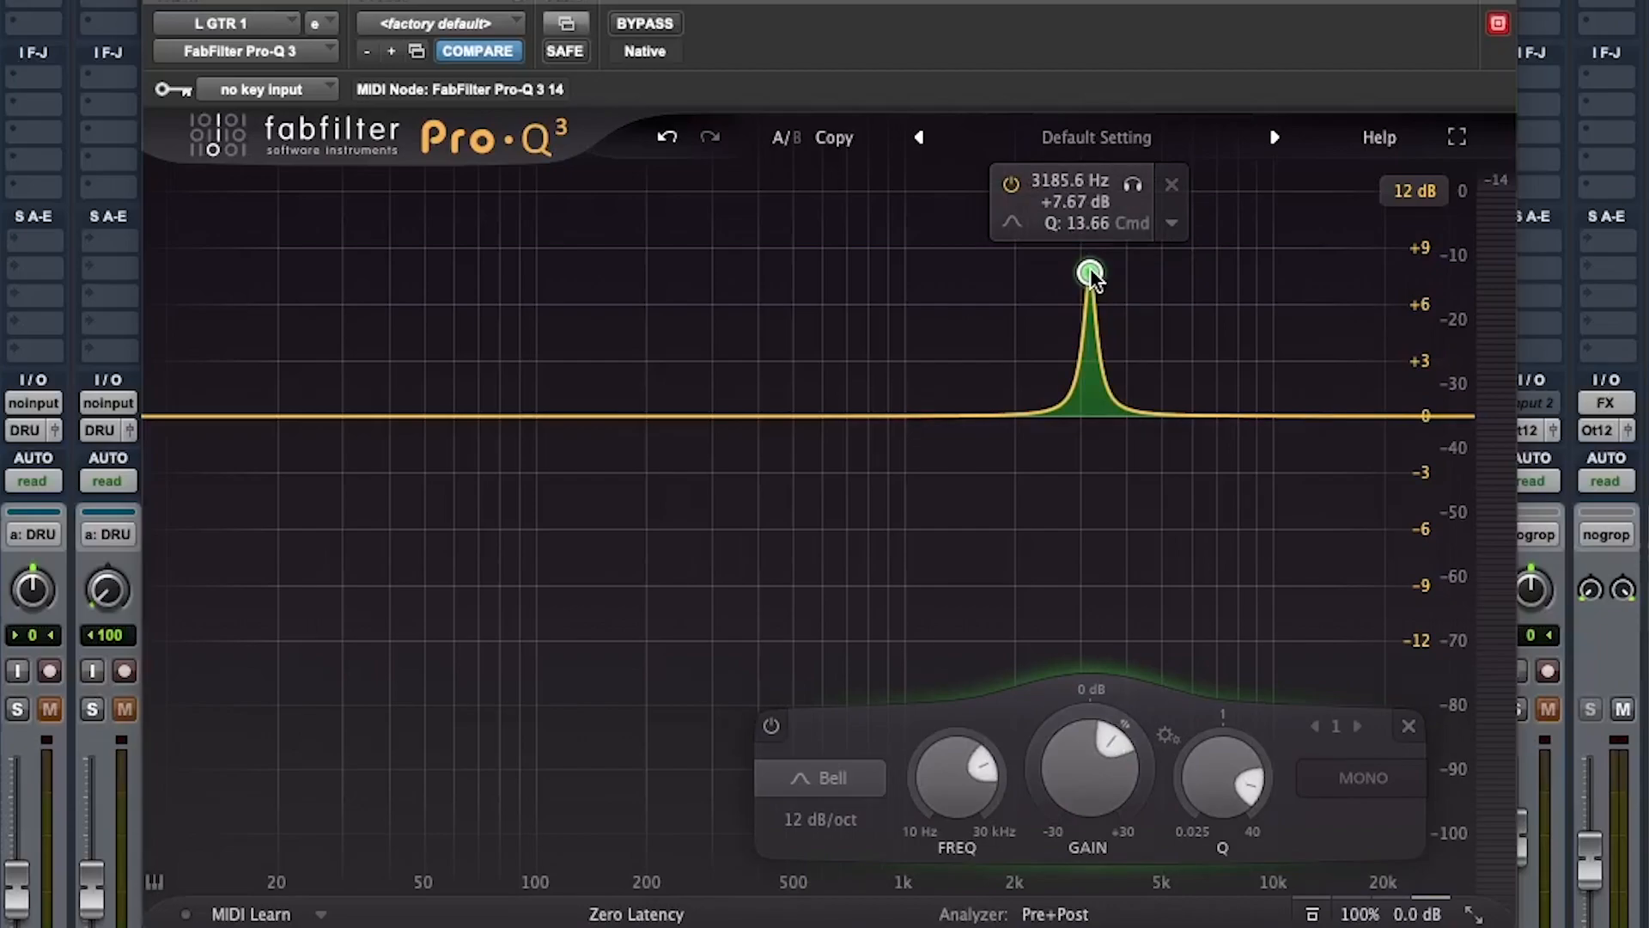
# Sweep the narrow boost to about 4.5 kHz at about +10.9 dB while listening
pyautogui.press('space')
pyautogui.moveTo(1090, 273); pyautogui.dragTo(1146, 210)
pyautogui.press('space')
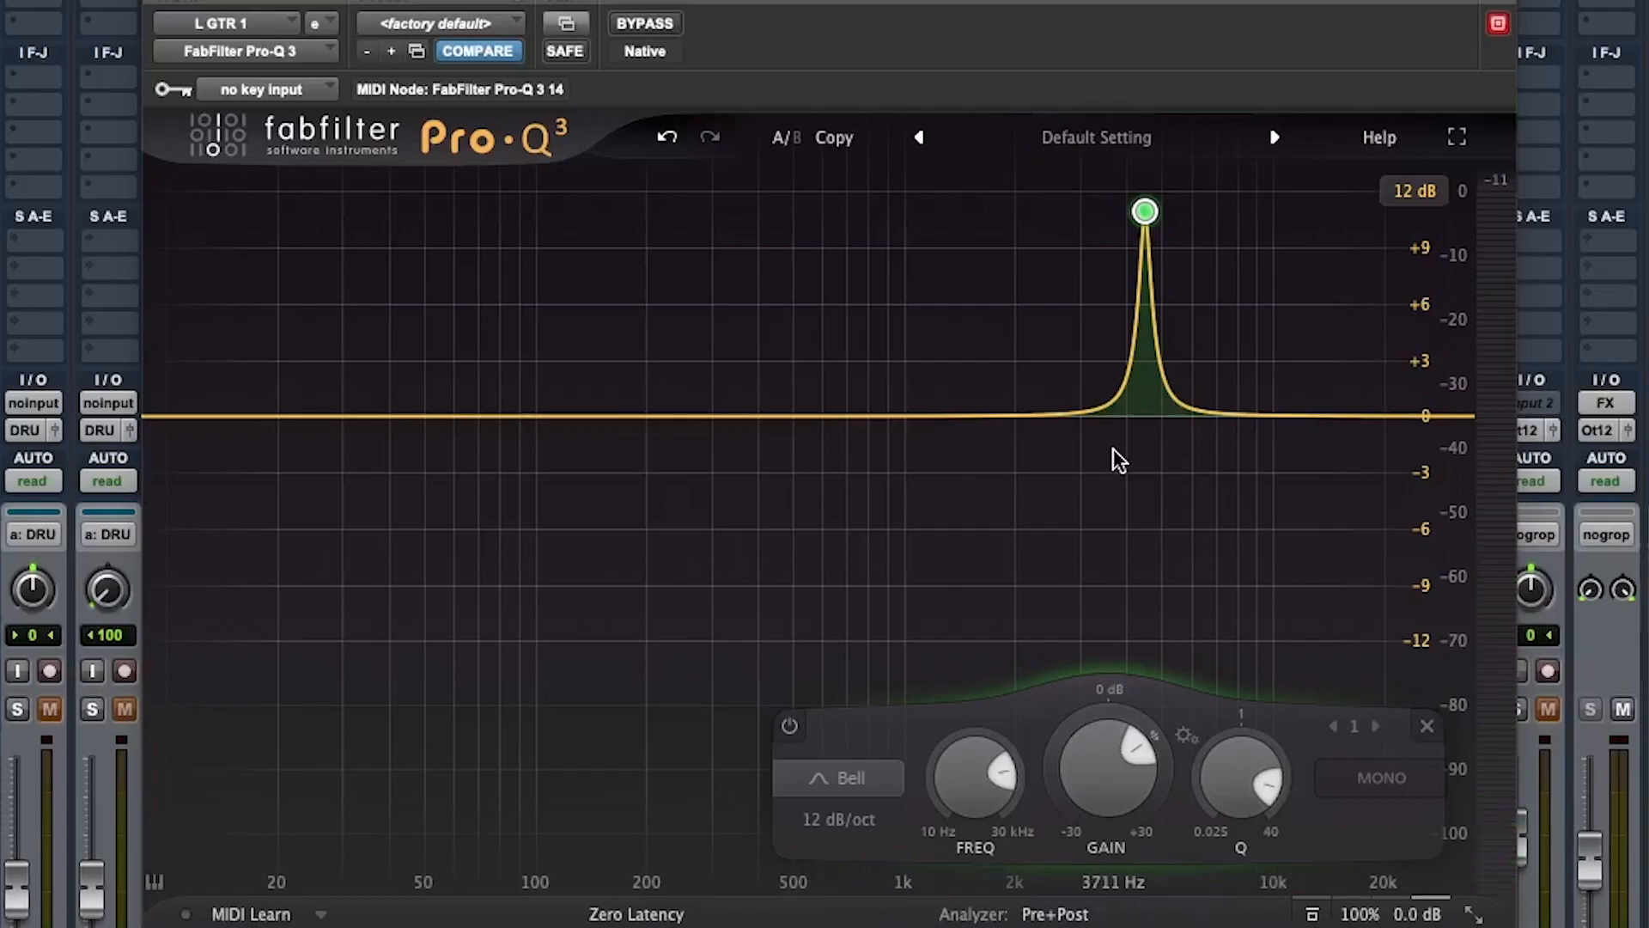
pyautogui.moveTo(1145, 216)
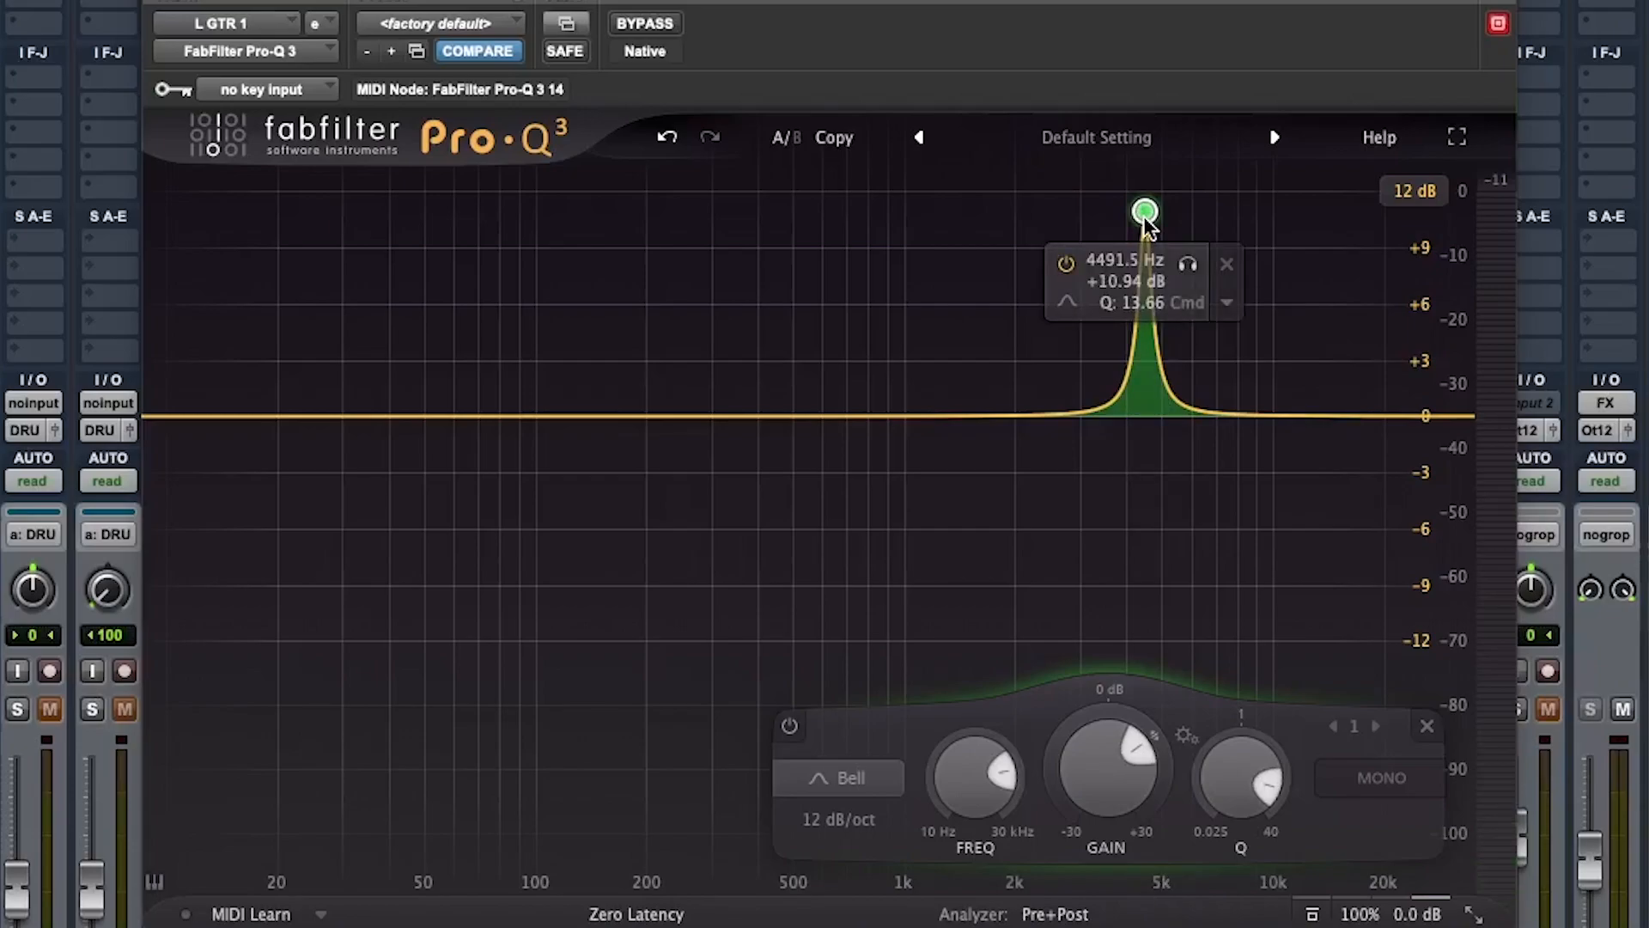
pyautogui.scroll(-10, 1241, 777)
pyautogui.scroll(10, 1241, 778)
# Lower the bell band's gain and close the Pro-Q 3 window
pyautogui.moveTo(1108, 764); pyautogui.dragTo(1099, 921)
pyautogui.moveTo(916, 0); pyautogui.dragTo(912, 114)
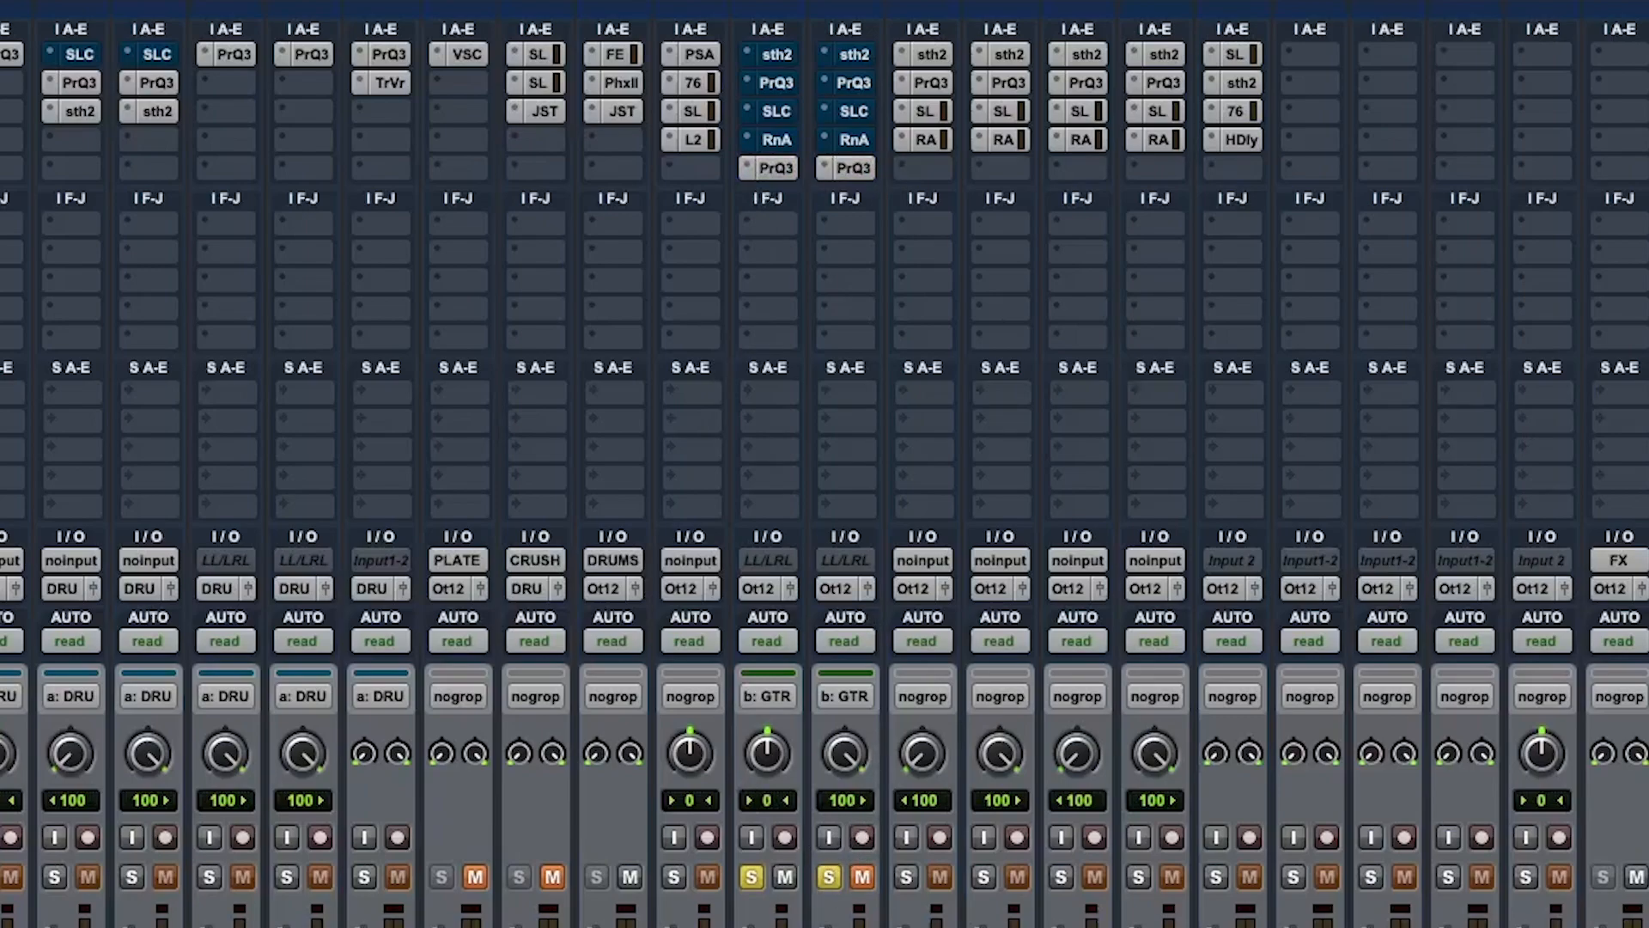
pyautogui.moveTo(765, 752); pyautogui.dragTo(764, 825)
pyautogui.keyDown('super'); pyautogui.click(776, 169); pyautogui.keyUp('super')
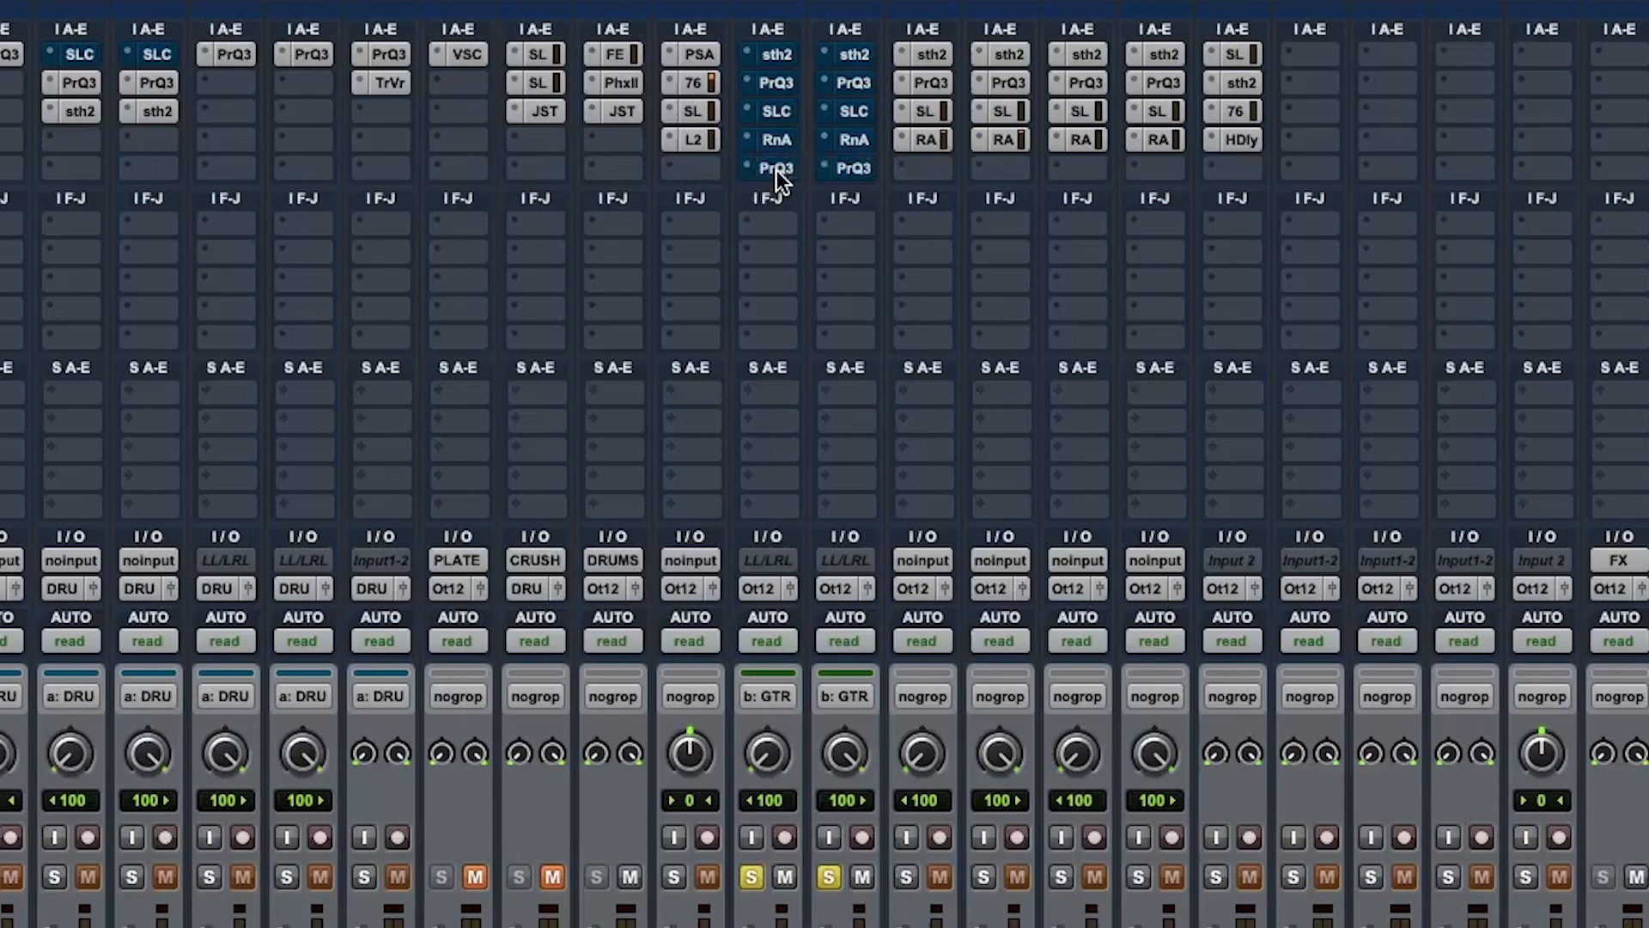
pyautogui.keyDown('super'); pyautogui.click(777, 168); pyautogui.keyUp('super')
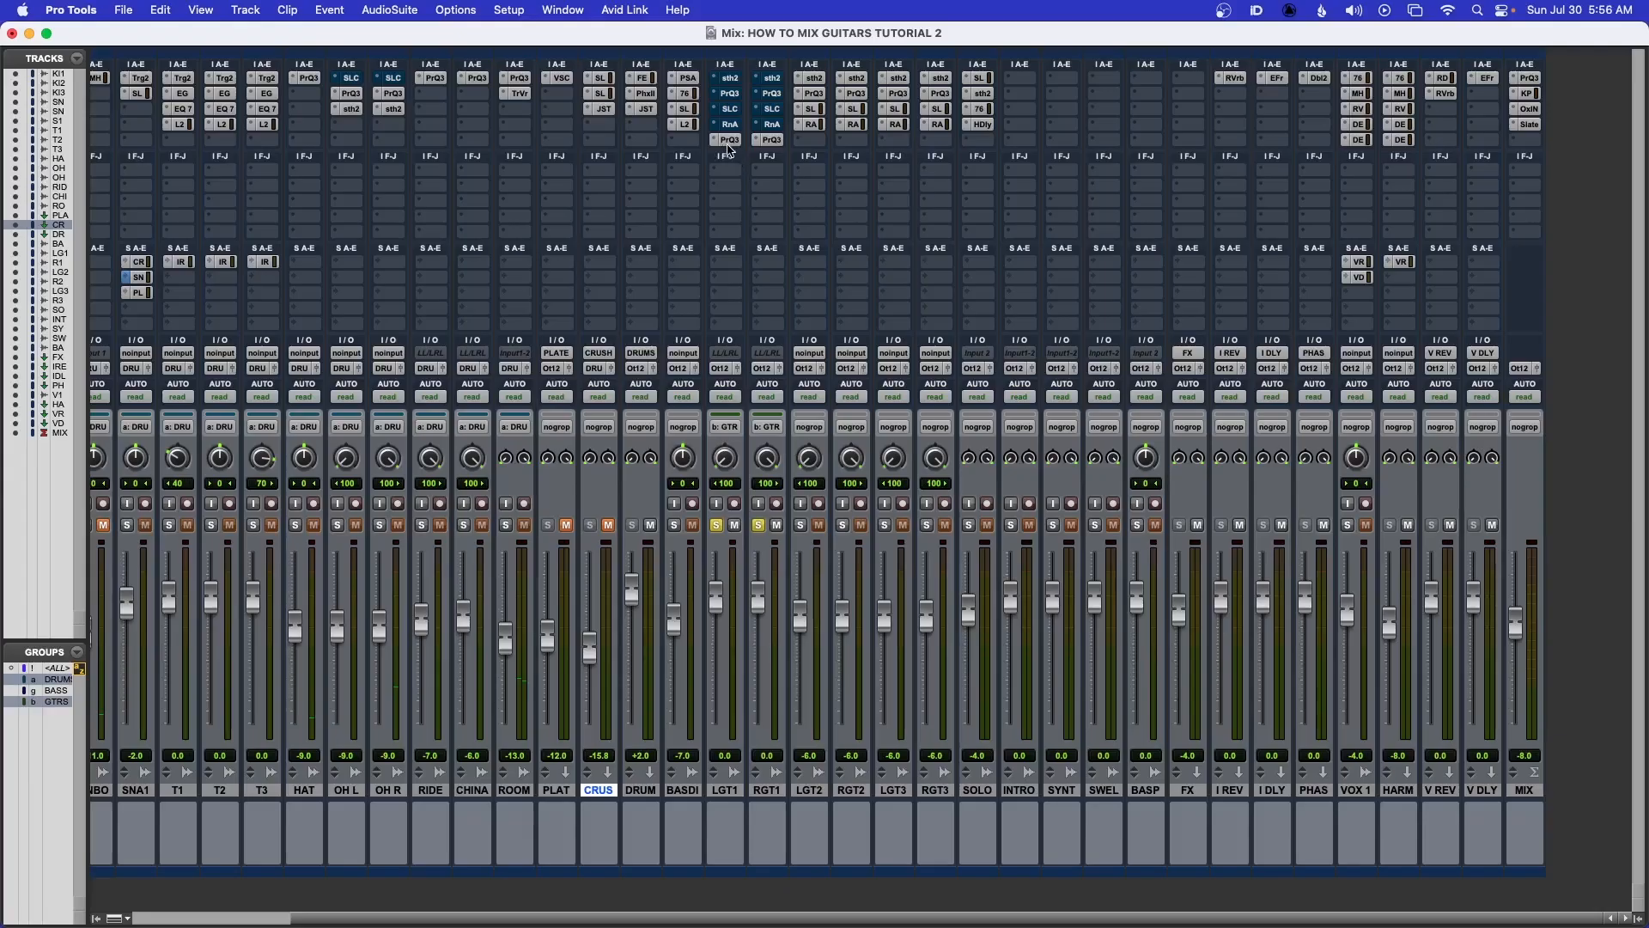
# Open soothe2 on LGT1, take it out of bypass, and audition the guitars with it active
pyautogui.click(726, 77)
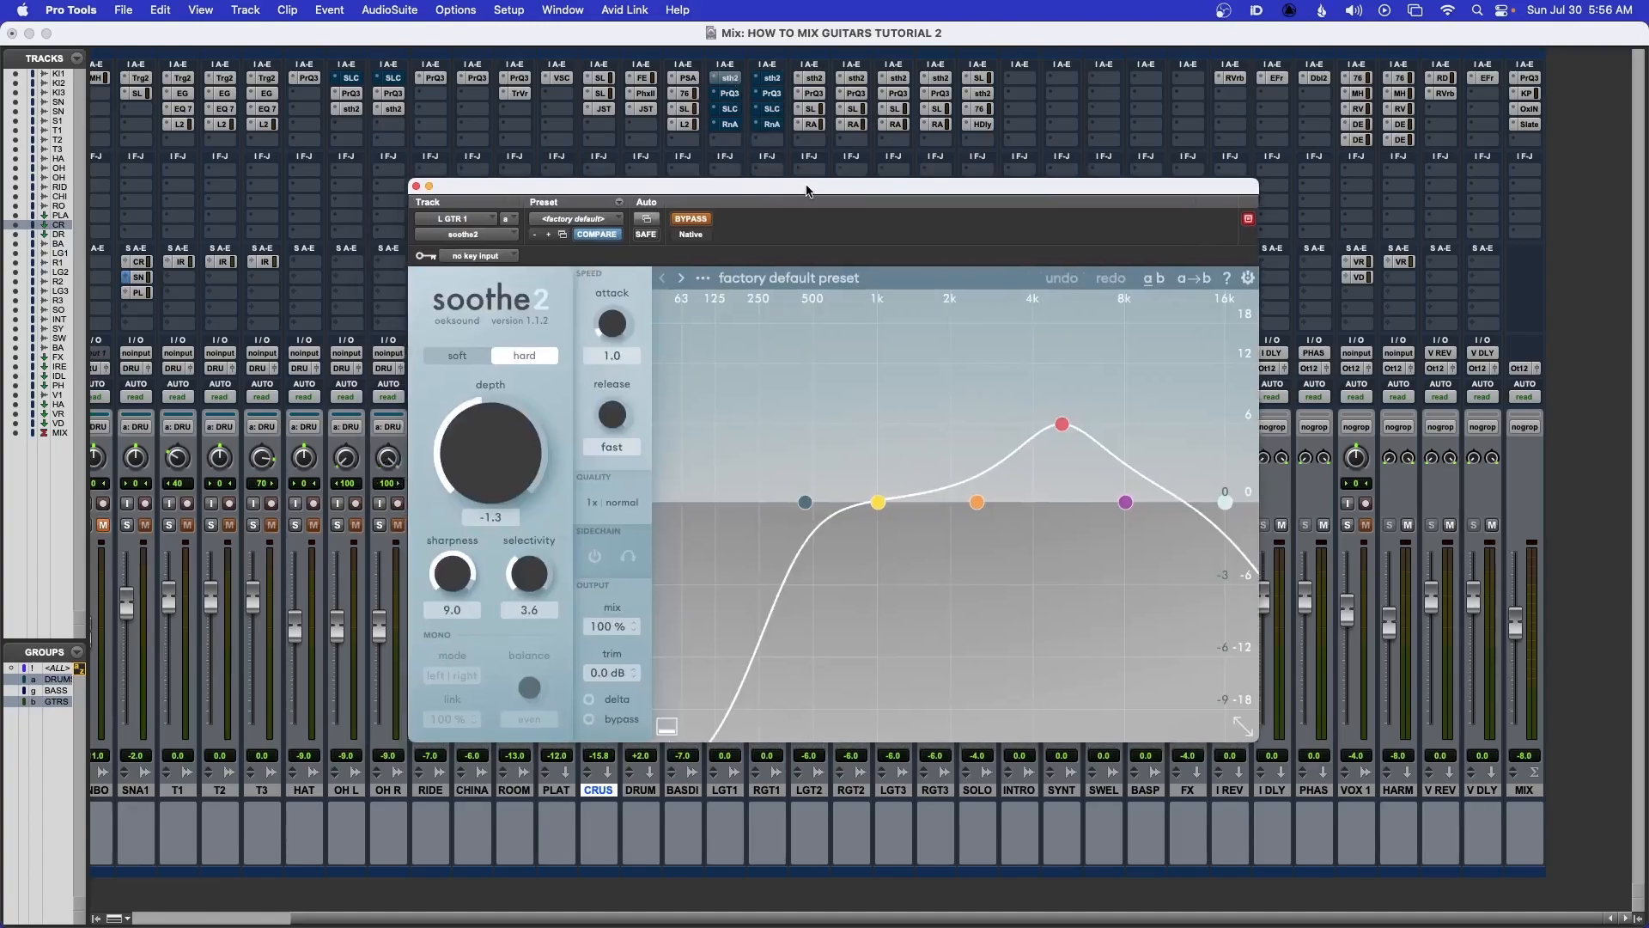
pyautogui.moveTo(807, 190); pyautogui.dragTo(795, 191)
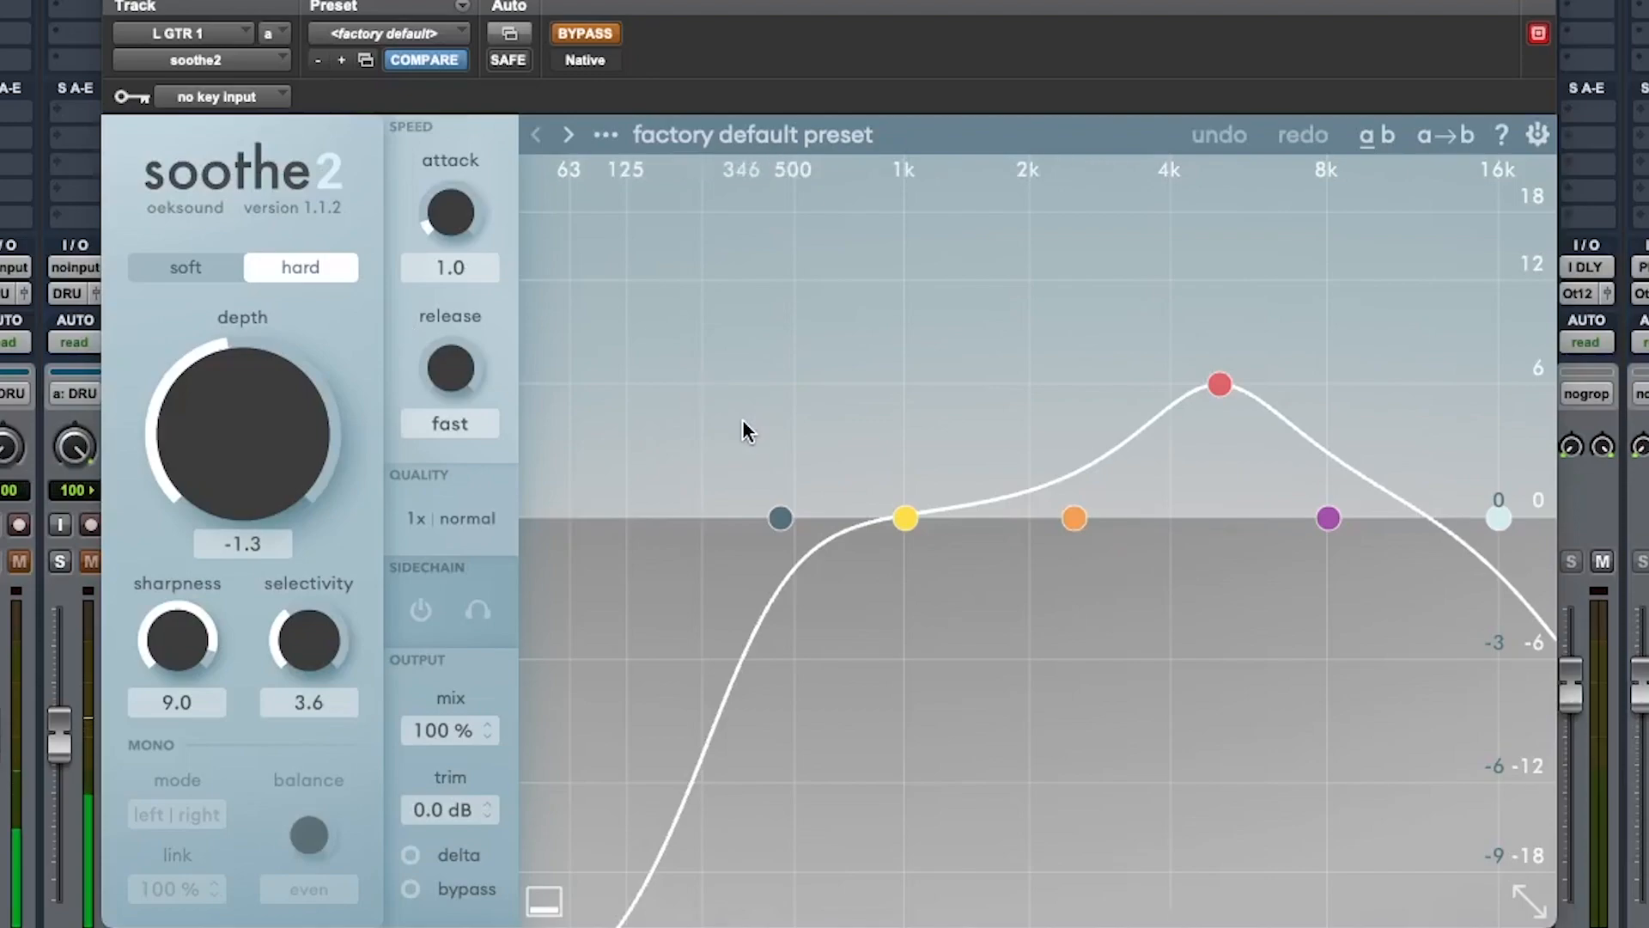
pyautogui.click(580, 32)
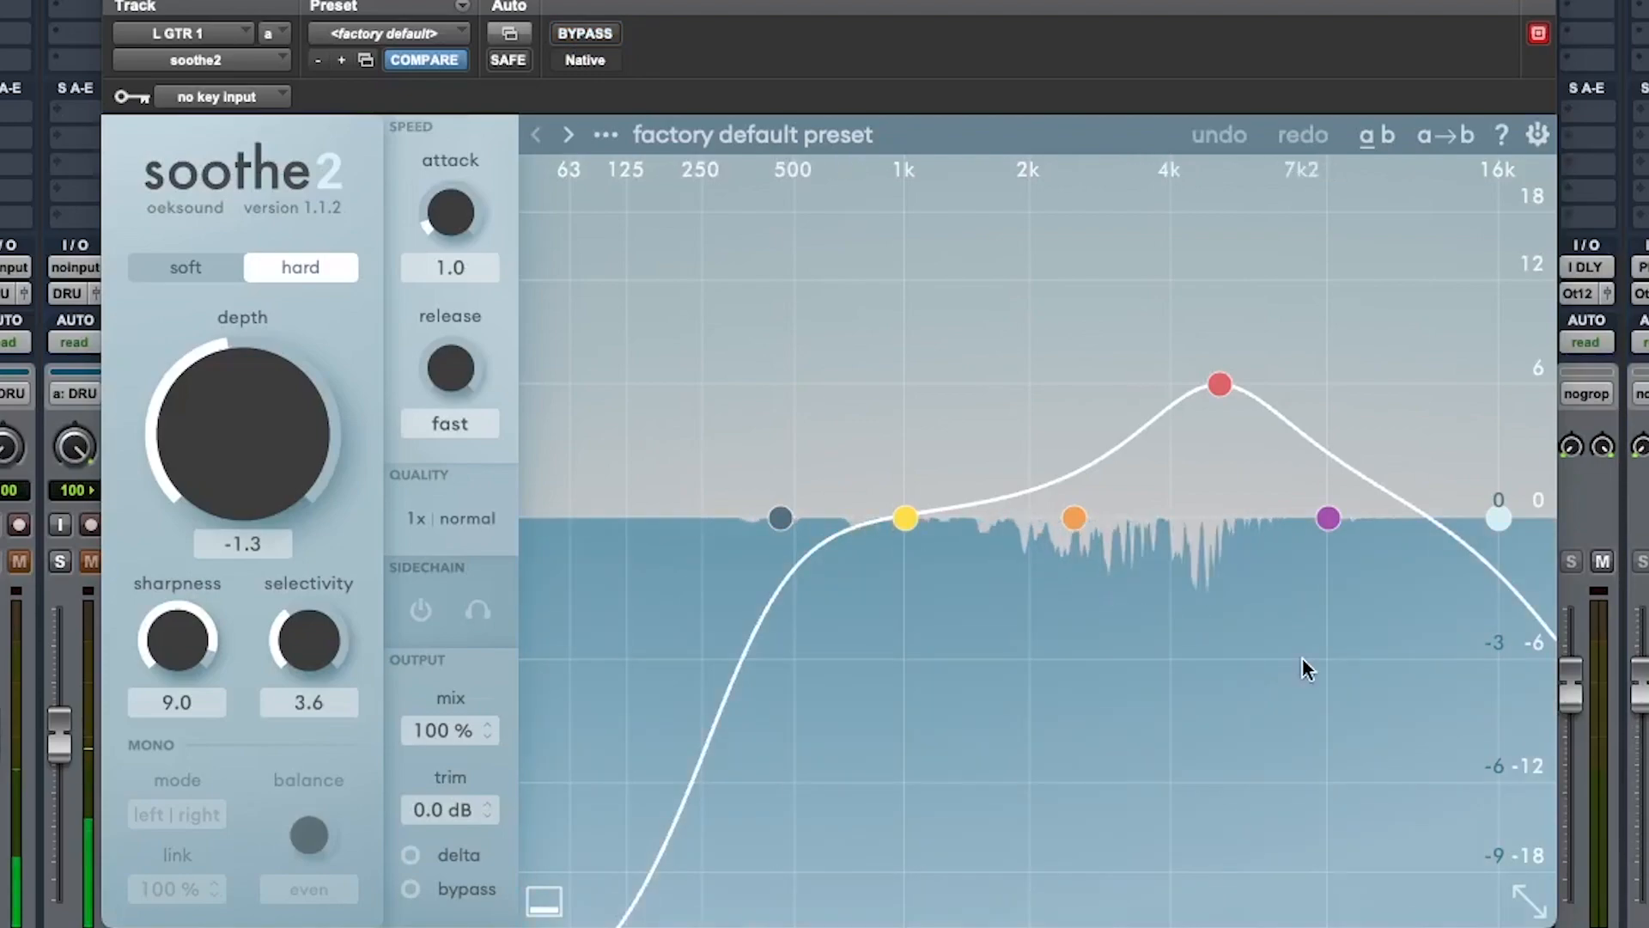
pyautogui.press('space')
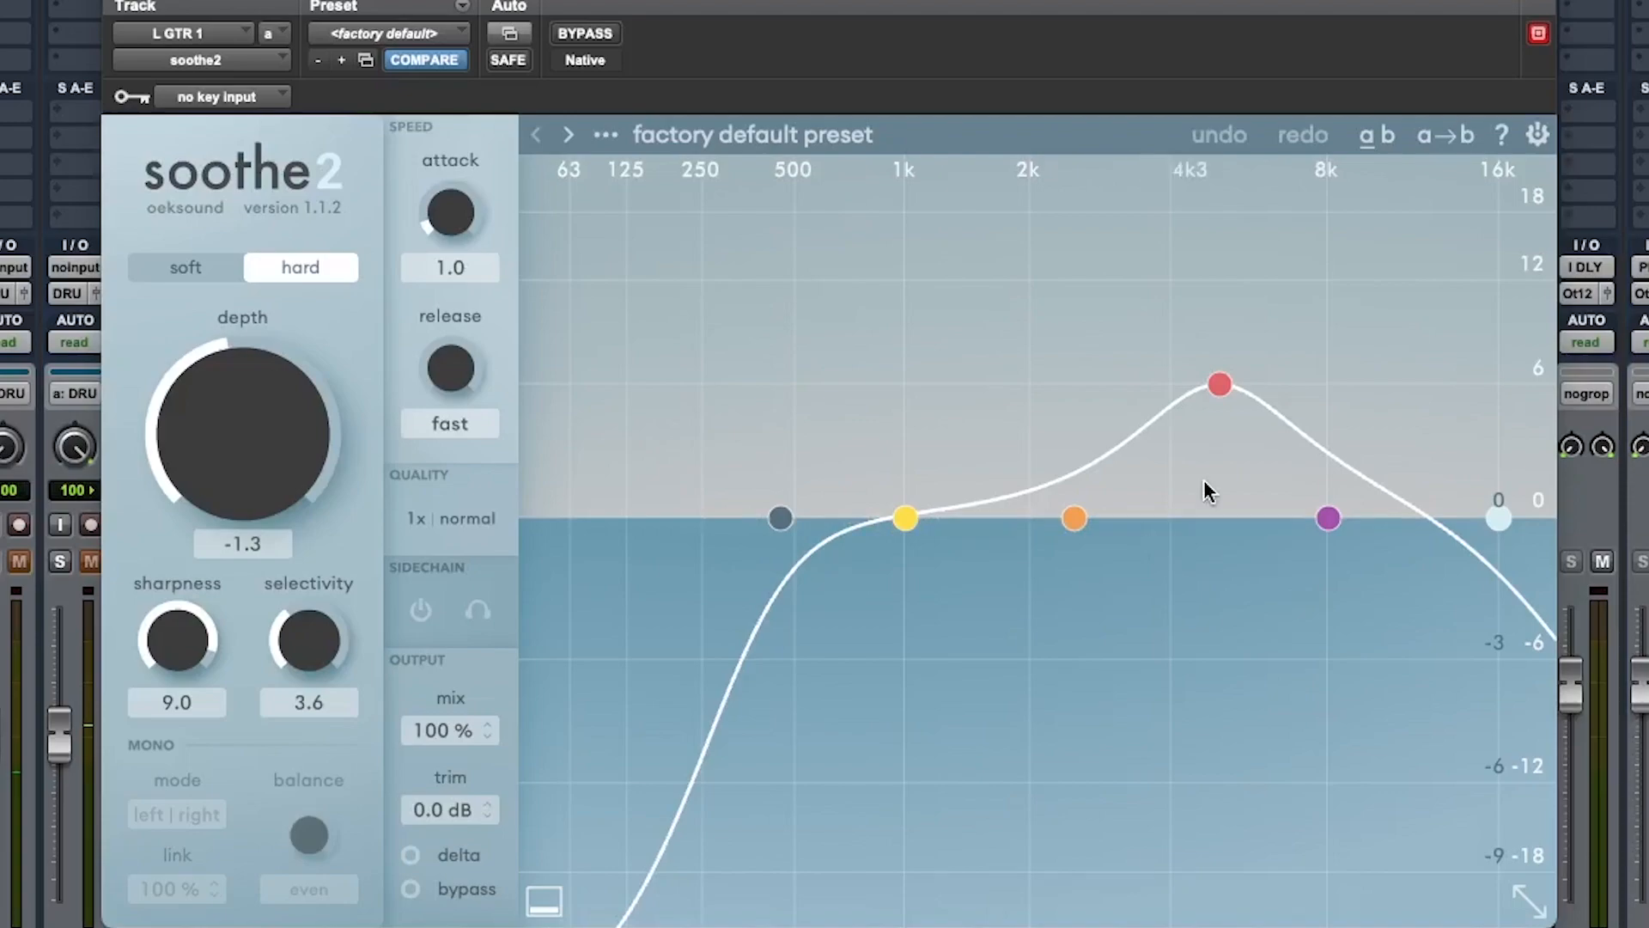
pyautogui.press('space')
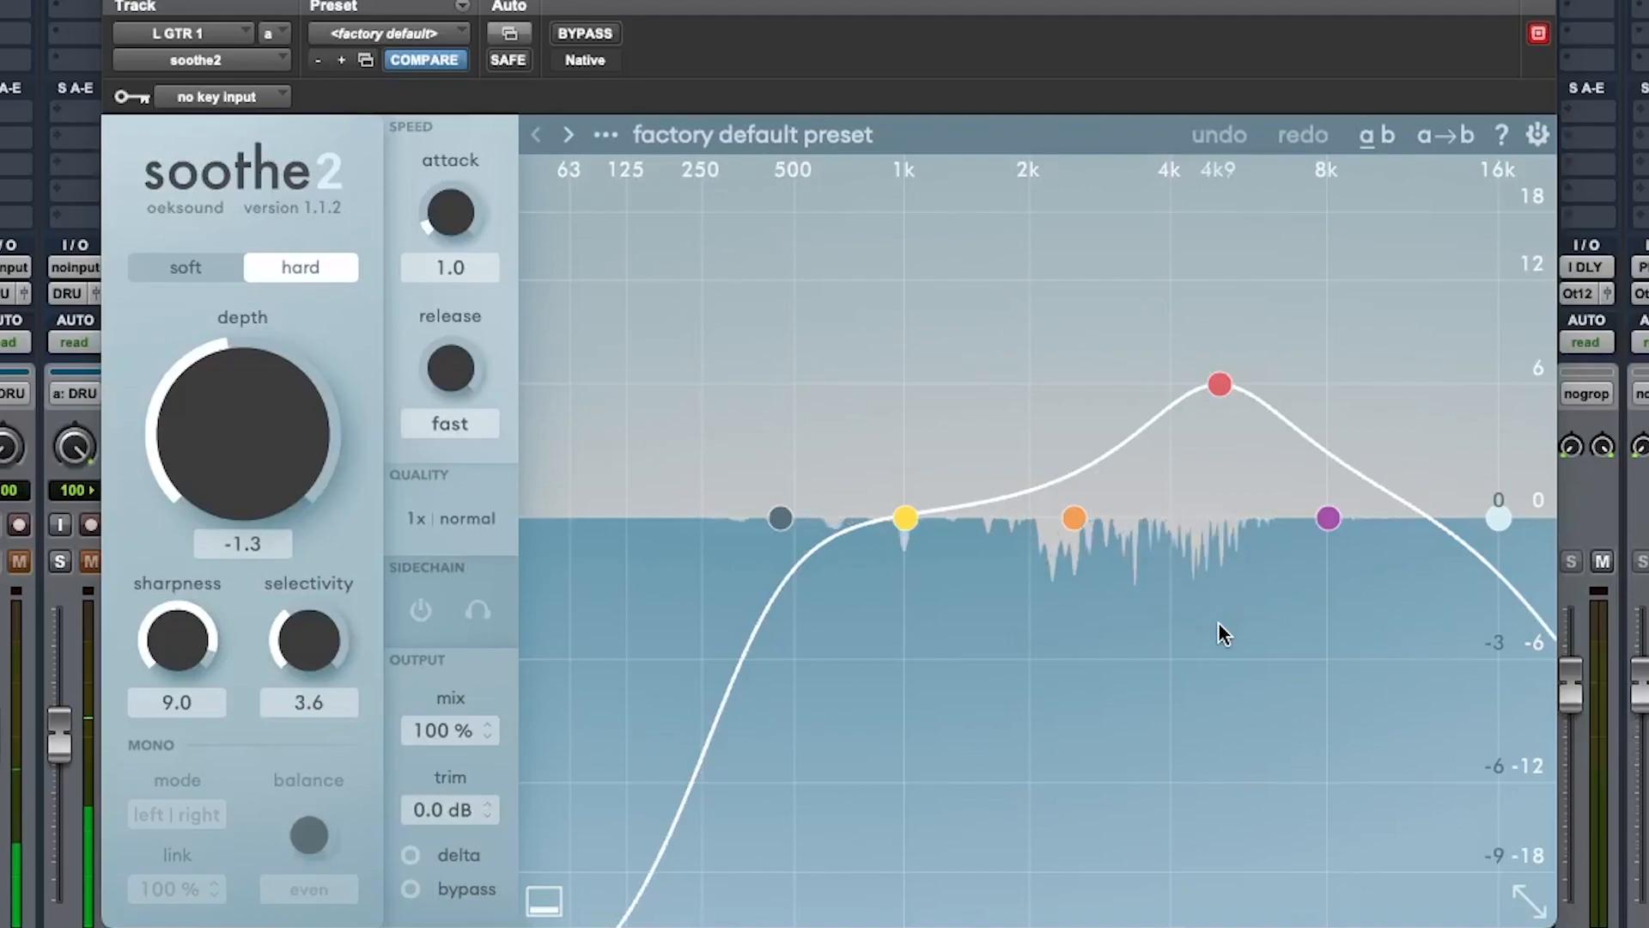
pyautogui.press('space')
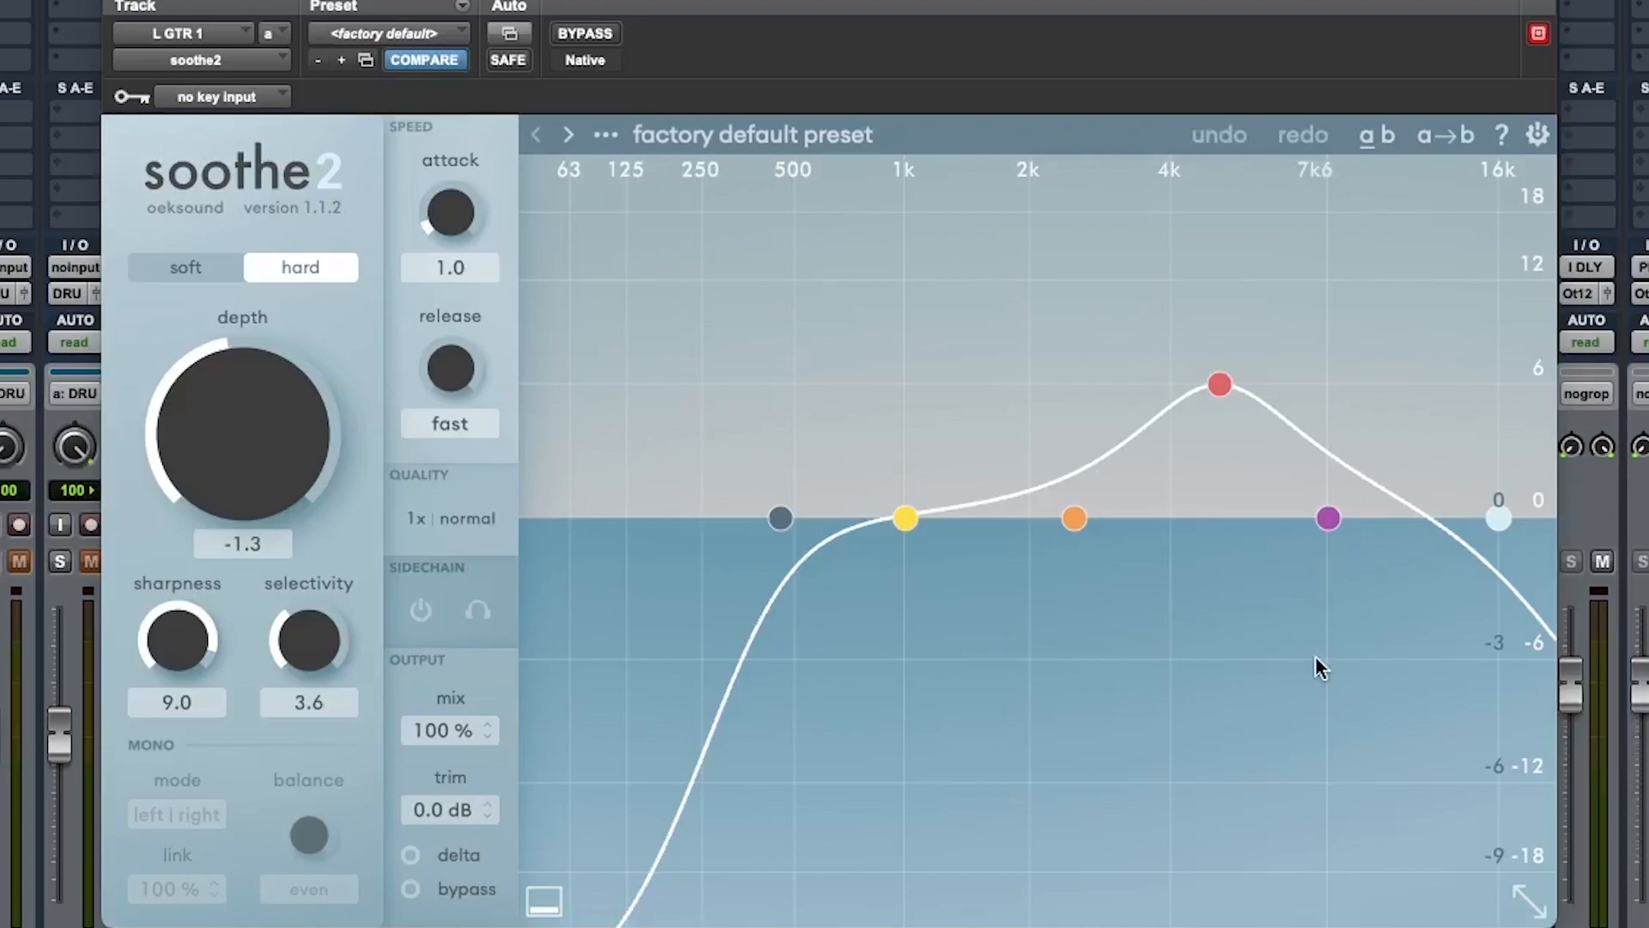
pyautogui.press('space')
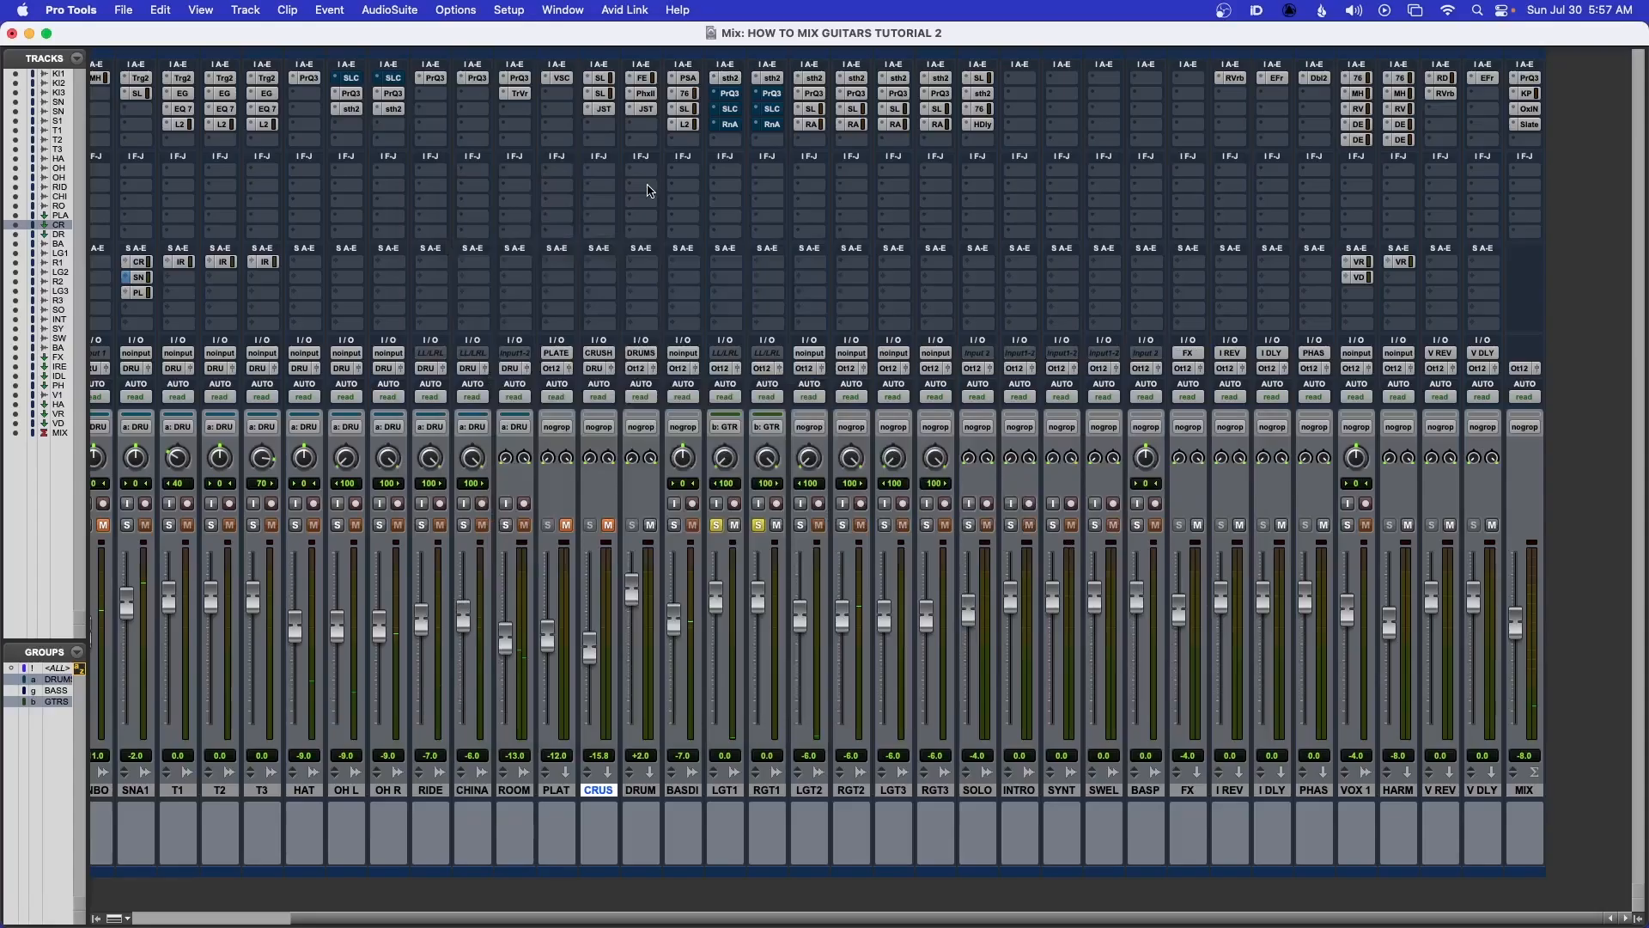
# Open the Pro-Q 3 in LGT1's second insert slot to view its filters
pyautogui.click(729, 92)
pyautogui.moveTo(761, 406)
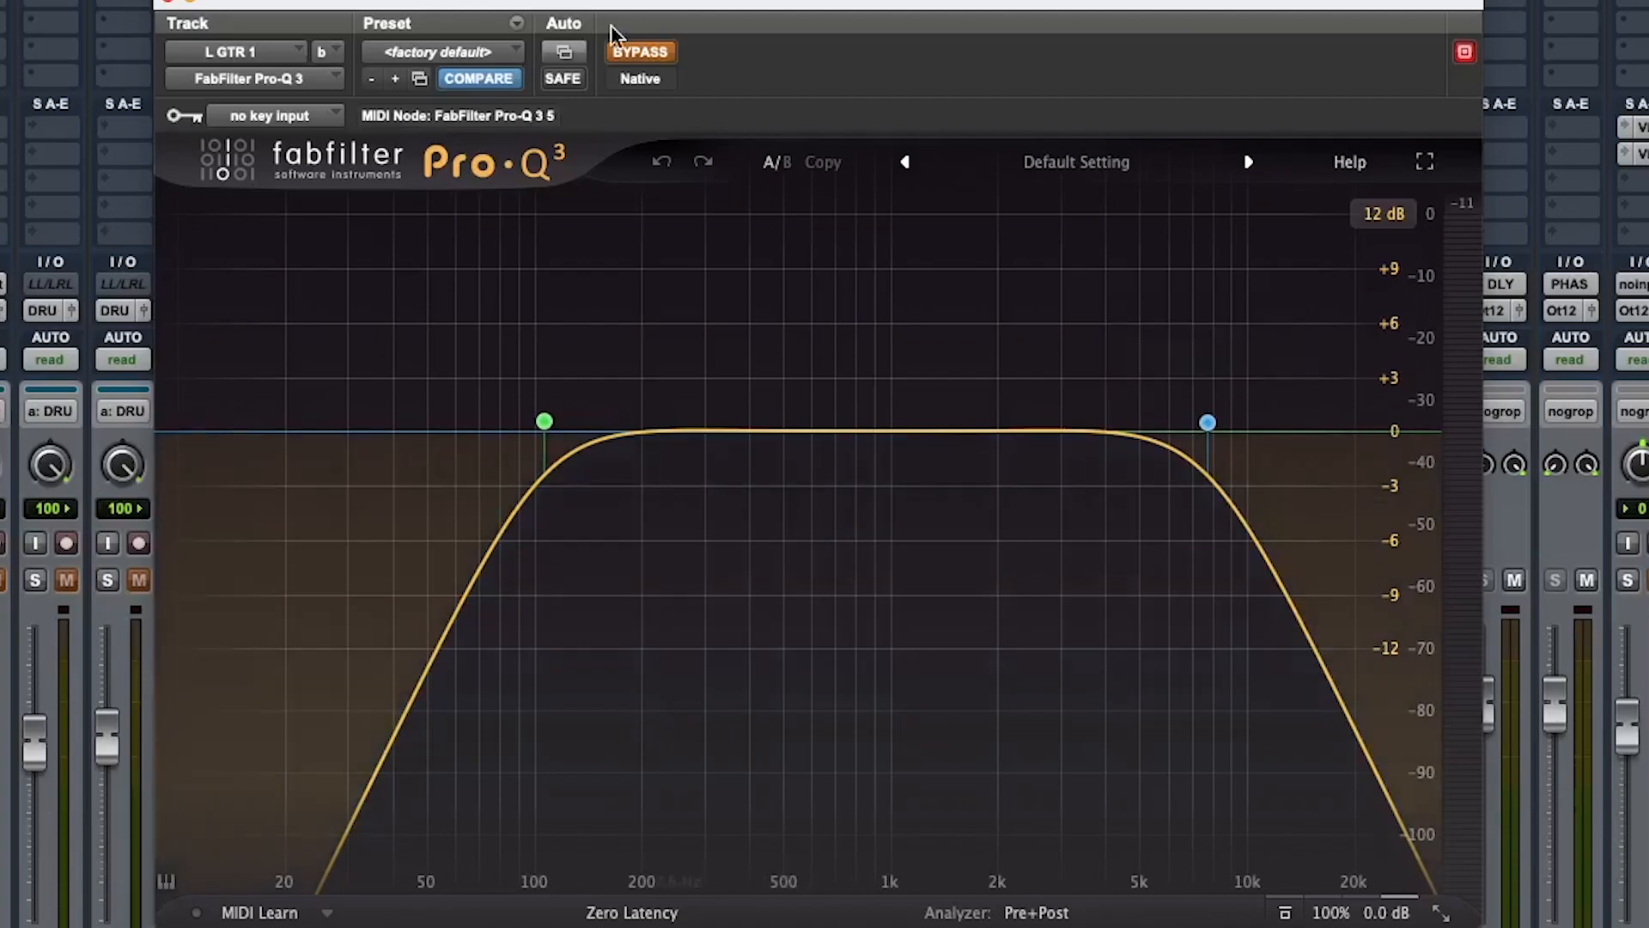
# Take the Pro-Q 3 out of bypass, open LGT1's SSL Channel E-Channel plugin, and start playback
pyautogui.click(640, 52)
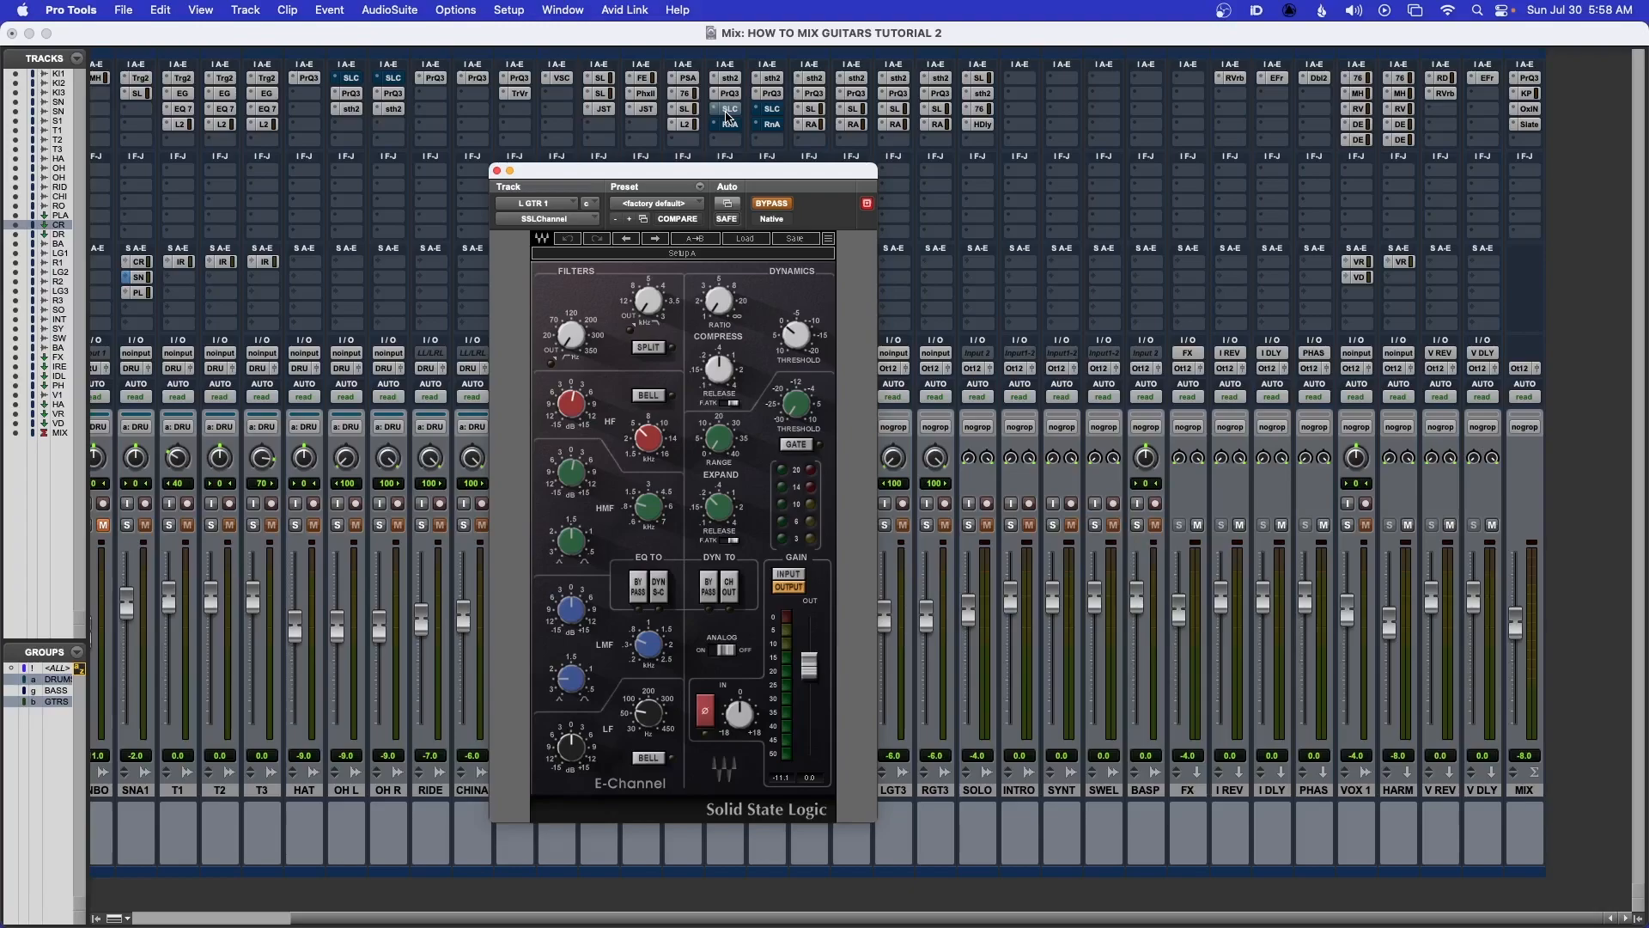
pyautogui.moveTo(705, 176); pyautogui.dragTo(894, 185)
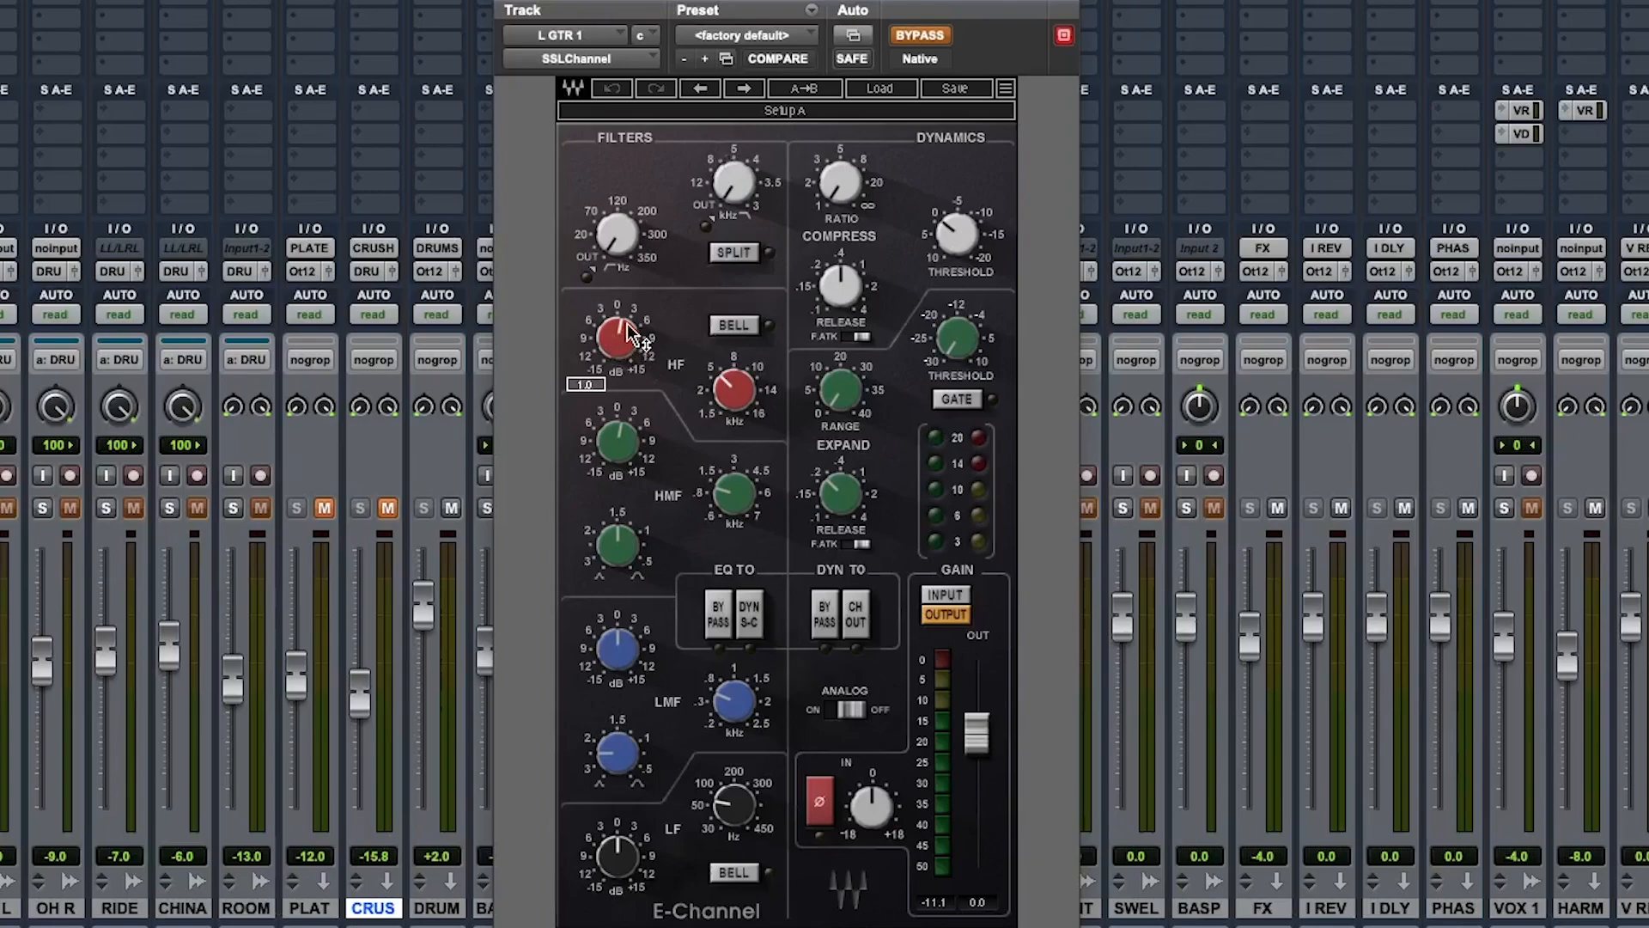
pyautogui.moveTo(733, 399)
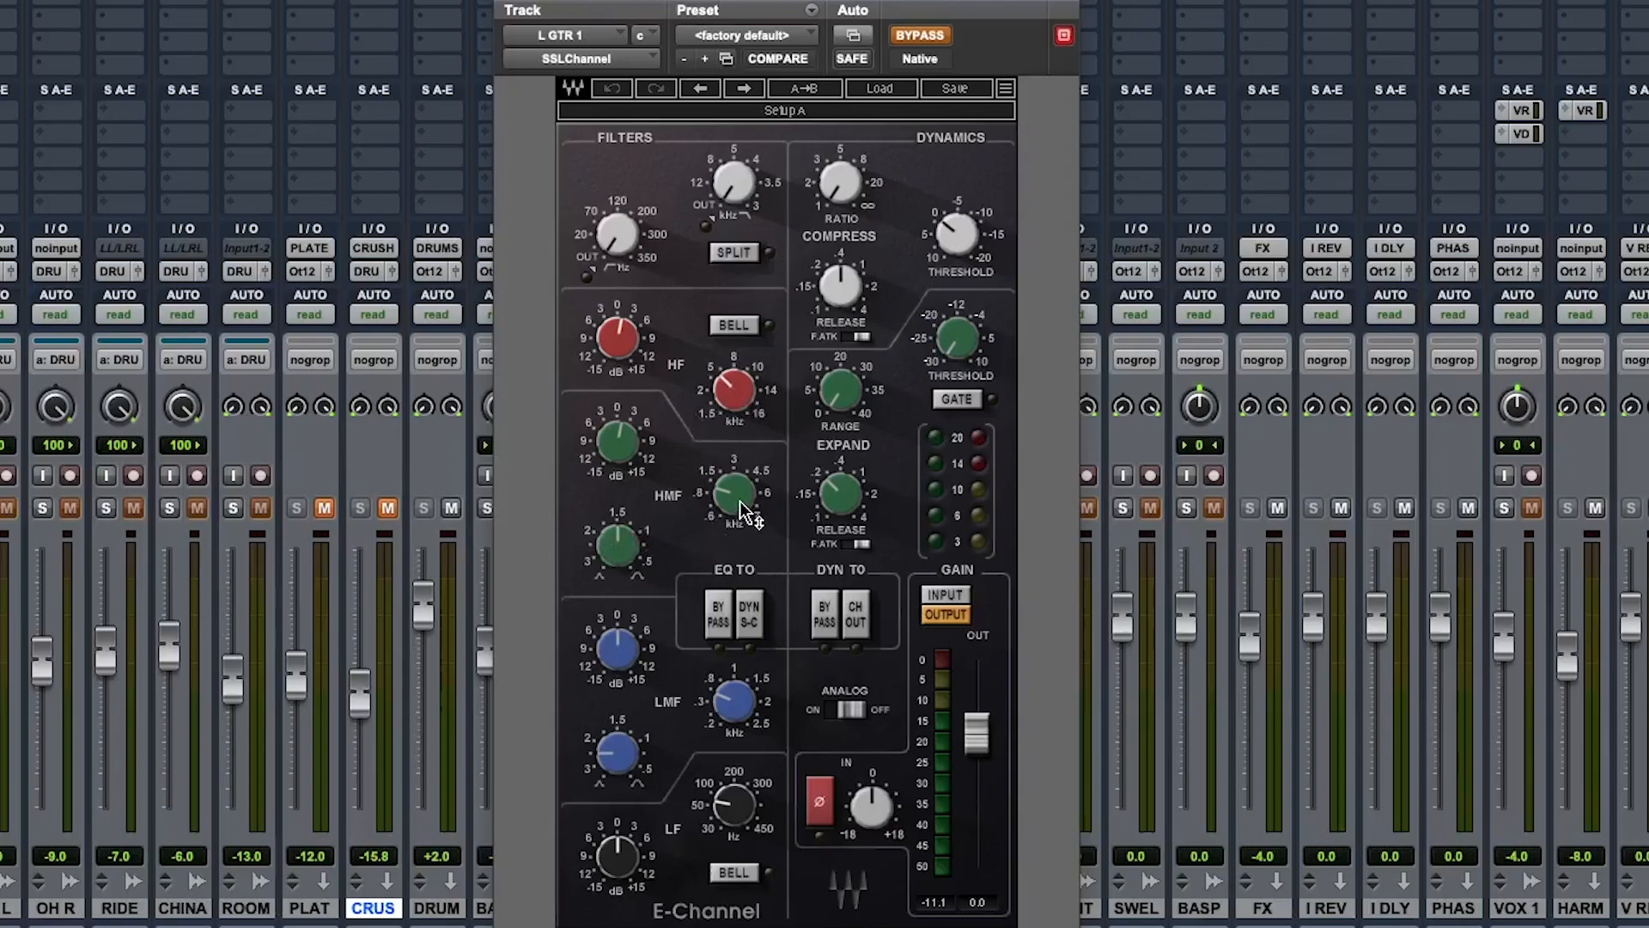
pyautogui.moveTo(617, 442)
pyautogui.press('space')
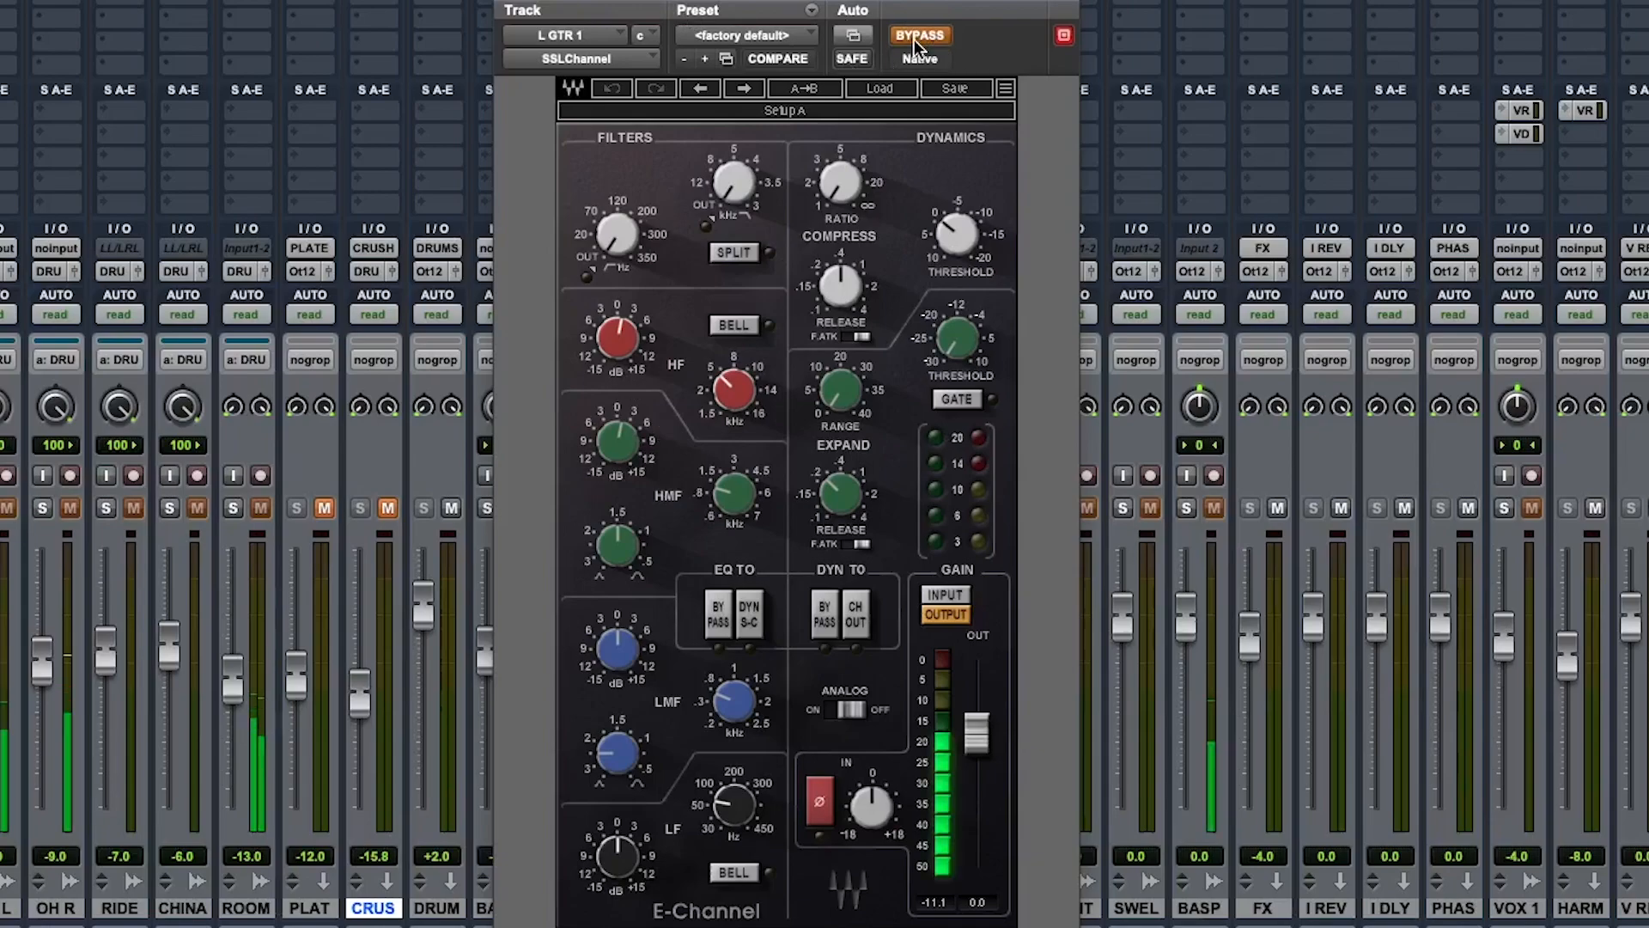
# Toggle the SSL Channel's bypass to compare the guitars with and without it
pyautogui.click(914, 40)
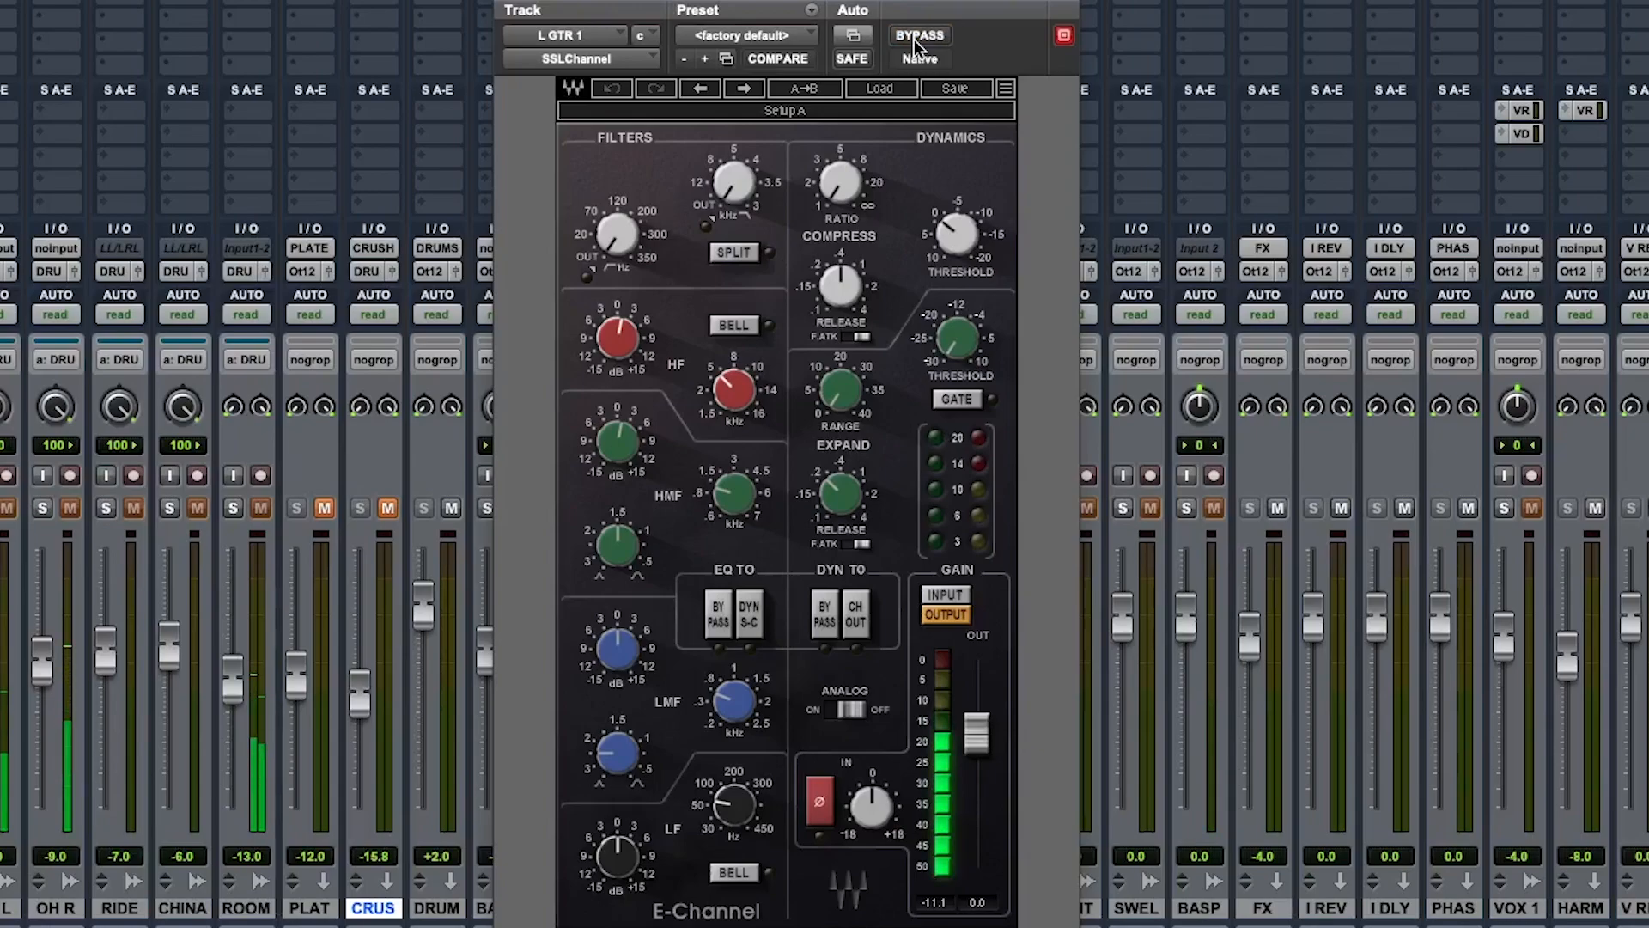
pyautogui.click(914, 39)
pyautogui.click(913, 40)
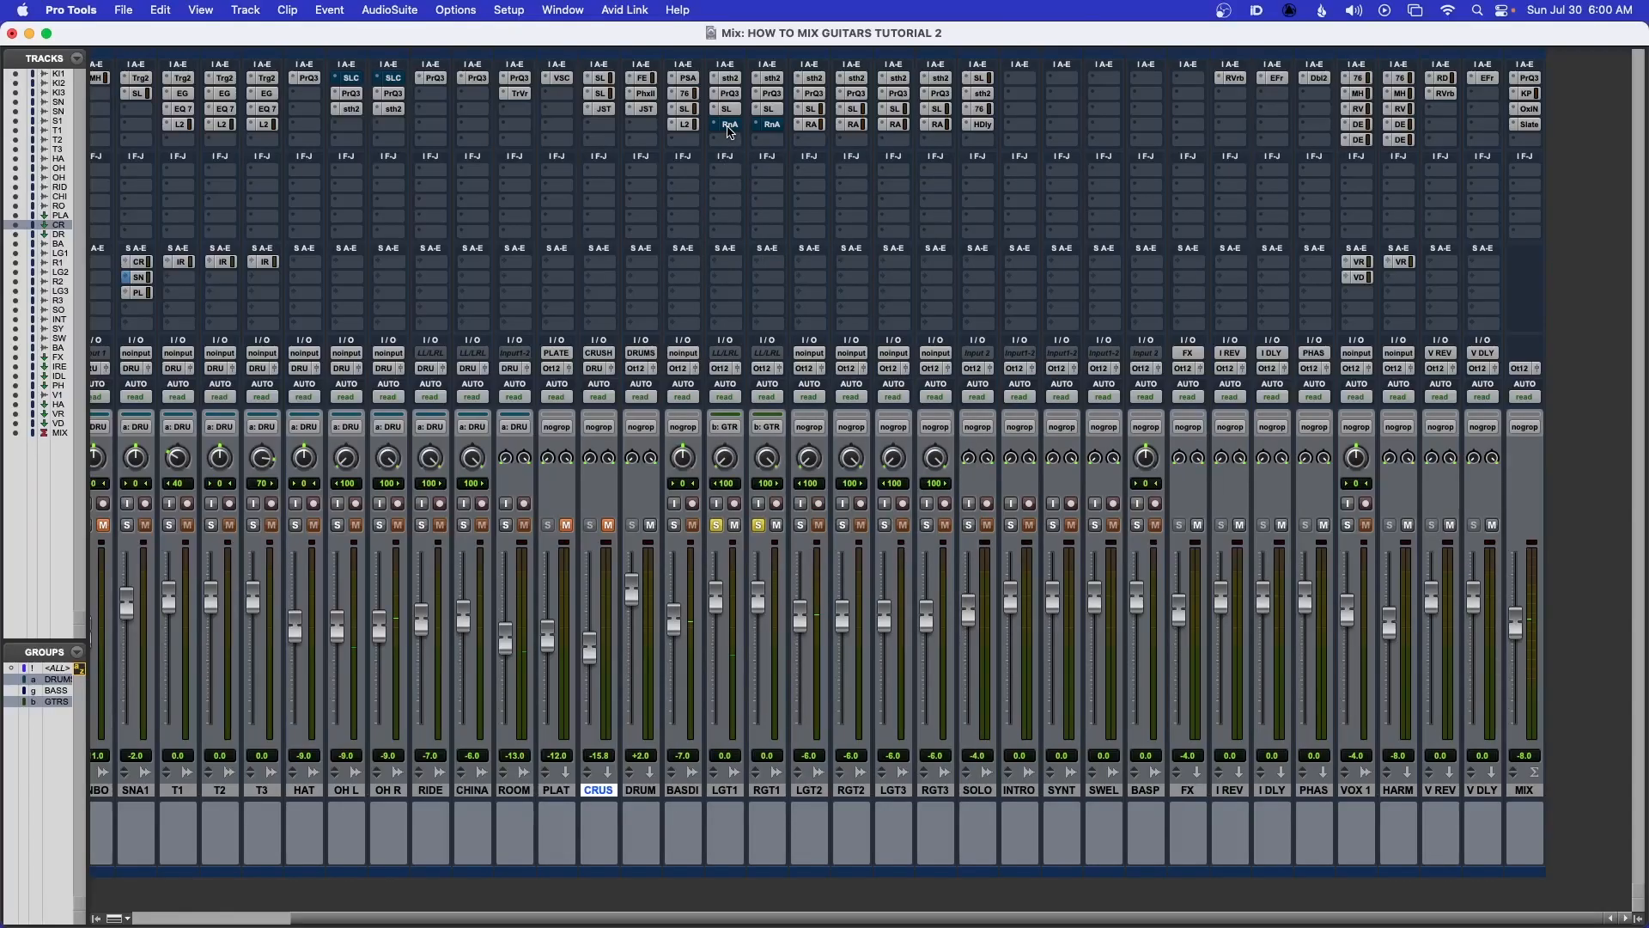
# Open the Renaissance Axx compressor on L GTR 1 and reposition its window
pyautogui.click(728, 126)
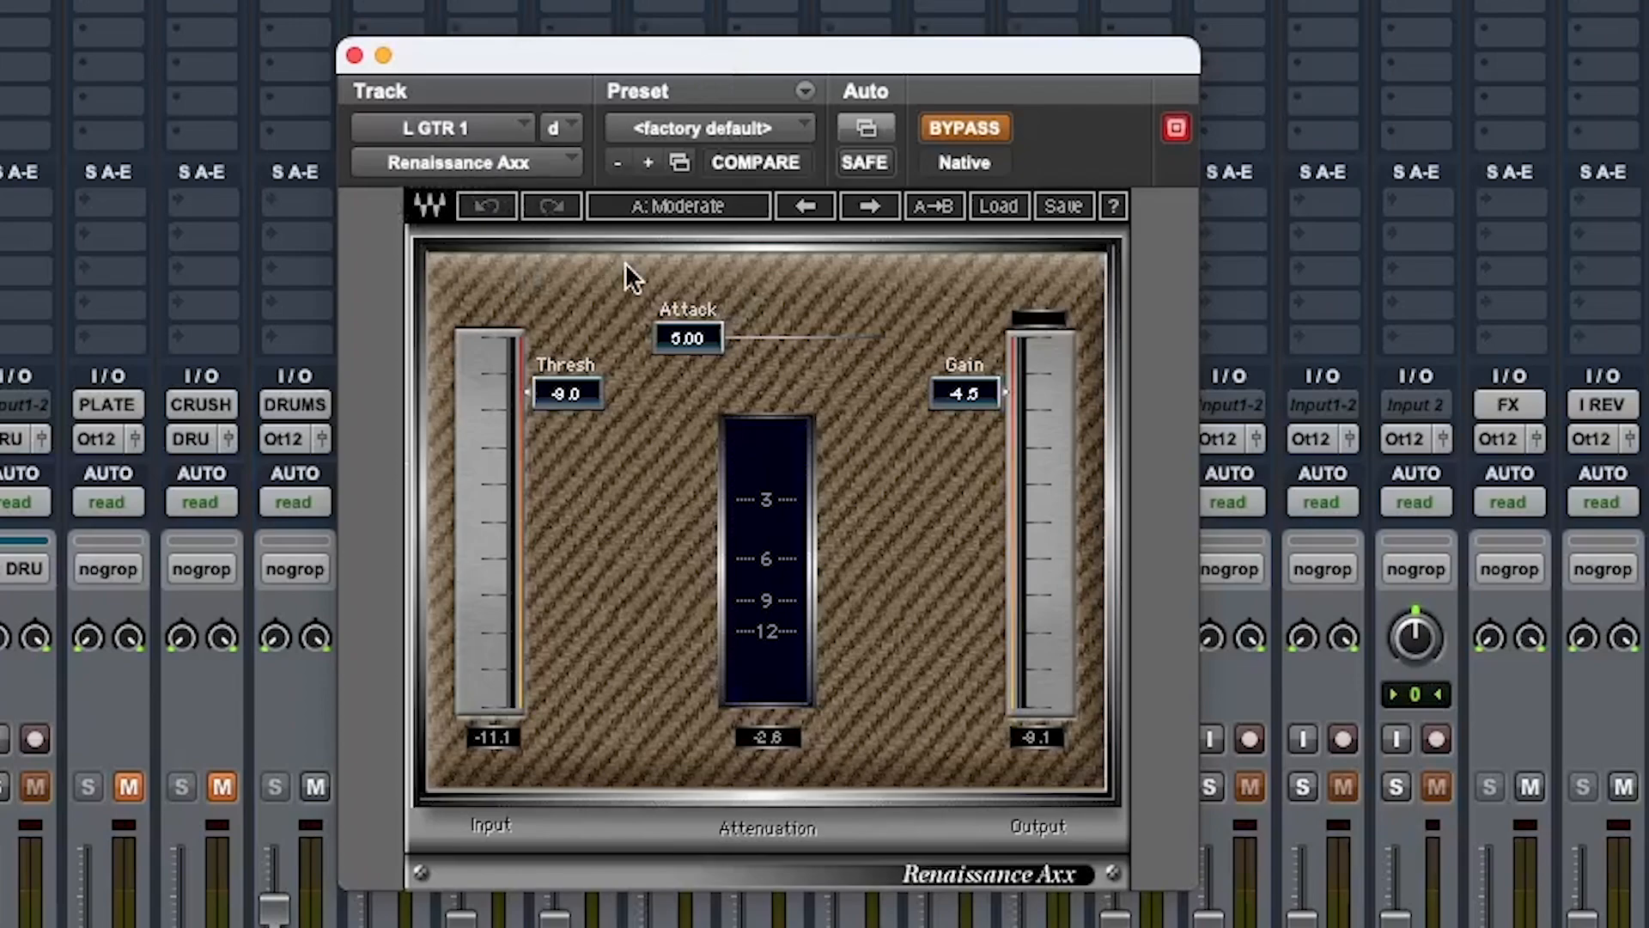
pyautogui.moveTo(665, 44); pyautogui.dragTo(682, 94)
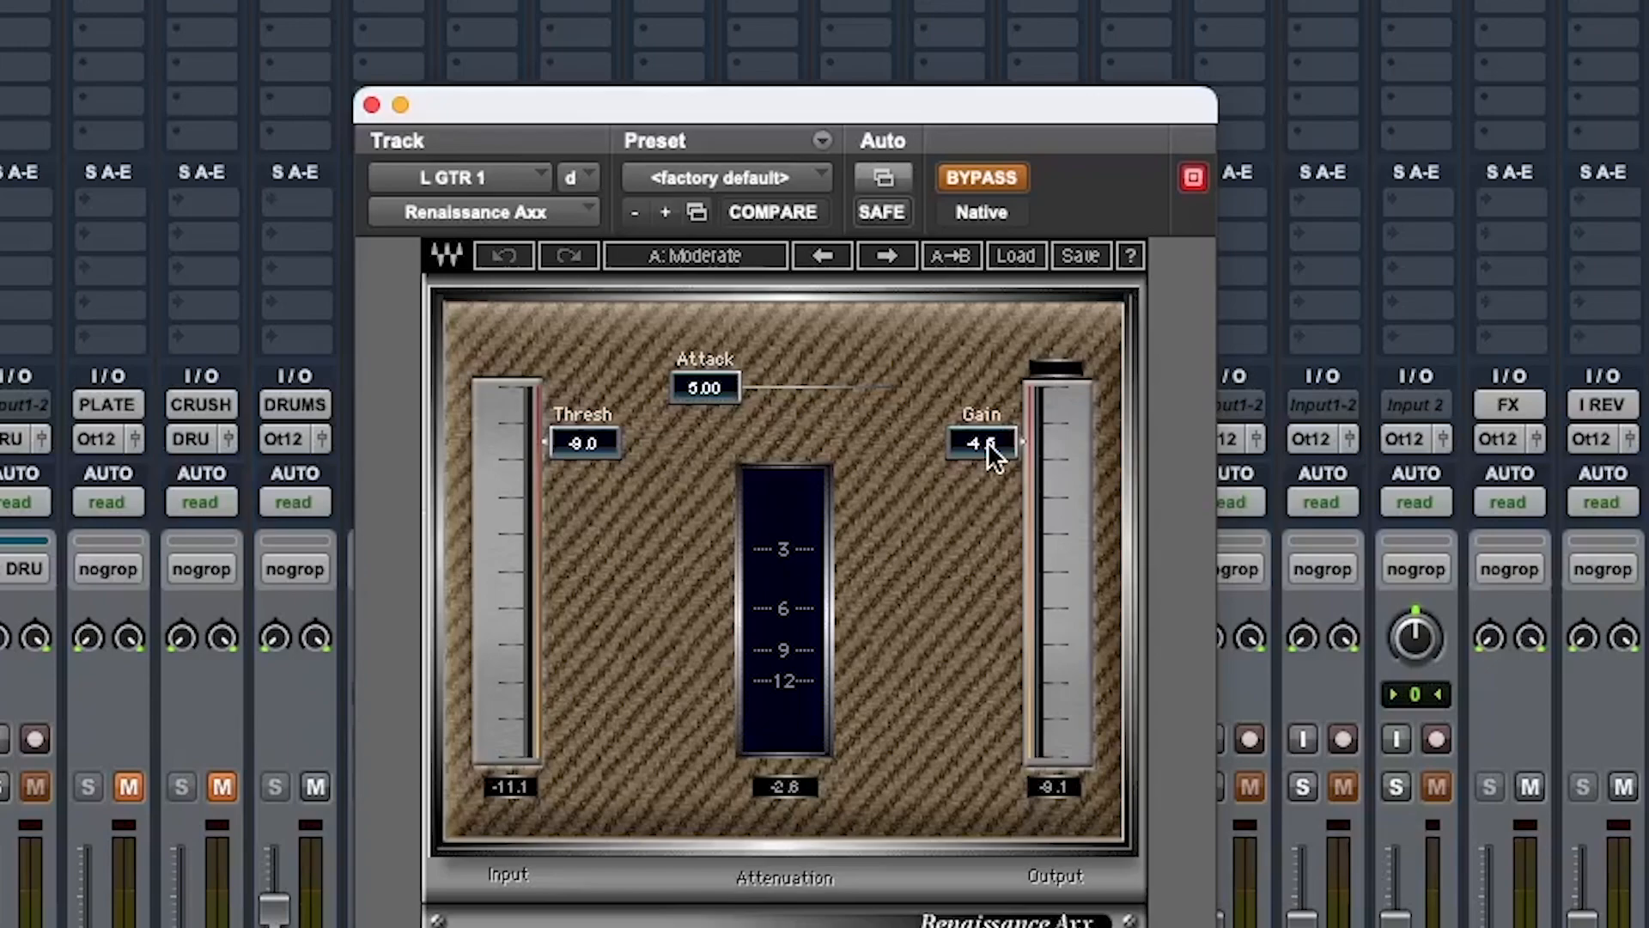
# Compare the Renaissance Axx bypassed and active while listening, then stop playback
pyautogui.click(981, 178)
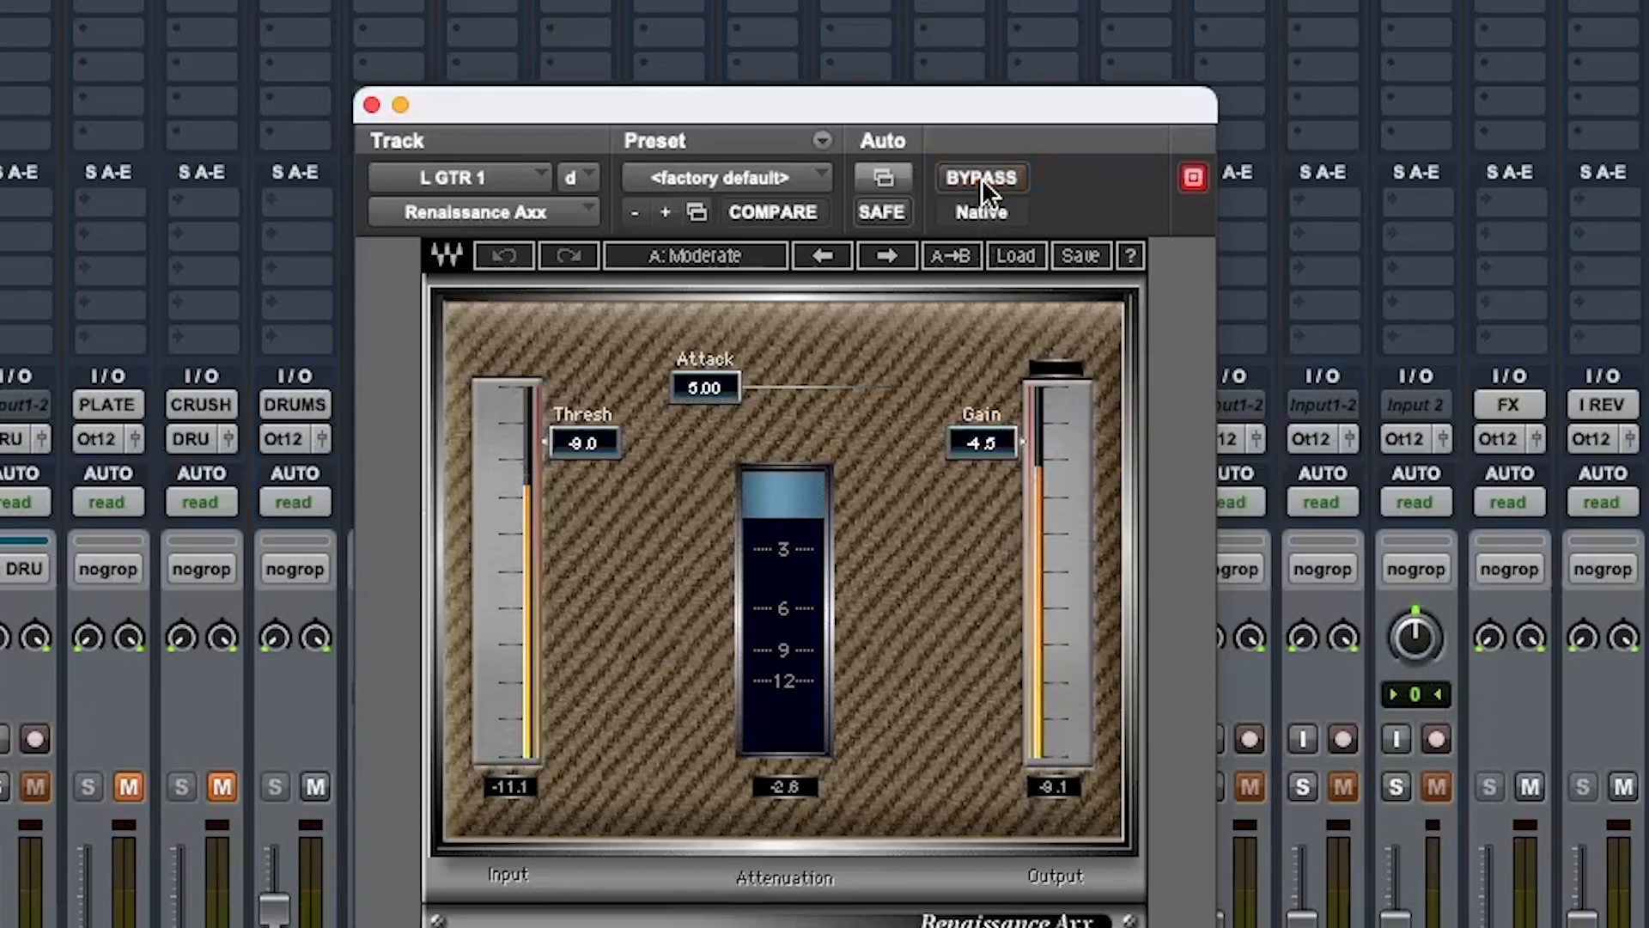
pyautogui.click(981, 177)
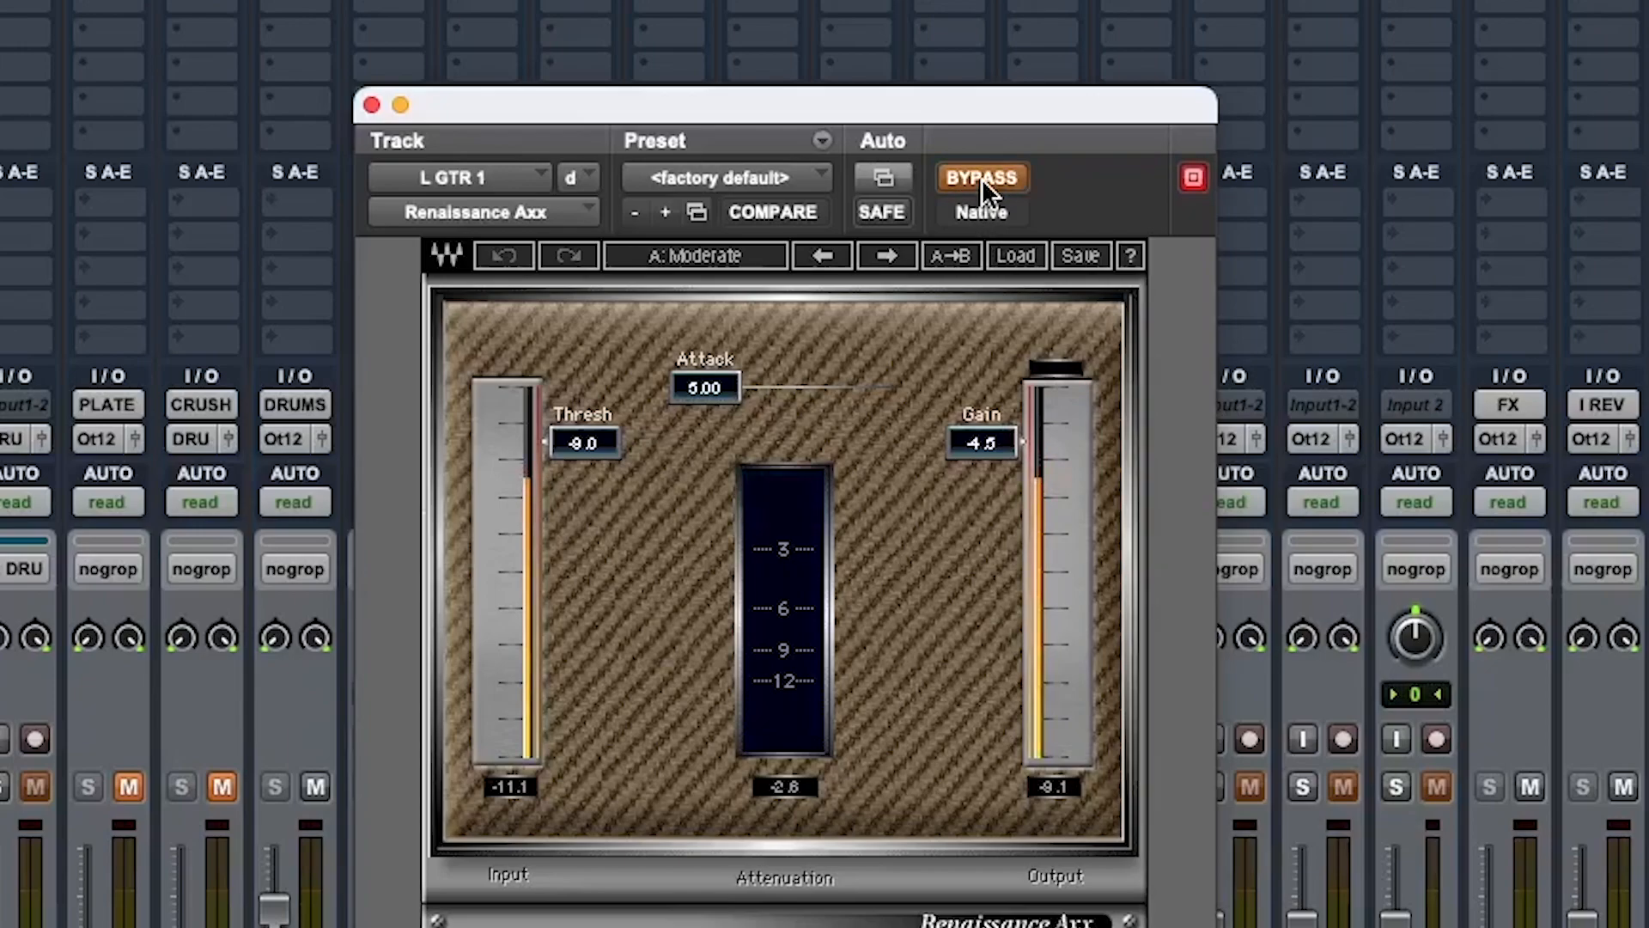
pyautogui.click(981, 178)
pyautogui.press('space')
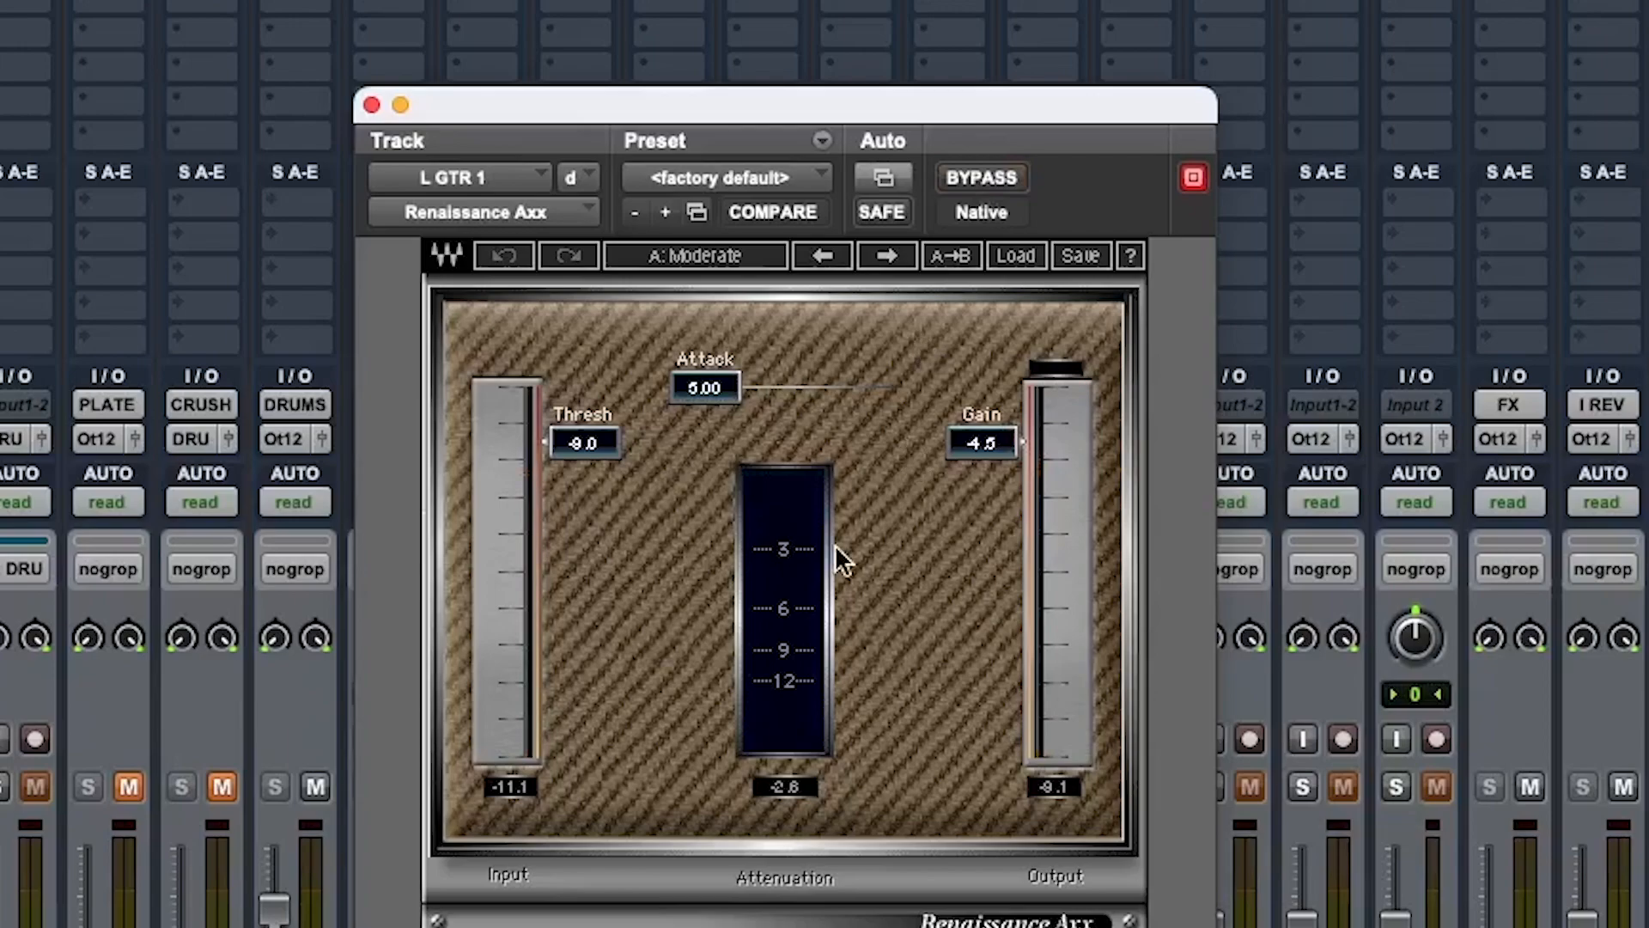
# Lower the Renaissance Axx output gain to -6.8 dB, auditioning it against bypass during playback
pyautogui.moveTo(982, 443); pyautogui.dragTo(982, 457)
pyautogui.click(983, 177)
pyautogui.press('space')
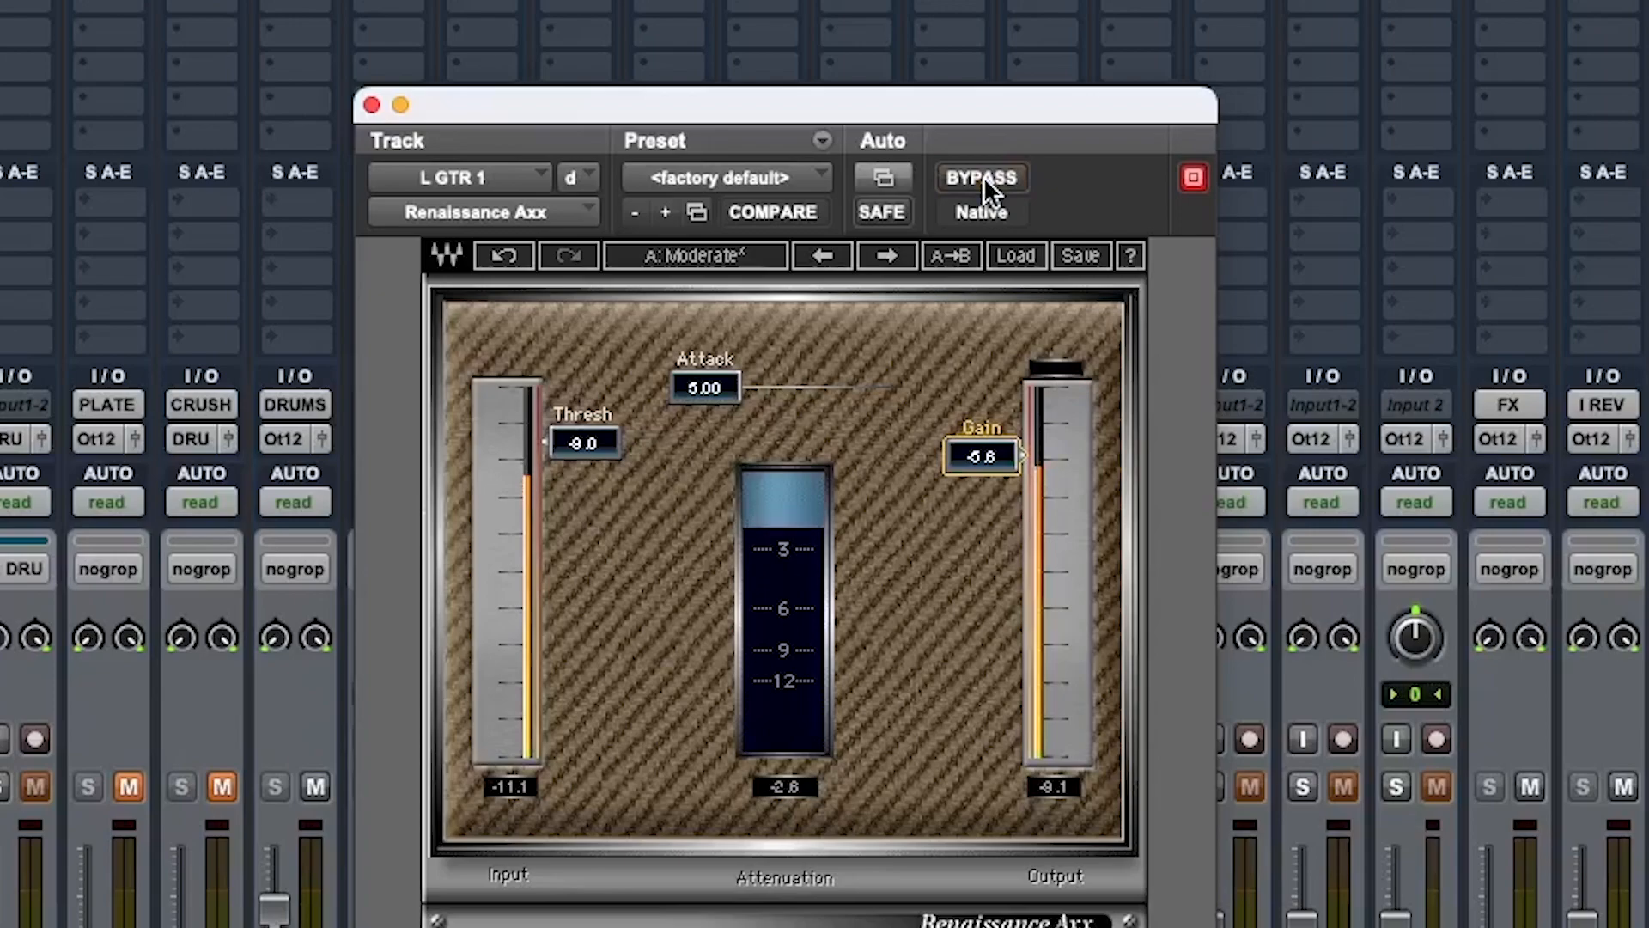
pyautogui.click(983, 177)
pyautogui.press('space')
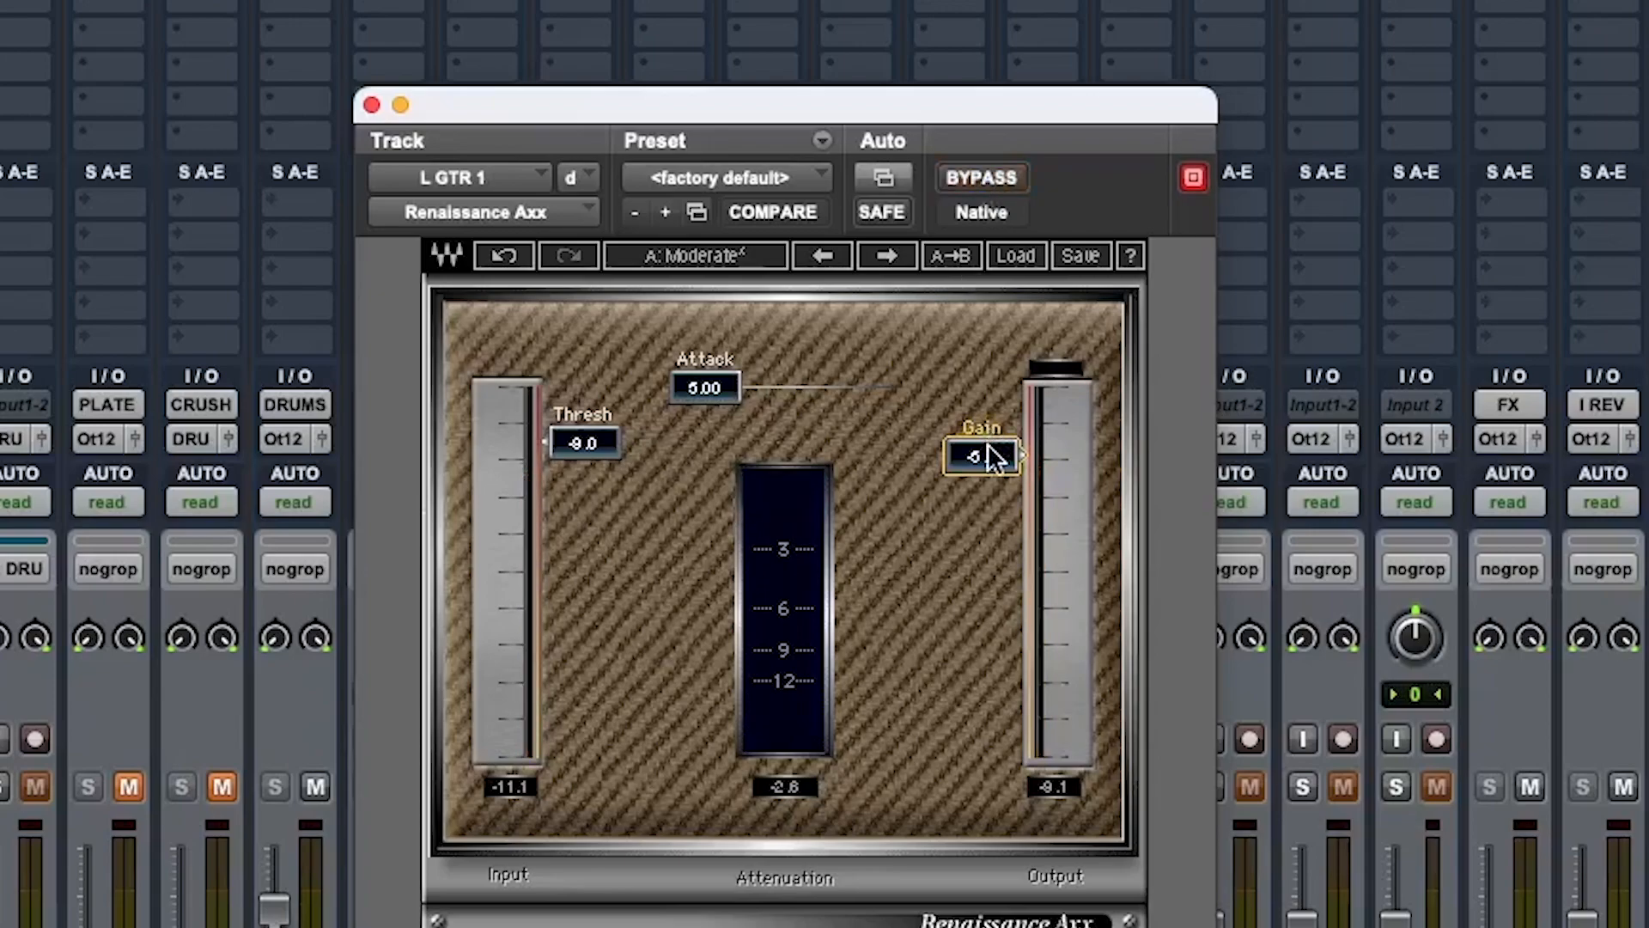
pyautogui.moveTo(982, 456); pyautogui.dragTo(982, 469)
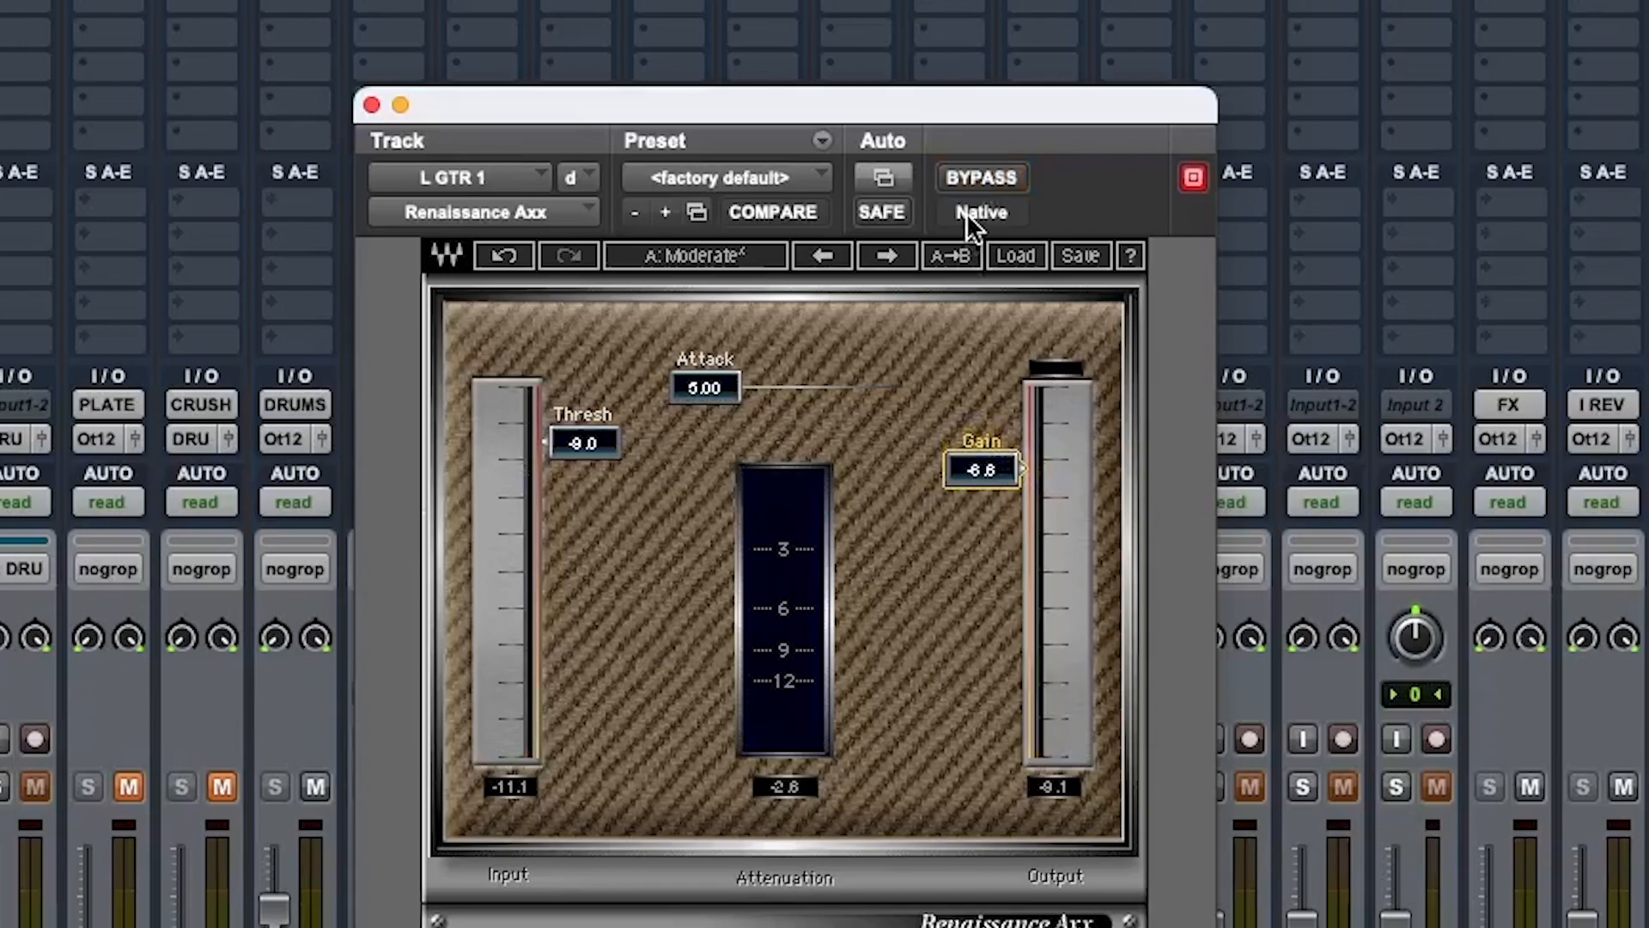
pyautogui.press('space')
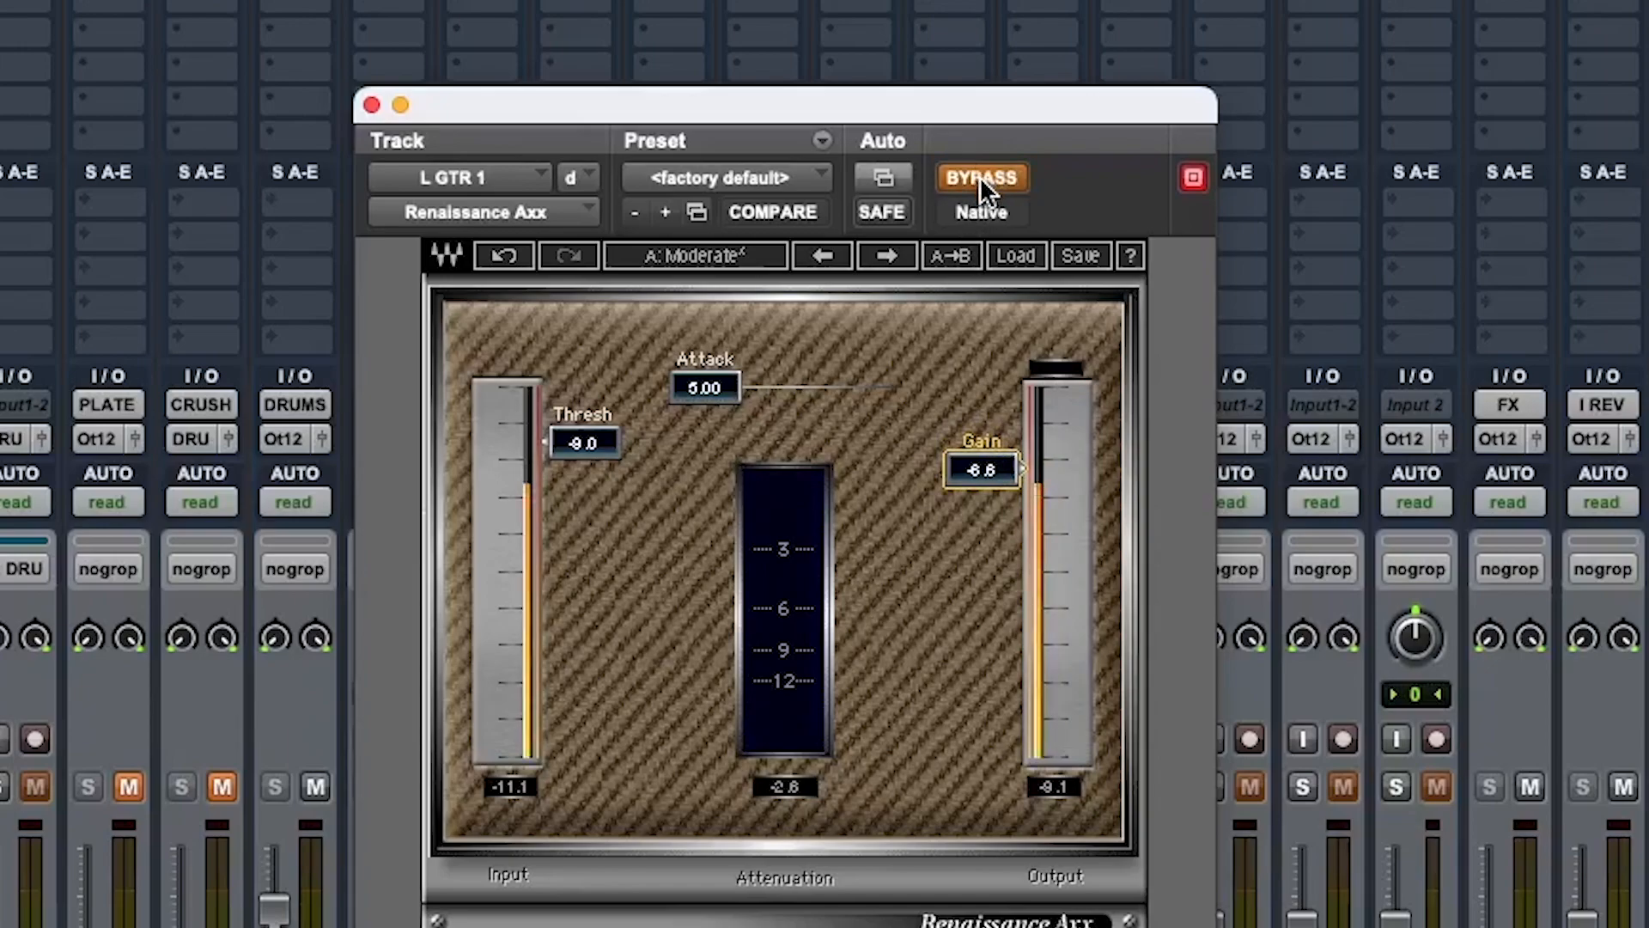
# Toggle the Axx bypass once more to compare, then close the plugin window
pyautogui.click(979, 177)
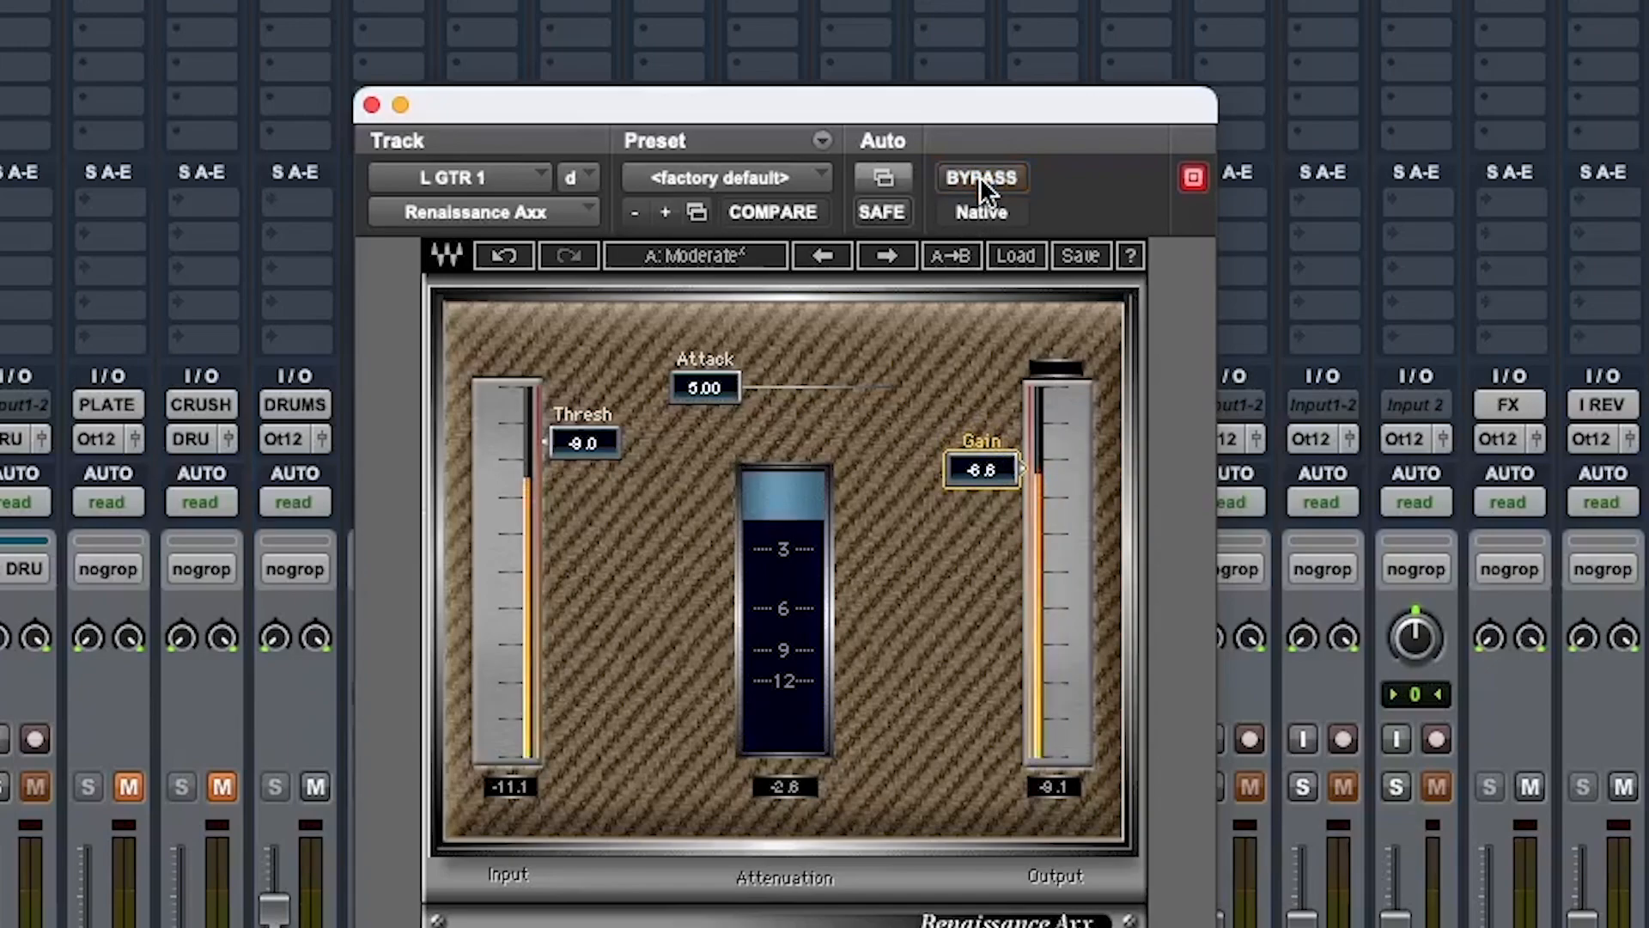
pyautogui.click(979, 177)
pyautogui.click(979, 177)
pyautogui.click(372, 104)
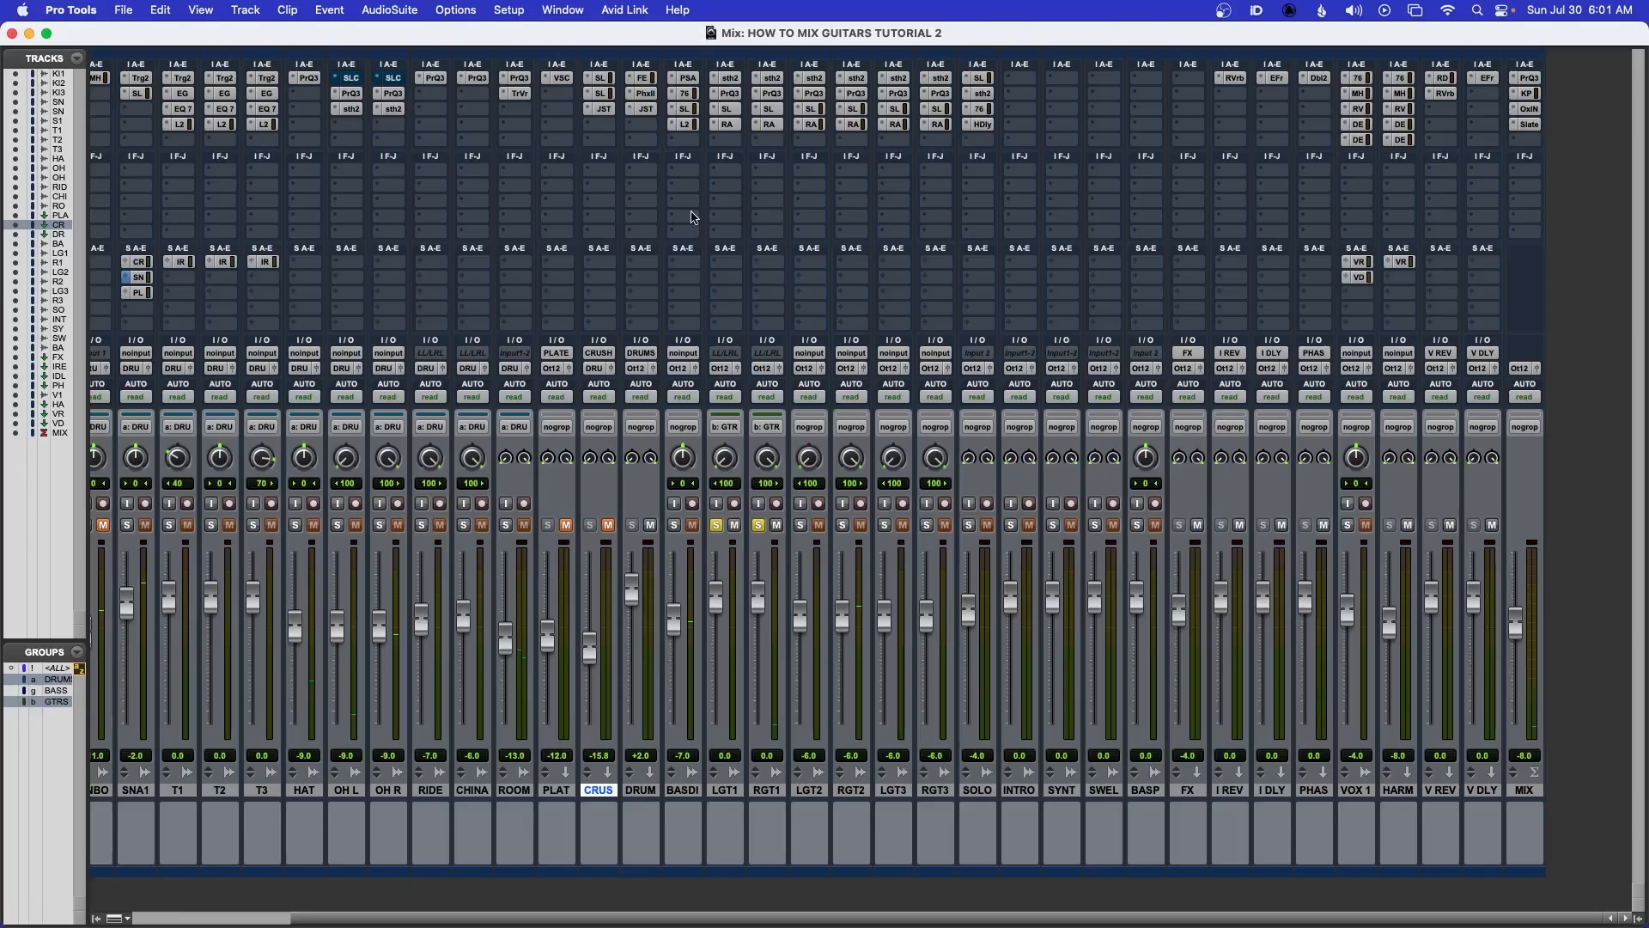
# Solo the drums and raise the linked LGT1 and RGT1 faders to +2.1 dB while playing
pyautogui.click(421, 526)
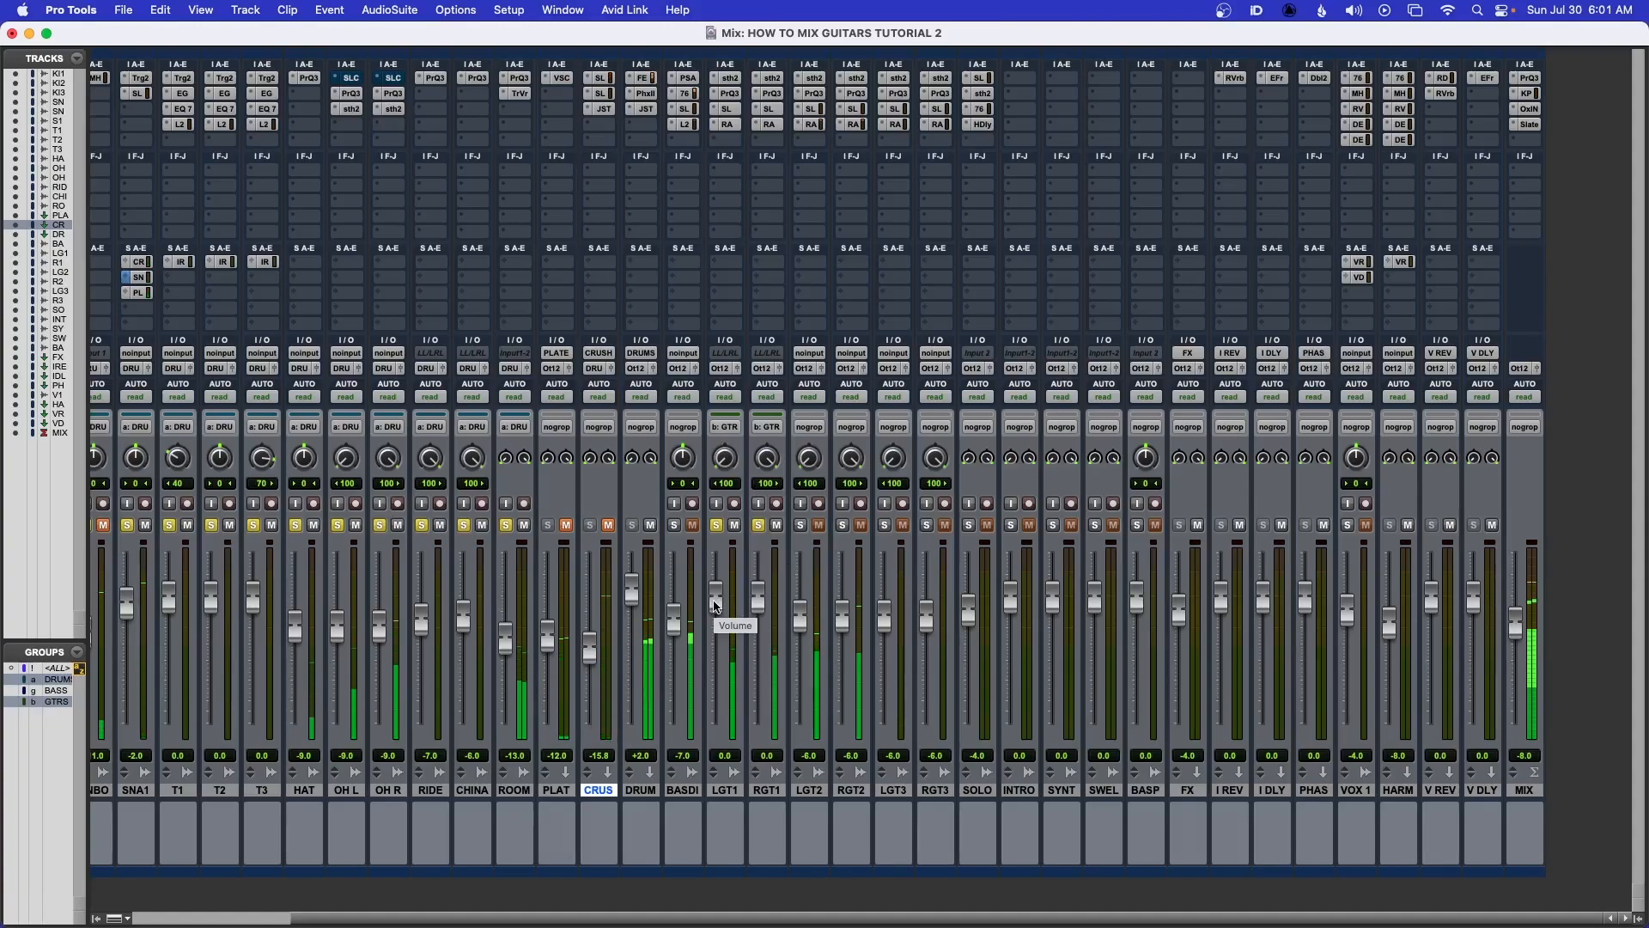
pyautogui.moveTo(718, 604); pyautogui.dragTo(717, 598)
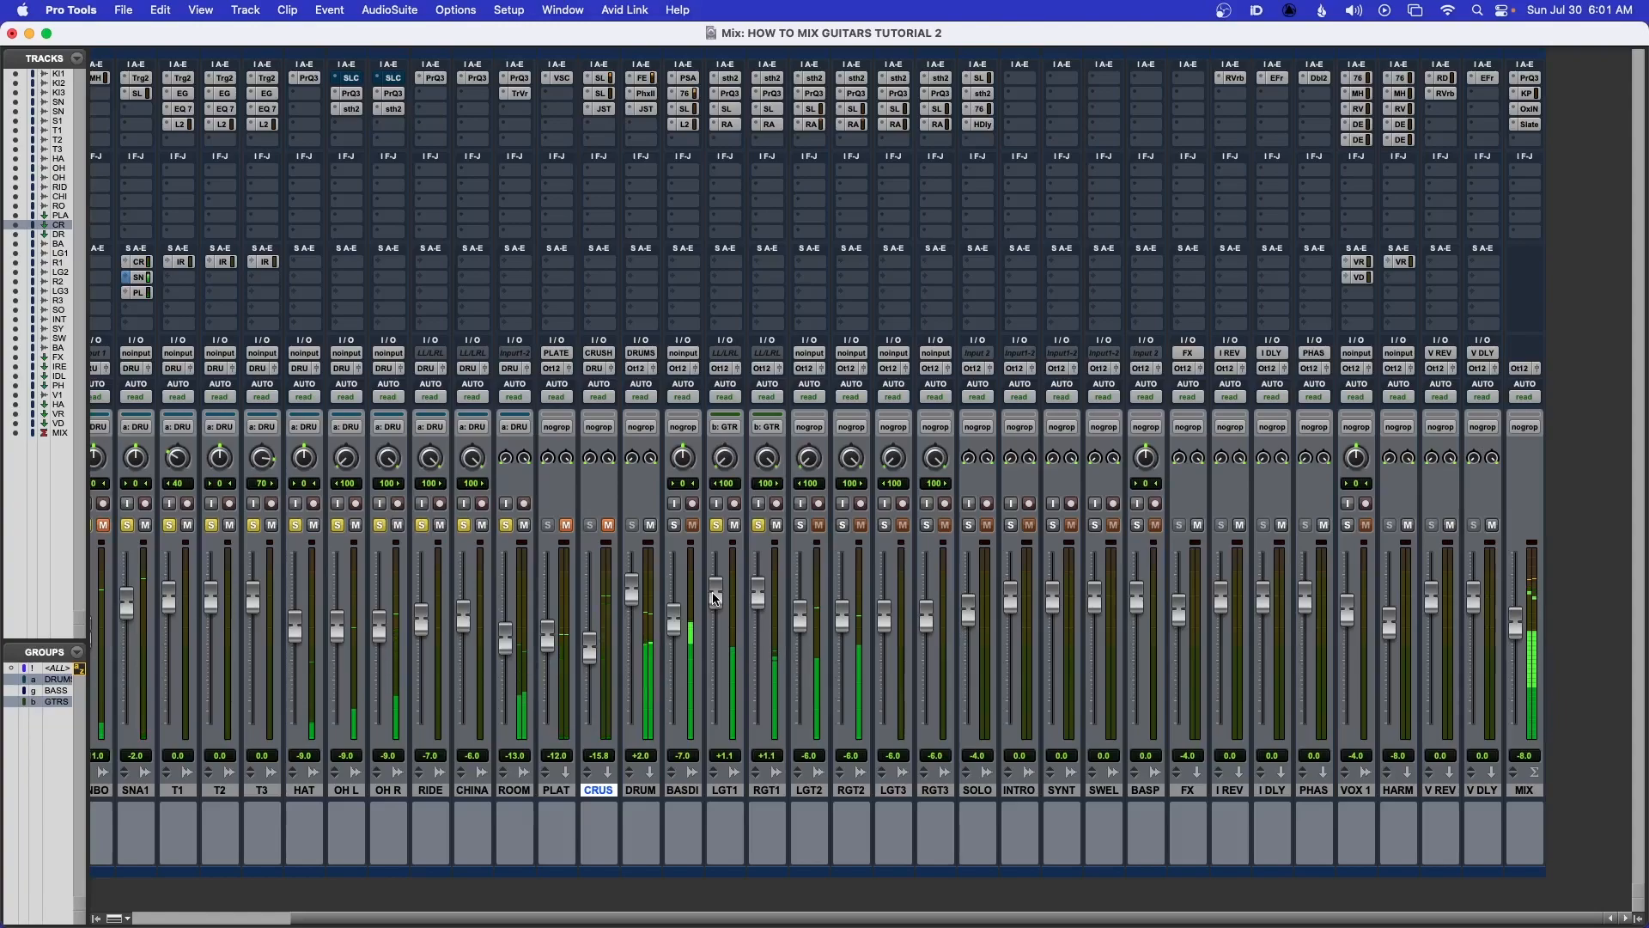
pyautogui.moveTo(716, 599); pyautogui.dragTo(716, 596)
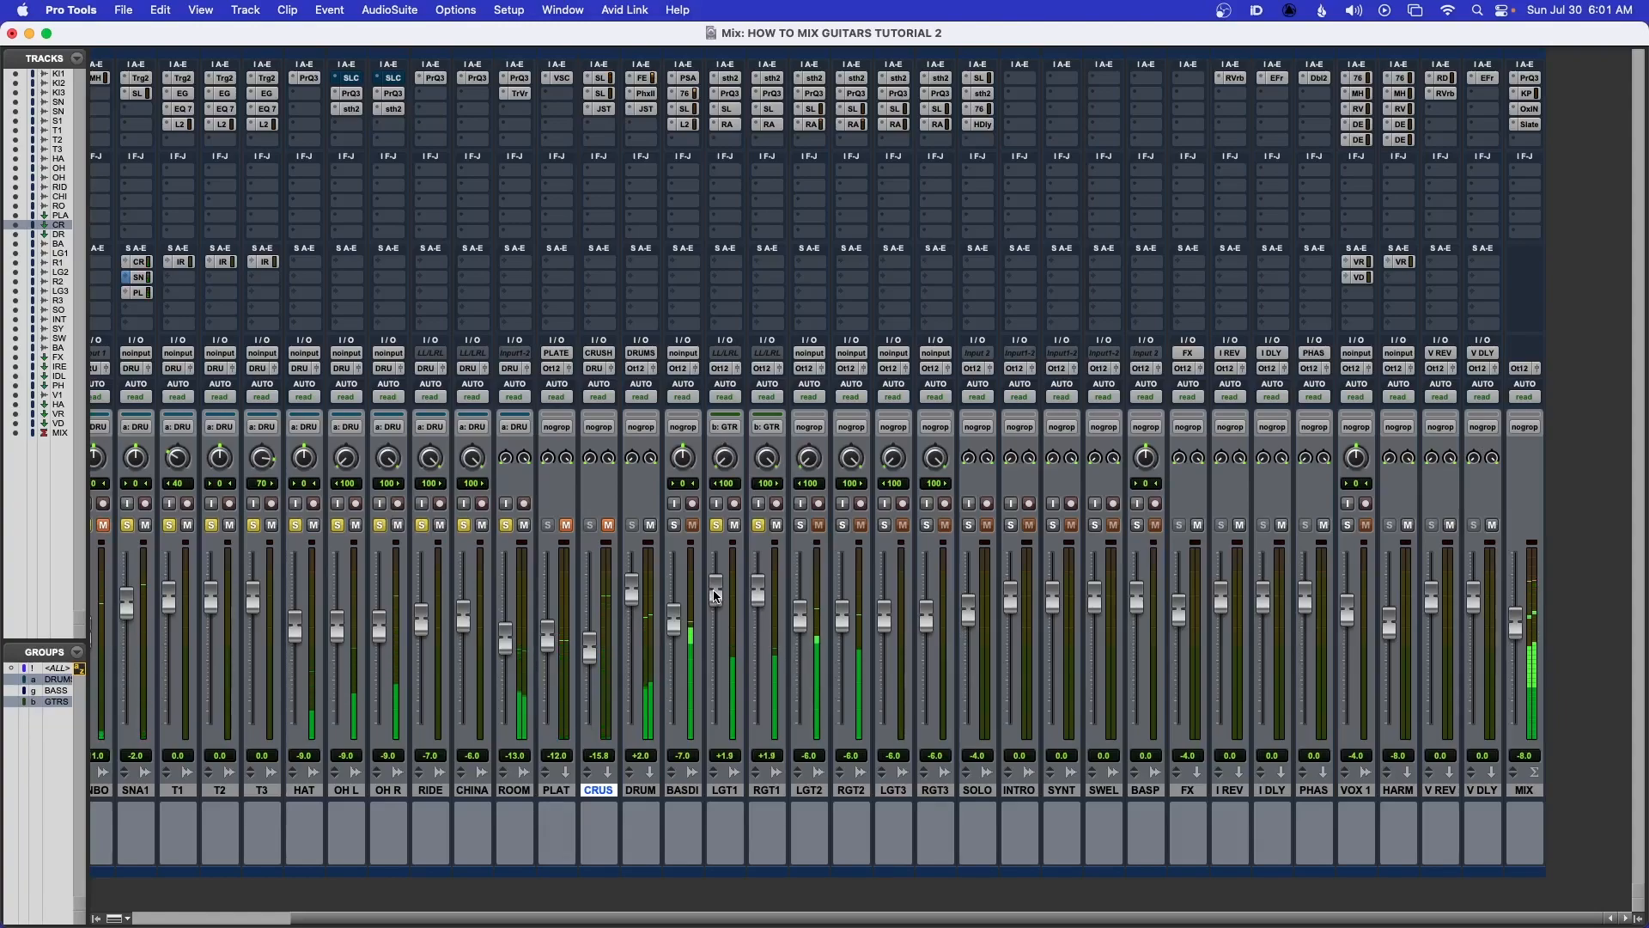
pyautogui.moveTo(717, 595); pyautogui.dragTo(716, 593)
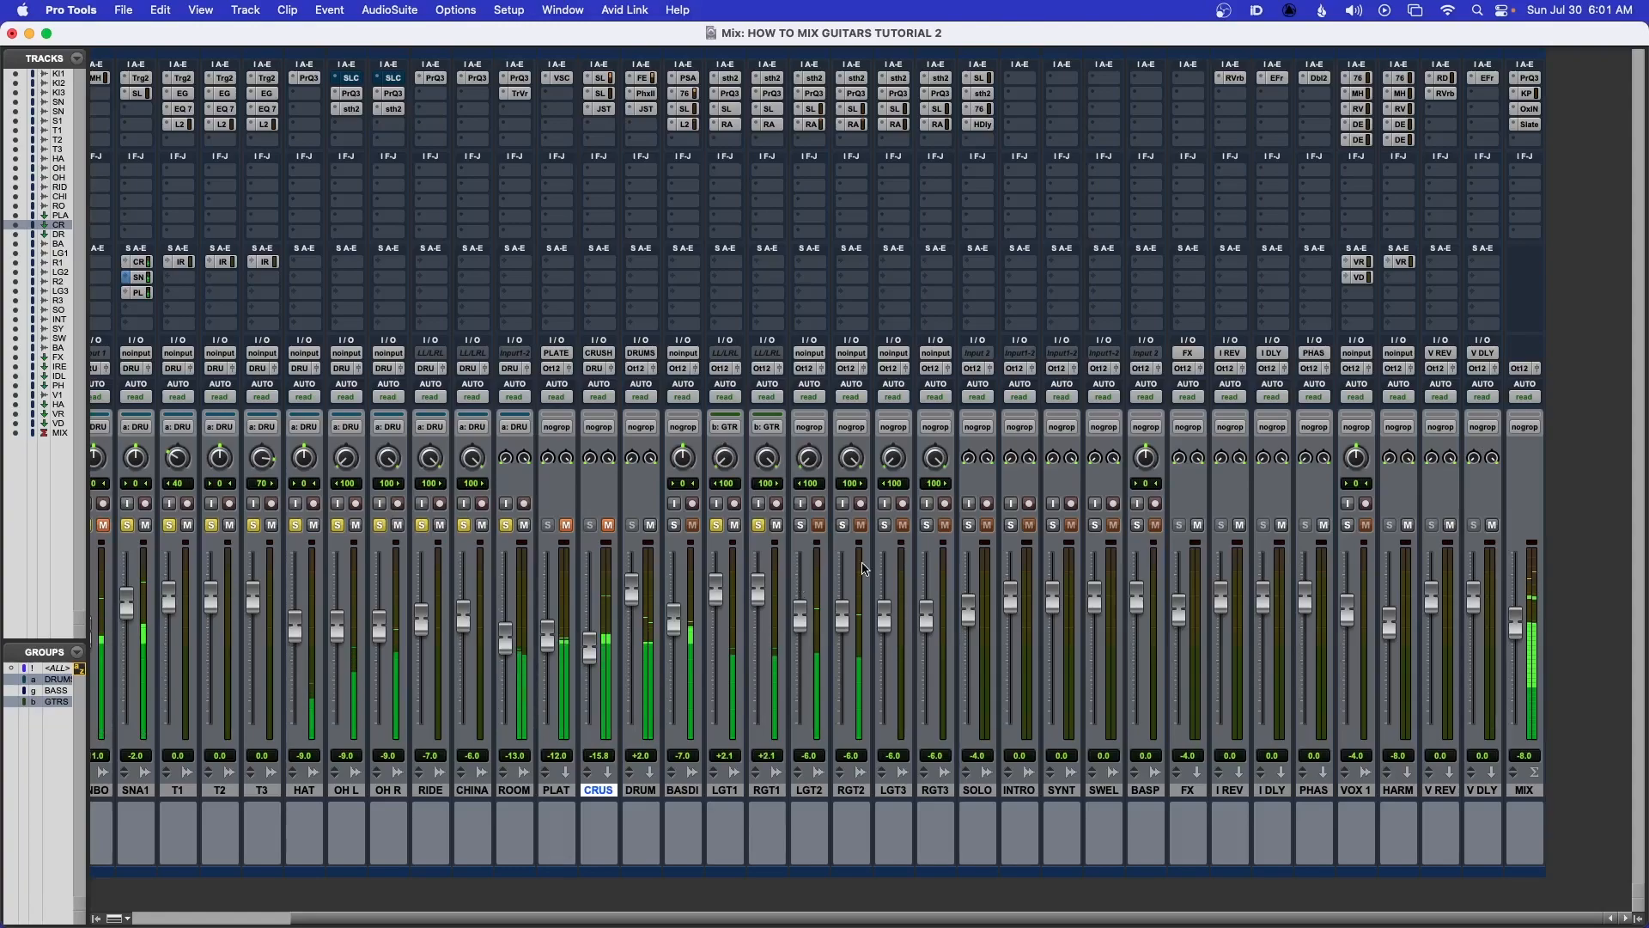
pyautogui.press('space')
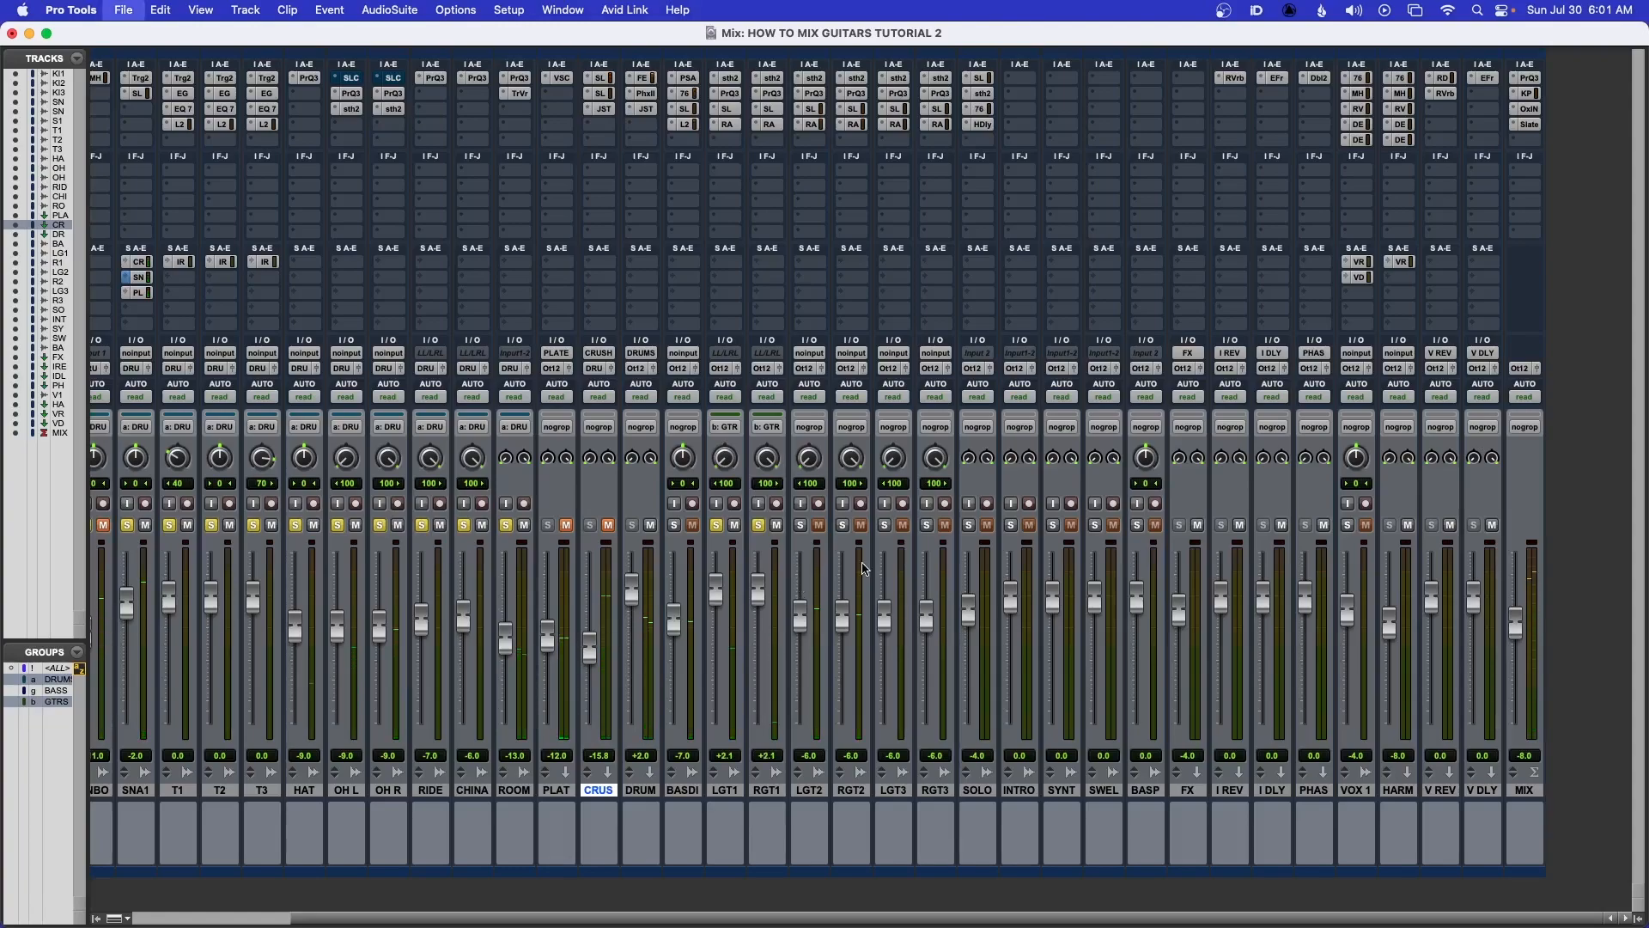
# Switch to the Edit window and raise the L GTR 1 clip's gain to about +4.0 dB
pyautogui.click(724, 792)
pyautogui.press('super+equal')
pyautogui.scroll(-10, 341, 608)
pyautogui.scroll(-2, 341, 608)
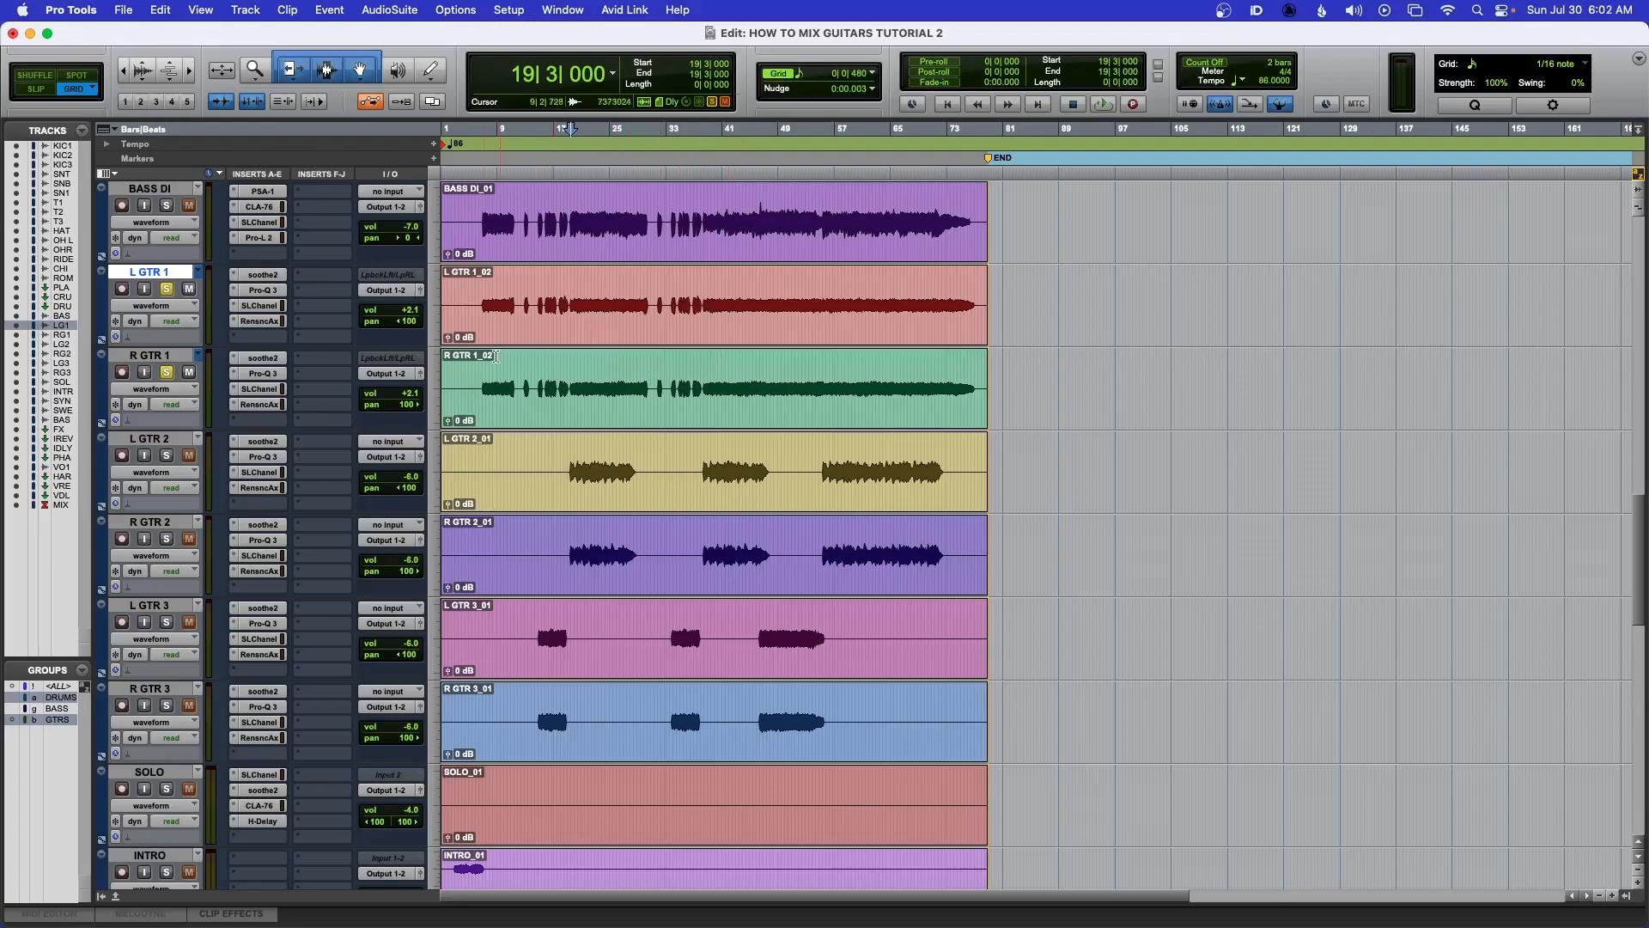
pyautogui.moveTo(448, 341); pyautogui.dragTo(449, 339)
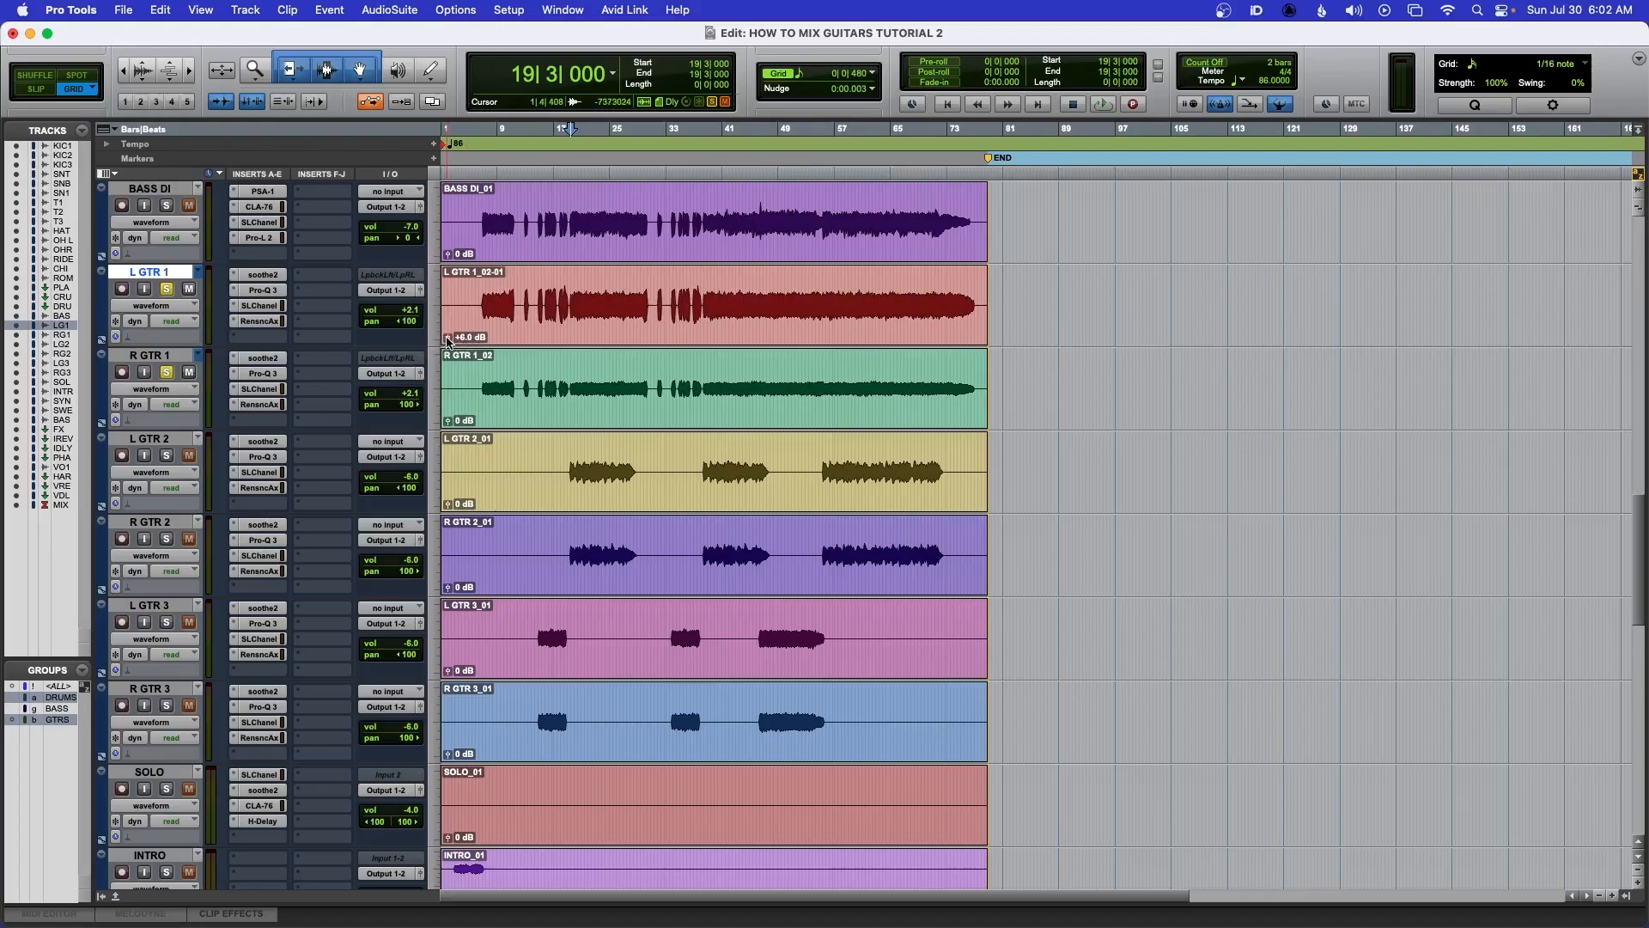
pyautogui.keyDown('alt'); pyautogui.click(447, 338); pyautogui.keyUp('alt')
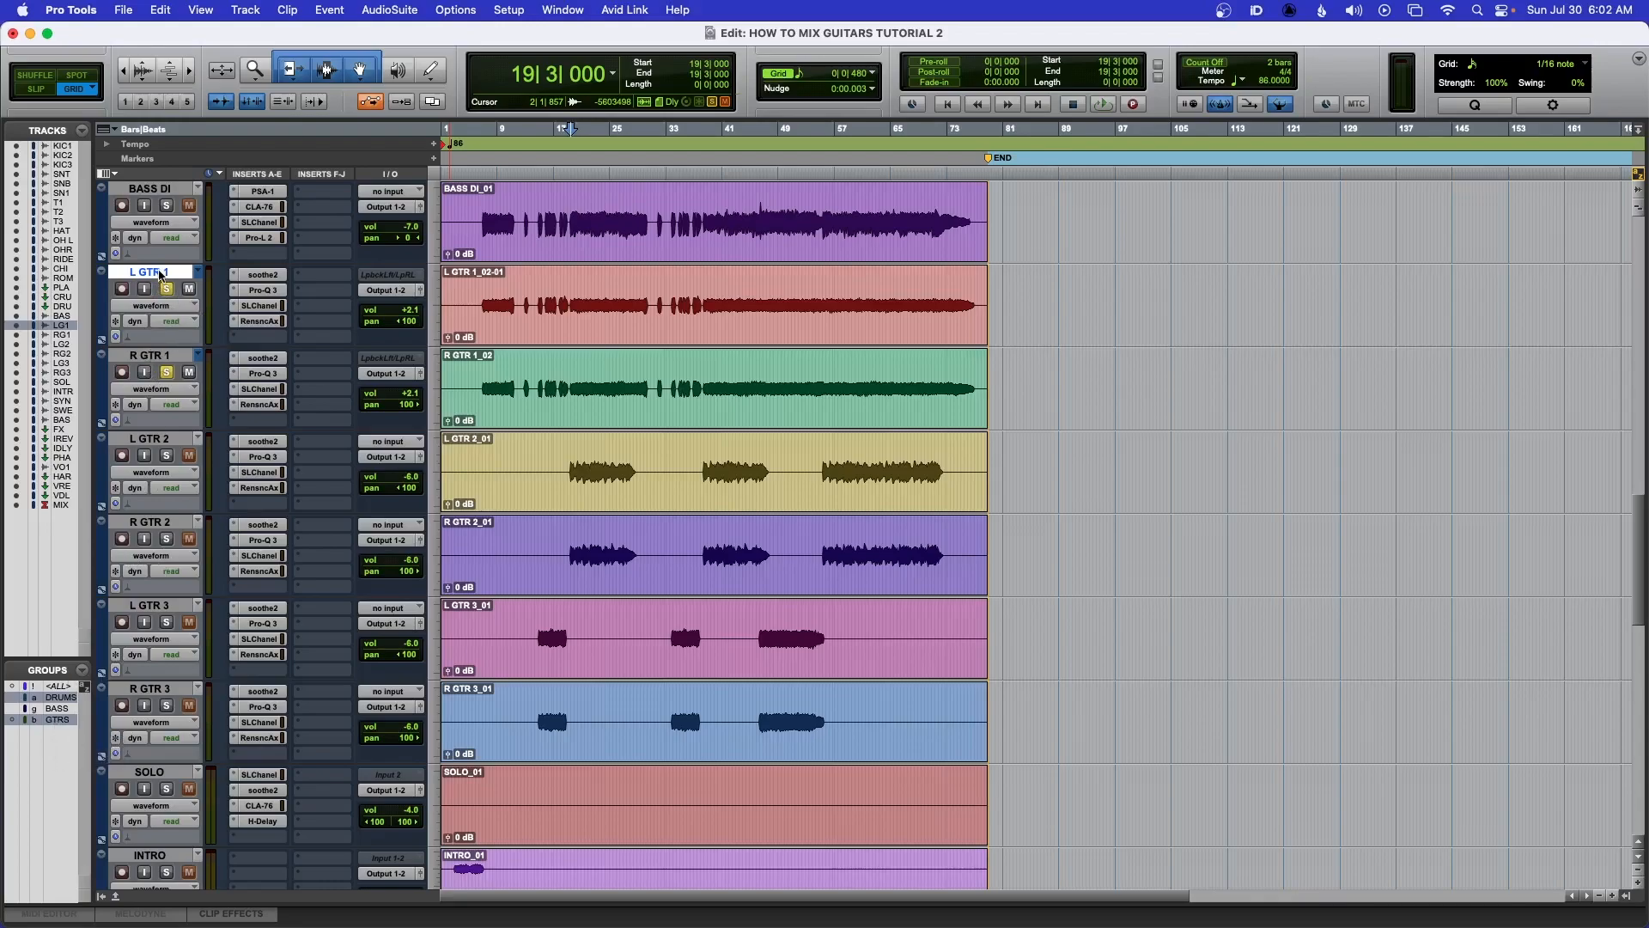
# Return to the Mix window and open LGT1's SSL Channel plugin, moving its window aside
pyautogui.press('super+equal')
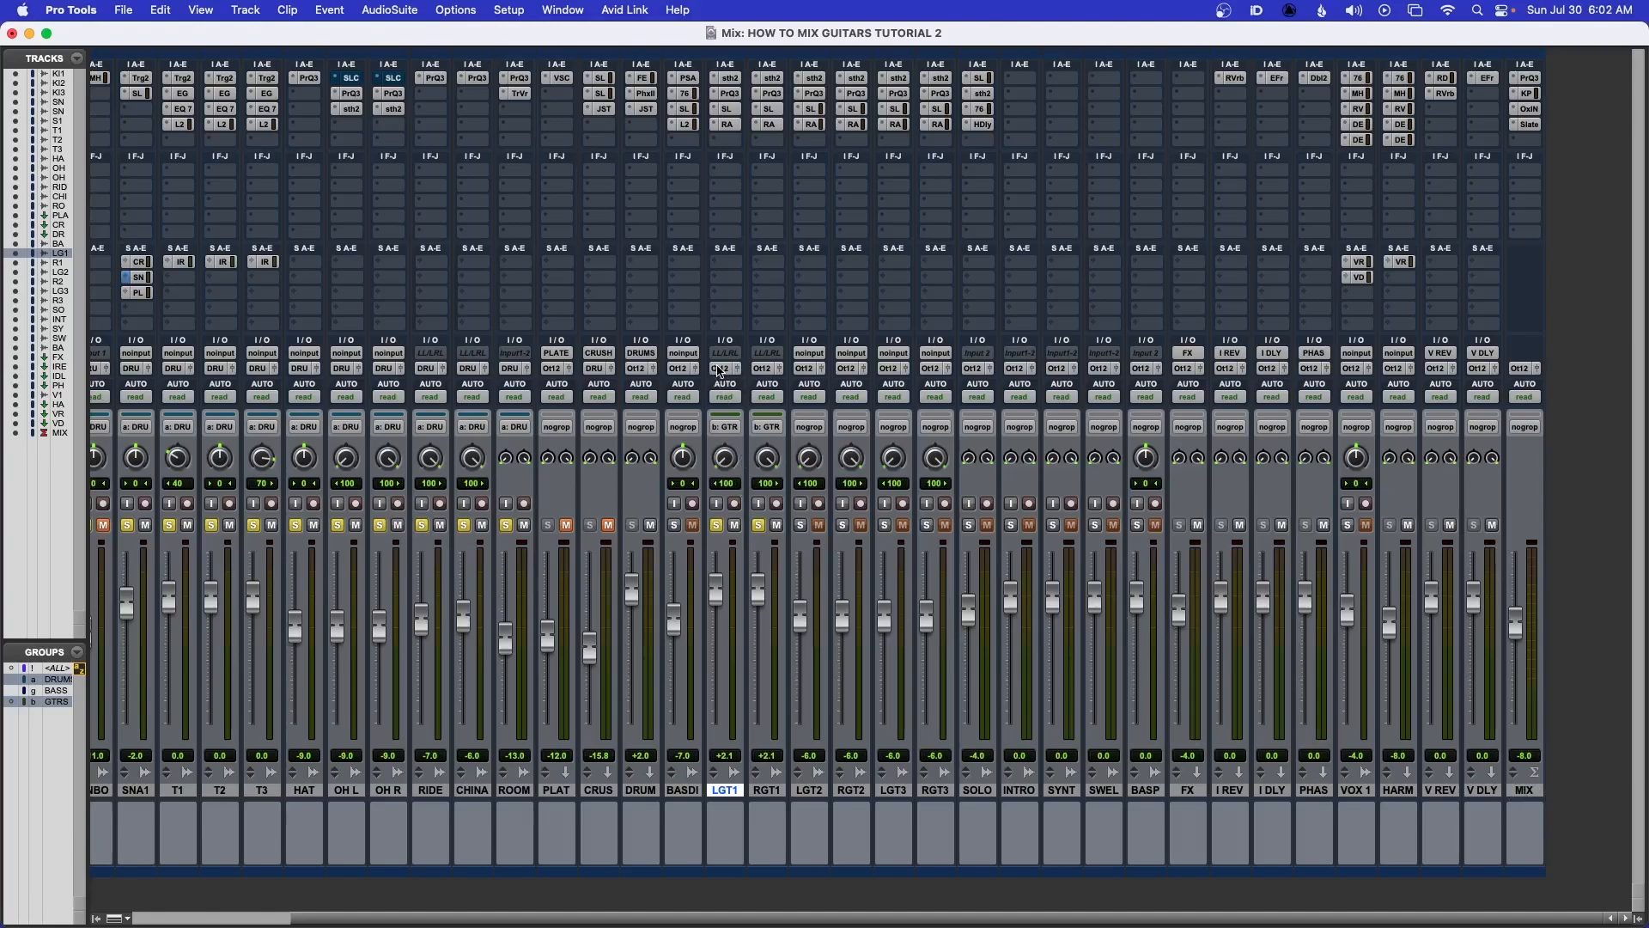
pyautogui.click(729, 79)
pyautogui.click(731, 79)
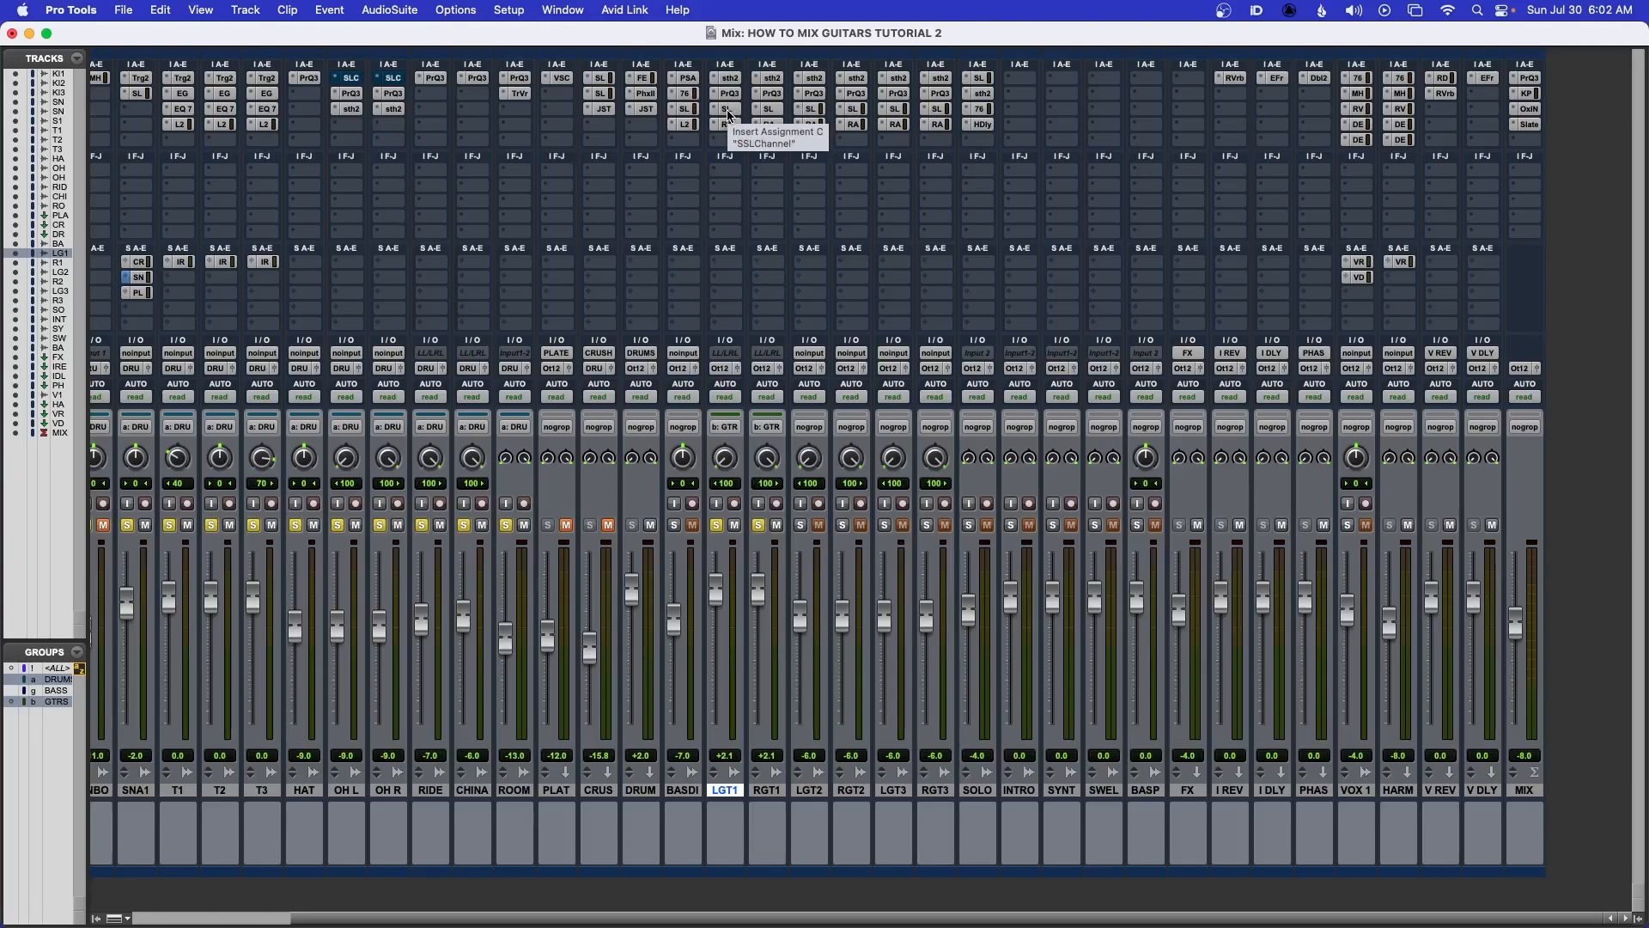
pyautogui.click(729, 115)
pyautogui.moveTo(825, 224); pyautogui.dragTo(248, 99)
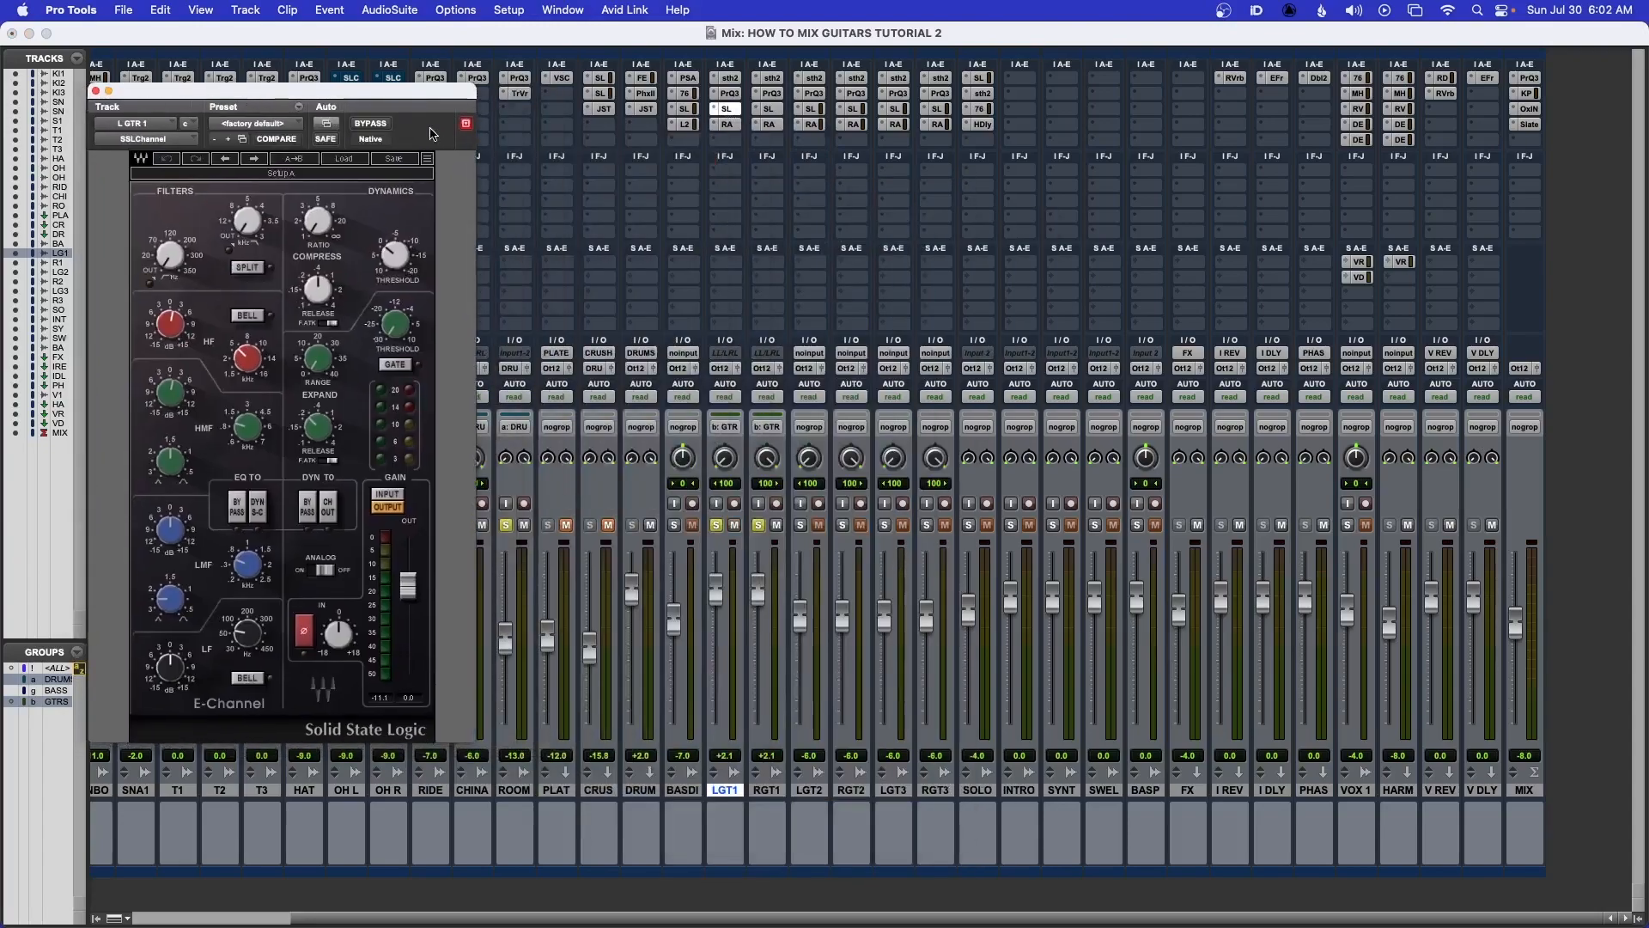
# Open RGT1's SSL Channel plugin and place it beside LGT1's for comparison
pyautogui.click(769, 109)
pyautogui.moveTo(384, 91); pyautogui.dragTo(851, 89)
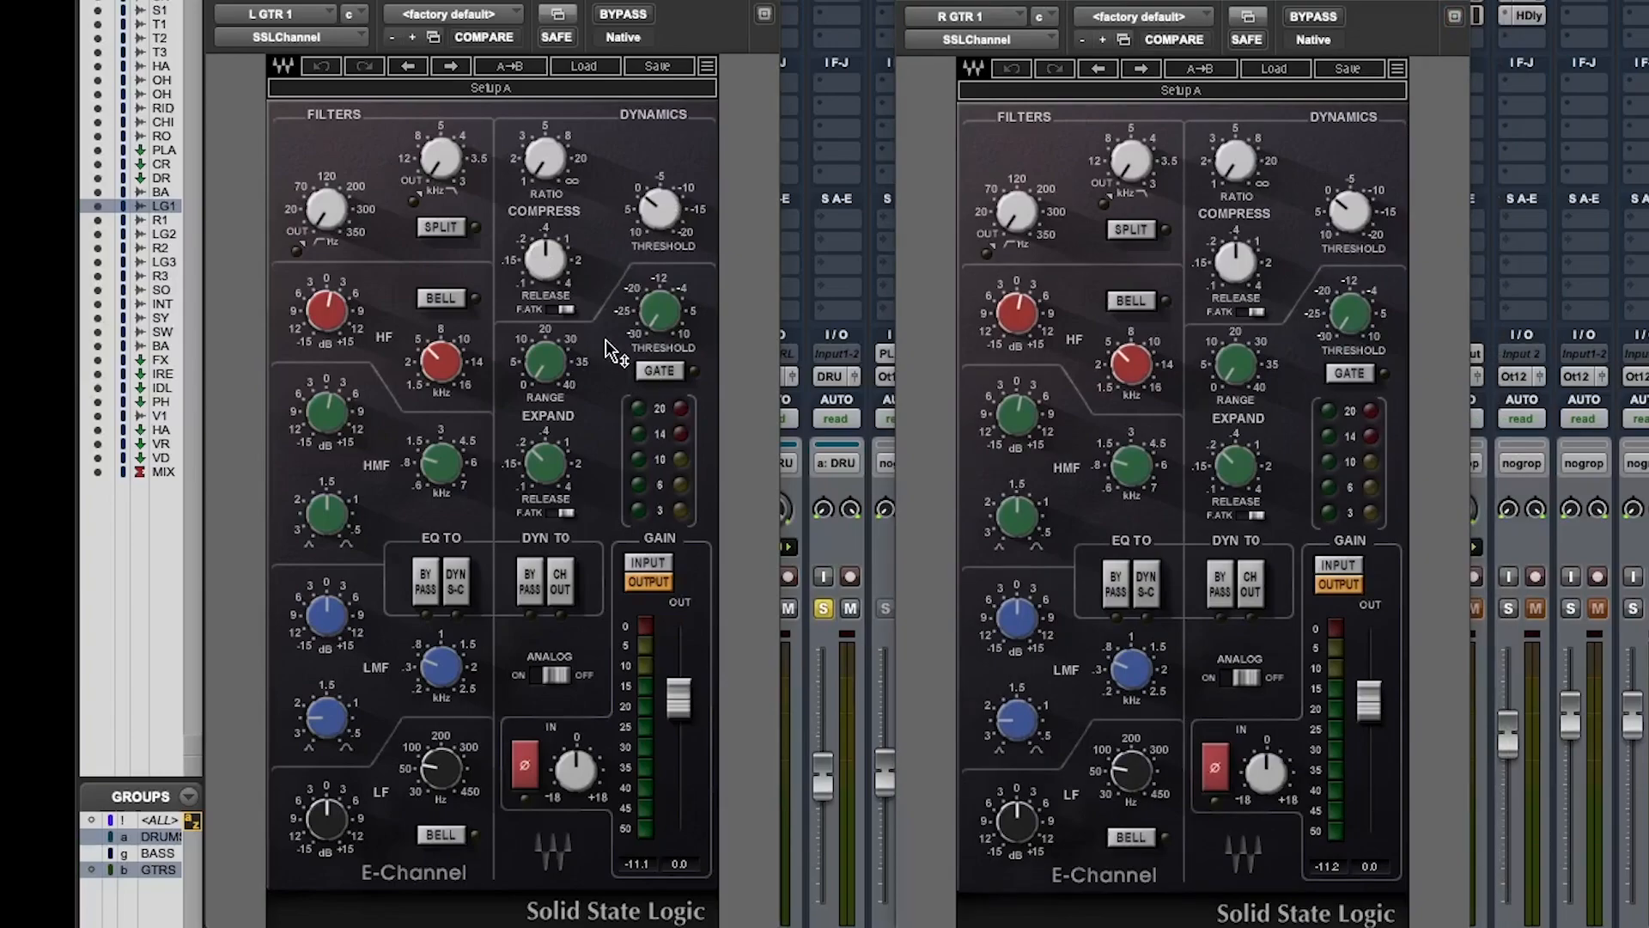
pyautogui.moveTo(348, 318); pyautogui.dragTo(348, 287)
pyautogui.moveTo(1022, 329)
pyautogui.click(324, 69)
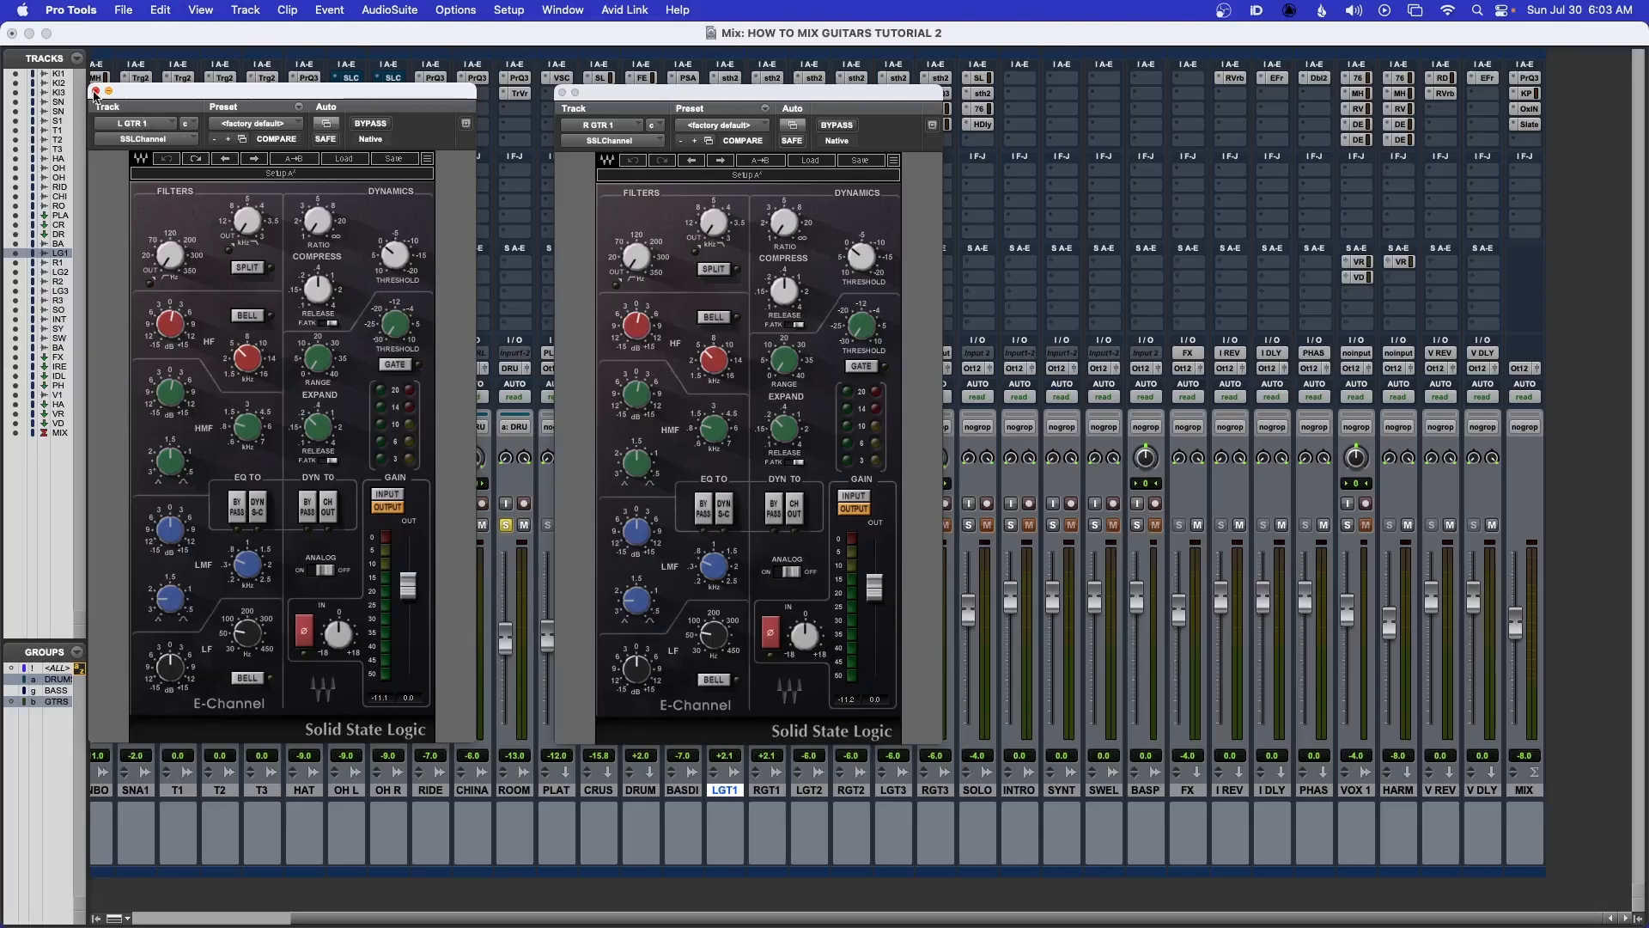
# Close both SSL Channel windows and select the LGT2 and RGT2 tracks
pyautogui.click(95, 91)
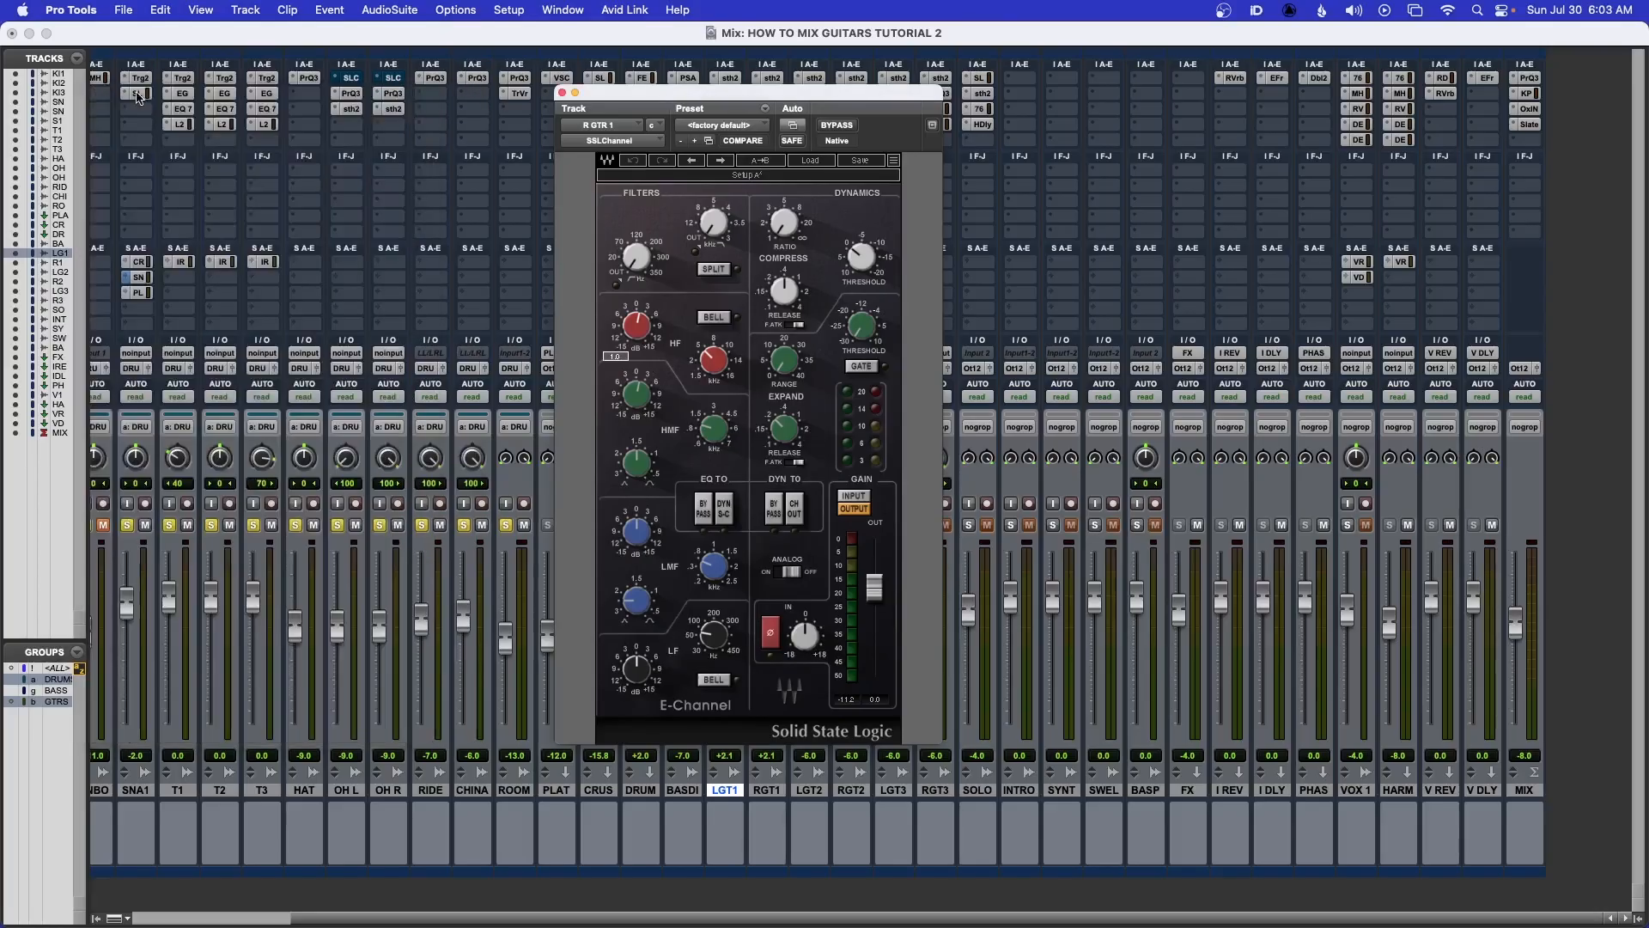
pyautogui.click(561, 91)
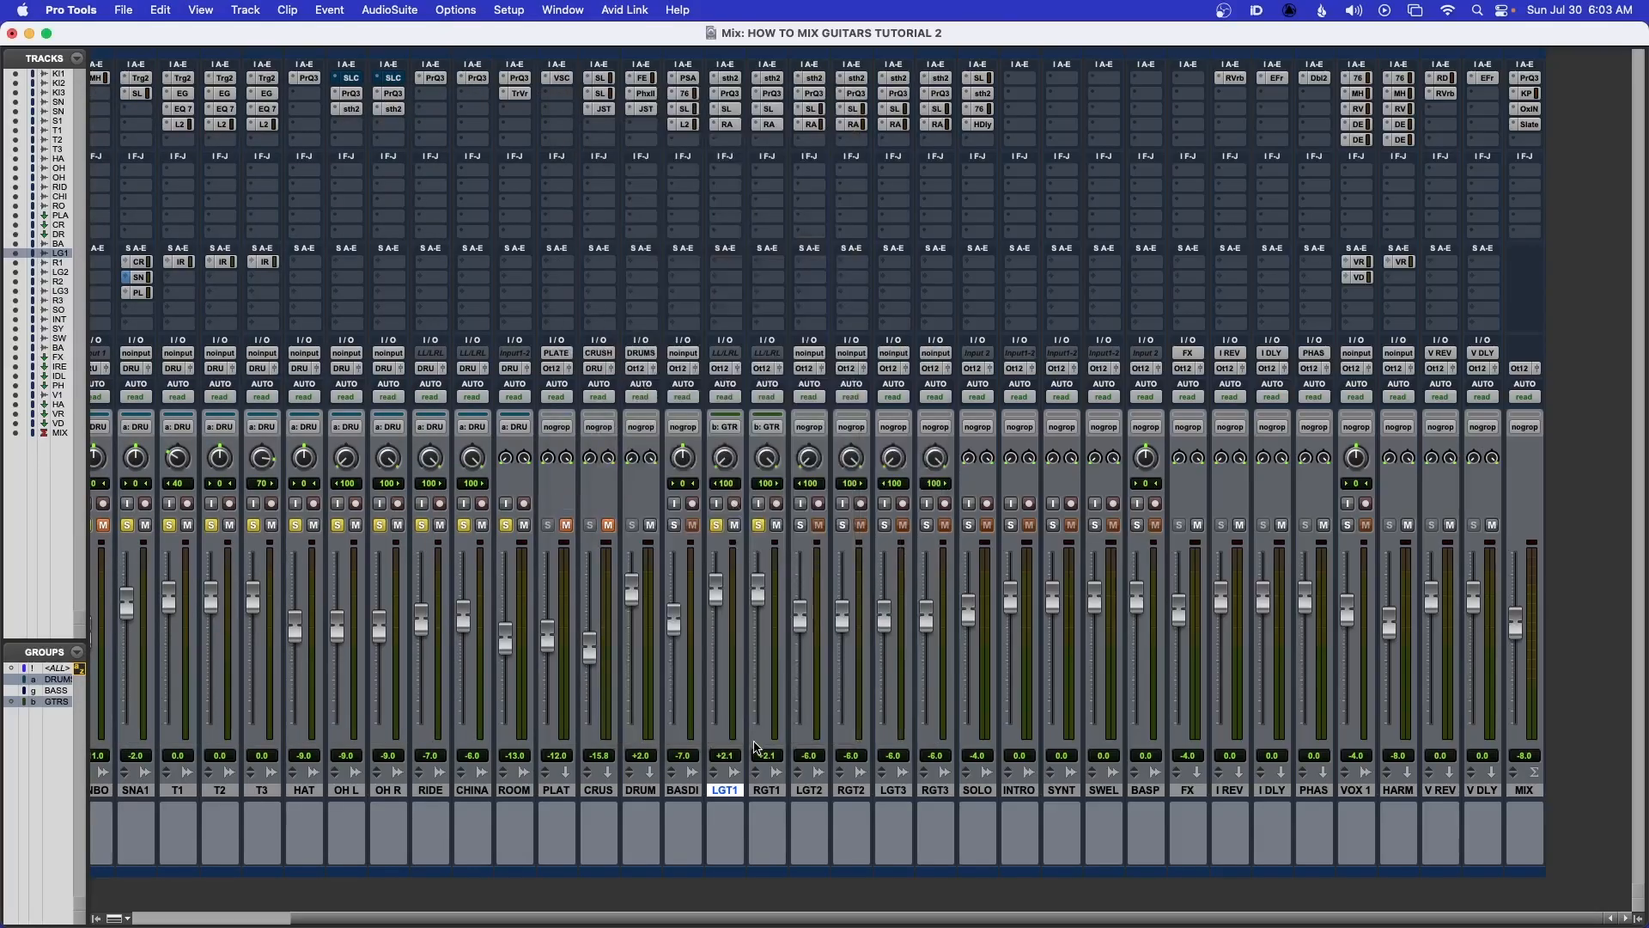
pyautogui.click(809, 791)
pyautogui.keyDown('shift'); pyautogui.click(854, 793); pyautogui.keyUp('shift')
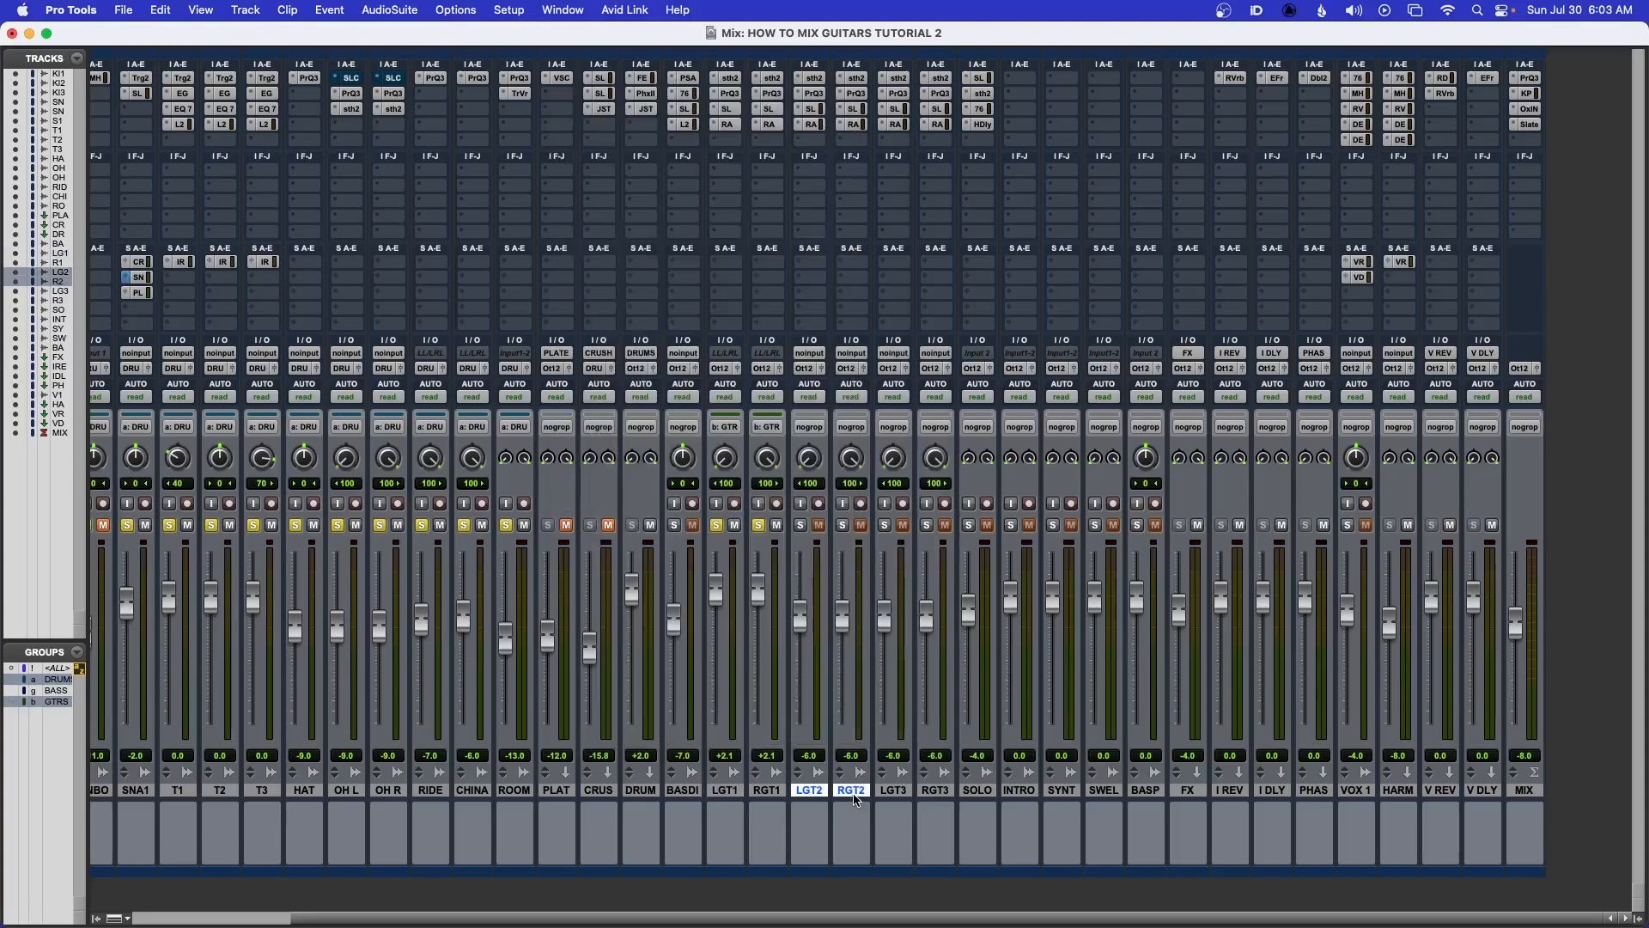
# Solo LGT2 and RGT2, listen to them during playback, and unsolo them
pyautogui.keyDown('super'); pyautogui.click(800, 525); pyautogui.keyUp('super')
pyautogui.click(842, 525)
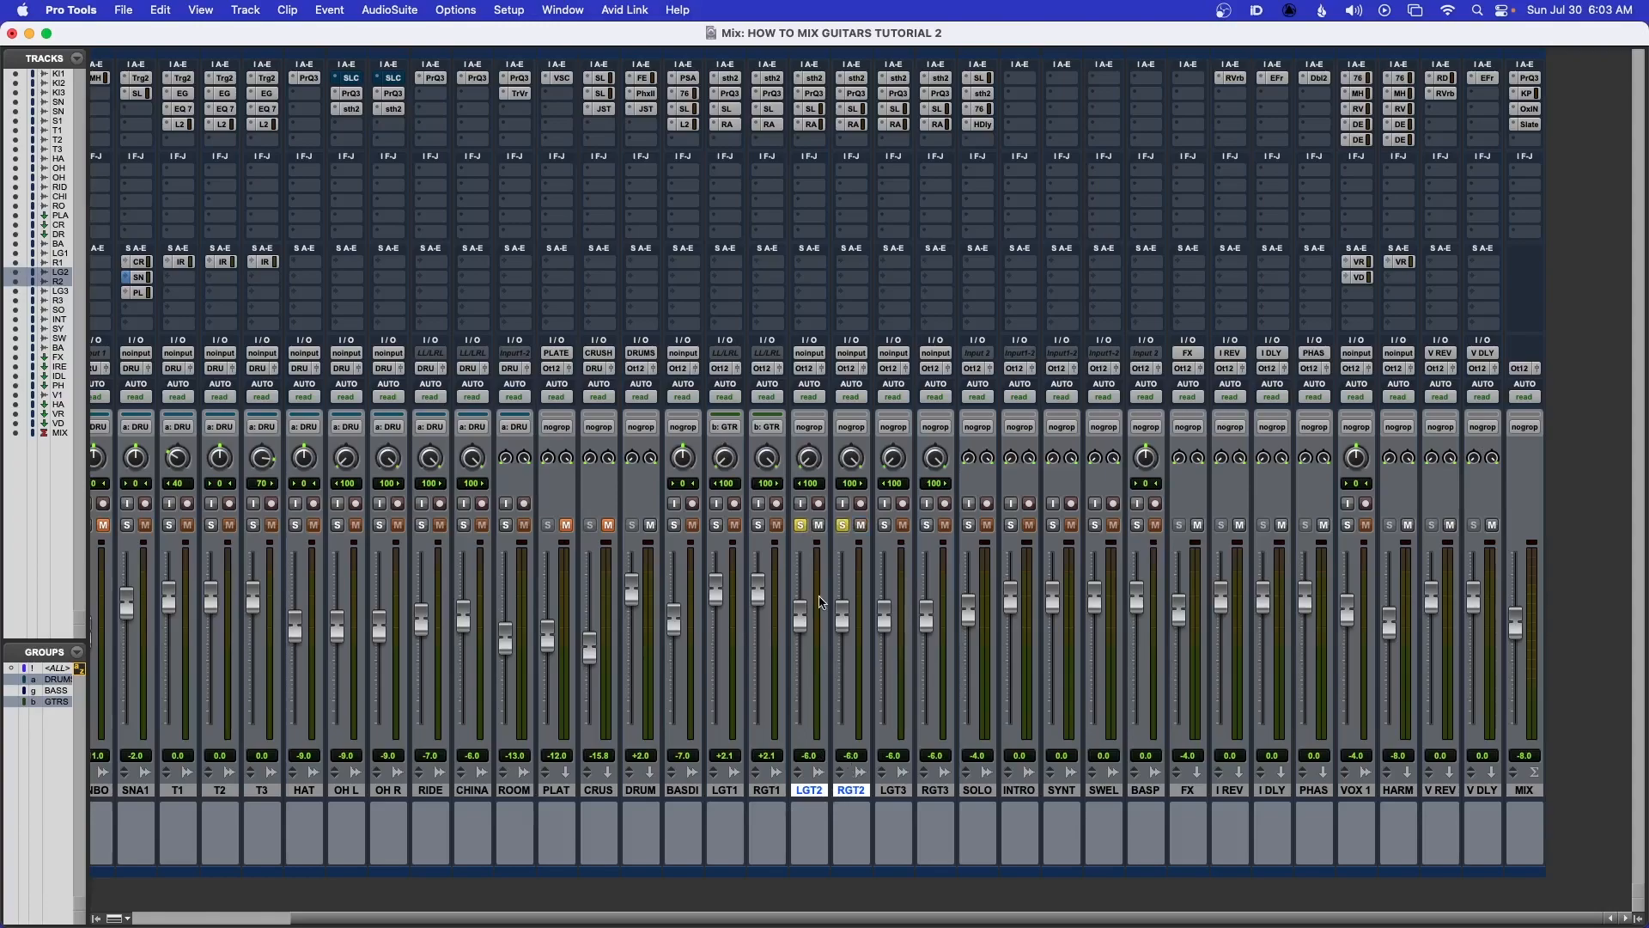
pyautogui.press('space')
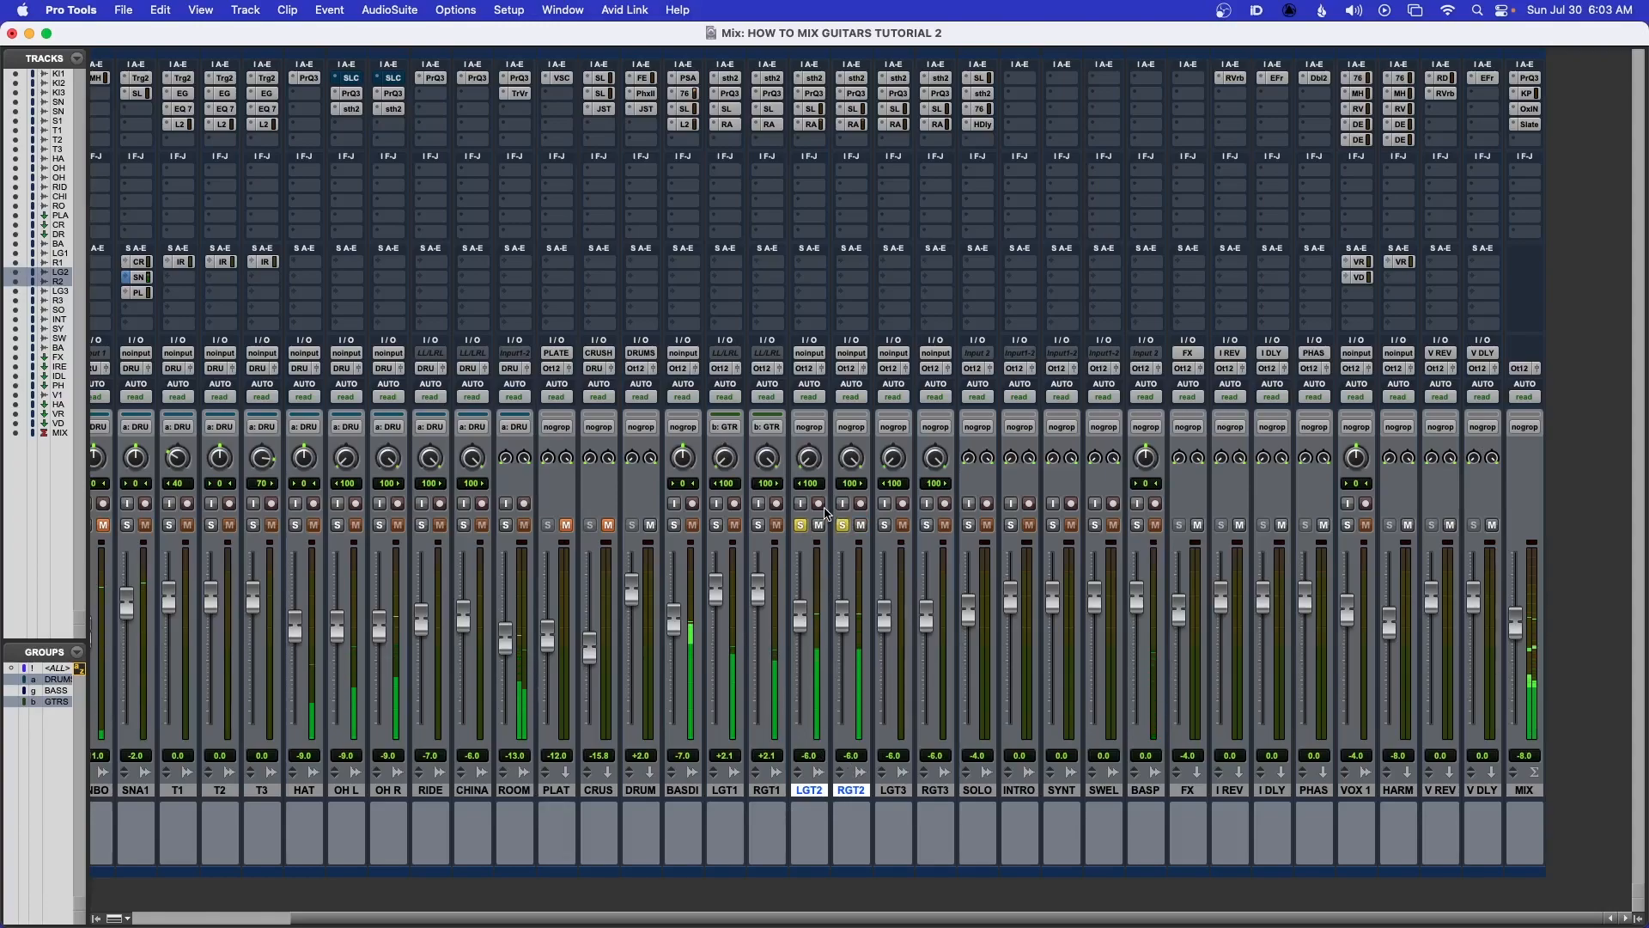
pyautogui.click(842, 525)
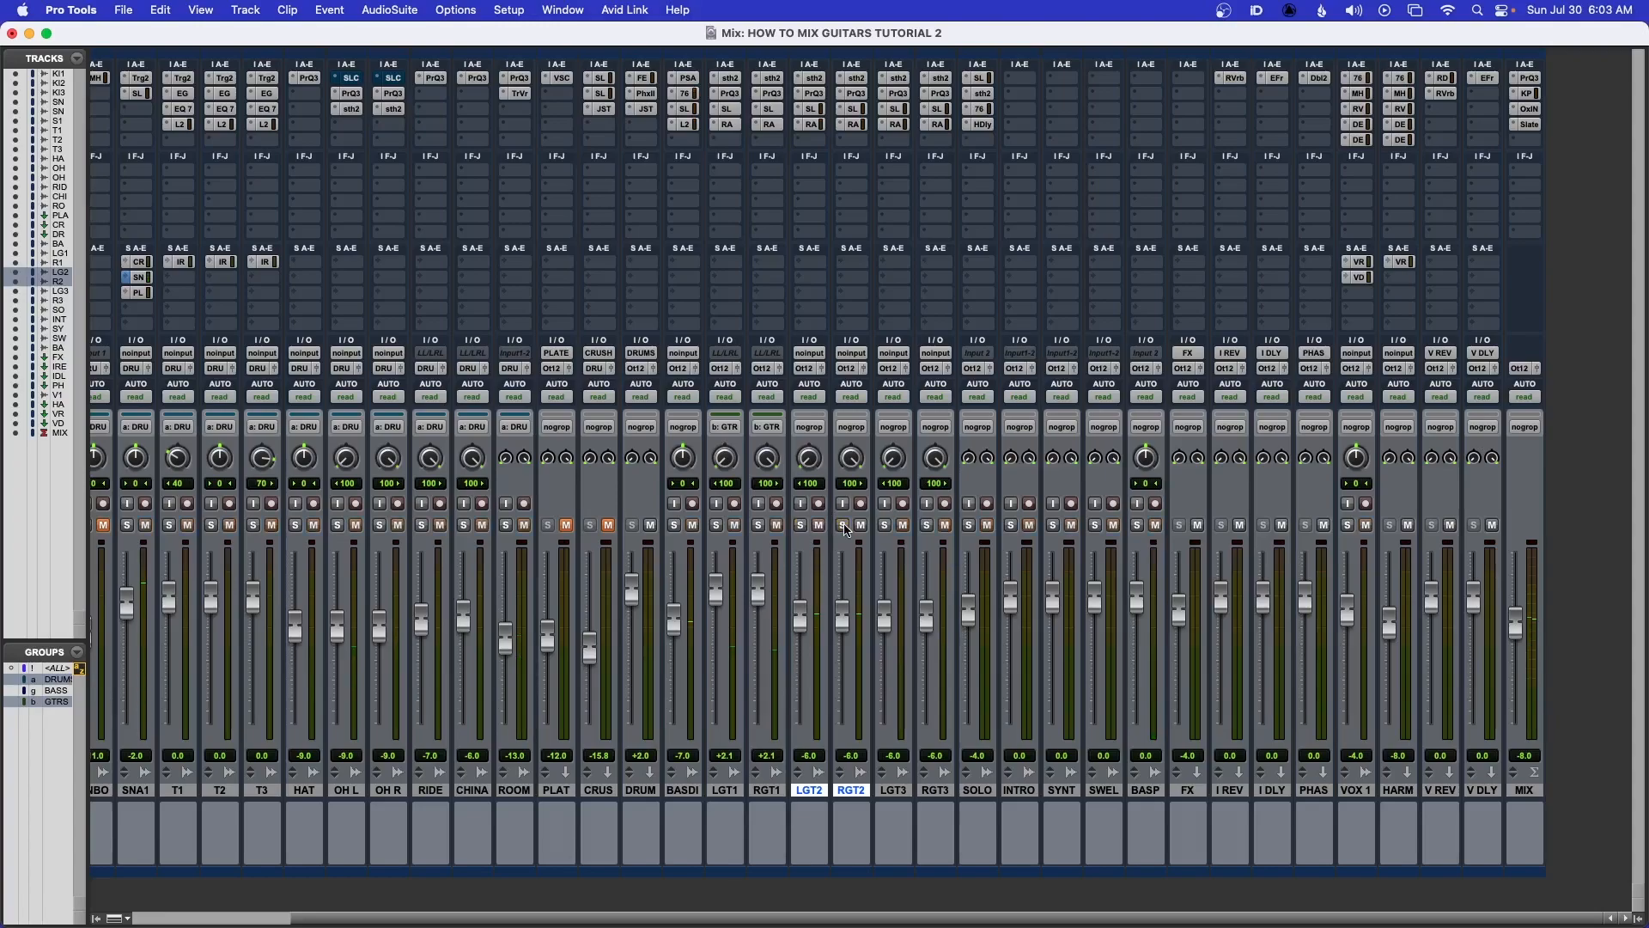
# Select the LGT2 and RGT2 tracks and start a new group named GTRS2
pyautogui.click(815, 80)
pyautogui.keyDown('super'); pyautogui.click(811, 79); pyautogui.keyUp('super')
pyautogui.click(767, 791)
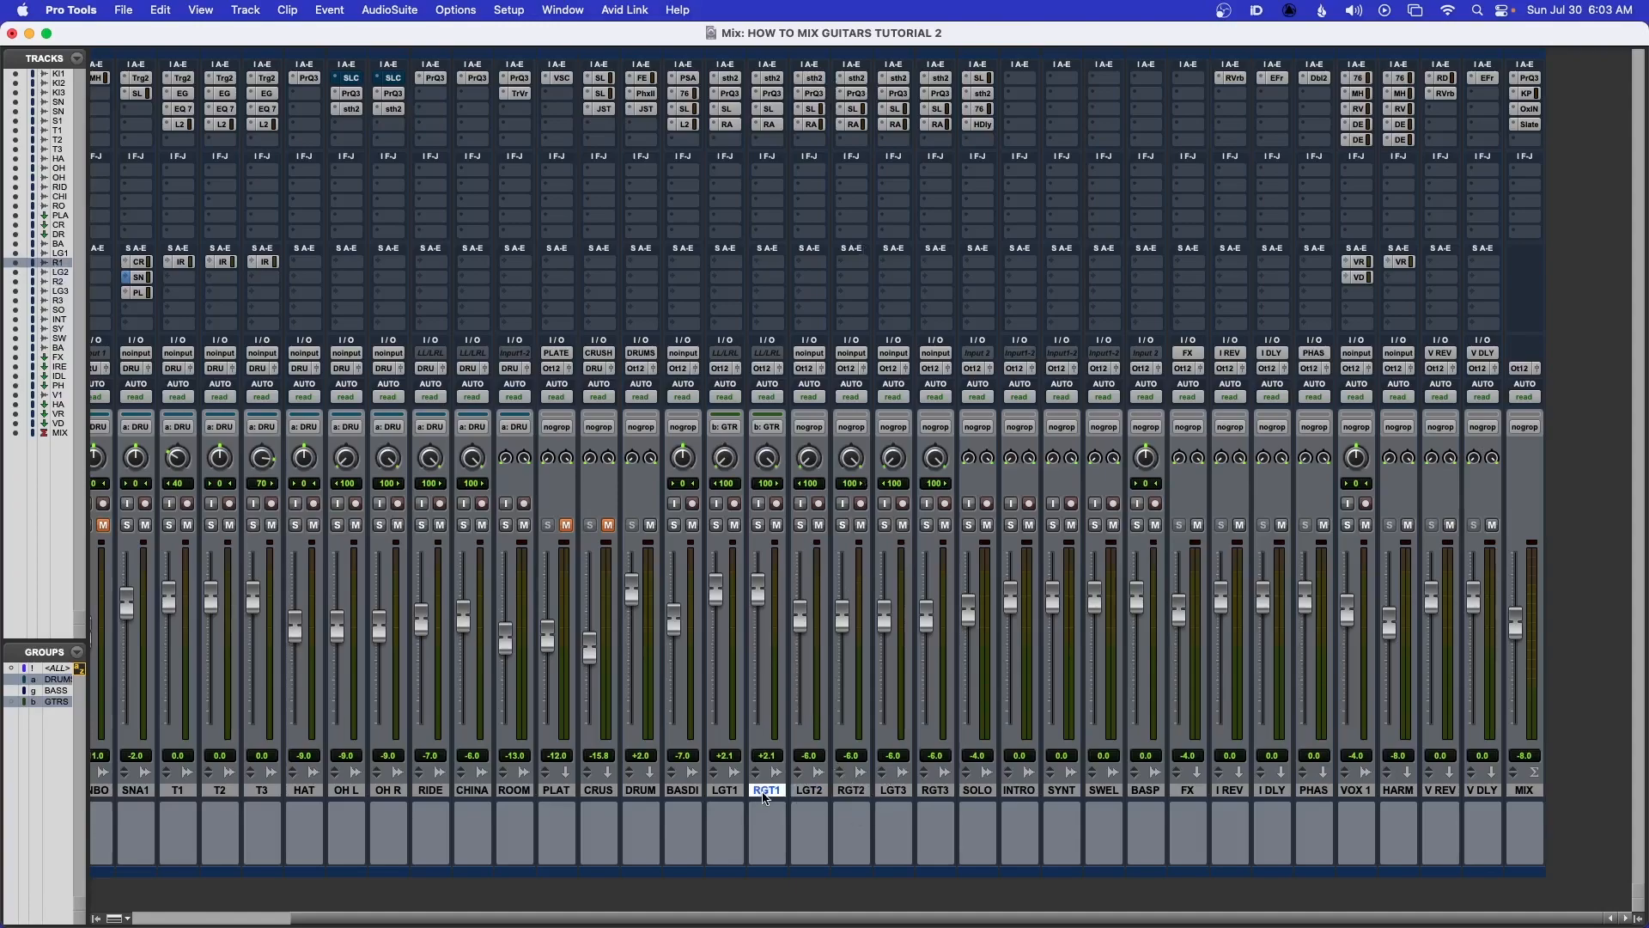
pyautogui.click(808, 791)
pyautogui.keyDown('shift'); pyautogui.click(855, 791); pyautogui.keyUp('shift')
pyautogui.press('super+g')
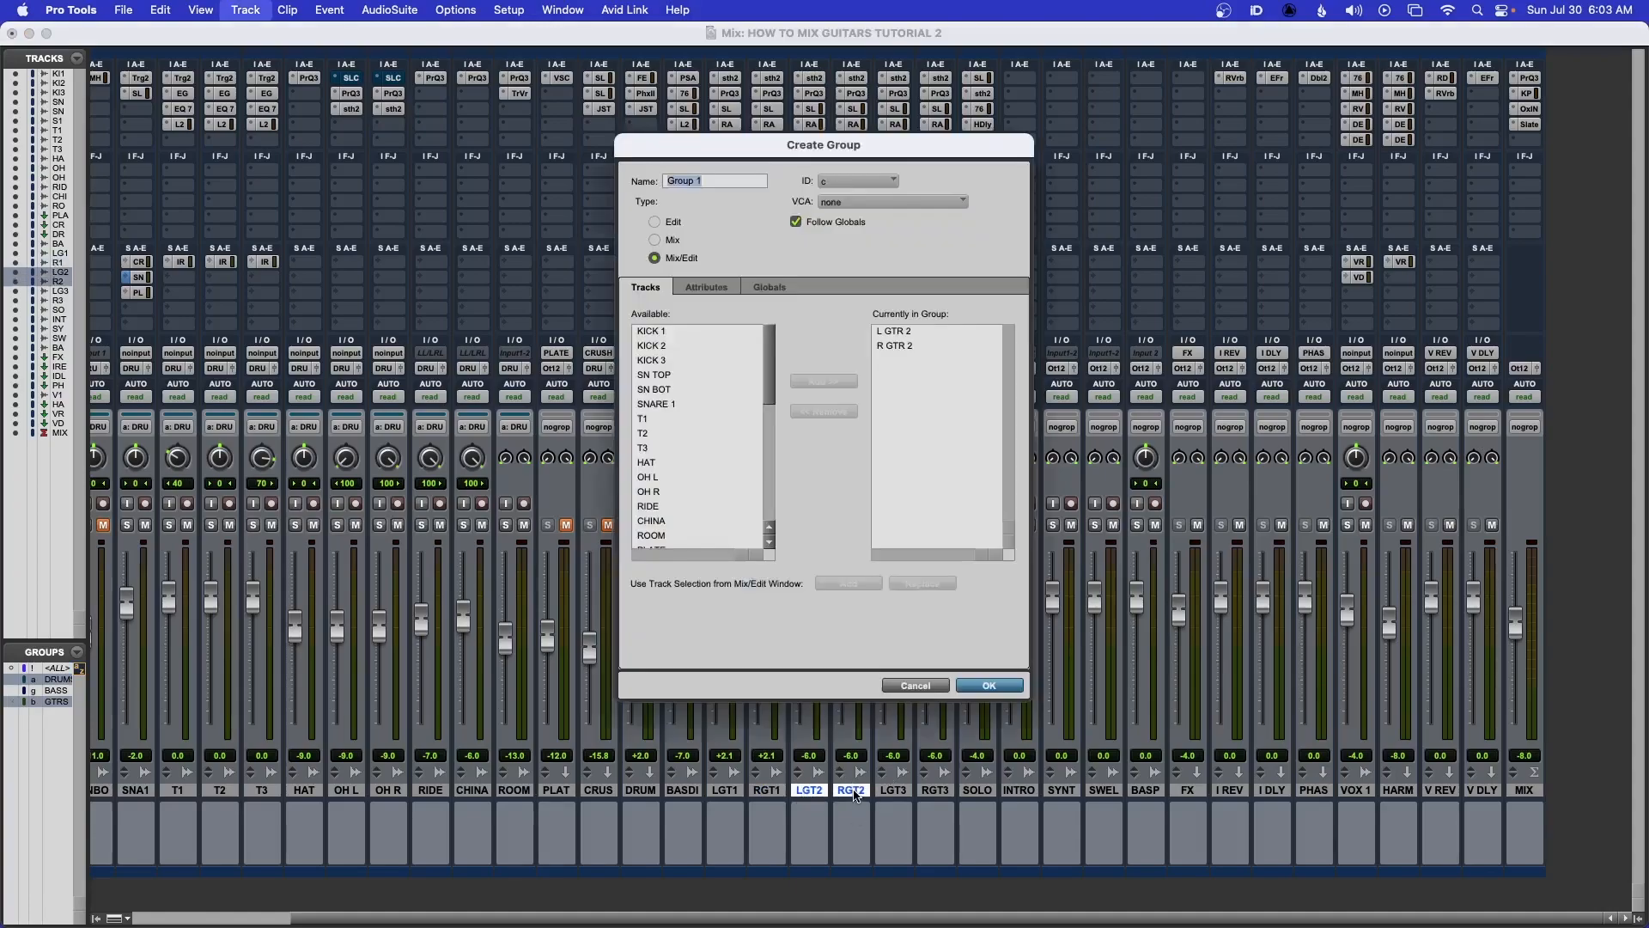
pyautogui.write('GTRS2')
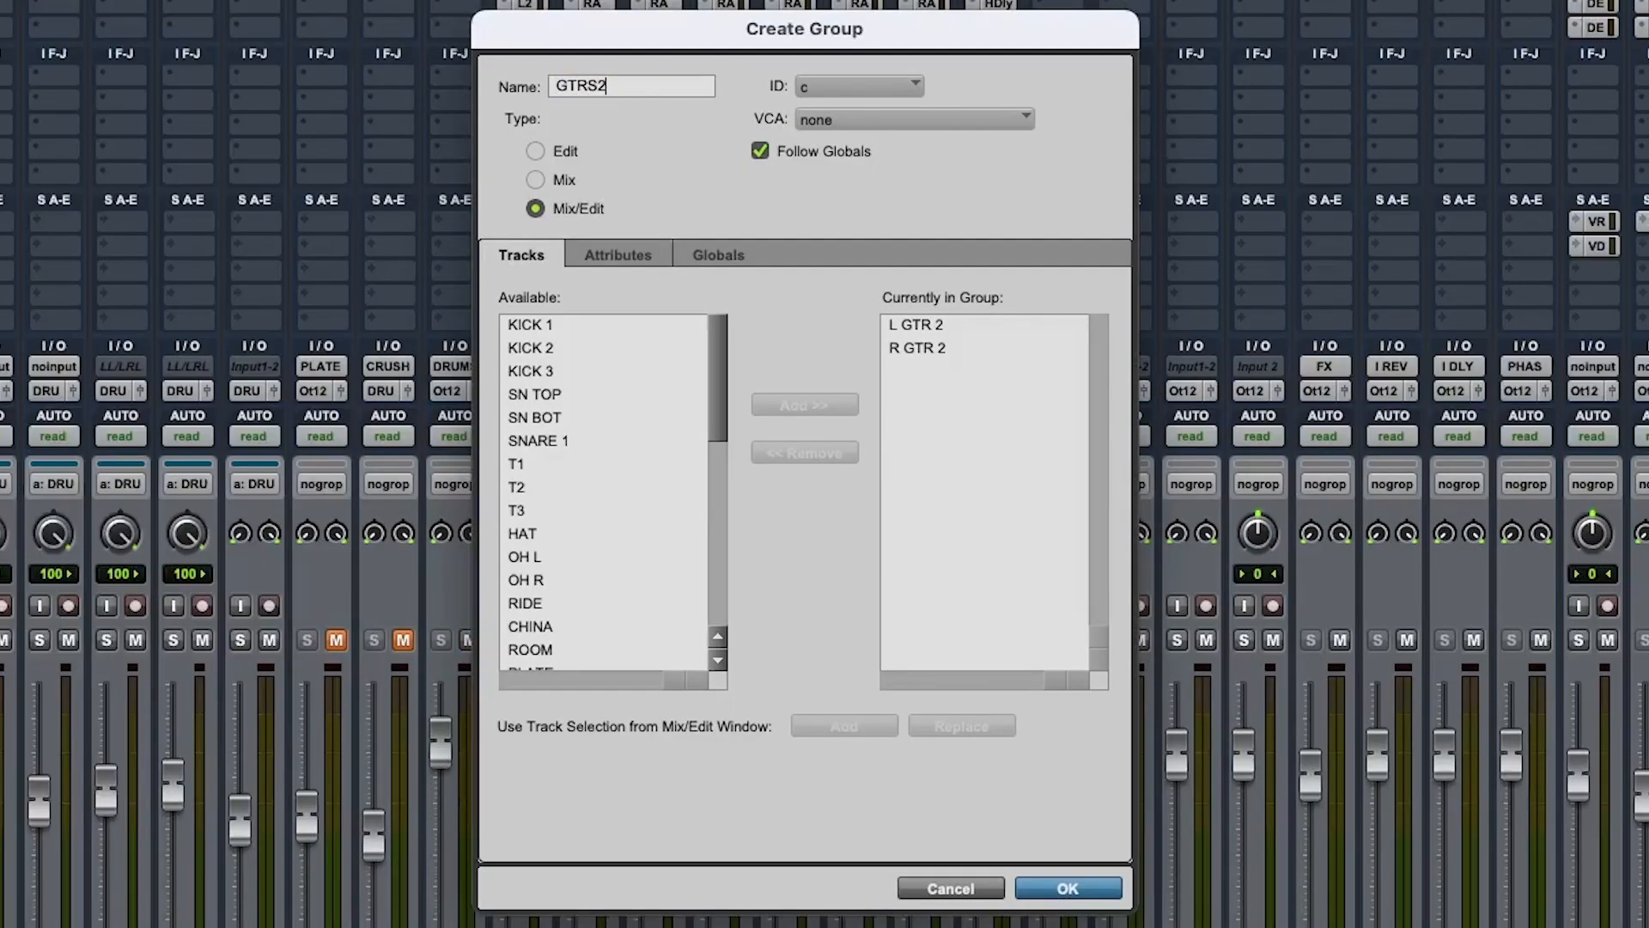
# Turn off Follow Globals for the group and link its main Volume attribute
pyautogui.click(761, 151)
pyautogui.click(699, 255)
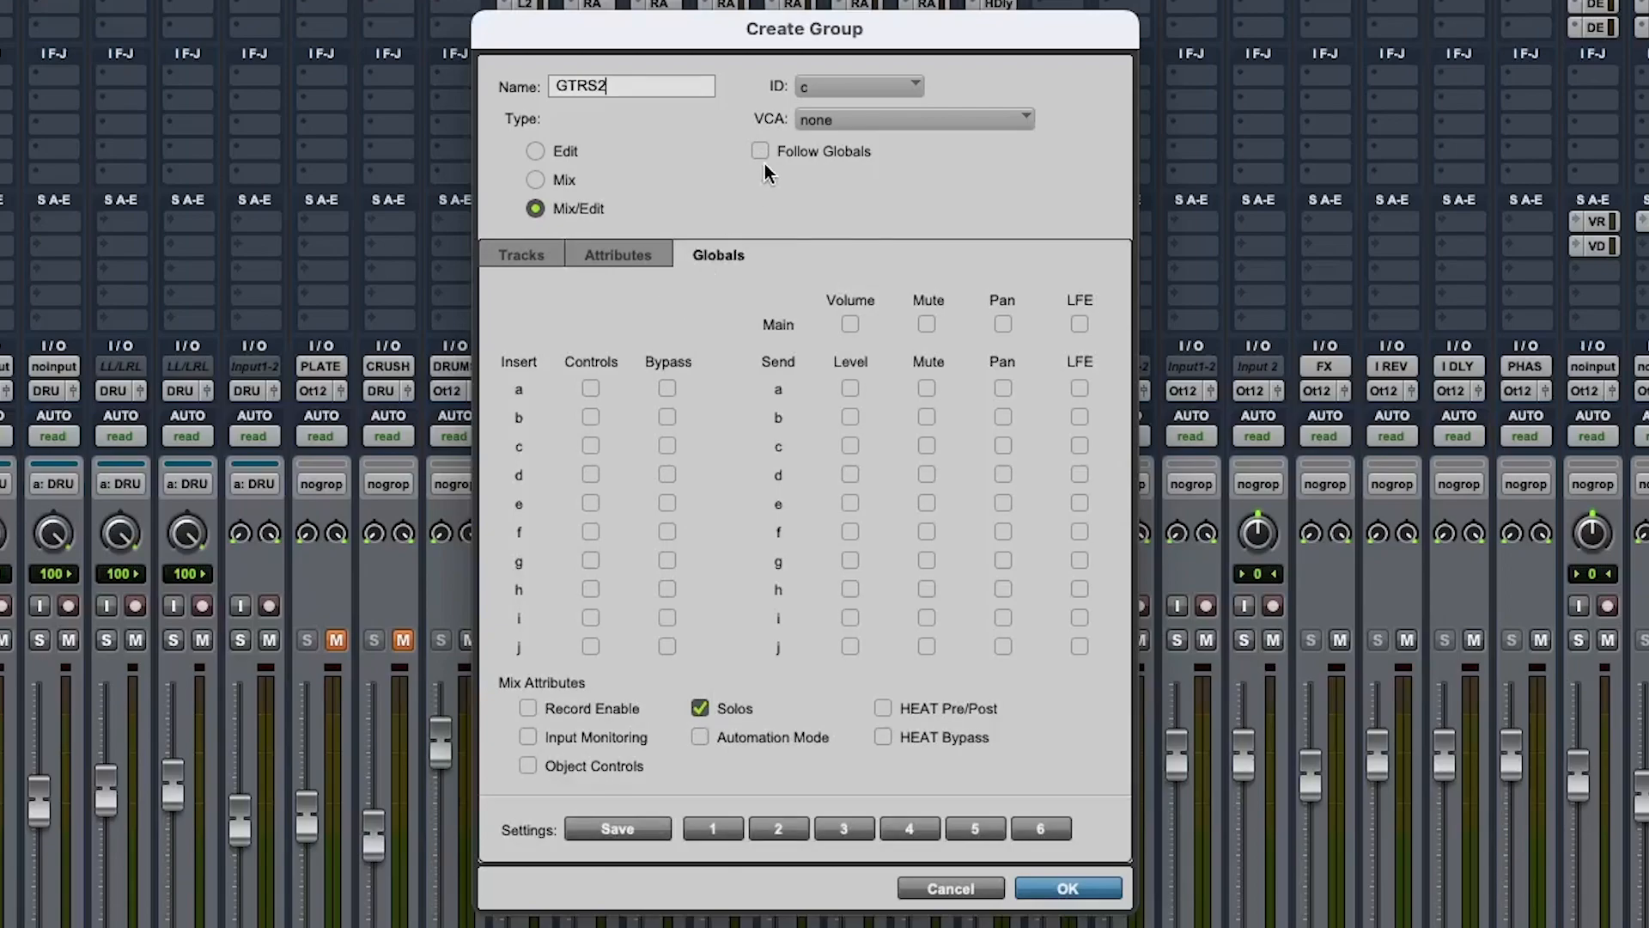
pyautogui.click(619, 262)
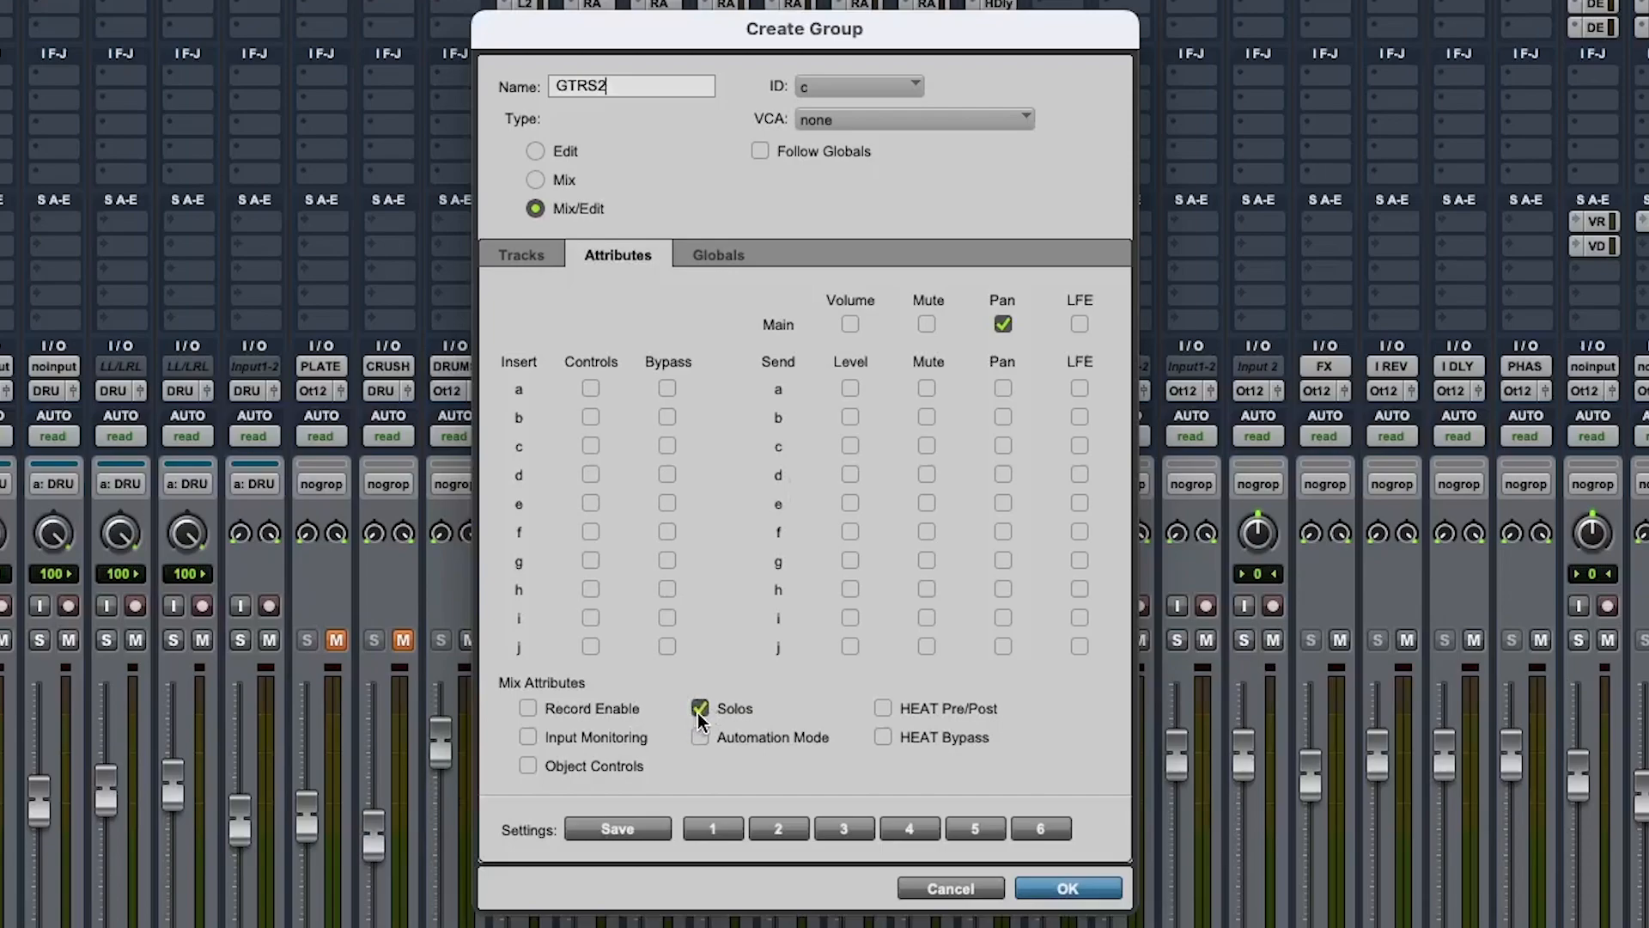
pyautogui.click(1003, 324)
pyautogui.click(1003, 324)
pyautogui.click(849, 326)
# Link insert Controls and Bypass for all inserts a through j, then create the group
pyautogui.click(591, 391)
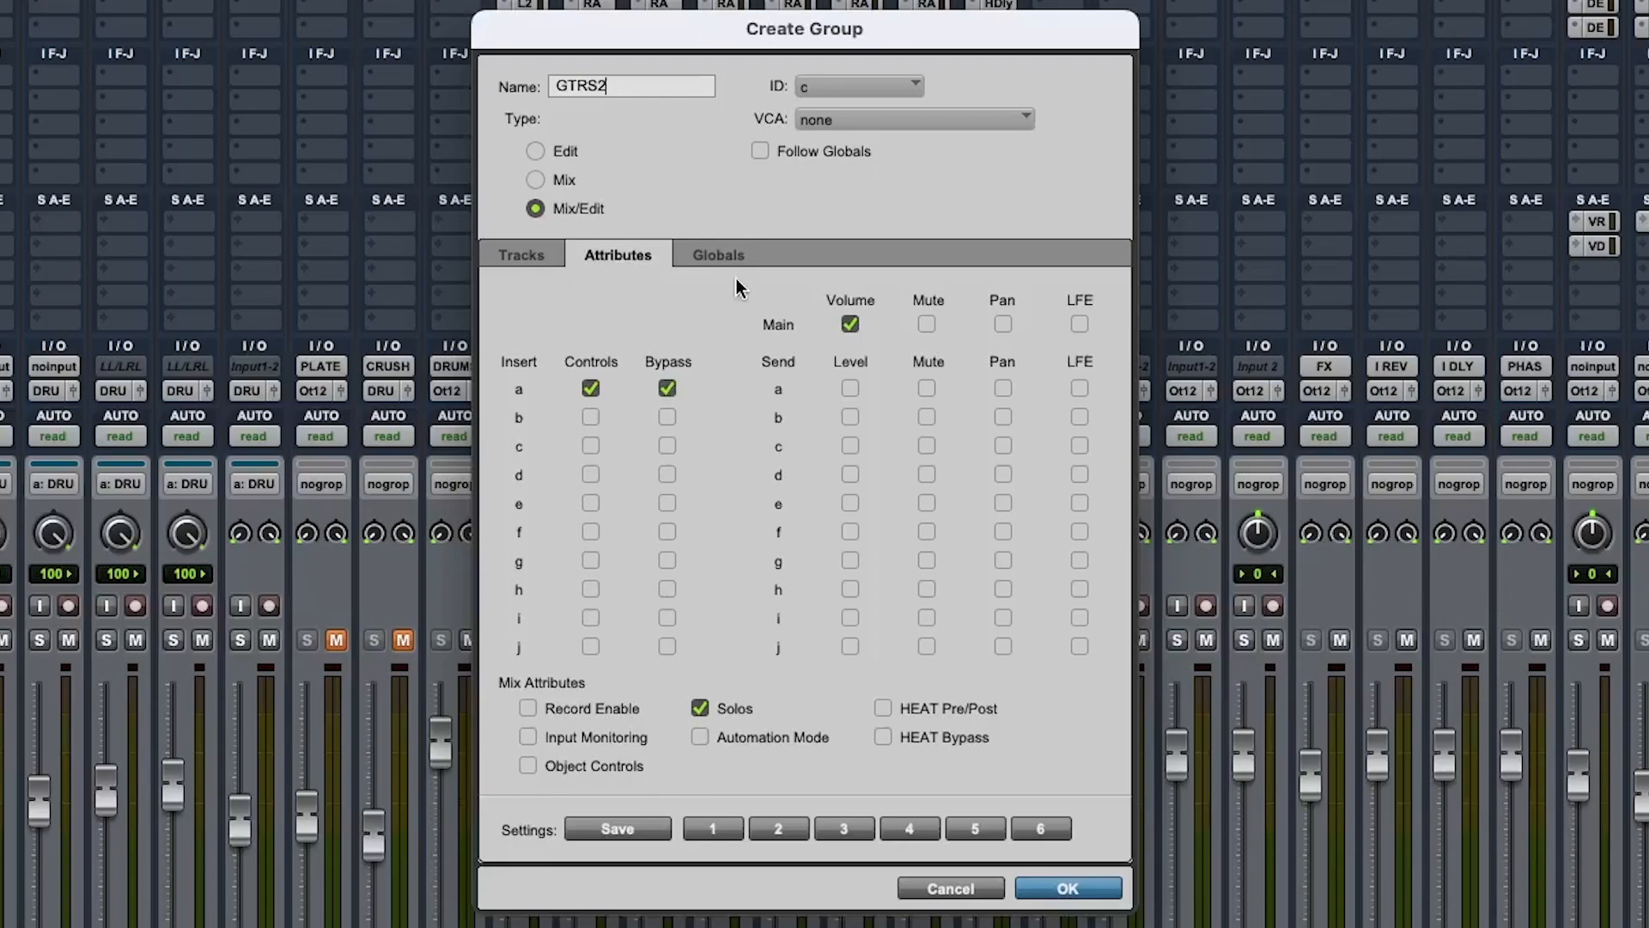
pyautogui.click(668, 388)
pyautogui.click(591, 389)
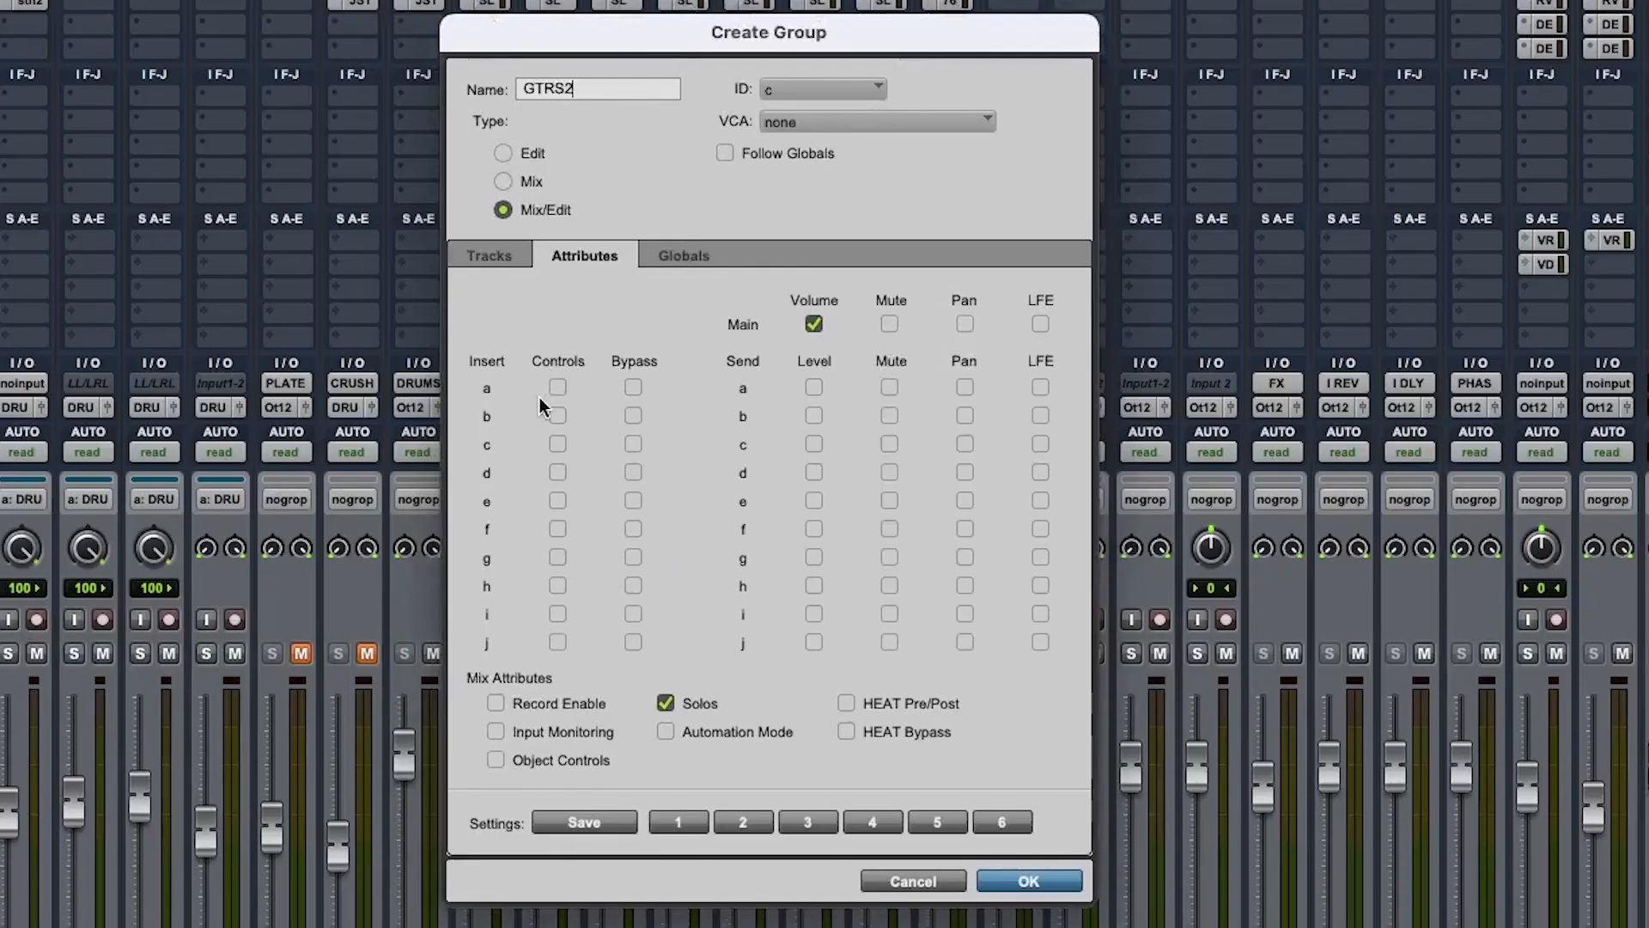
pyautogui.keyDown('alt'); pyautogui.click(558, 387); pyautogui.keyUp('alt')
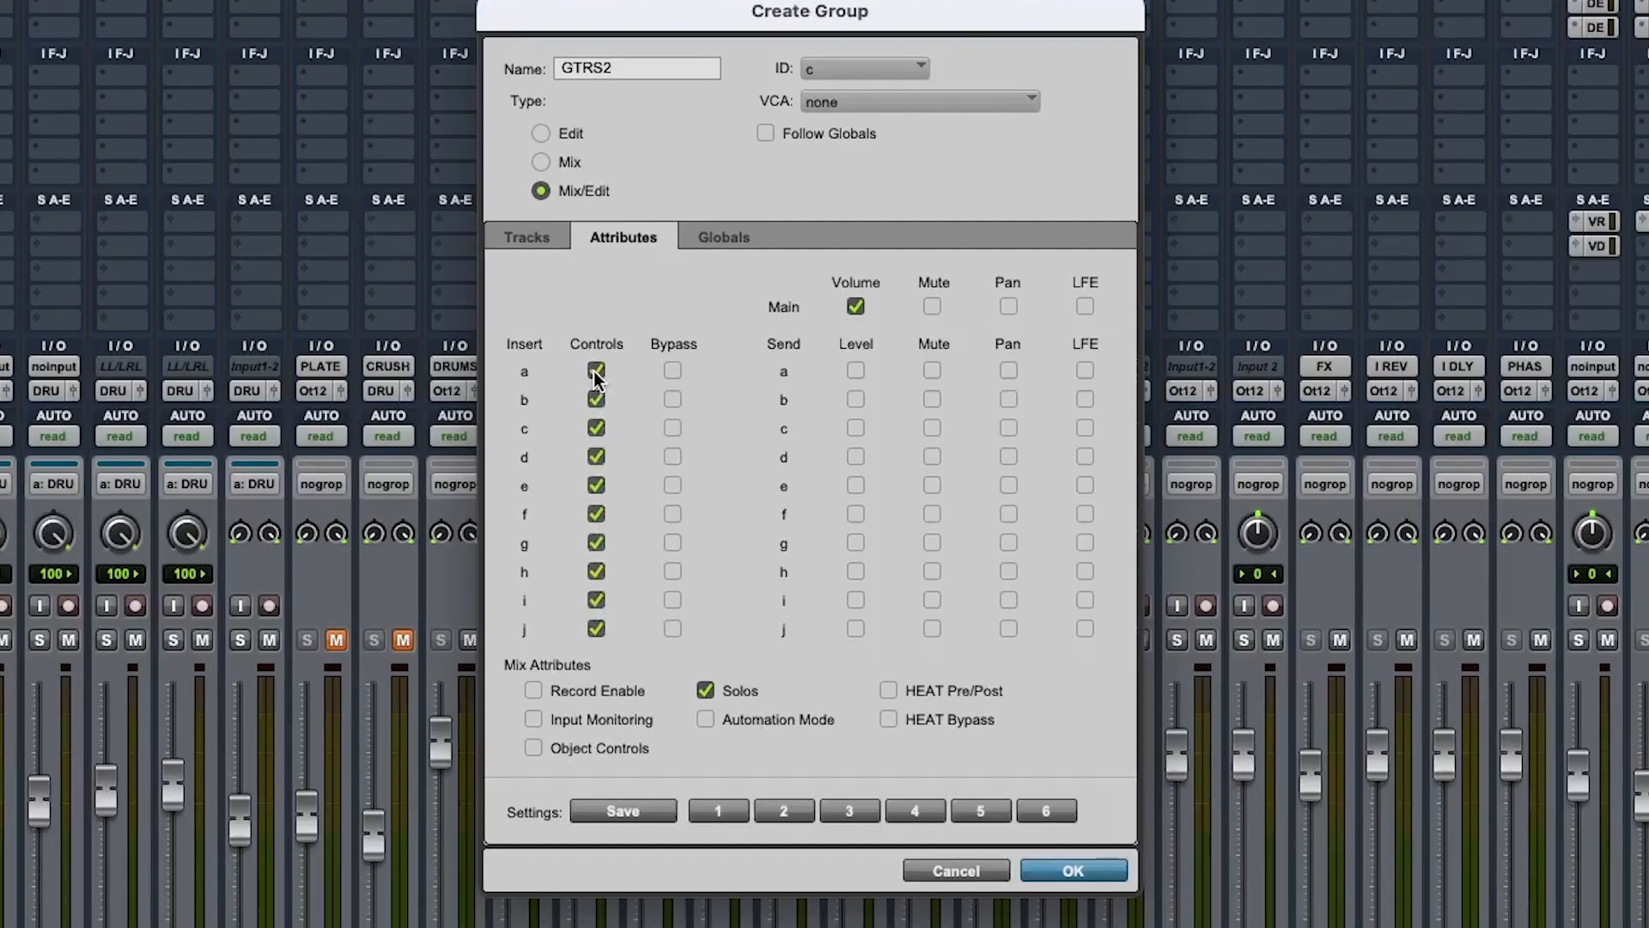
pyautogui.keyDown('alt'); pyautogui.click(596, 373); pyautogui.keyUp('alt')
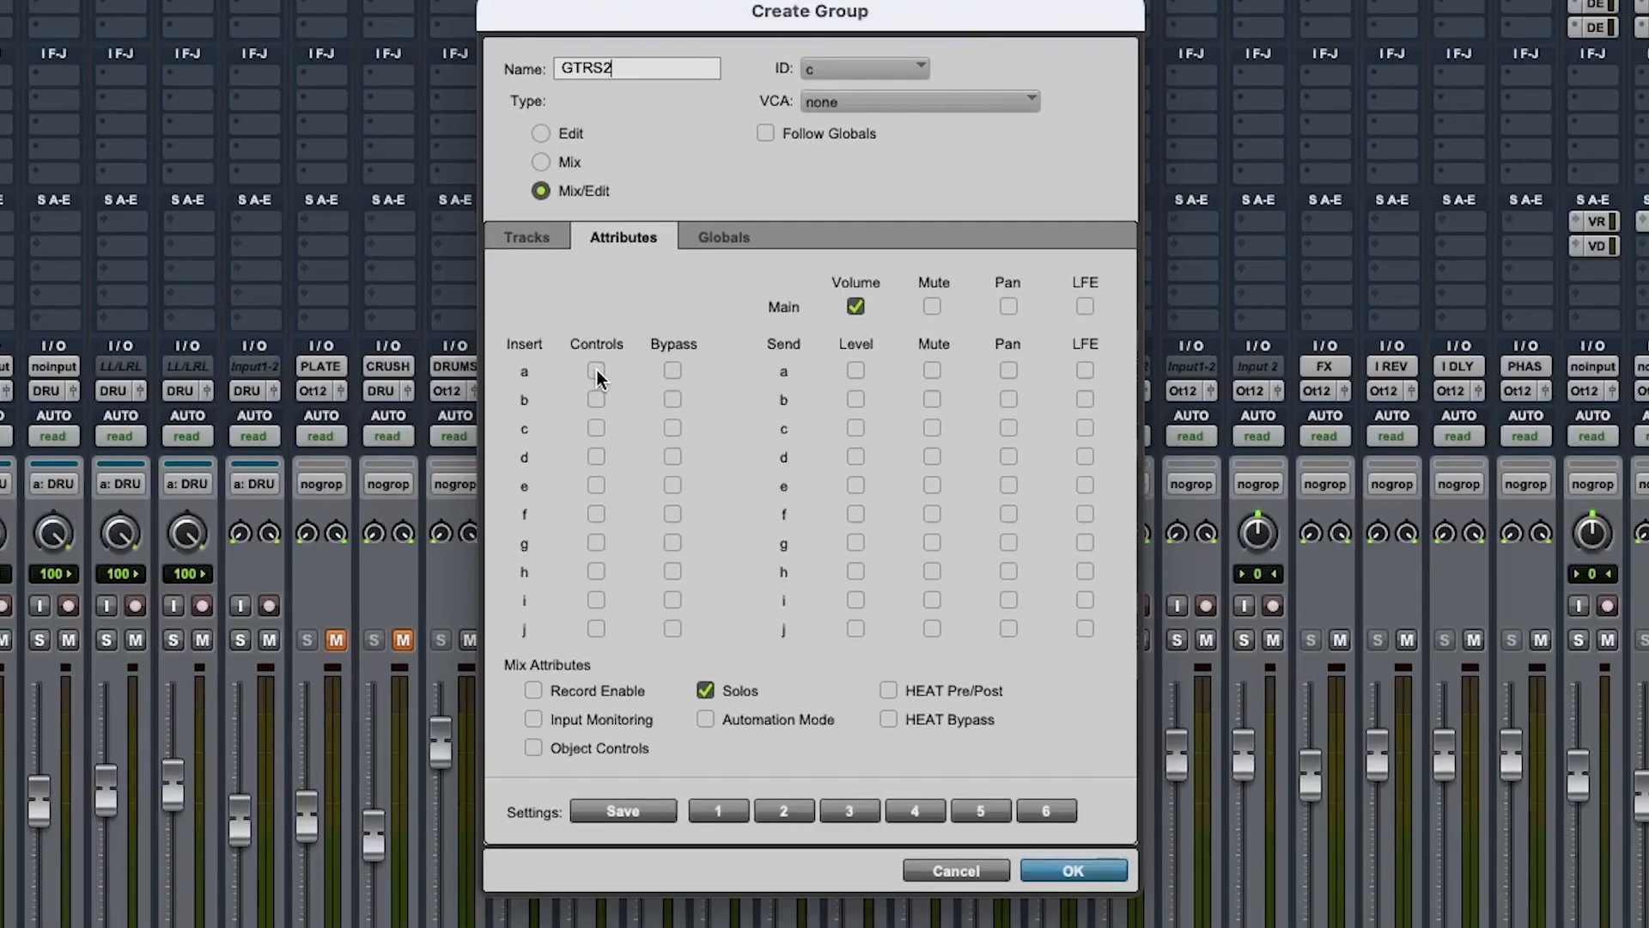
pyautogui.keyDown('alt'); pyautogui.click(597, 457); pyautogui.keyUp('alt')
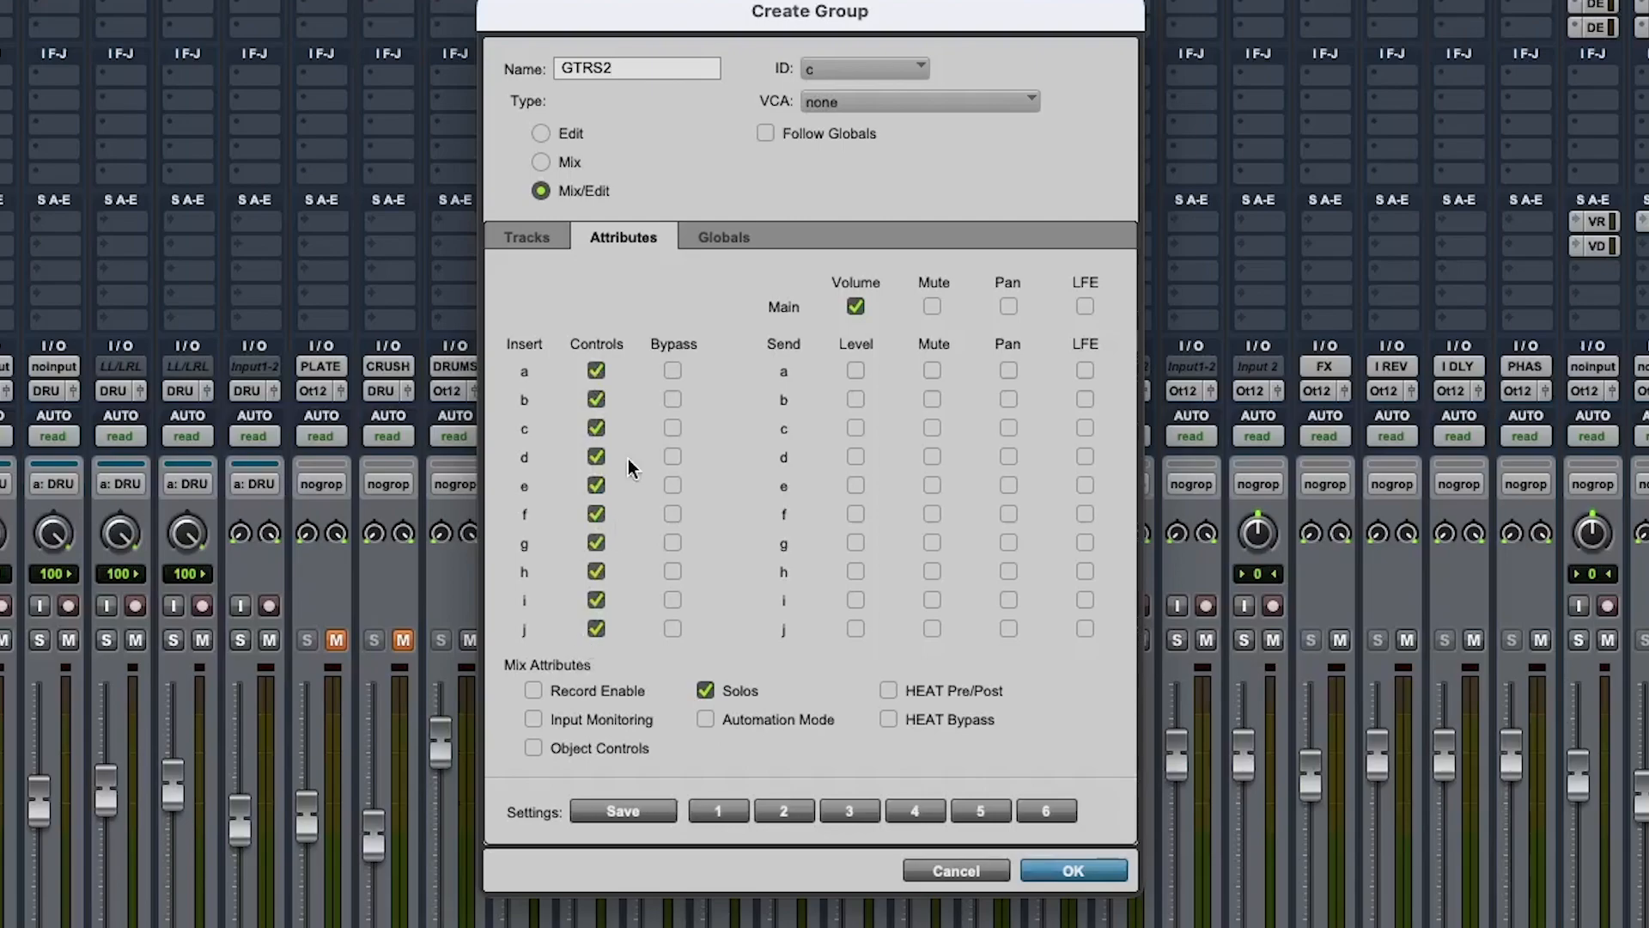
pyautogui.keyDown('alt'); pyautogui.click(671, 371); pyautogui.keyUp('alt')
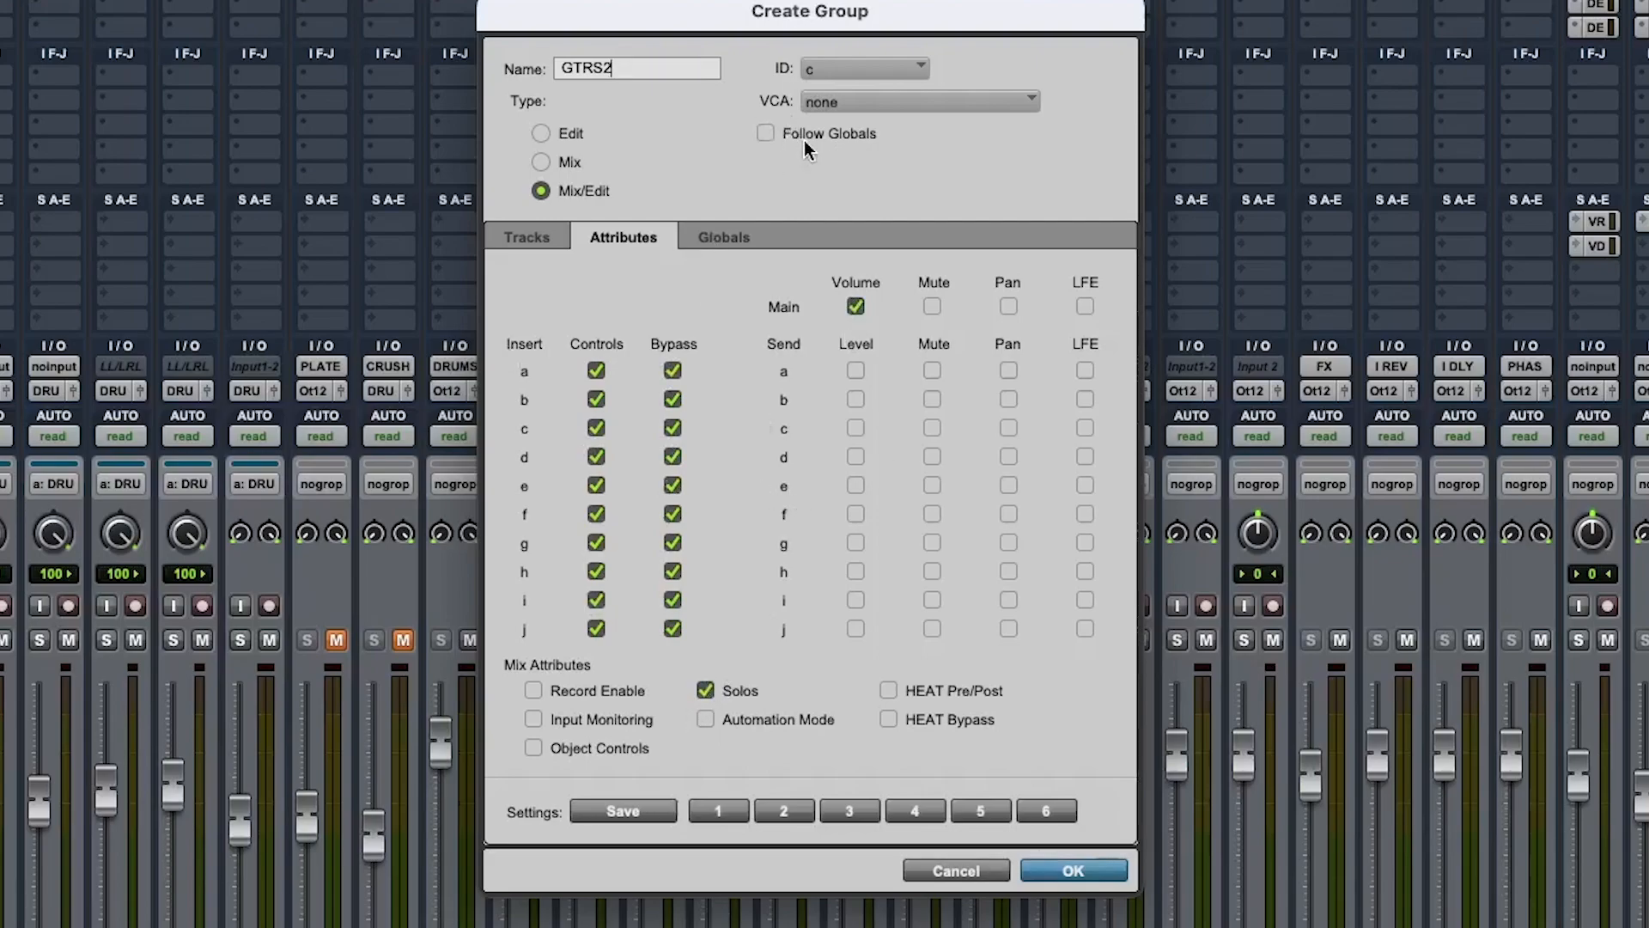
pyautogui.click(1072, 870)
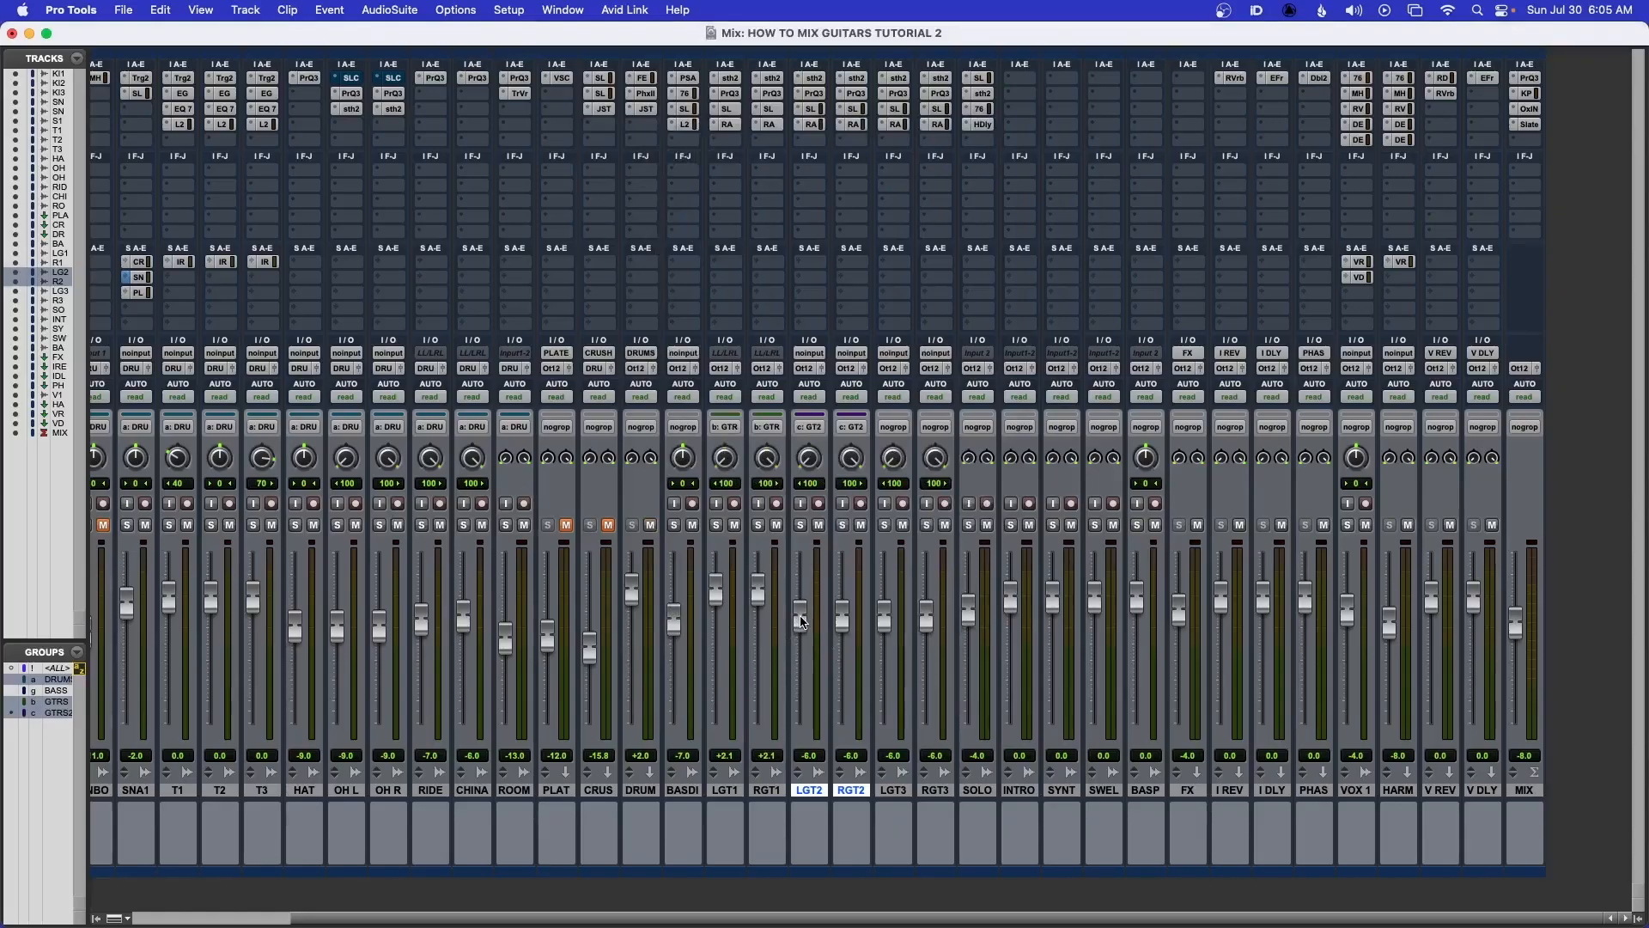
# Undo a trial fader move and solo the grouped LGT2 and RGT2 tracks together
pyautogui.moveTo(801, 621); pyautogui.dragTo(801, 652)
pyautogui.press('super+z')
pyautogui.keyDown('super'); pyautogui.click(814, 78); pyautogui.keyUp('super')
pyautogui.keyDown('super'); pyautogui.click(813, 79); pyautogui.keyUp('super')
pyautogui.keyDown('super'); pyautogui.click(812, 93); pyautogui.keyUp('super')
pyautogui.keyDown('super'); pyautogui.click(813, 93); pyautogui.keyUp('super')
pyautogui.click(800, 525)
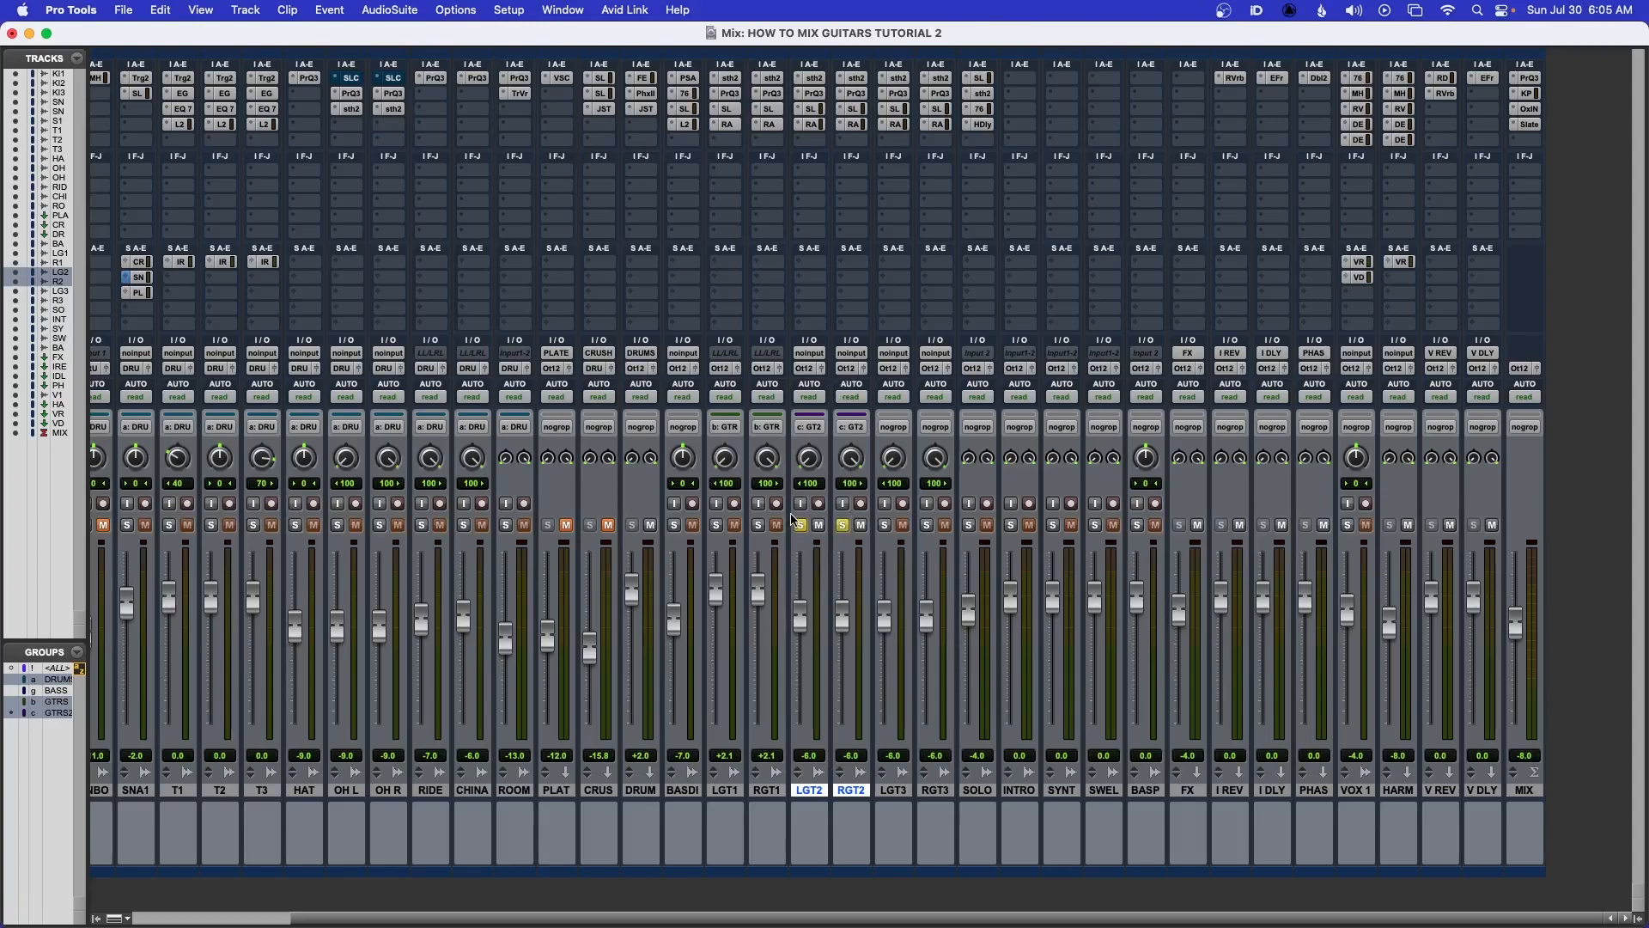
# Open LGT2's soothe2 and, during playback, reduce its depth to -4.0
pyautogui.click(812, 79)
pyautogui.moveTo(795, 98); pyautogui.dragTo(787, 171)
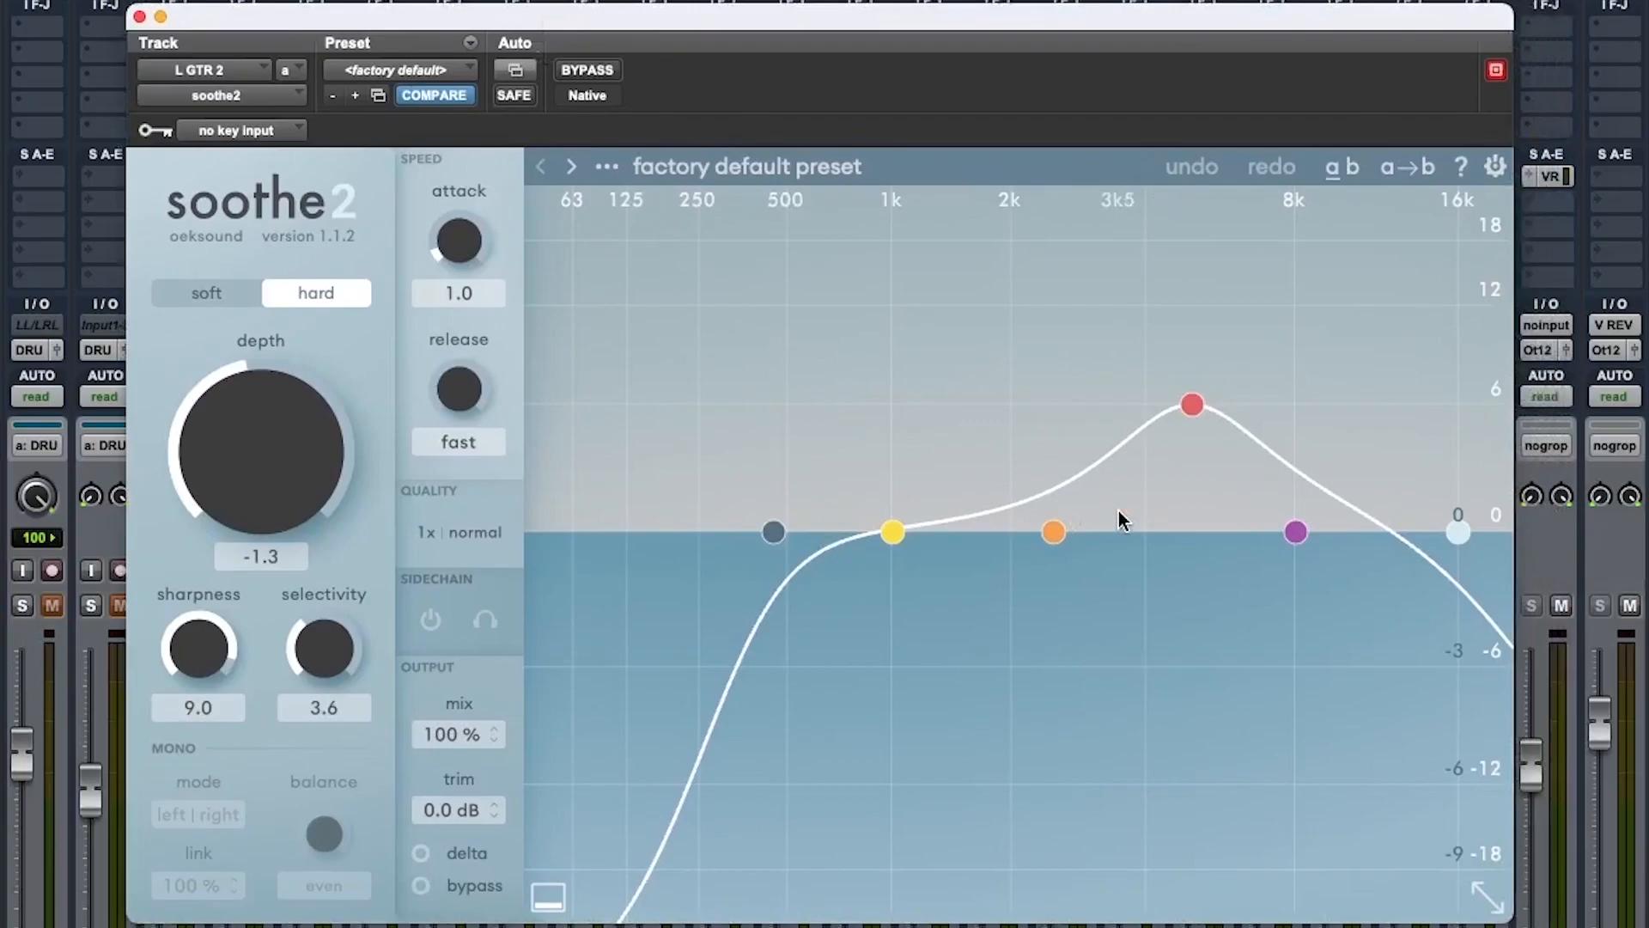
pyautogui.press('space')
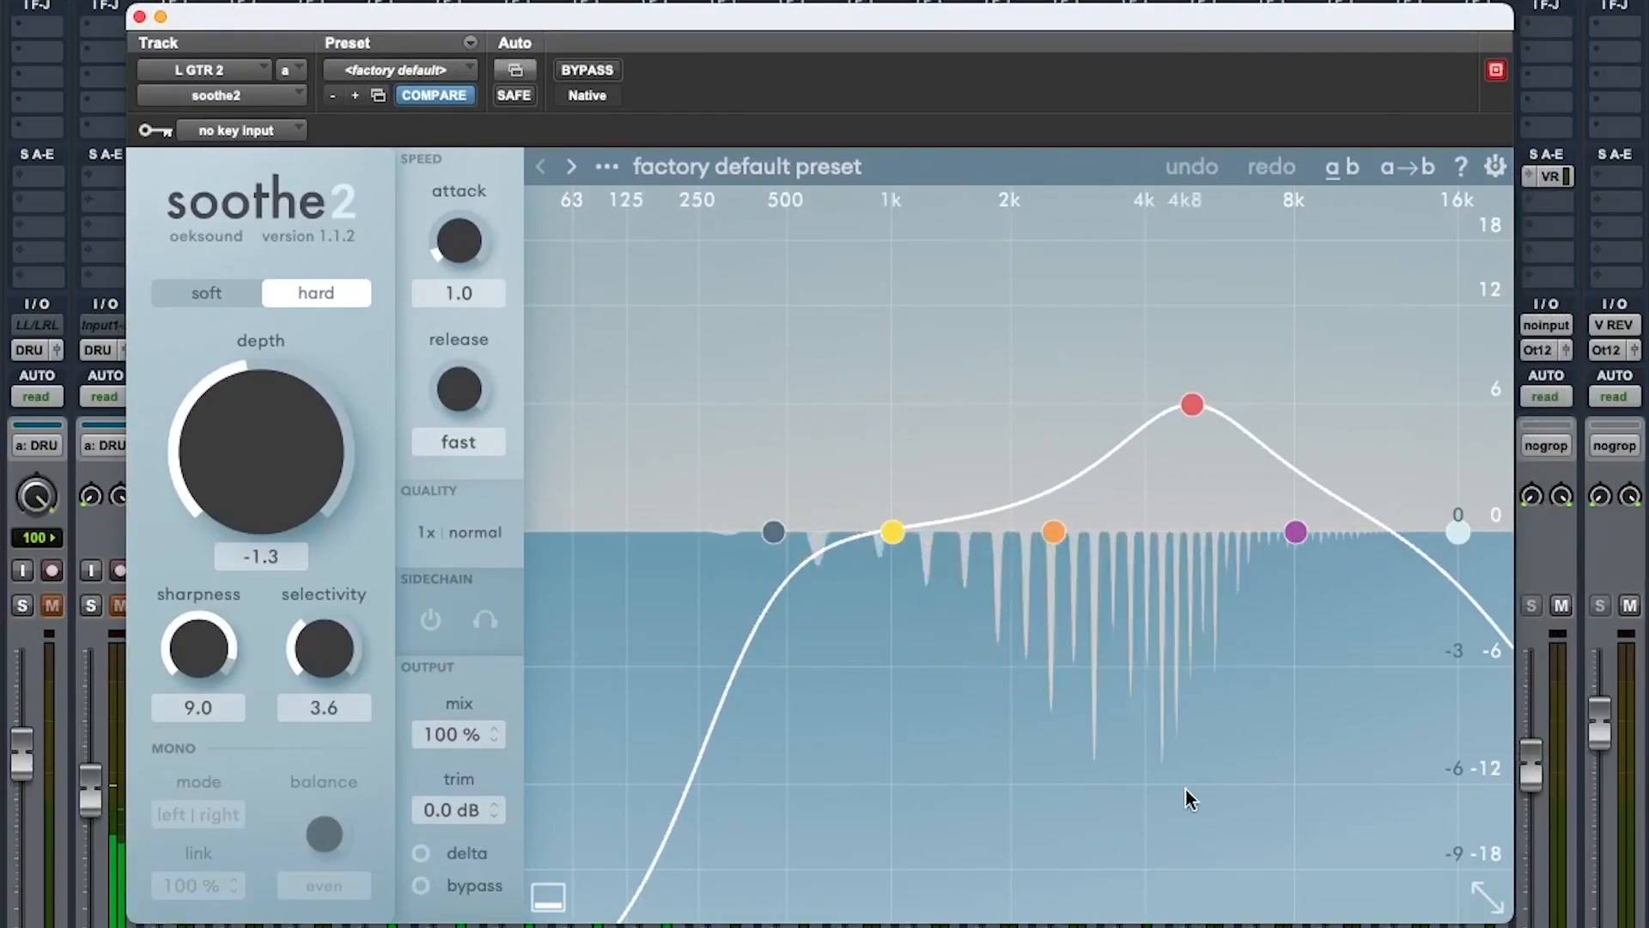
pyautogui.press('space')
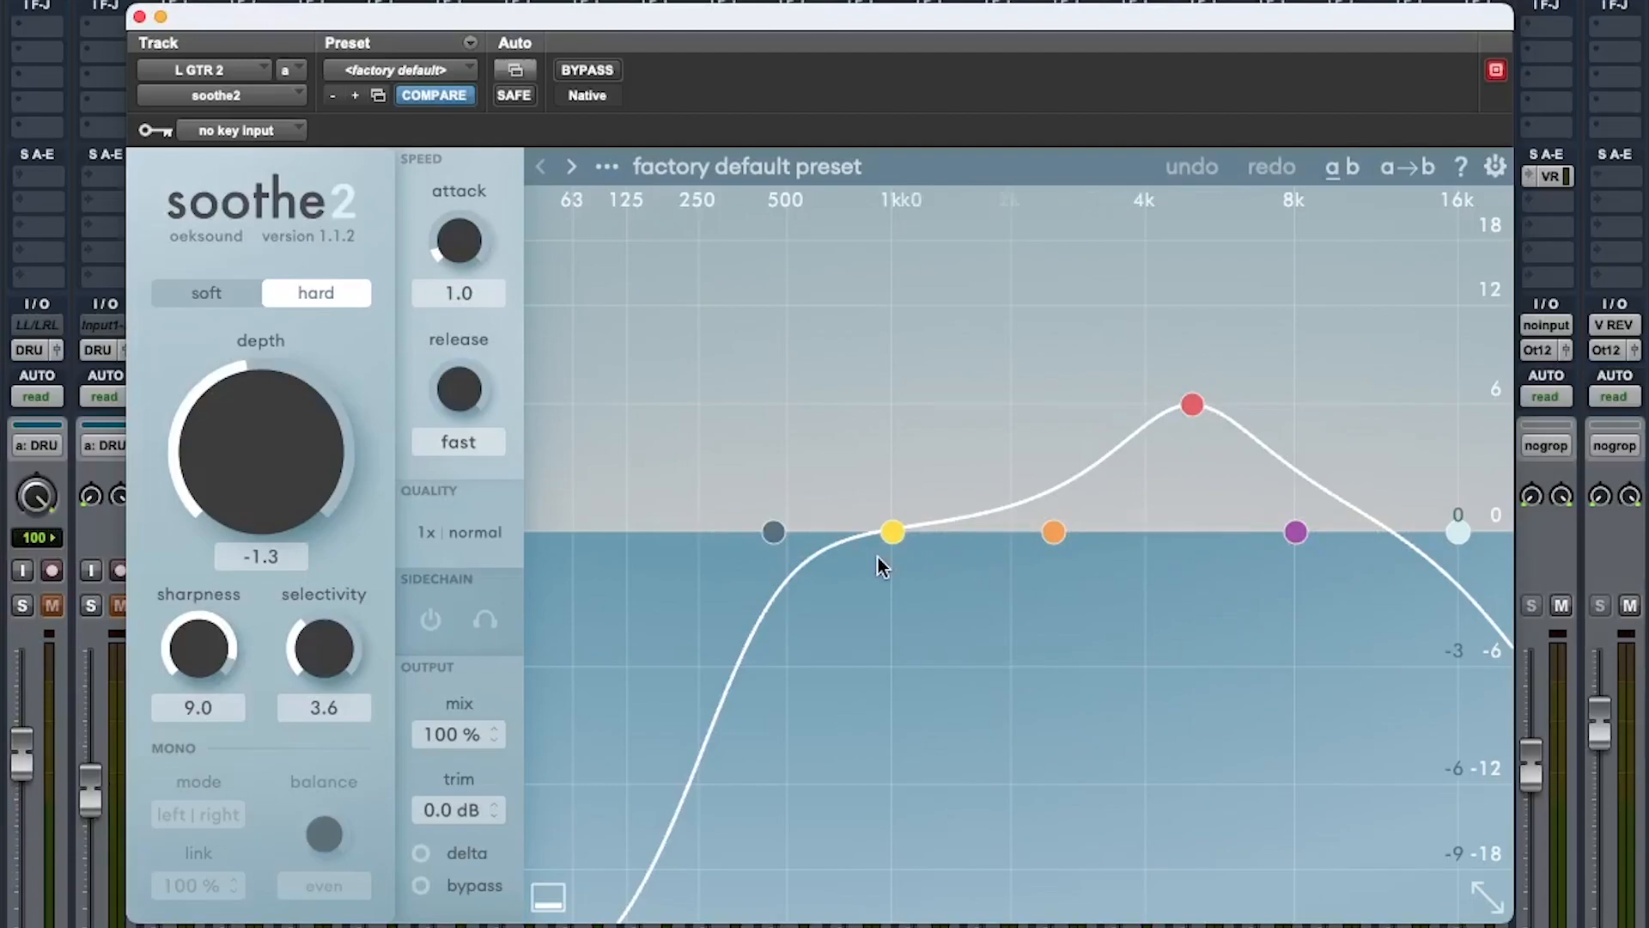
pyautogui.press('space')
pyautogui.moveTo(265, 449); pyautogui.dragTo(265, 467)
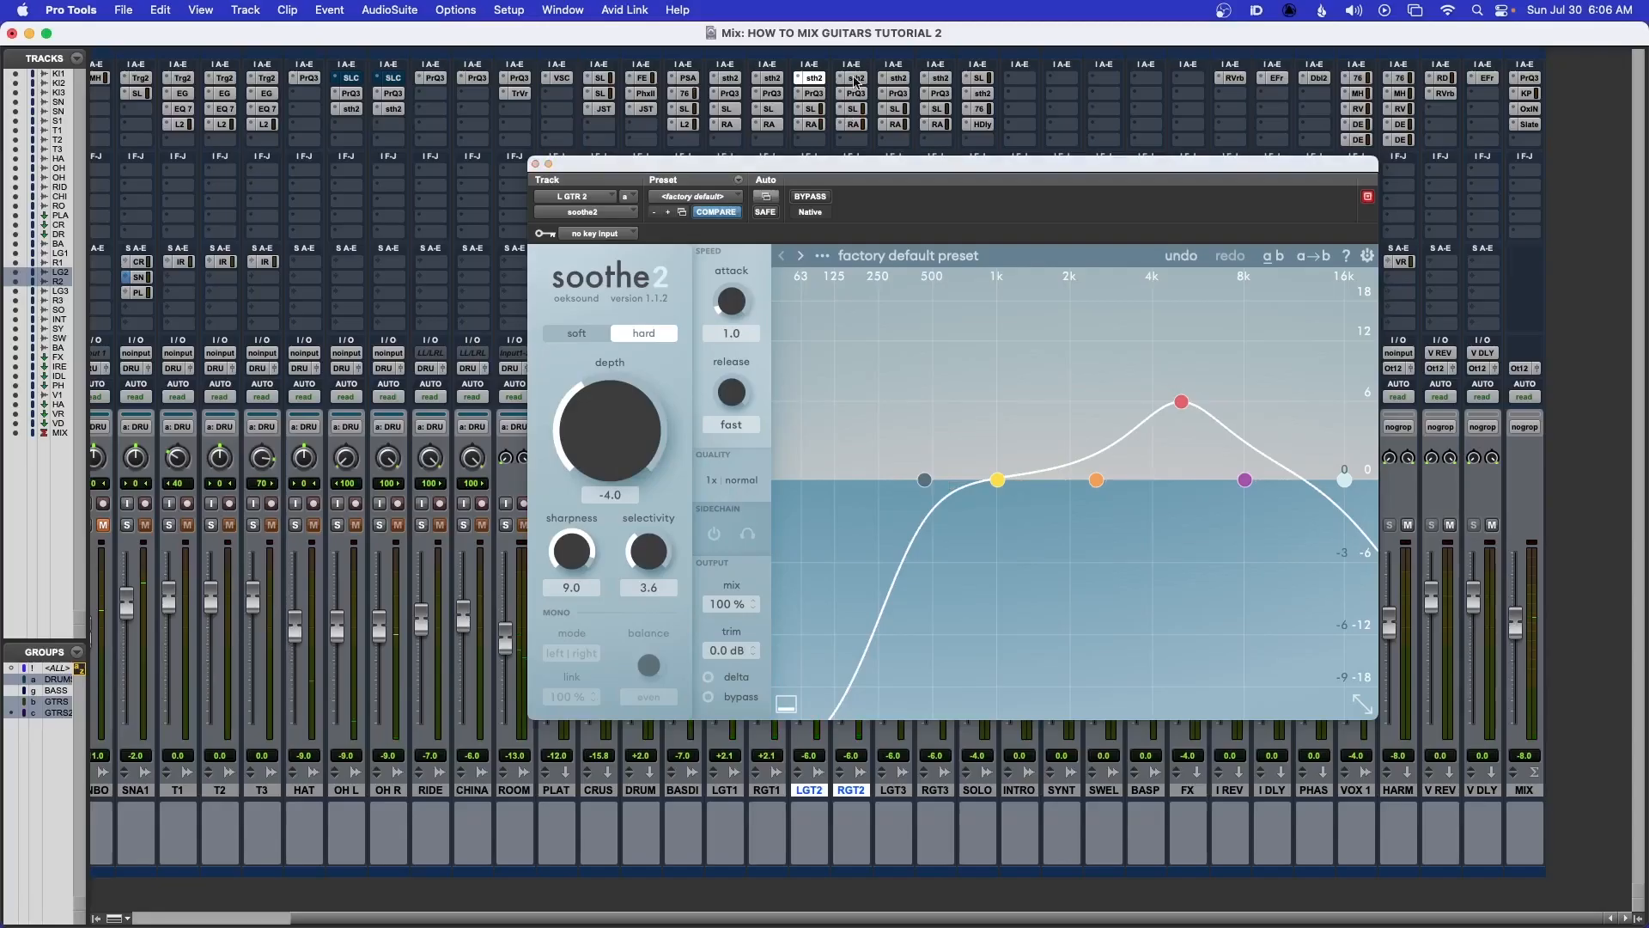
# Listen to the soothe2 processing on the guitar pair during playback
pyautogui.click(855, 79)
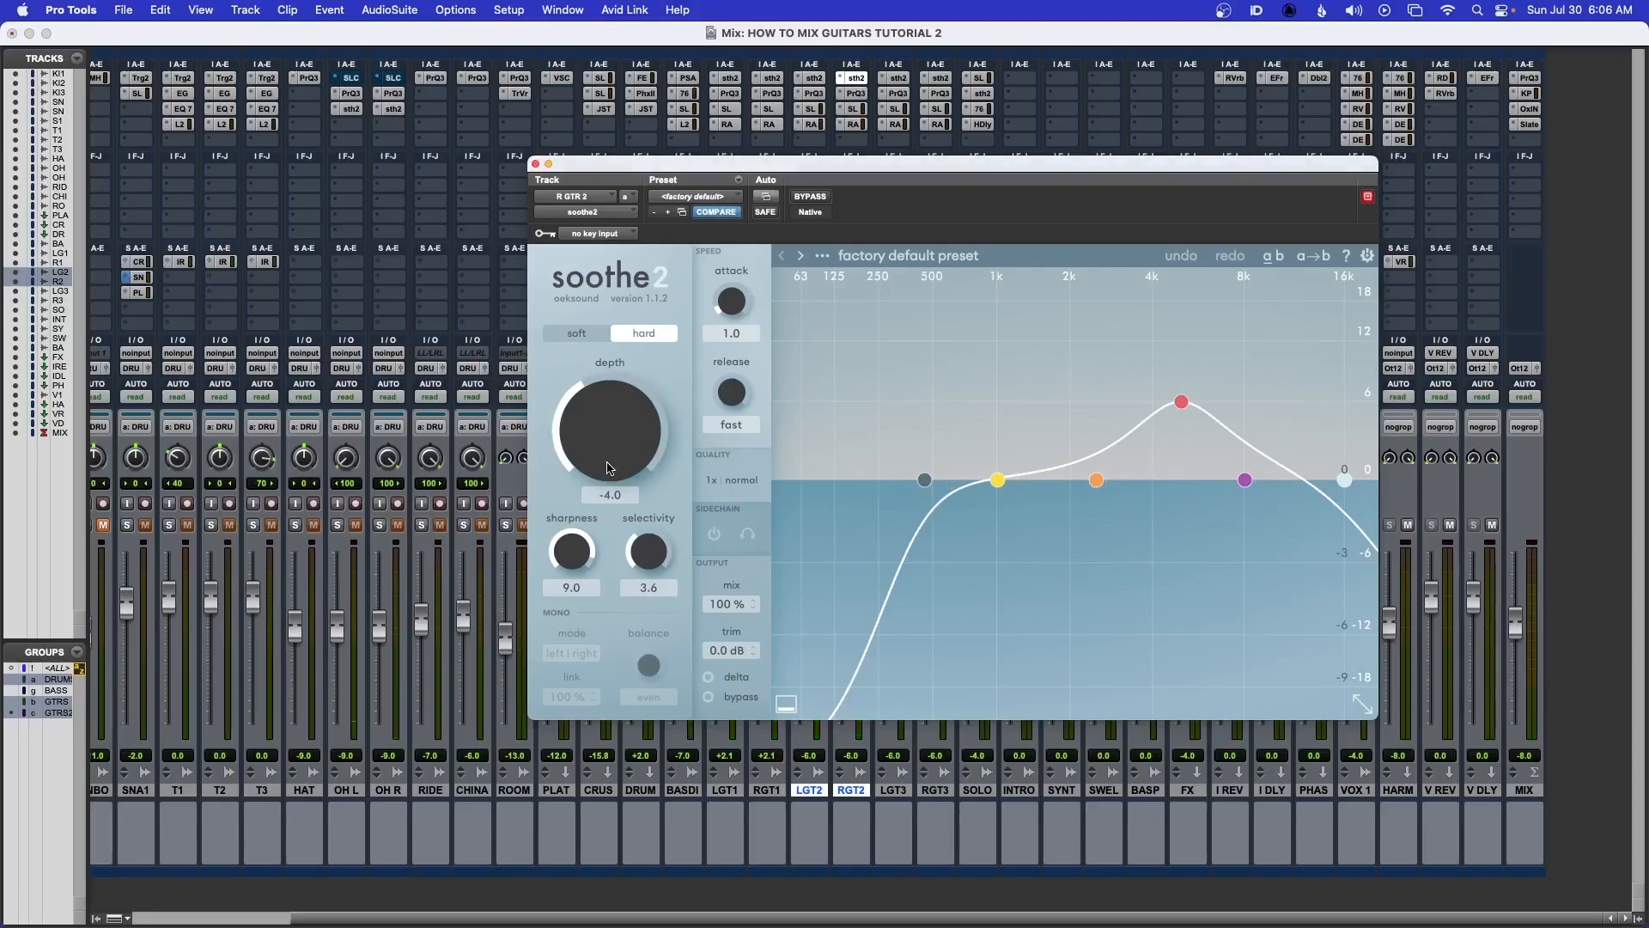
pyautogui.click(812, 79)
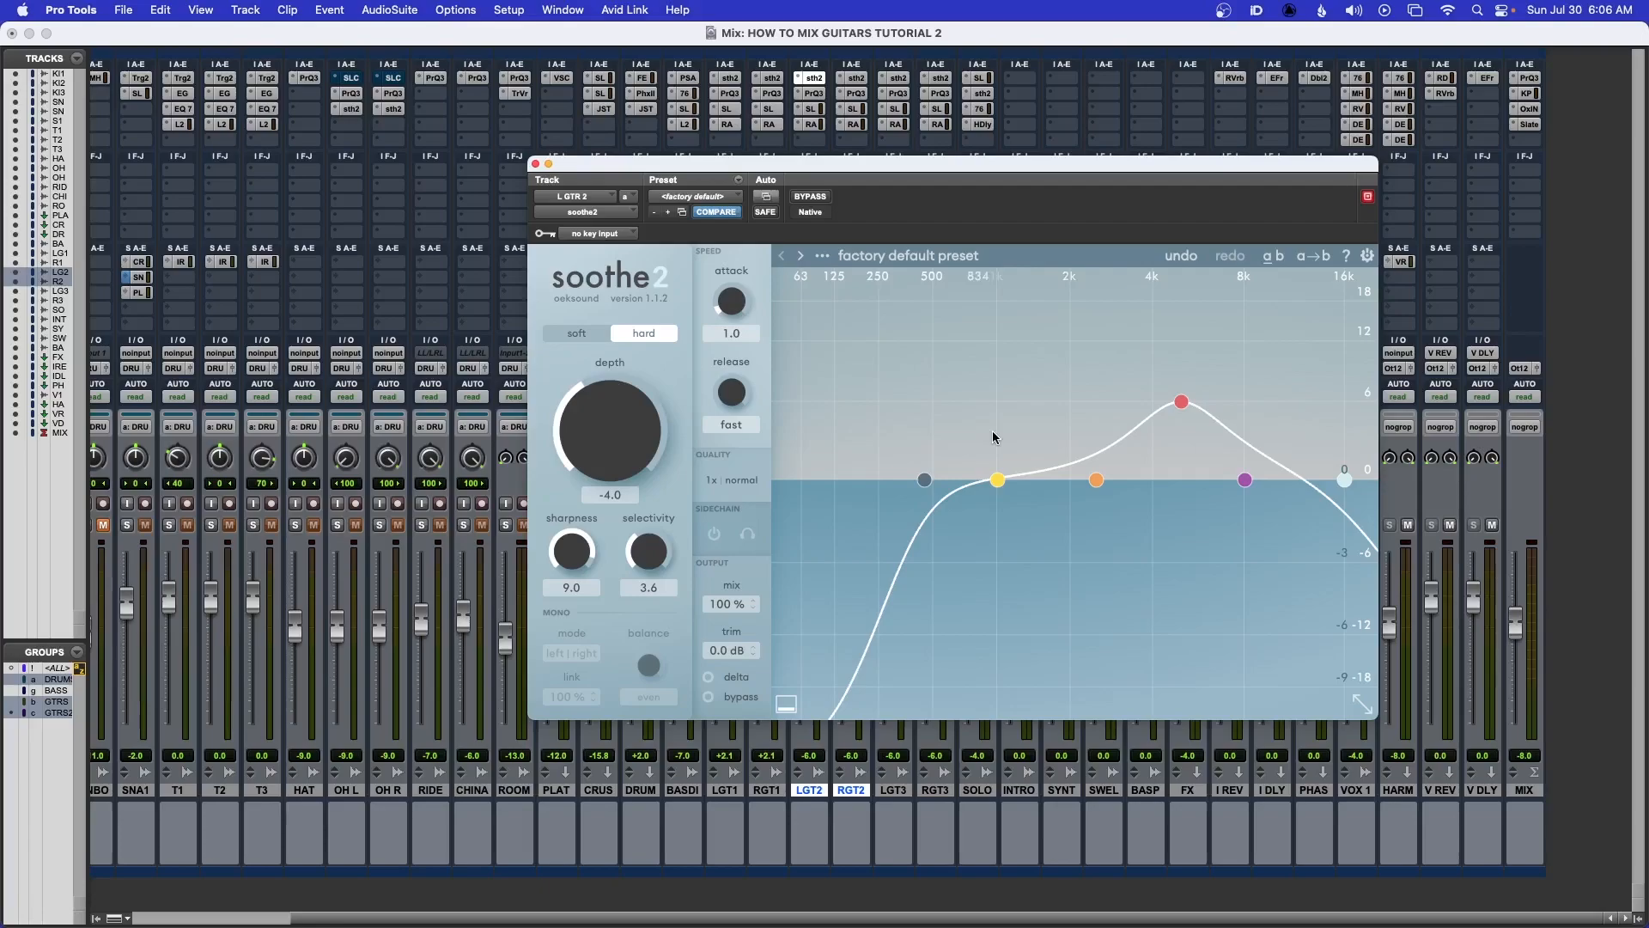
pyautogui.press('space')
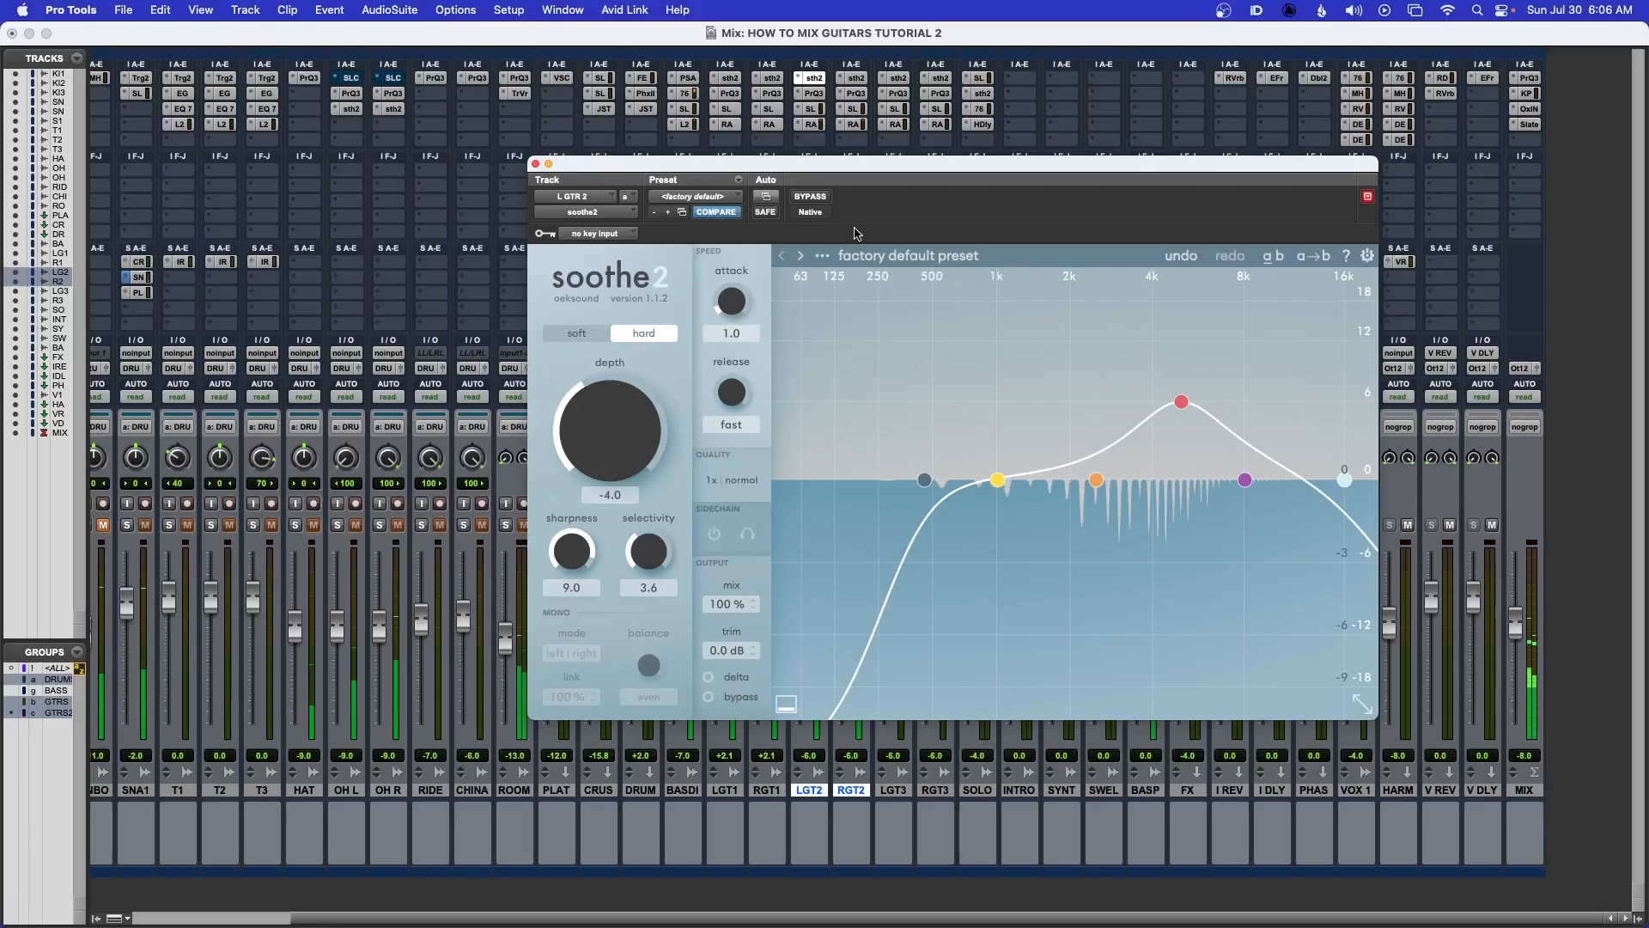
pyautogui.press('space')
# Open LGT2's Pro-Q 3 and lower the high-cut band to about 7237 Hz while playing
pyautogui.click(814, 95)
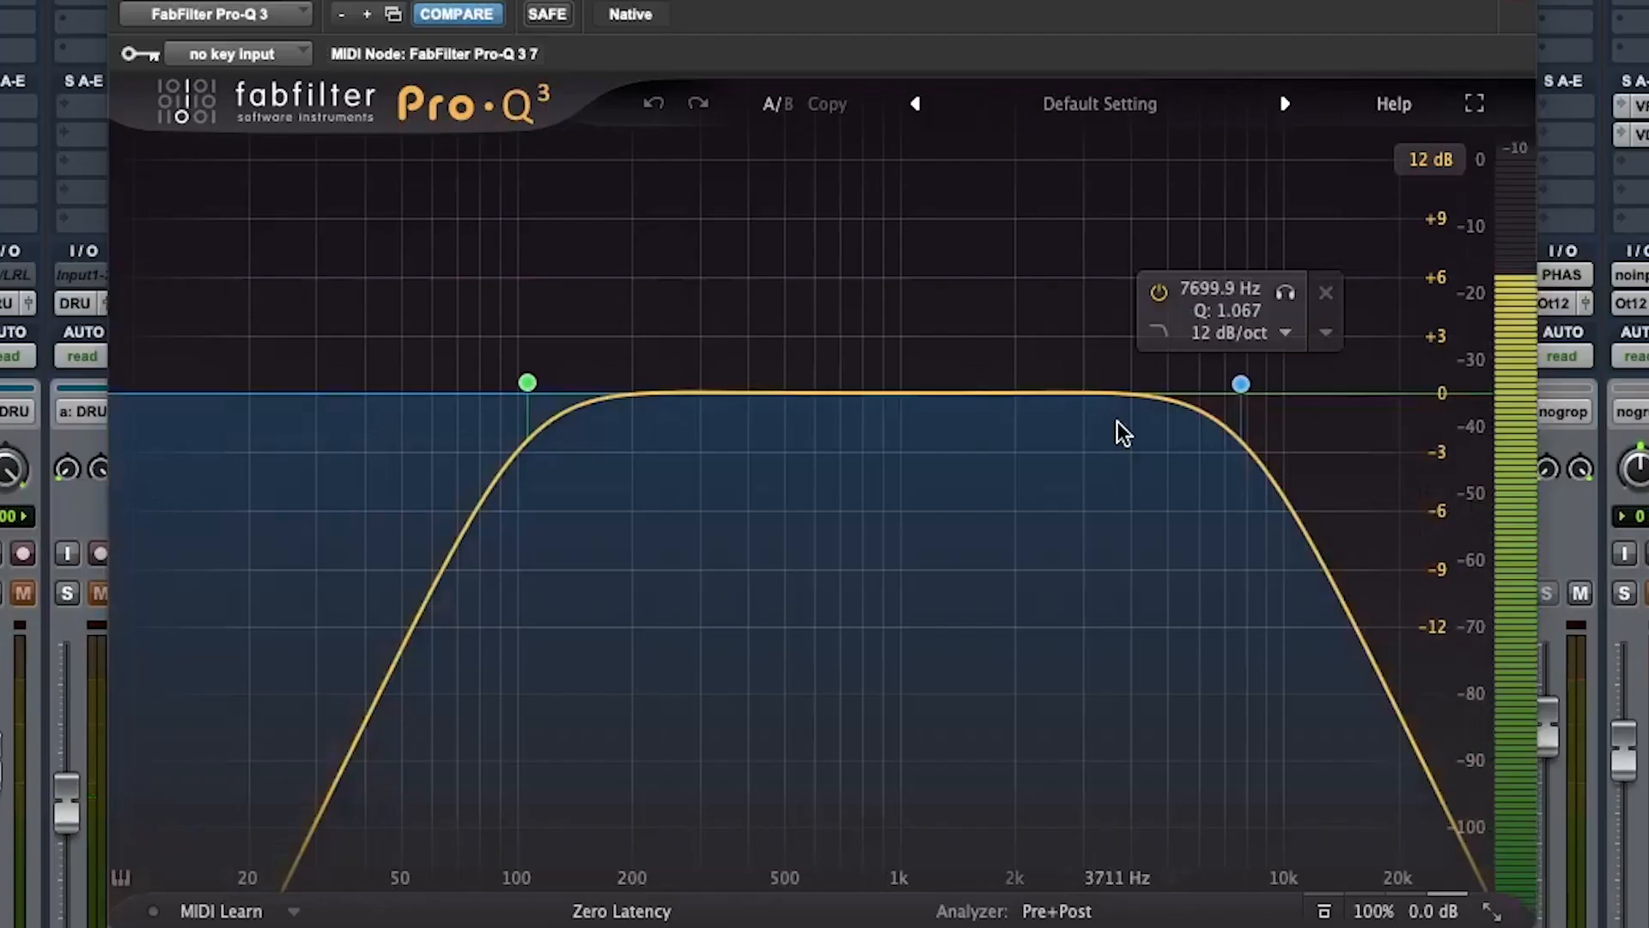
pyautogui.press('space')
pyautogui.click(1240, 384)
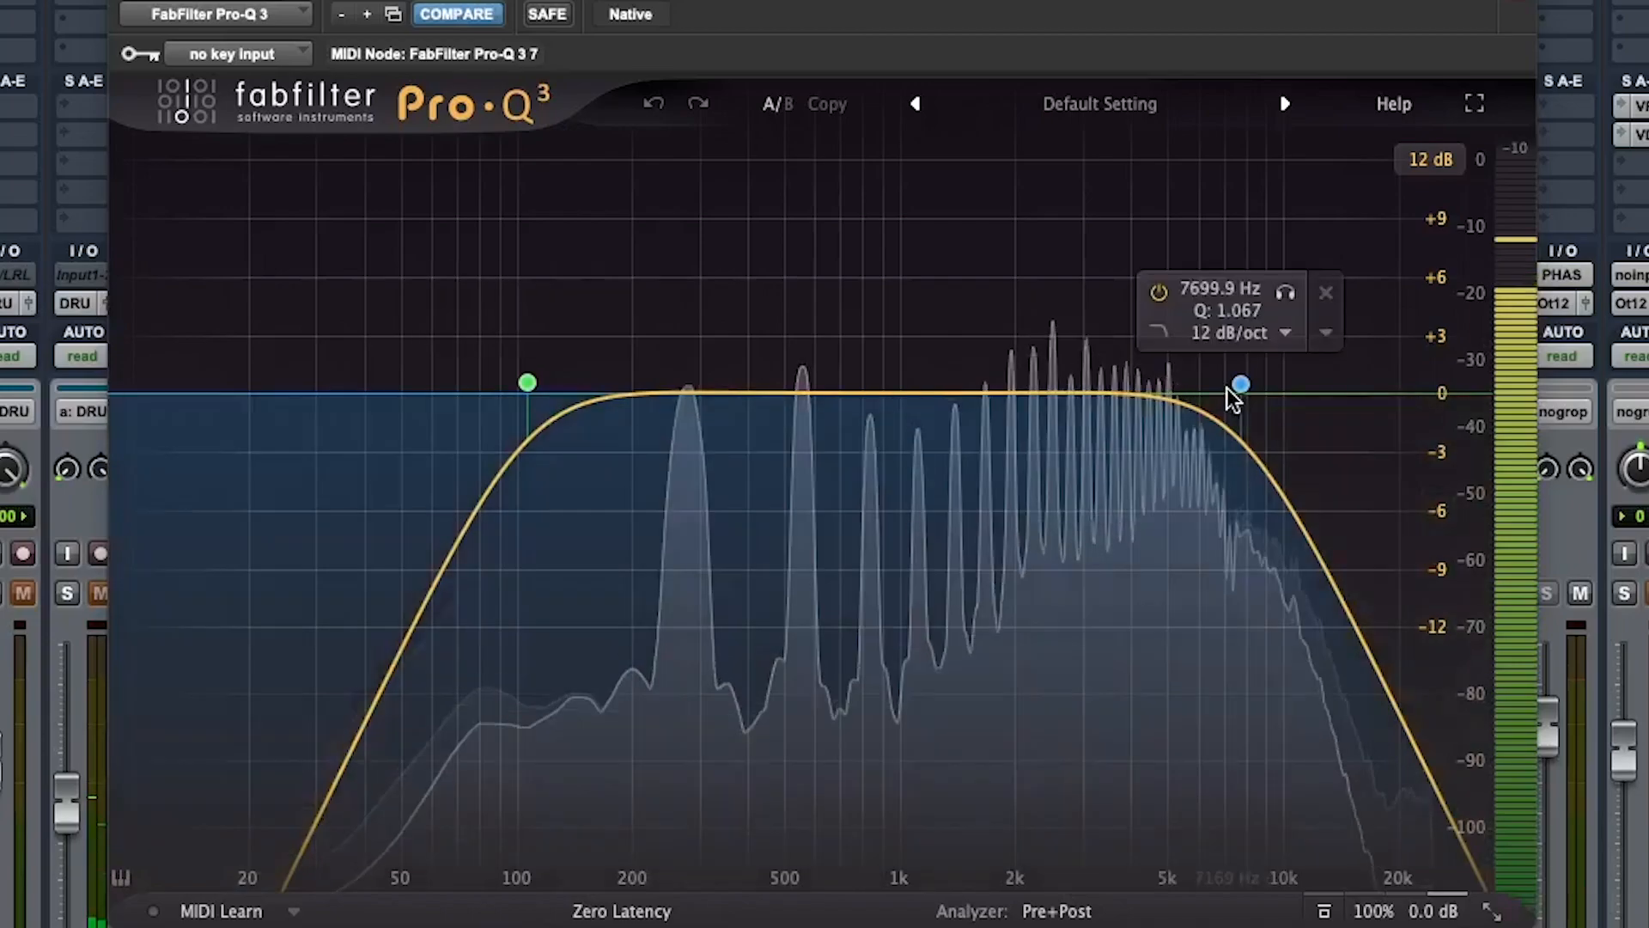
pyautogui.moveTo(1242, 385); pyautogui.dragTo(1230, 386)
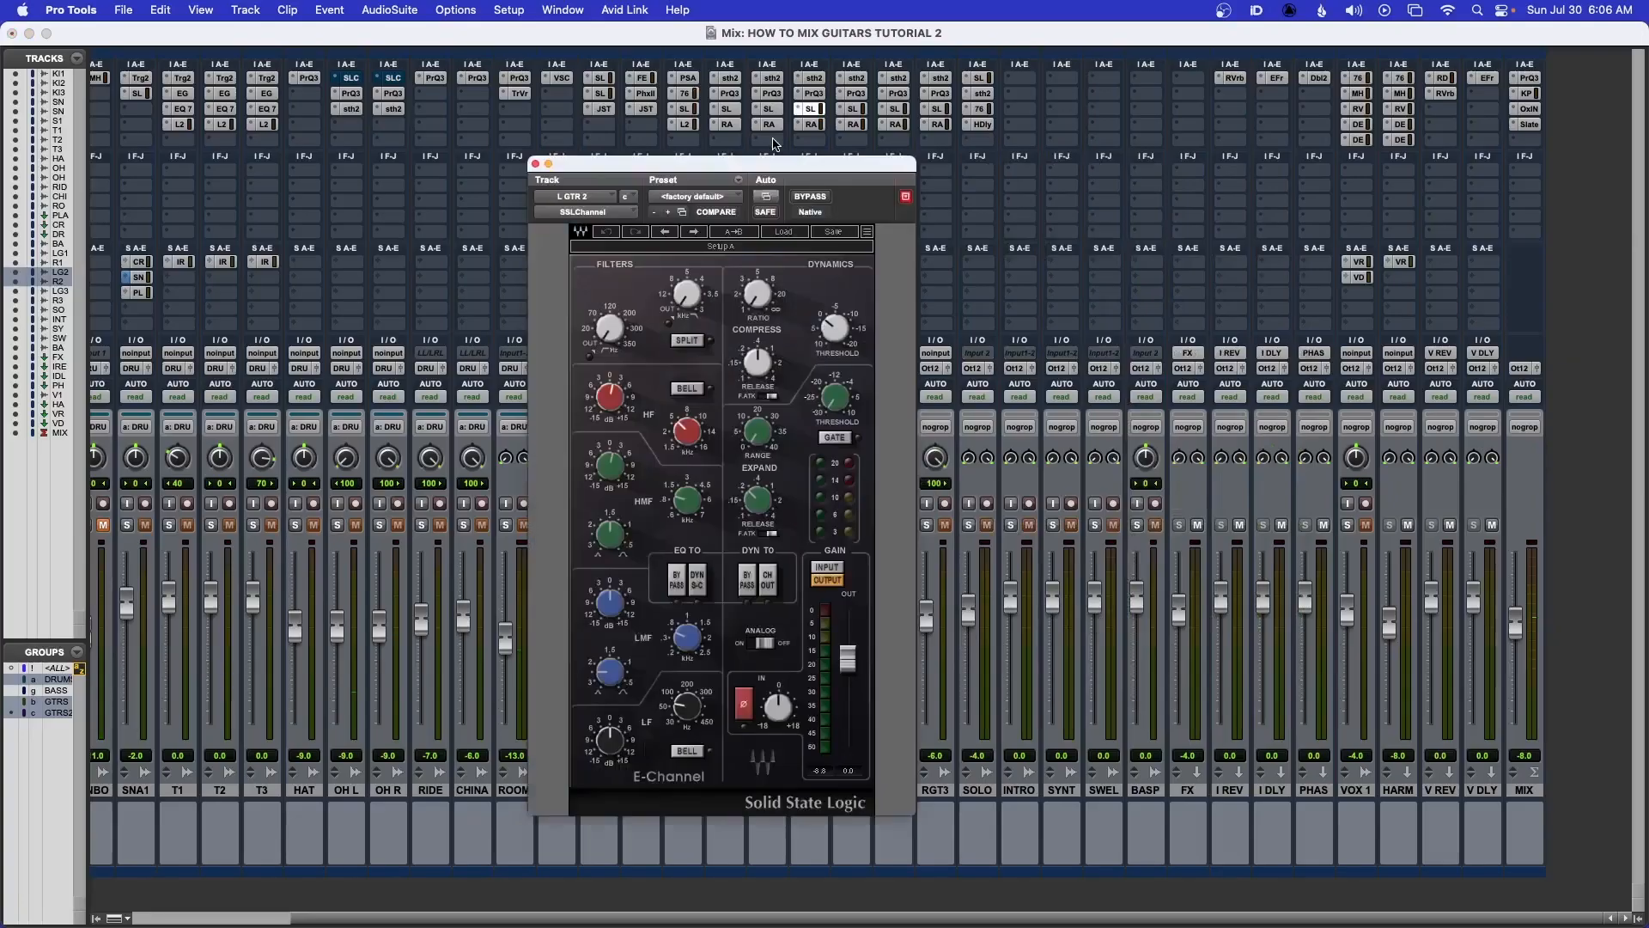
# Review LGT2's SSL Channel EQ settings
pyautogui.moveTo(734, 169); pyautogui.dragTo(868, 157)
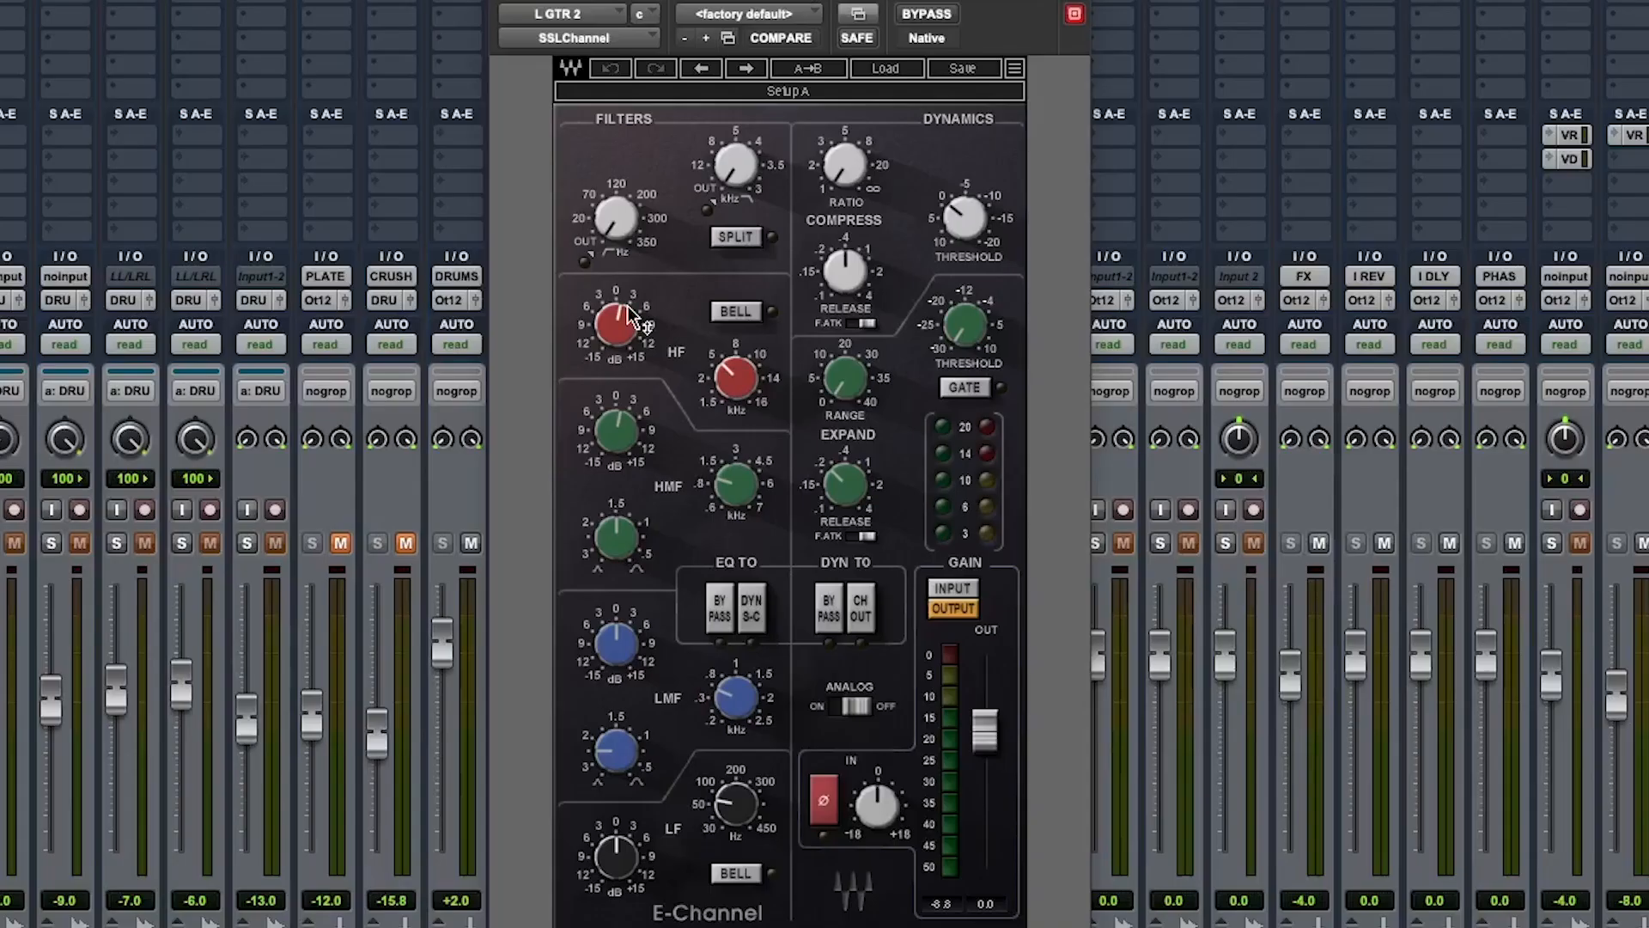
pyautogui.click(623, 328)
pyautogui.moveTo(722, 481)
pyautogui.moveTo(623, 438)
pyautogui.click(502, 2)
# Open LGT2's Renaissance Axx, compare it bypassed, and set its gain to -5.8
pyautogui.click(810, 126)
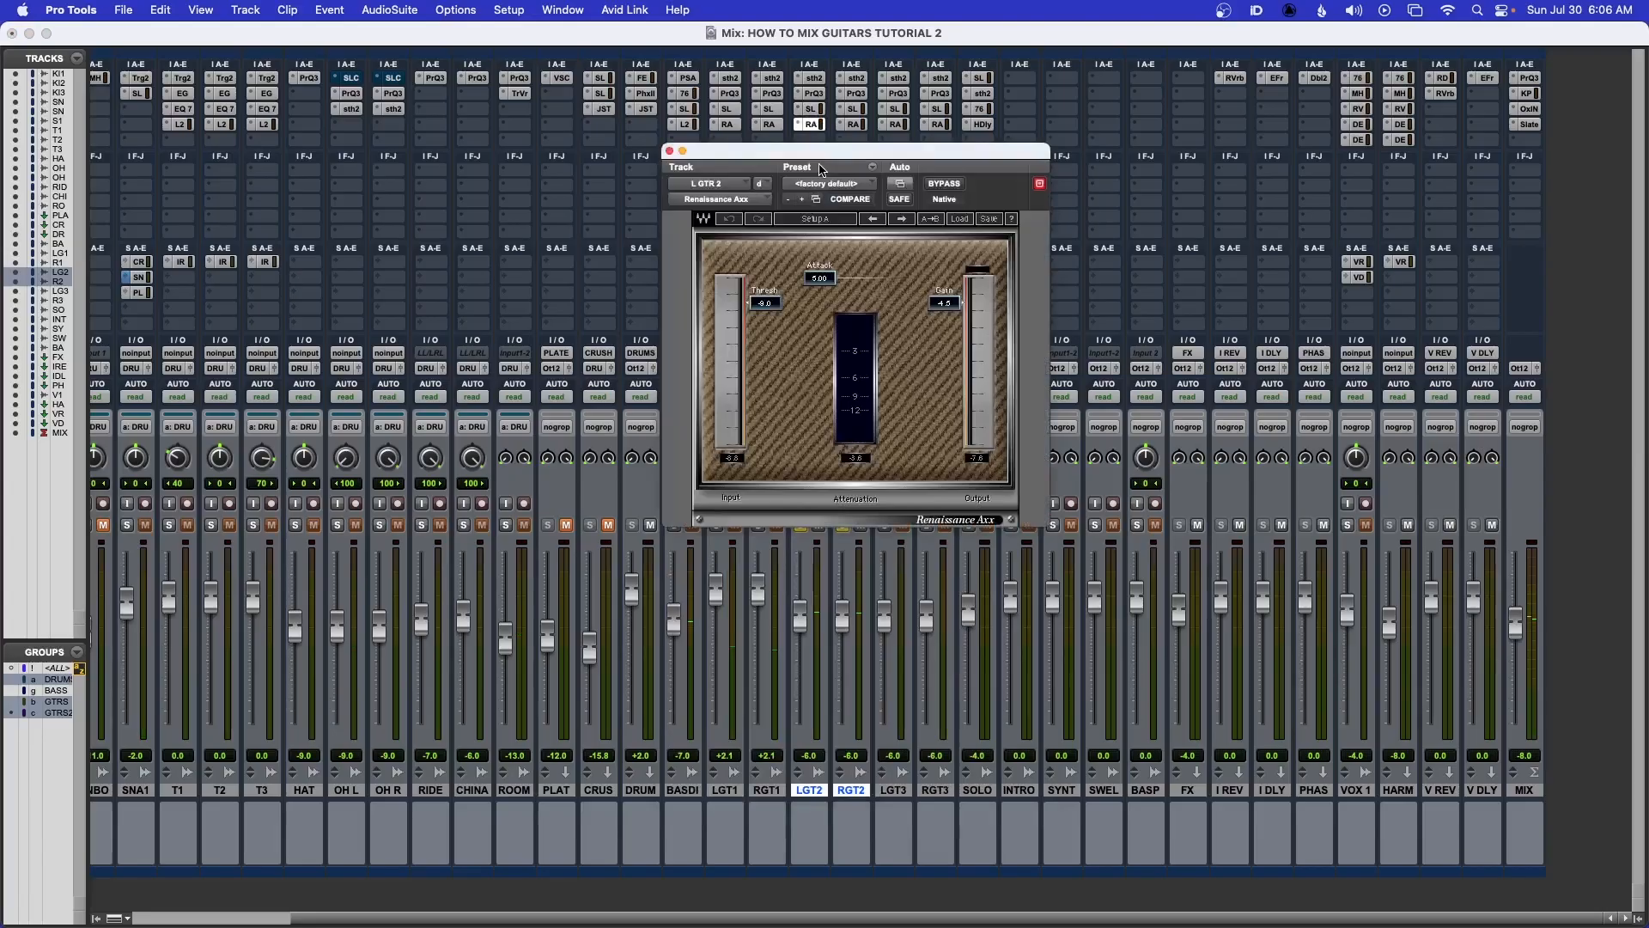
pyautogui.moveTo(854, 157); pyautogui.dragTo(922, 258)
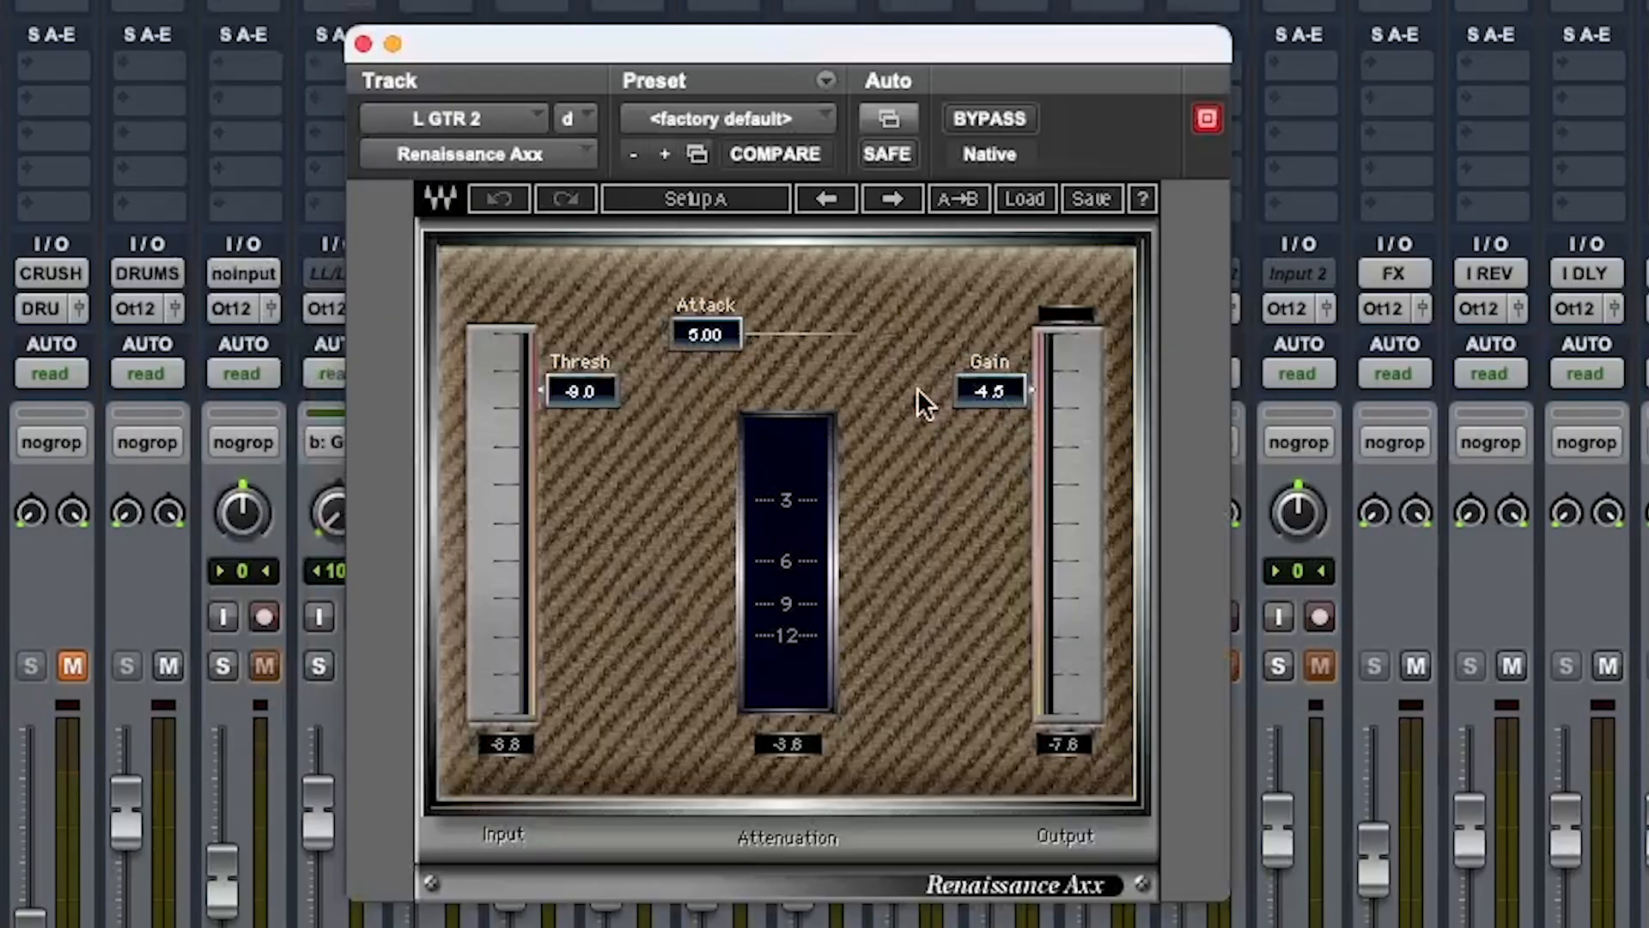
pyautogui.click(997, 115)
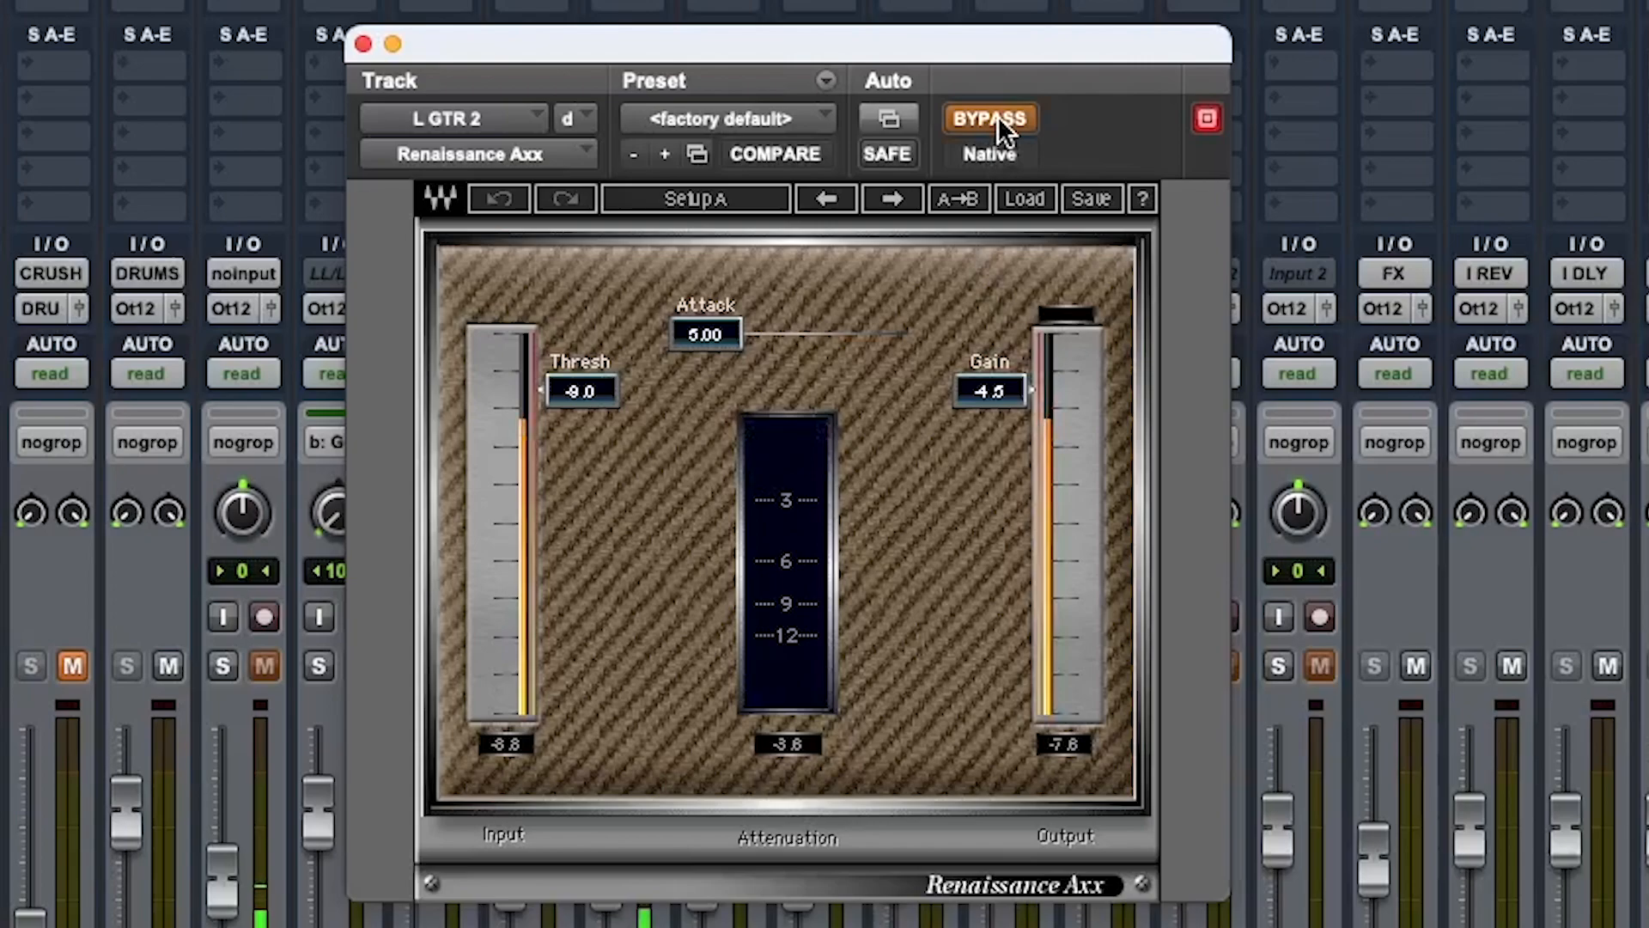
pyautogui.click(997, 115)
pyautogui.moveTo(997, 406); pyautogui.dragTo(994, 436)
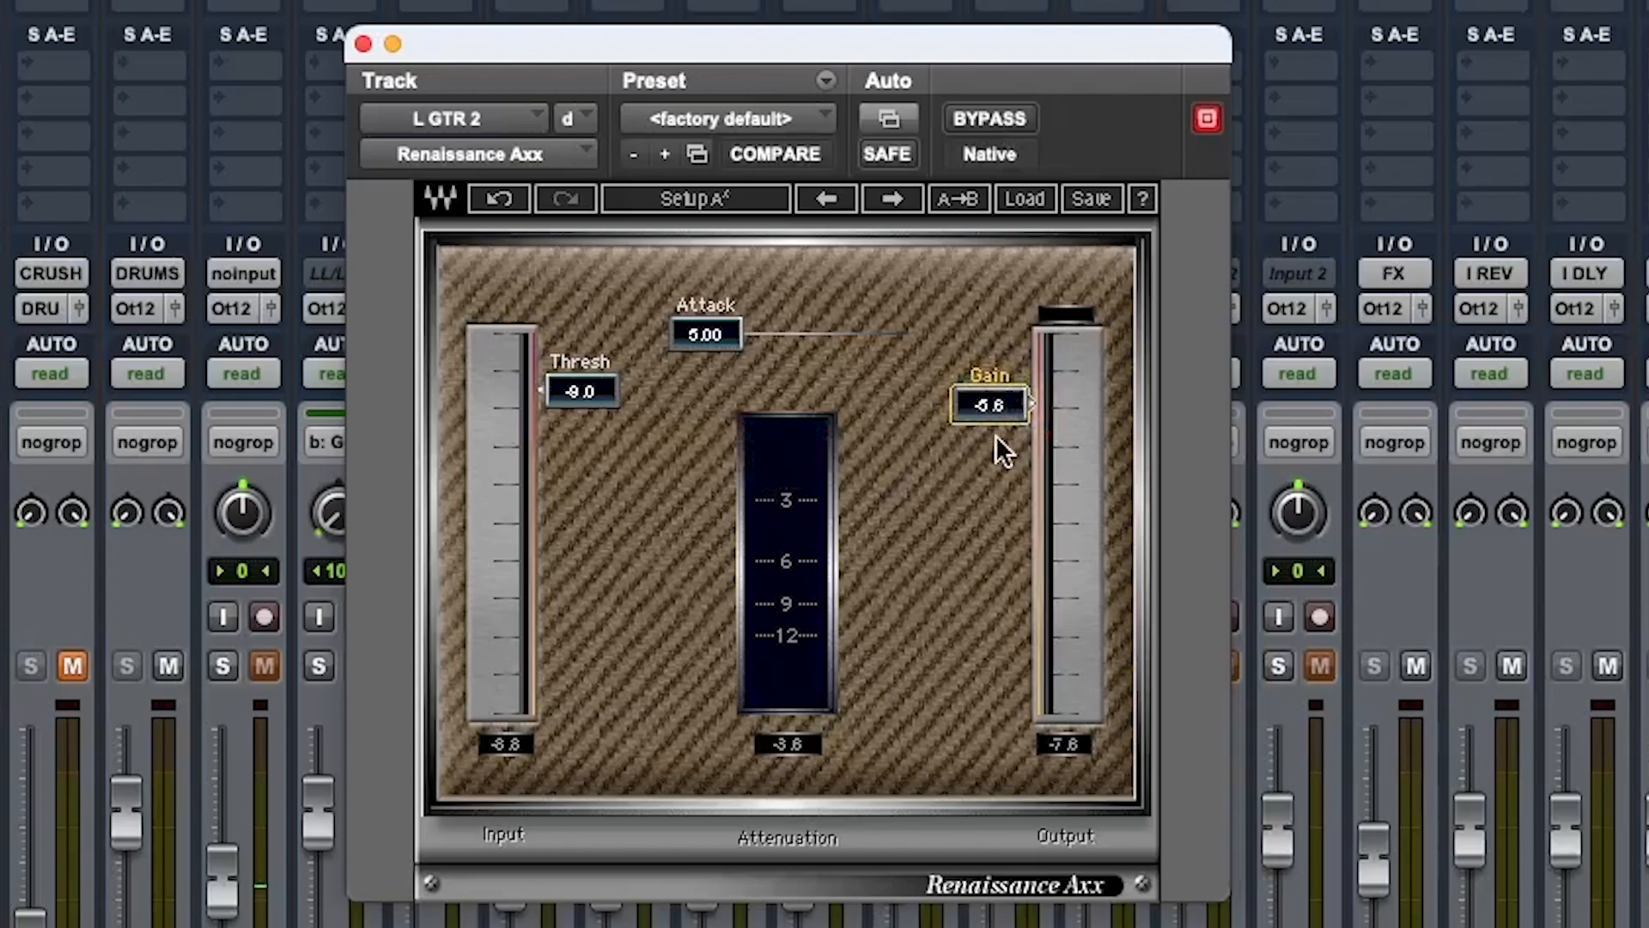
# A/B the Renaissance Axx with bypass and set its gain to -6.4, stopping playback
pyautogui.click(993, 117)
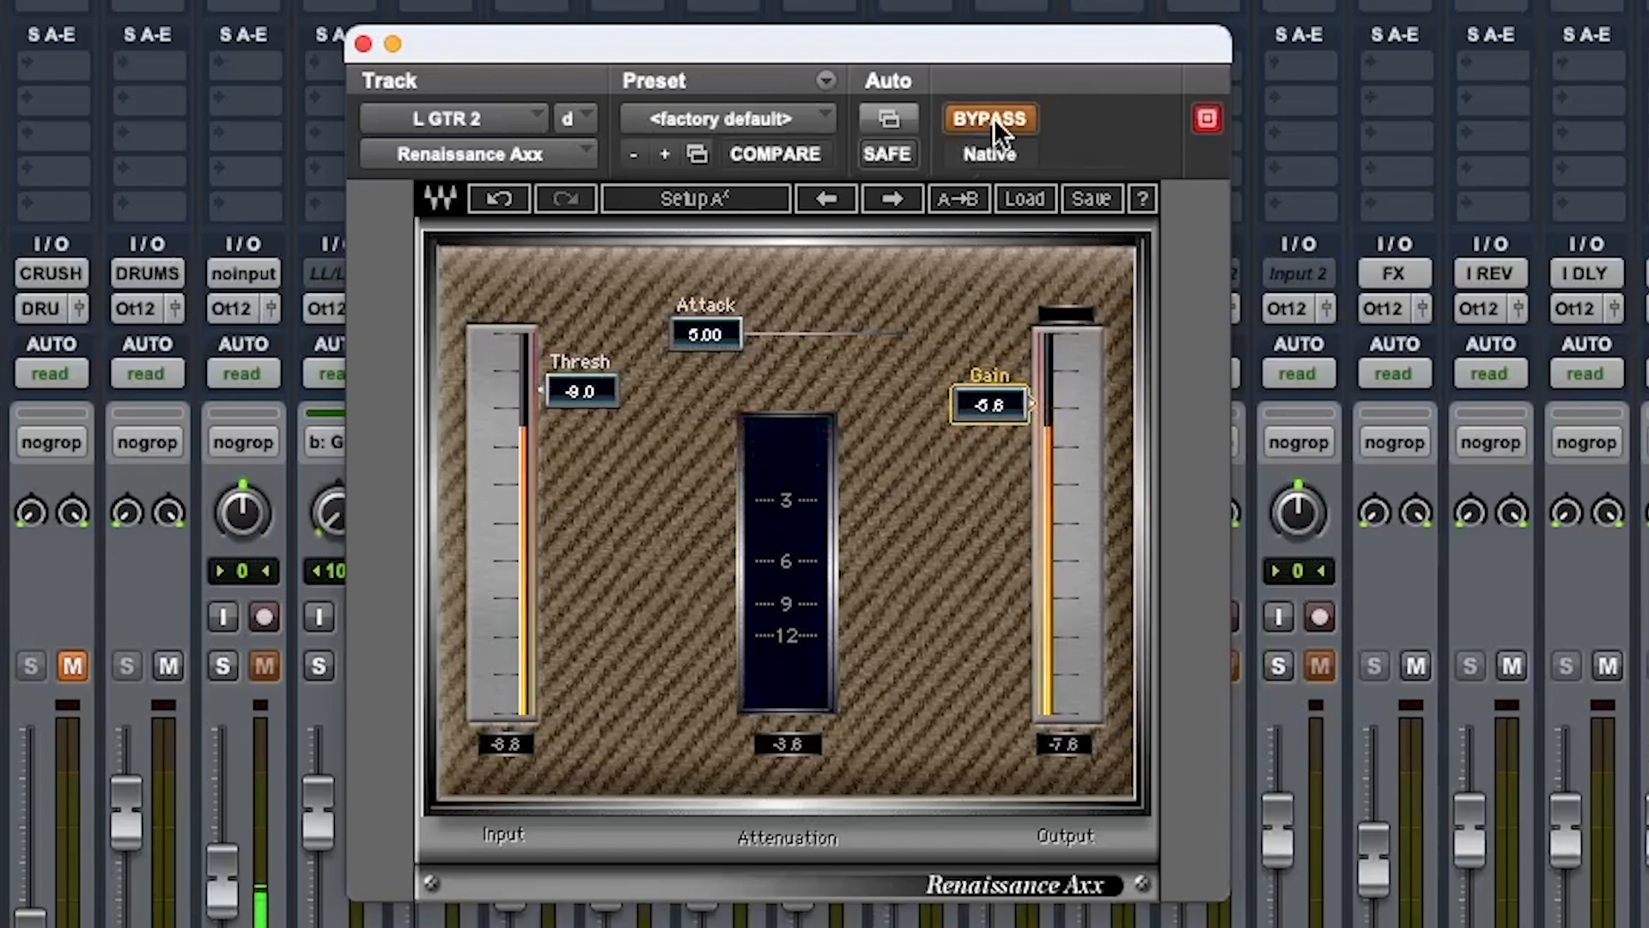
pyautogui.click(993, 117)
pyautogui.moveTo(1005, 414); pyautogui.dragTo(1005, 412)
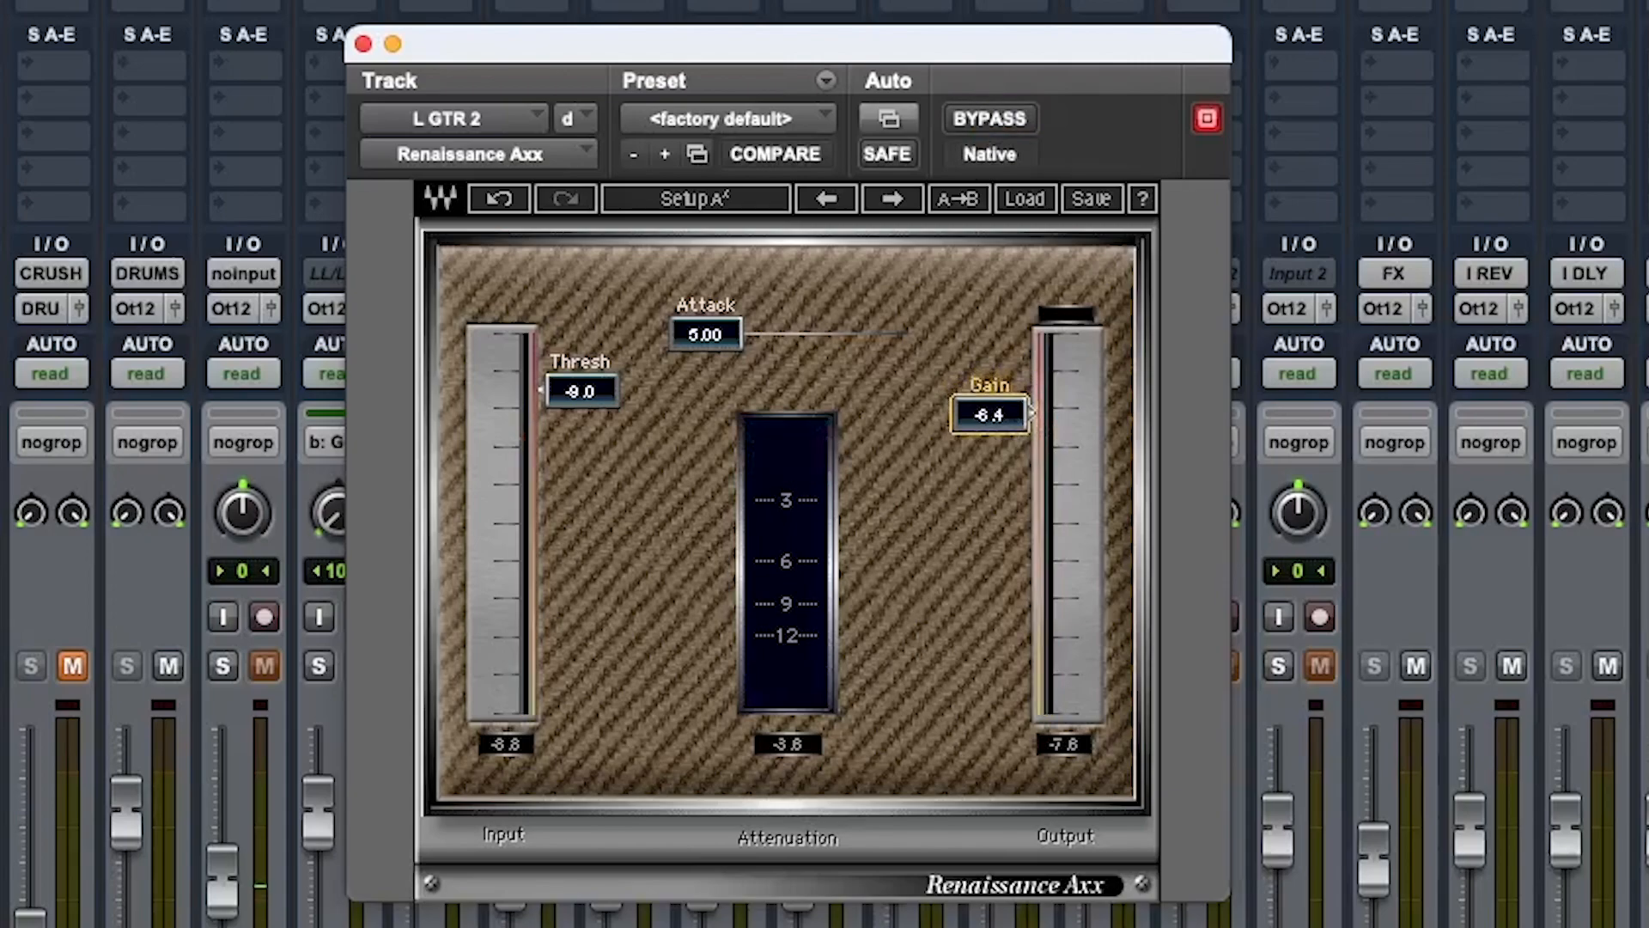
pyautogui.click(990, 124)
pyautogui.click(989, 120)
pyautogui.click(989, 120)
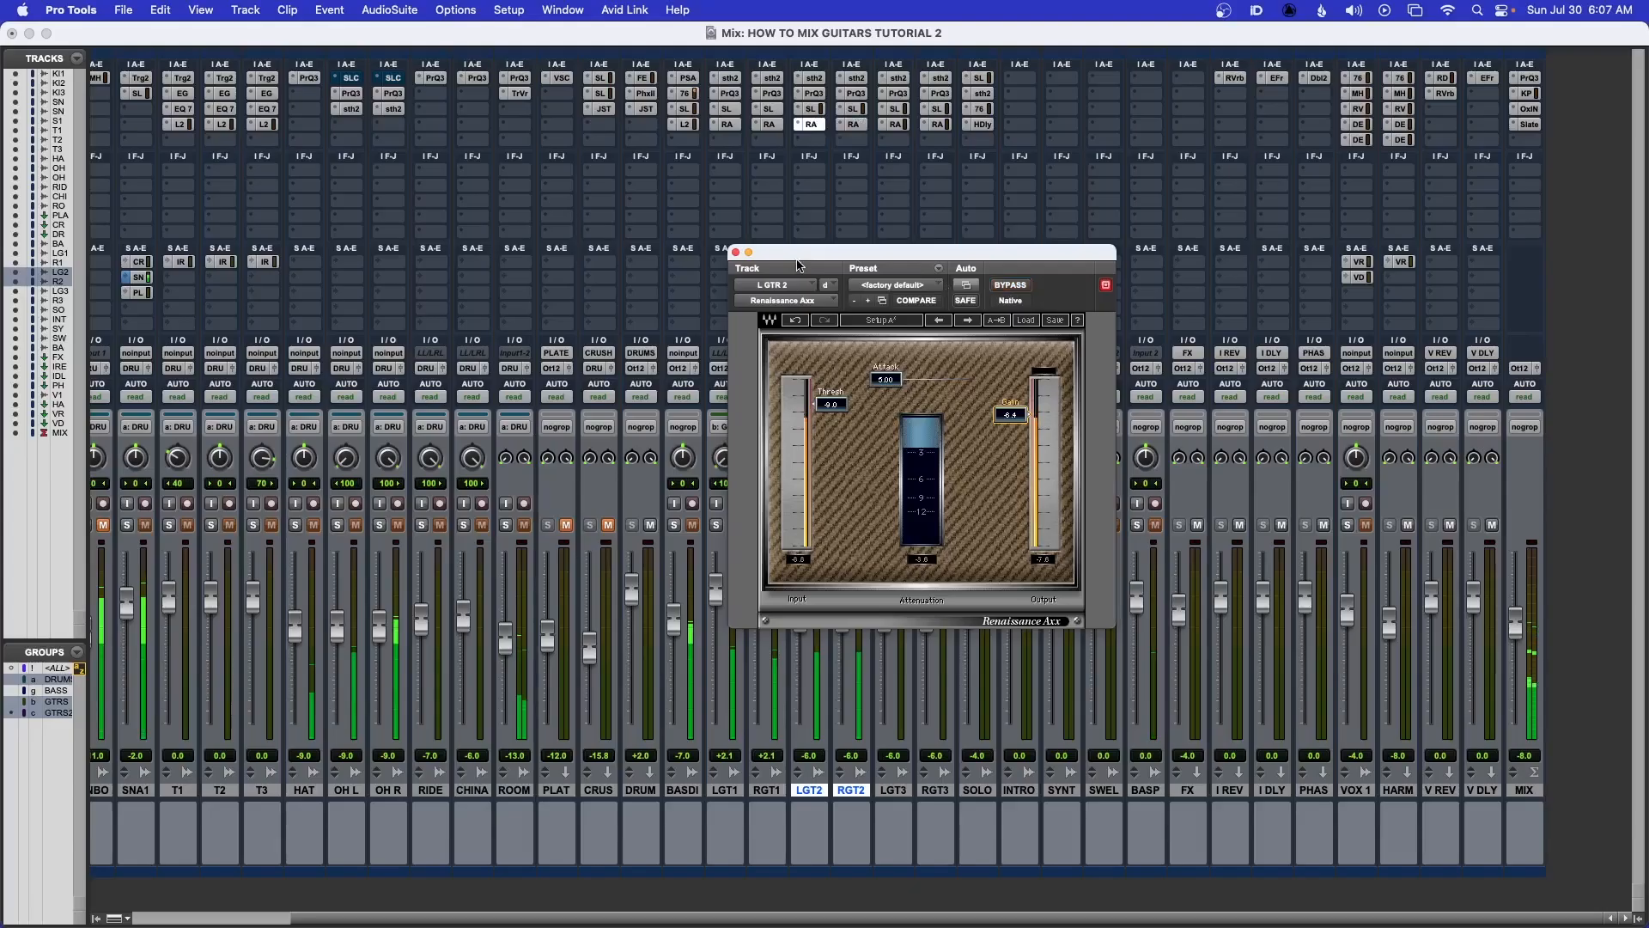
pyautogui.press('space')
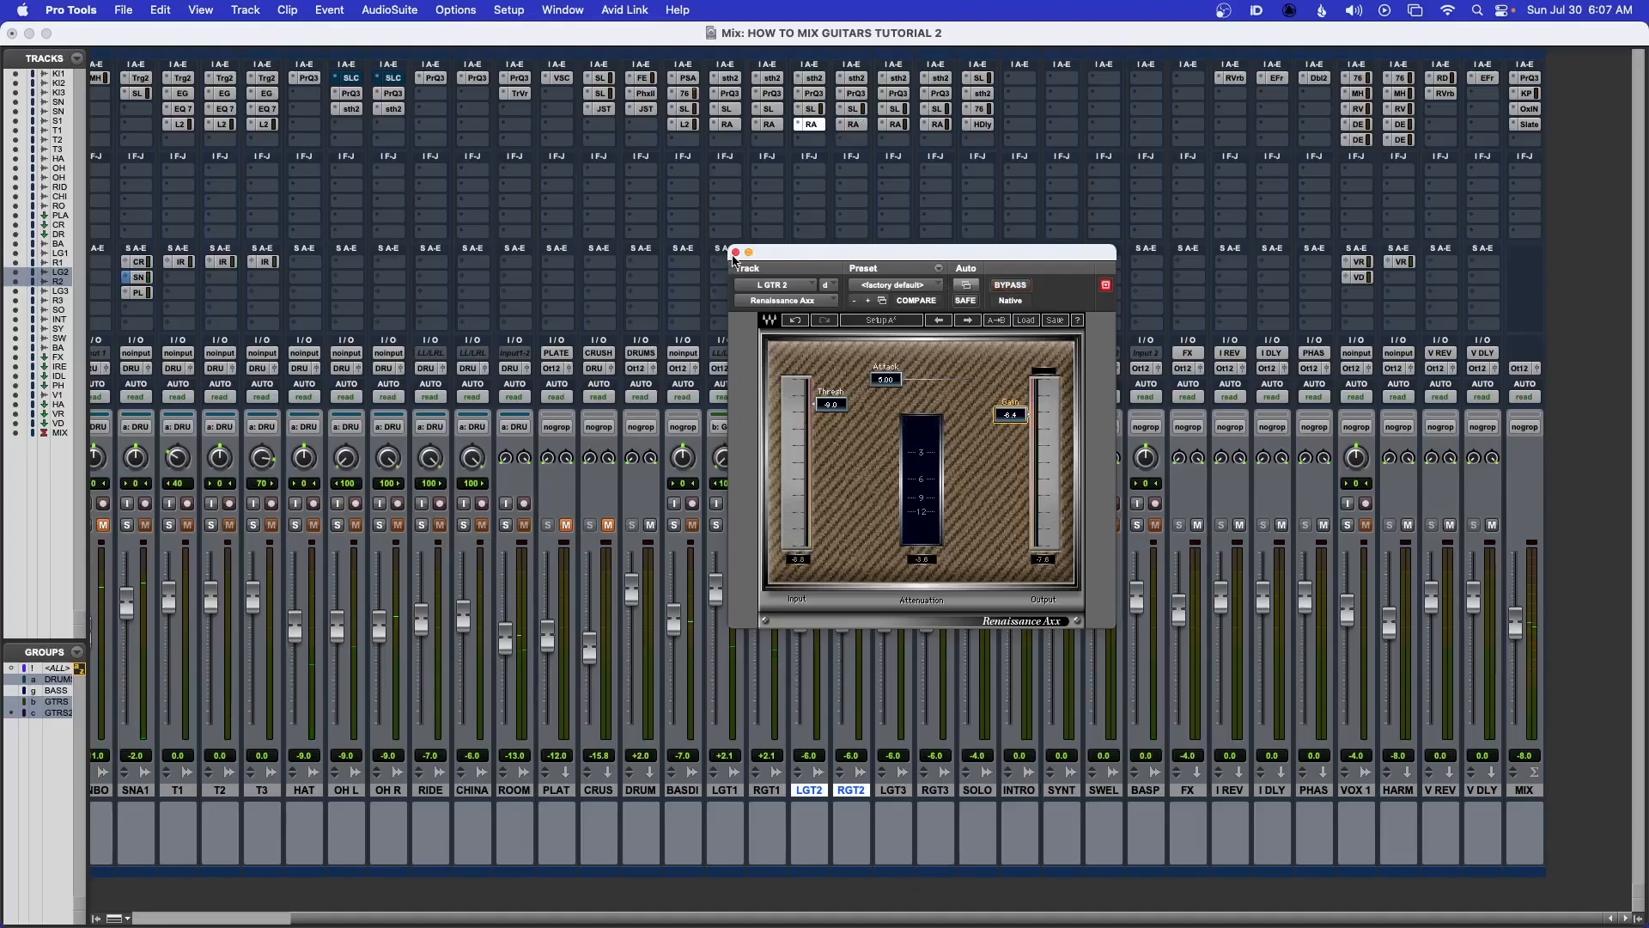
# Close the compressor and raise the grouped LGT2/RGT2 faders to about -3.3 dB during playback
pyautogui.click(735, 253)
pyautogui.press('space')
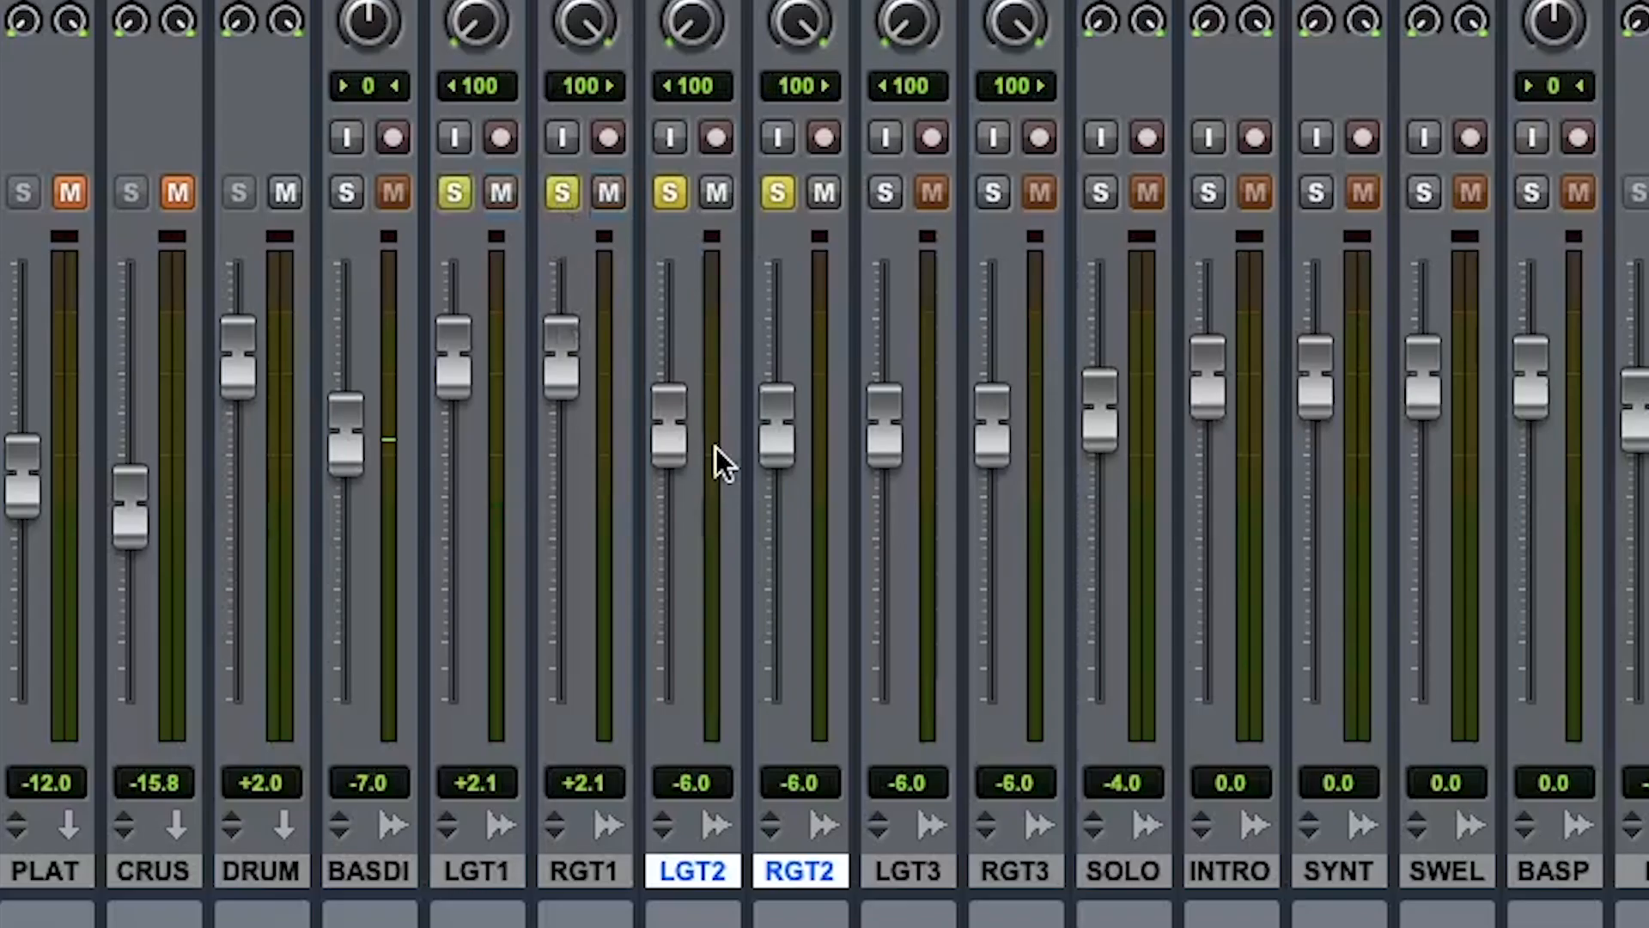
pyautogui.moveTo(668, 425); pyautogui.dragTo(670, 399)
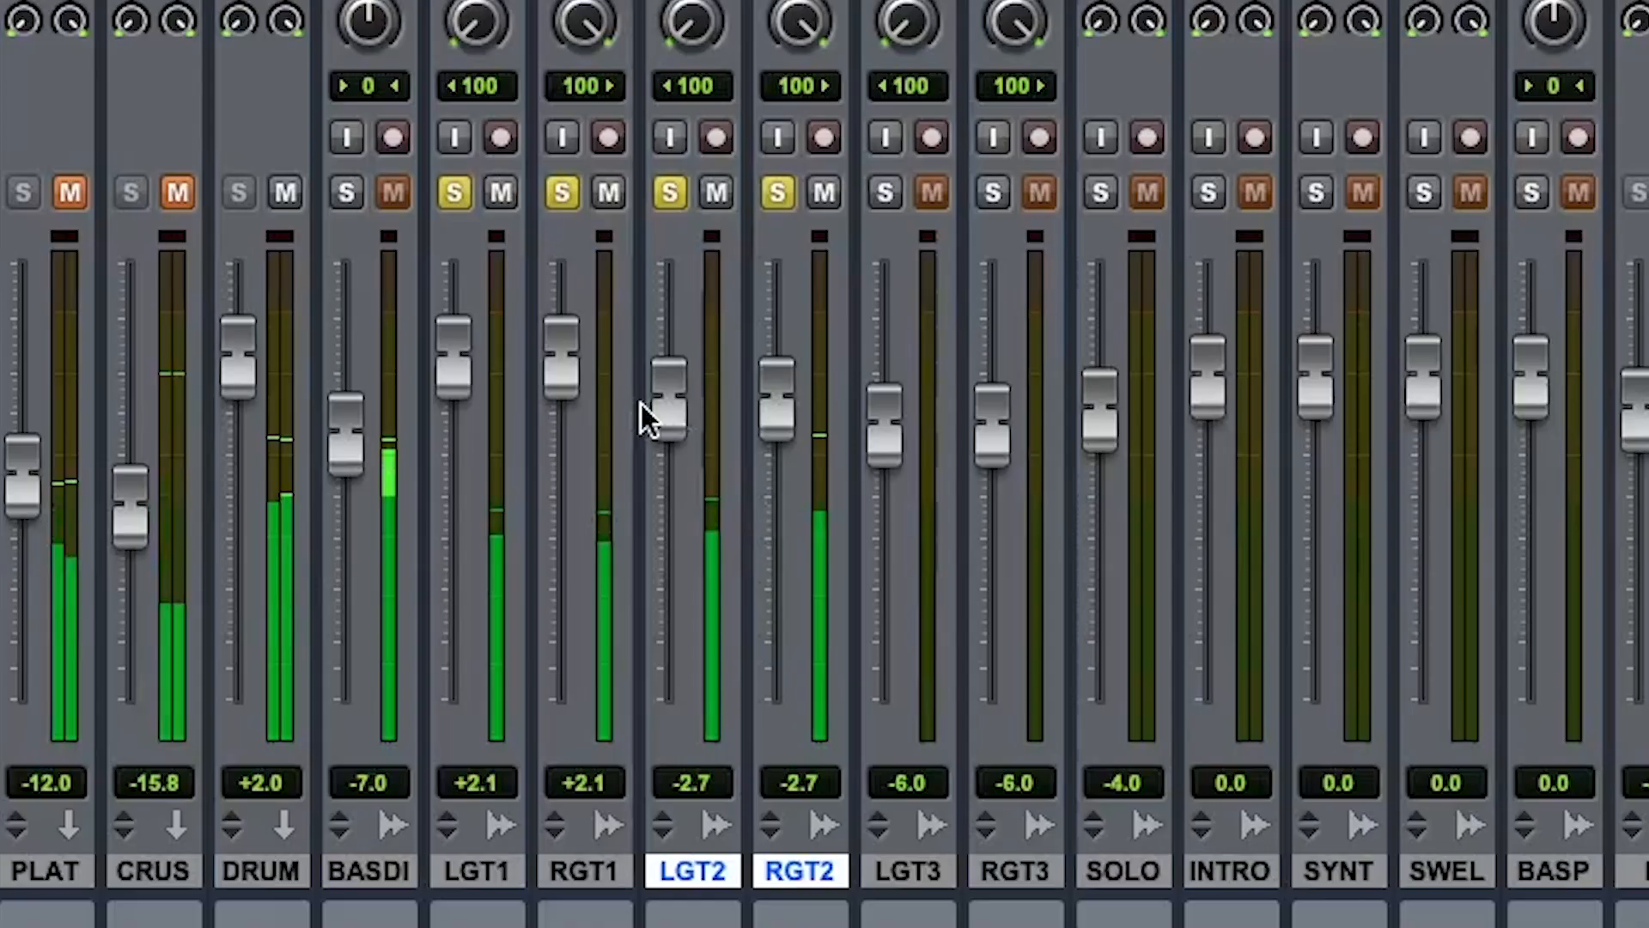
pyautogui.click(675, 196)
pyautogui.click(675, 196)
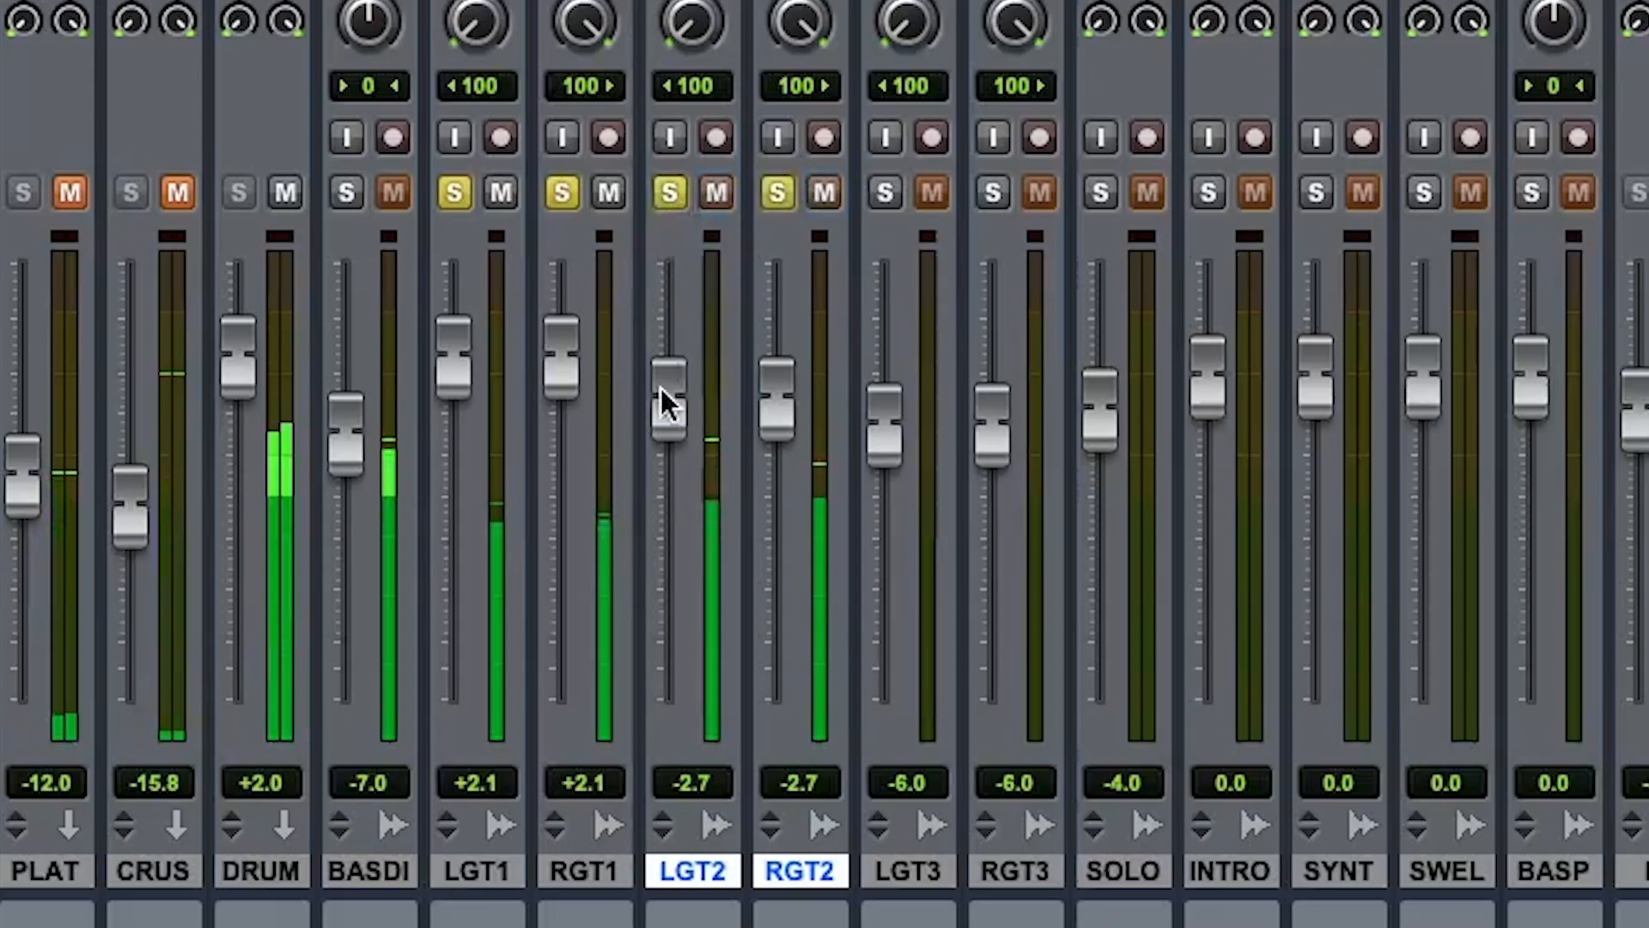
pyautogui.moveTo(661, 388); pyautogui.dragTo(661, 392)
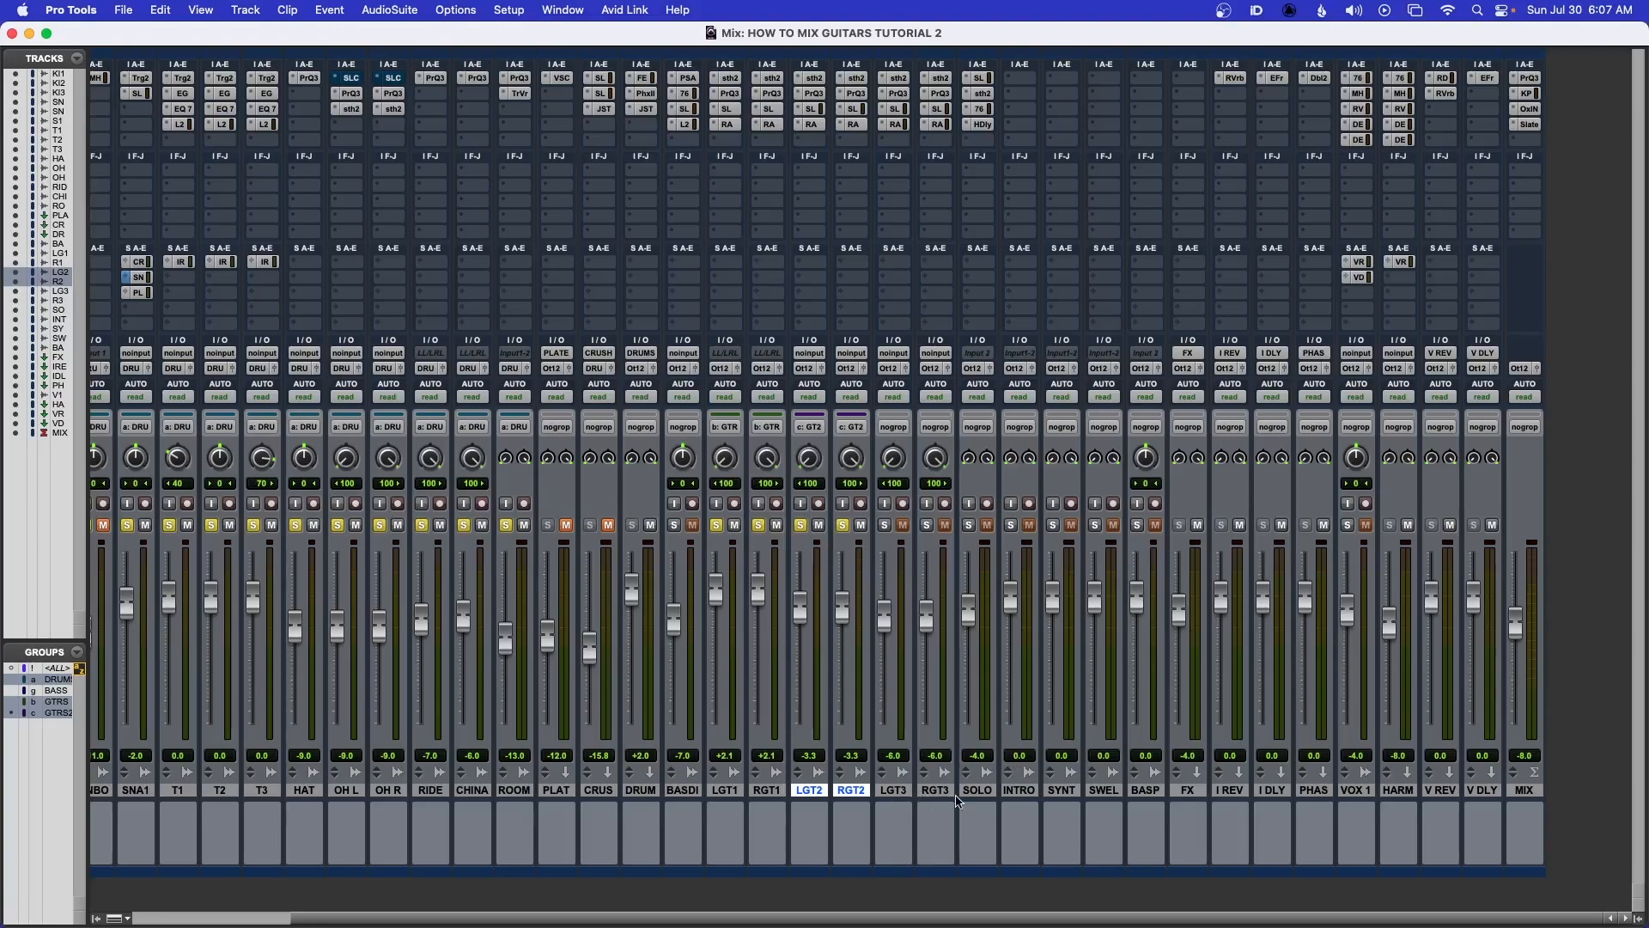
# Select LGT3 and RGT3 and create a new mix/edit group named GTRS3
pyautogui.click(900, 791)
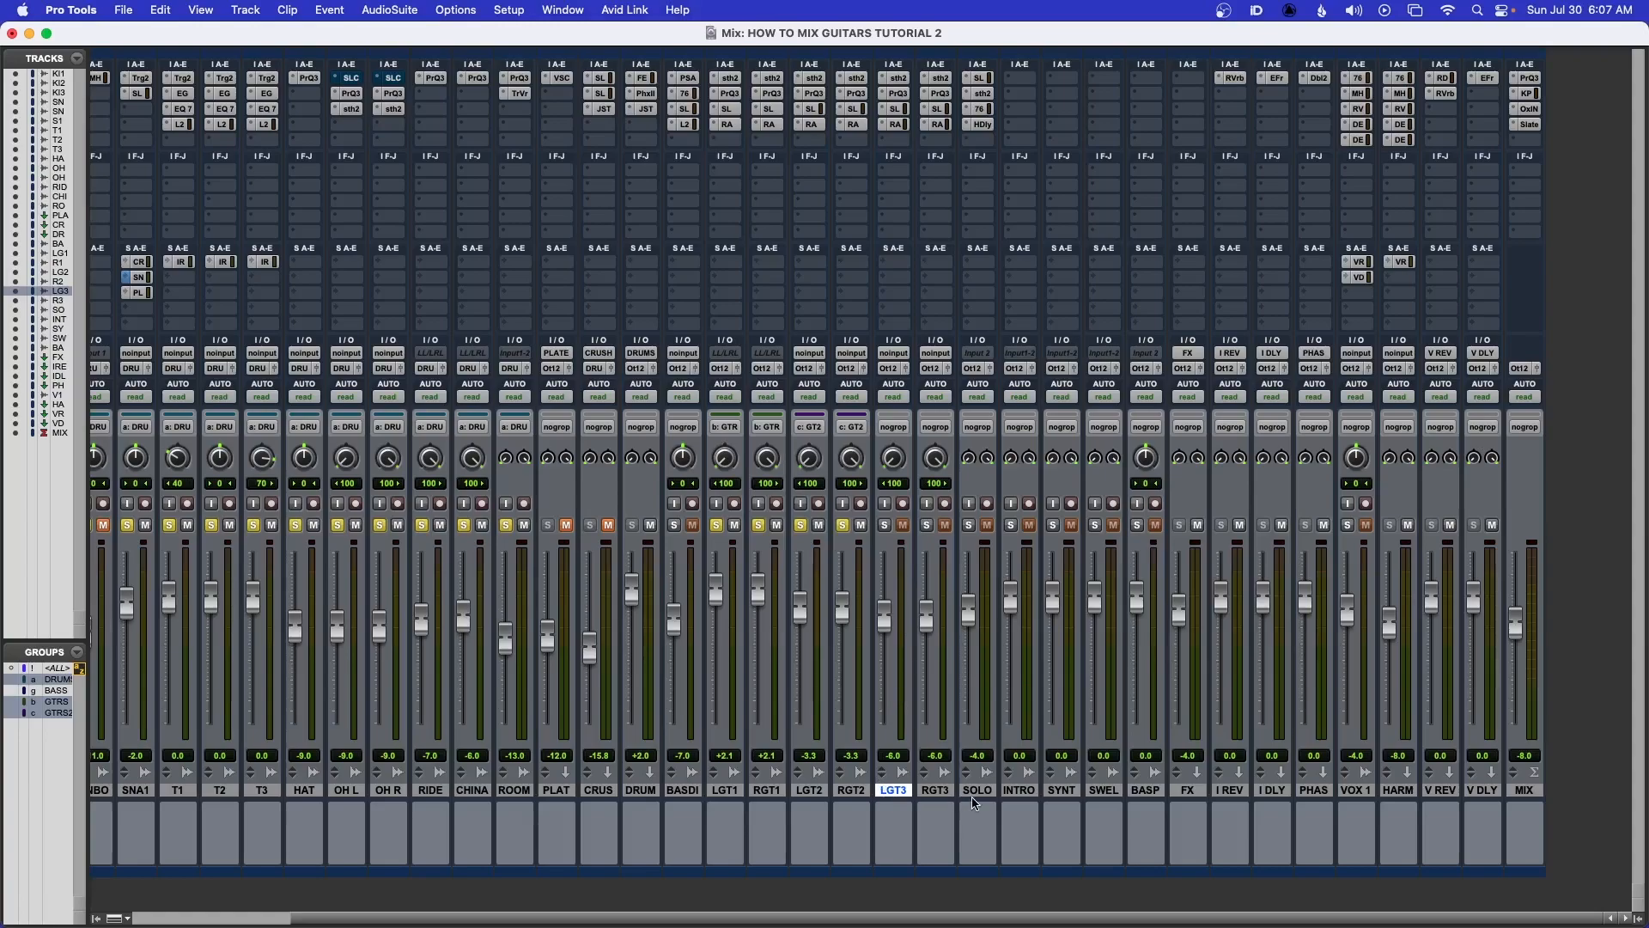
pyautogui.keyDown('shift'); pyautogui.click(934, 791); pyautogui.keyUp('shift')
pyautogui.press('super+g')
pyautogui.write('GTRS3')
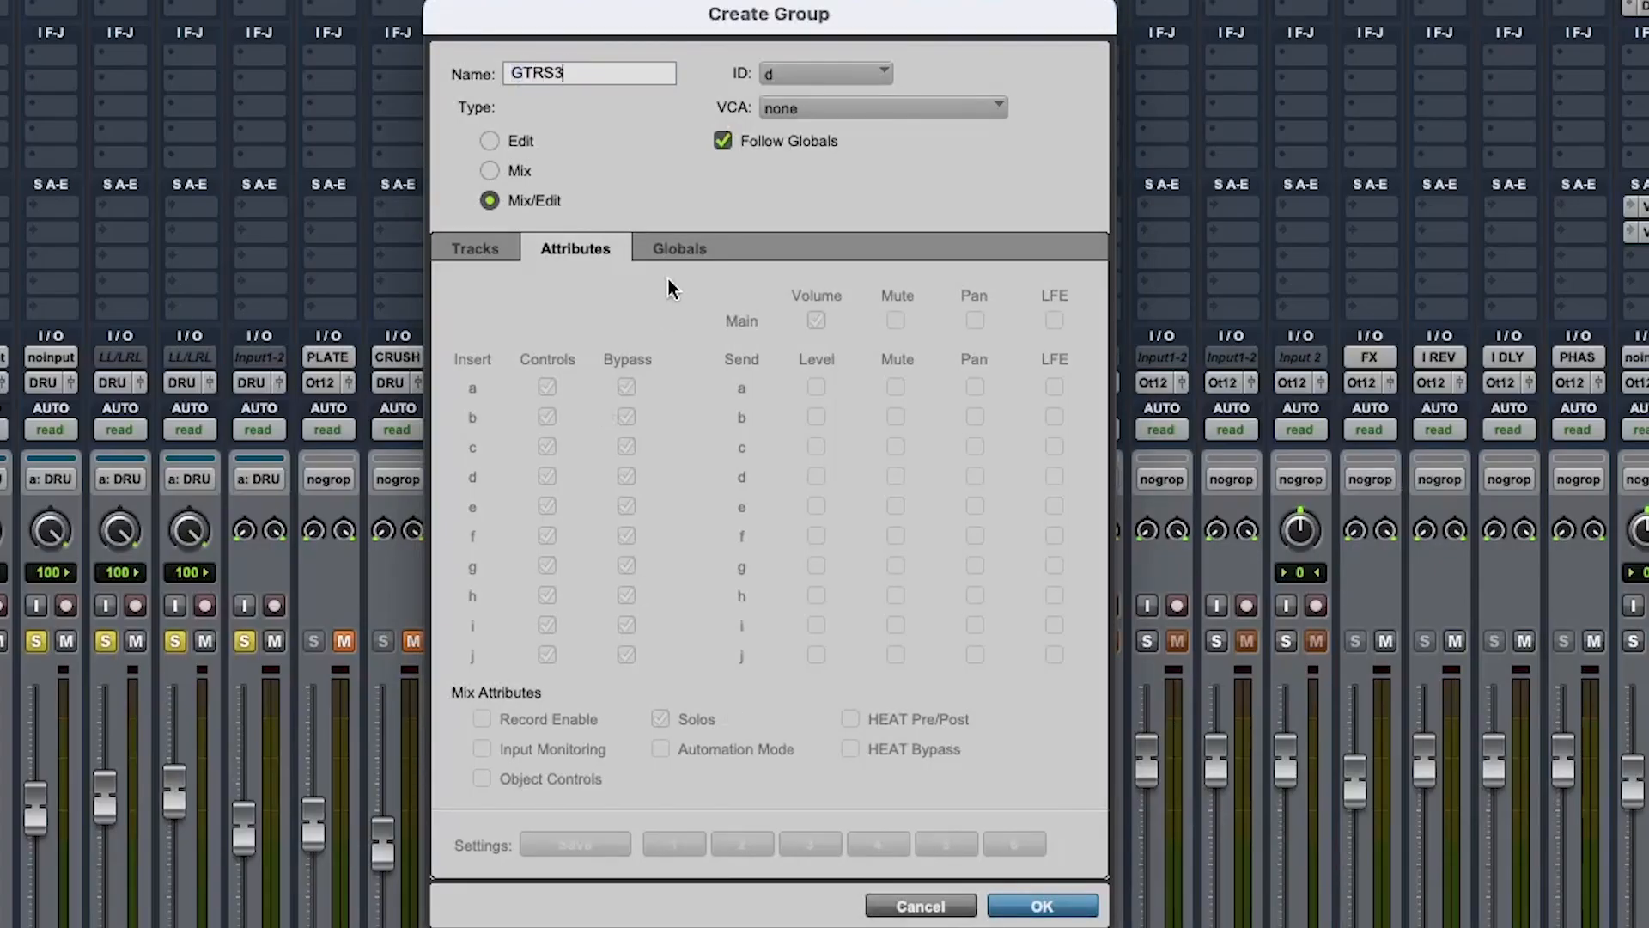
pyautogui.click(722, 140)
pyautogui.press('Return')
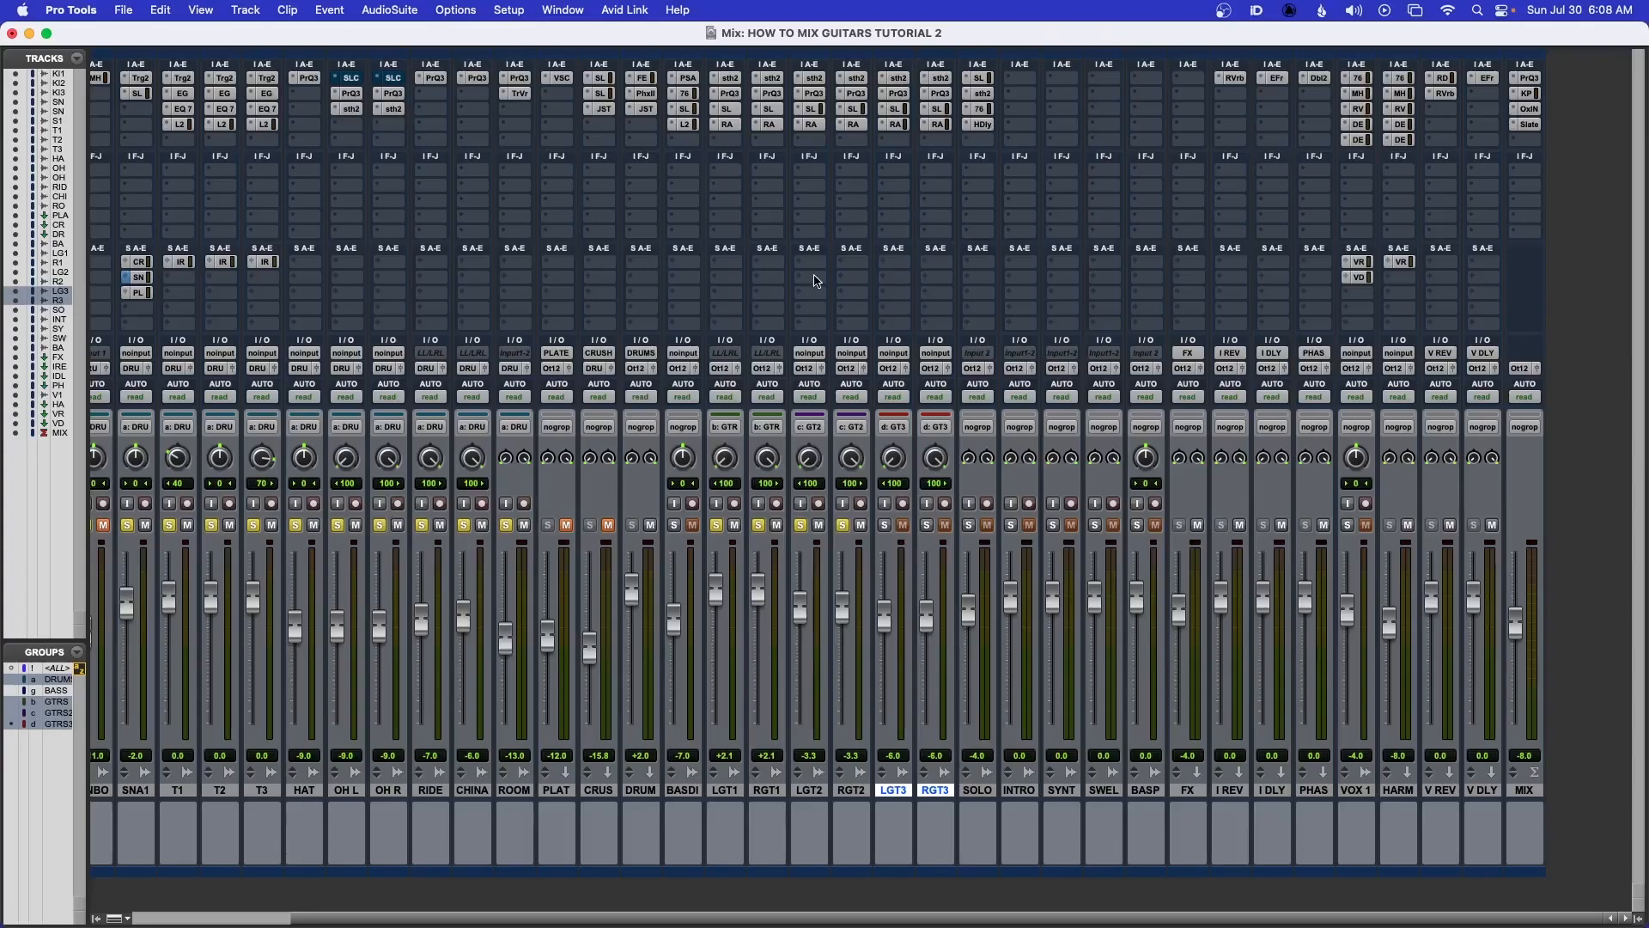
# Solo the grouped LGT3 and RGT3 tracks and switch to the Edit window
pyautogui.click(886, 526)
pyautogui.press('super+equal')
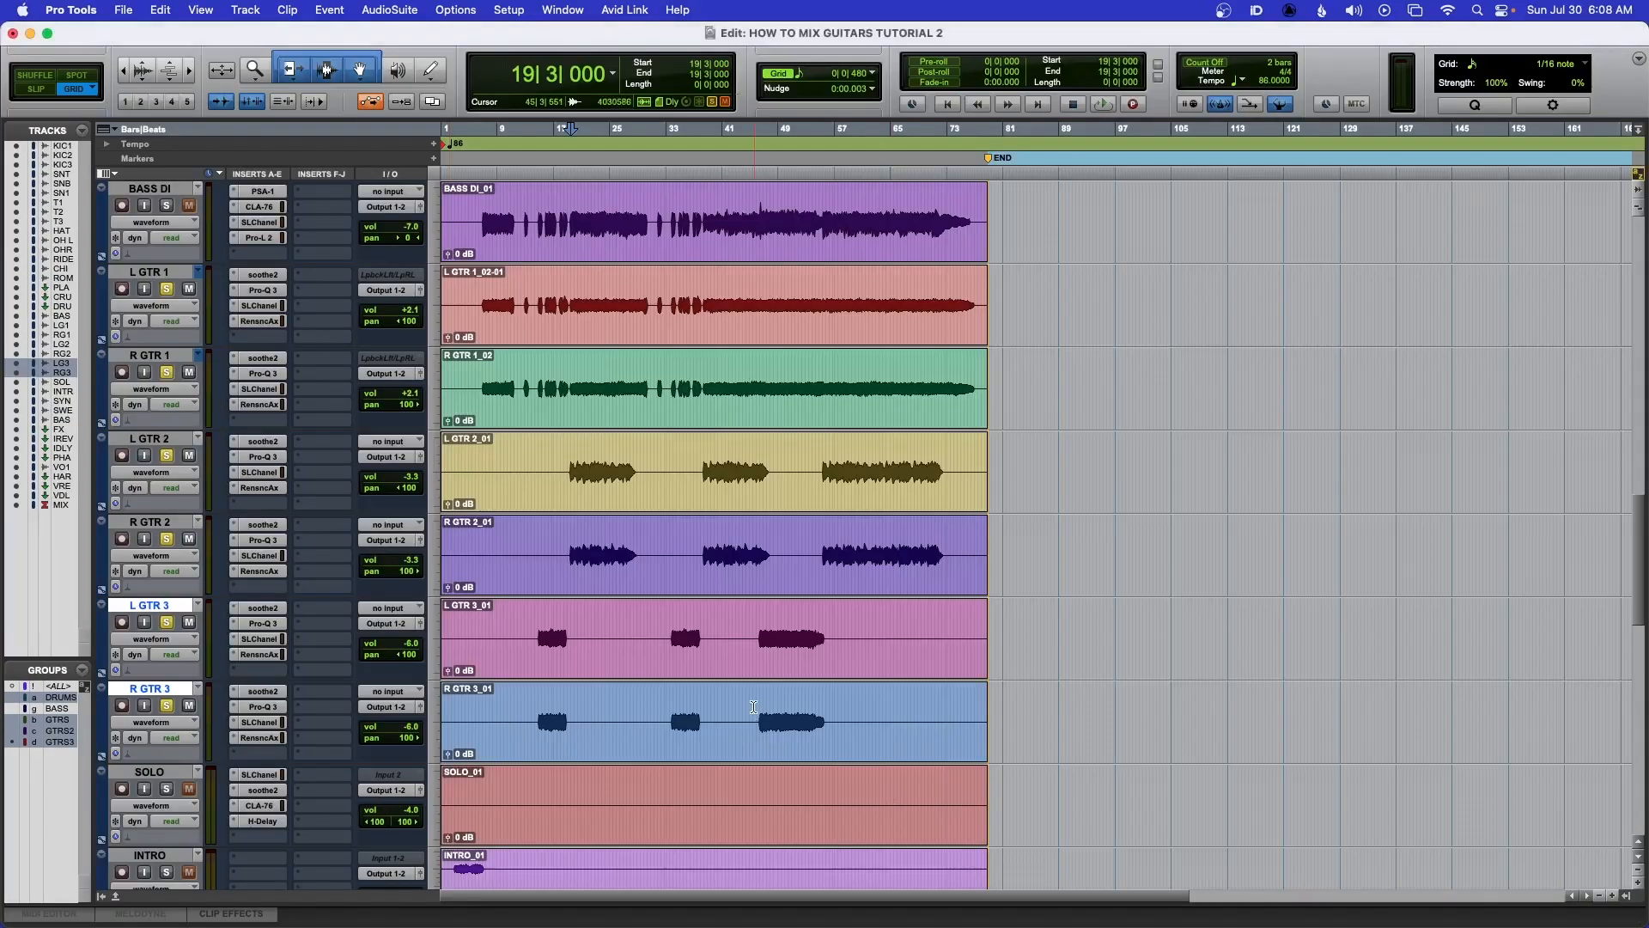
# Place the cursor in the guitar 3 clips around bar 33 and briefly play the arrangement from there
pyautogui.scroll(-3, 753, 707)
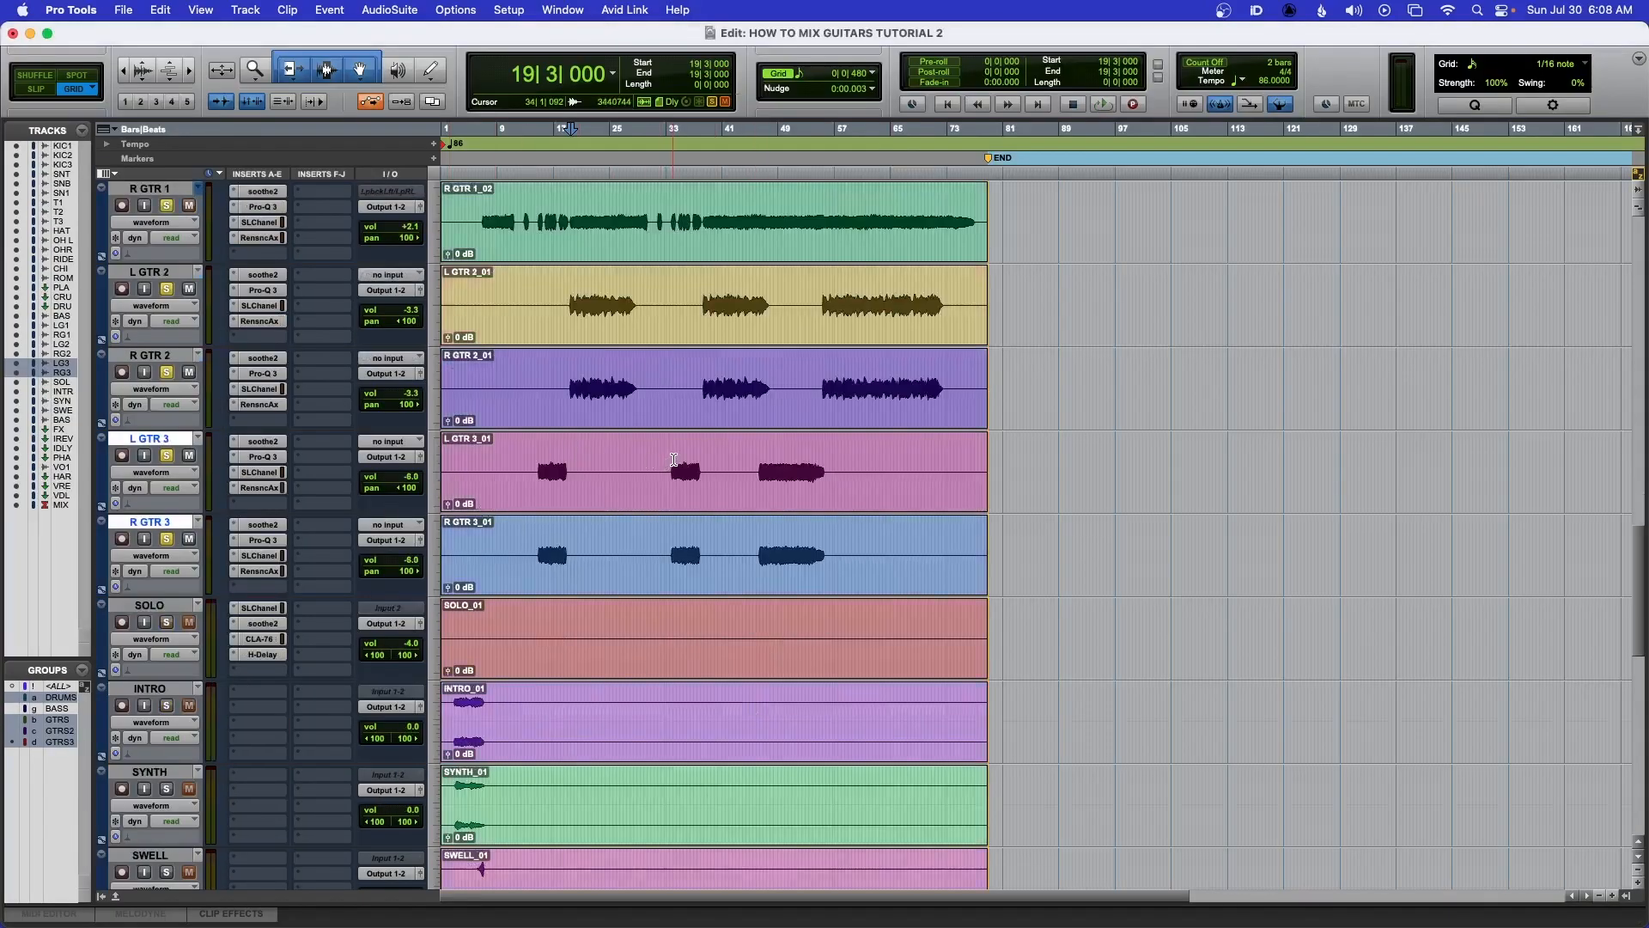
pyautogui.click(669, 457)
pyautogui.press('space')
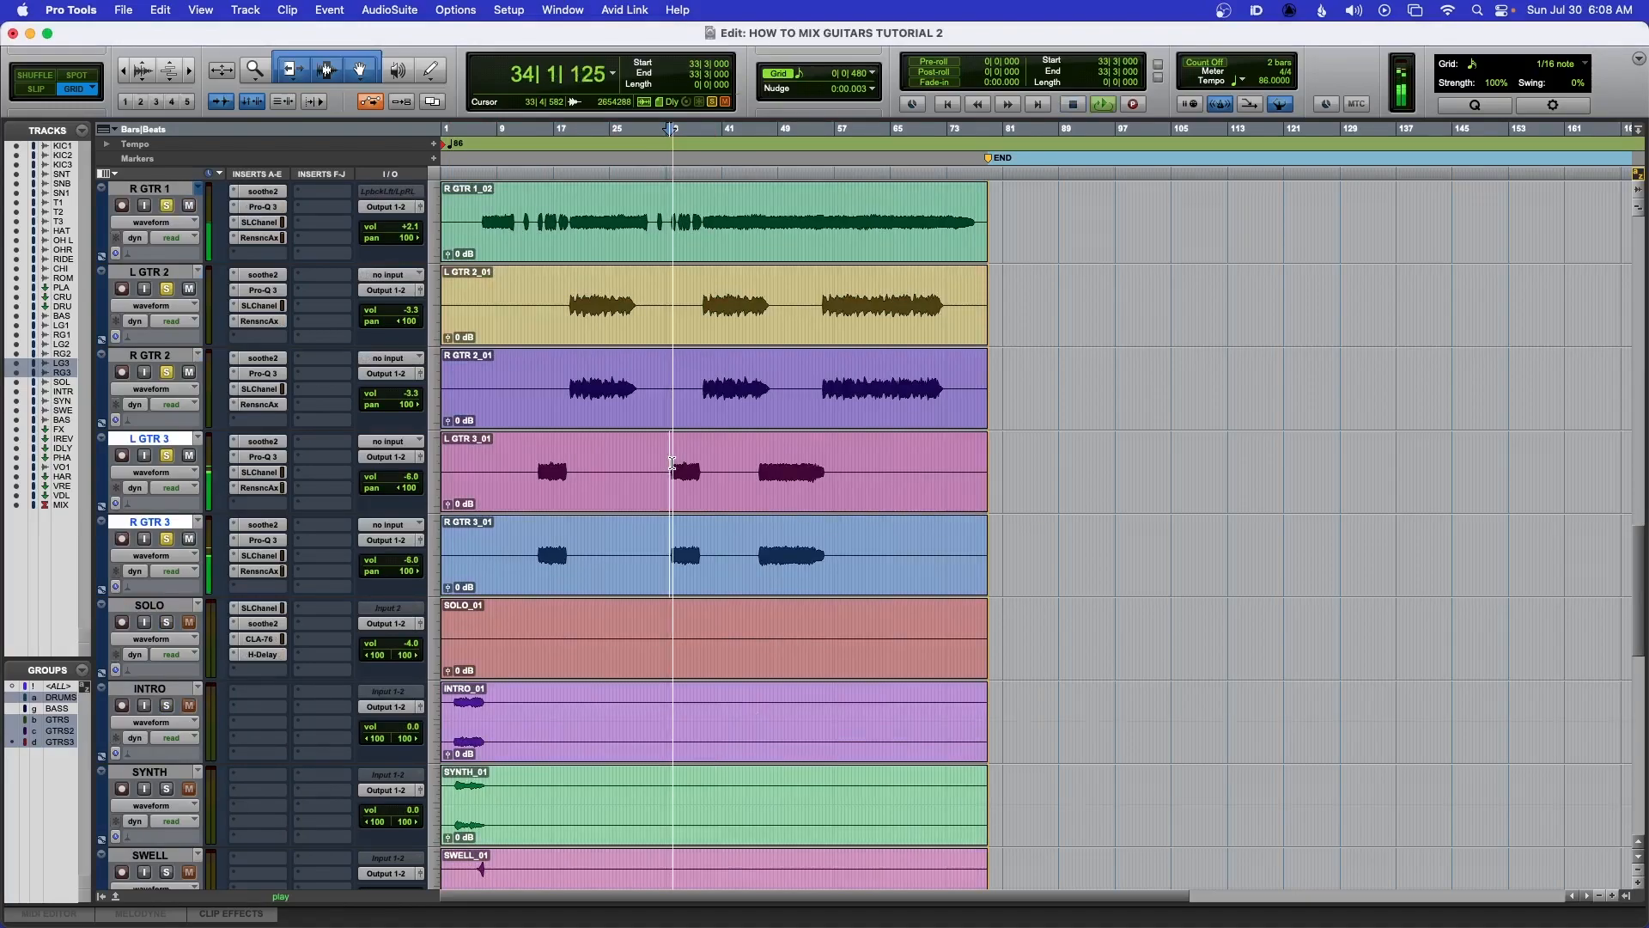
pyautogui.press('space')
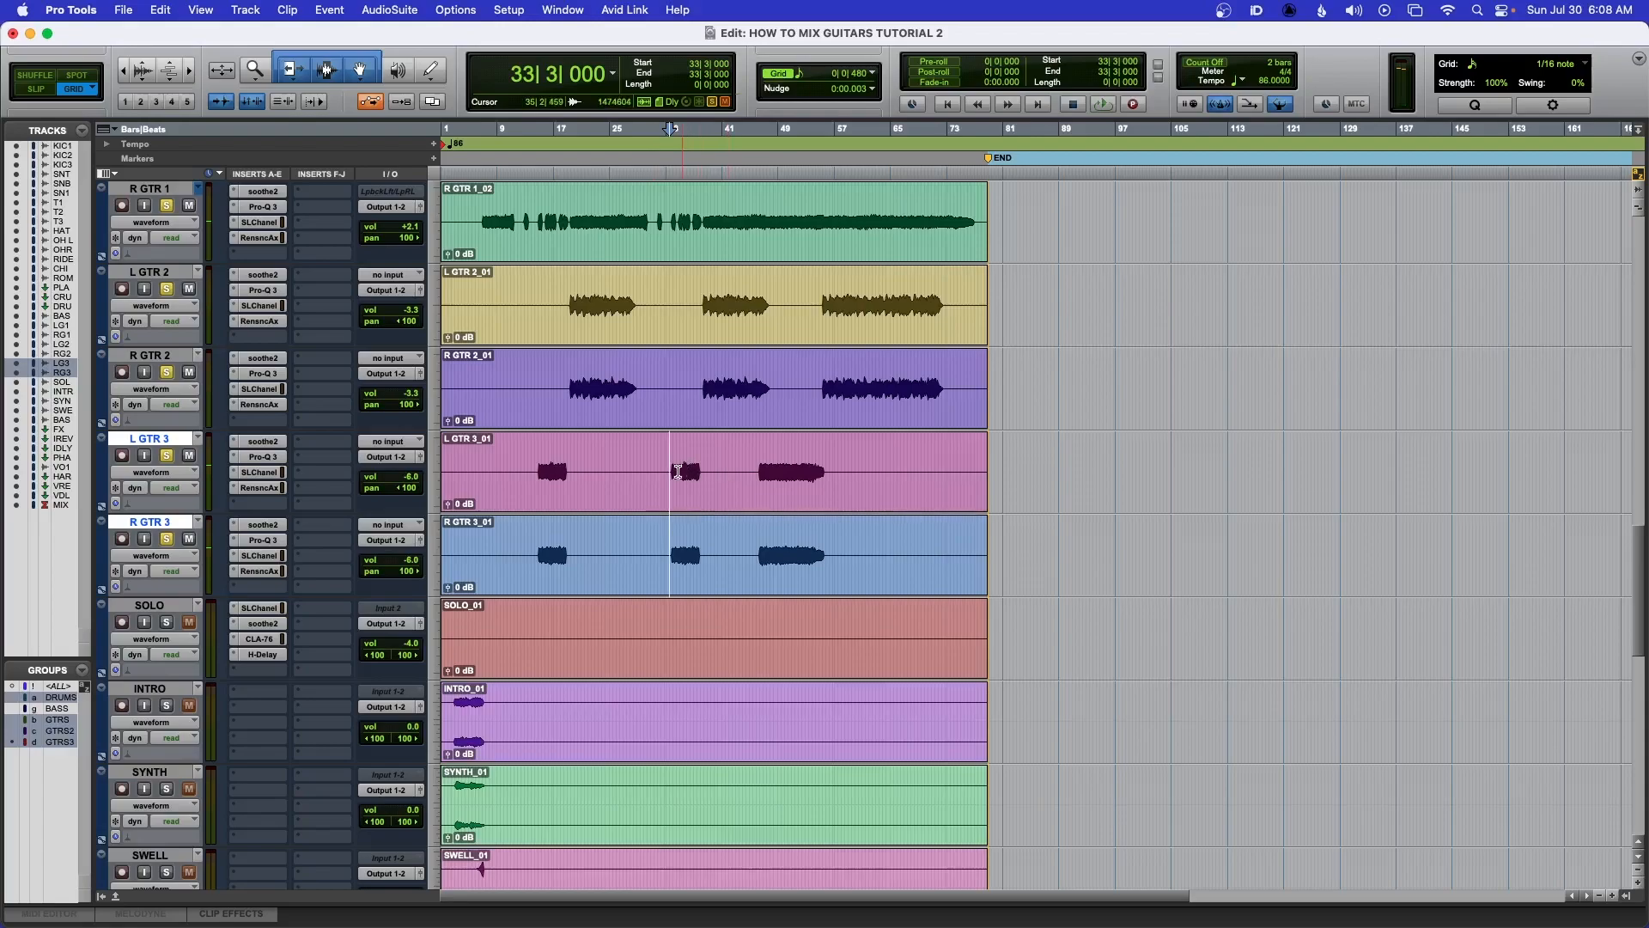
# Zoom in, select bars 34 to 37 on the LGT3/RGT3 tracks and play the selection
pyautogui.press('super+bracketright')
pyautogui.press('super+bracketright')
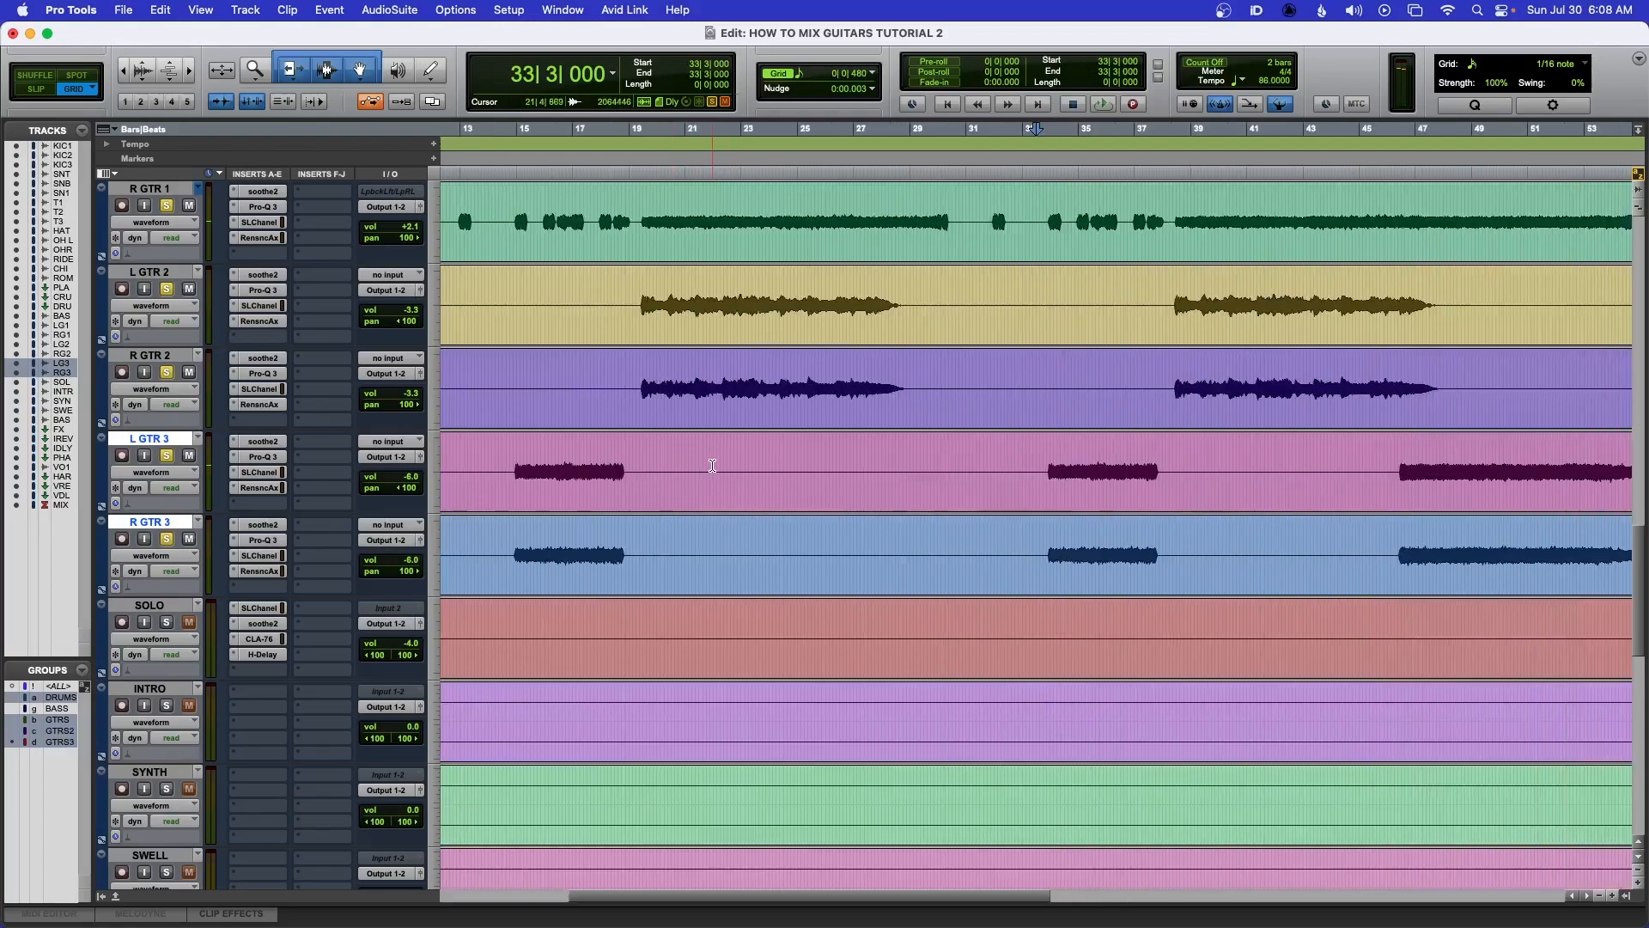
pyautogui.press('super+bracketright')
pyautogui.moveTo(773, 456); pyautogui.dragTo(976, 459)
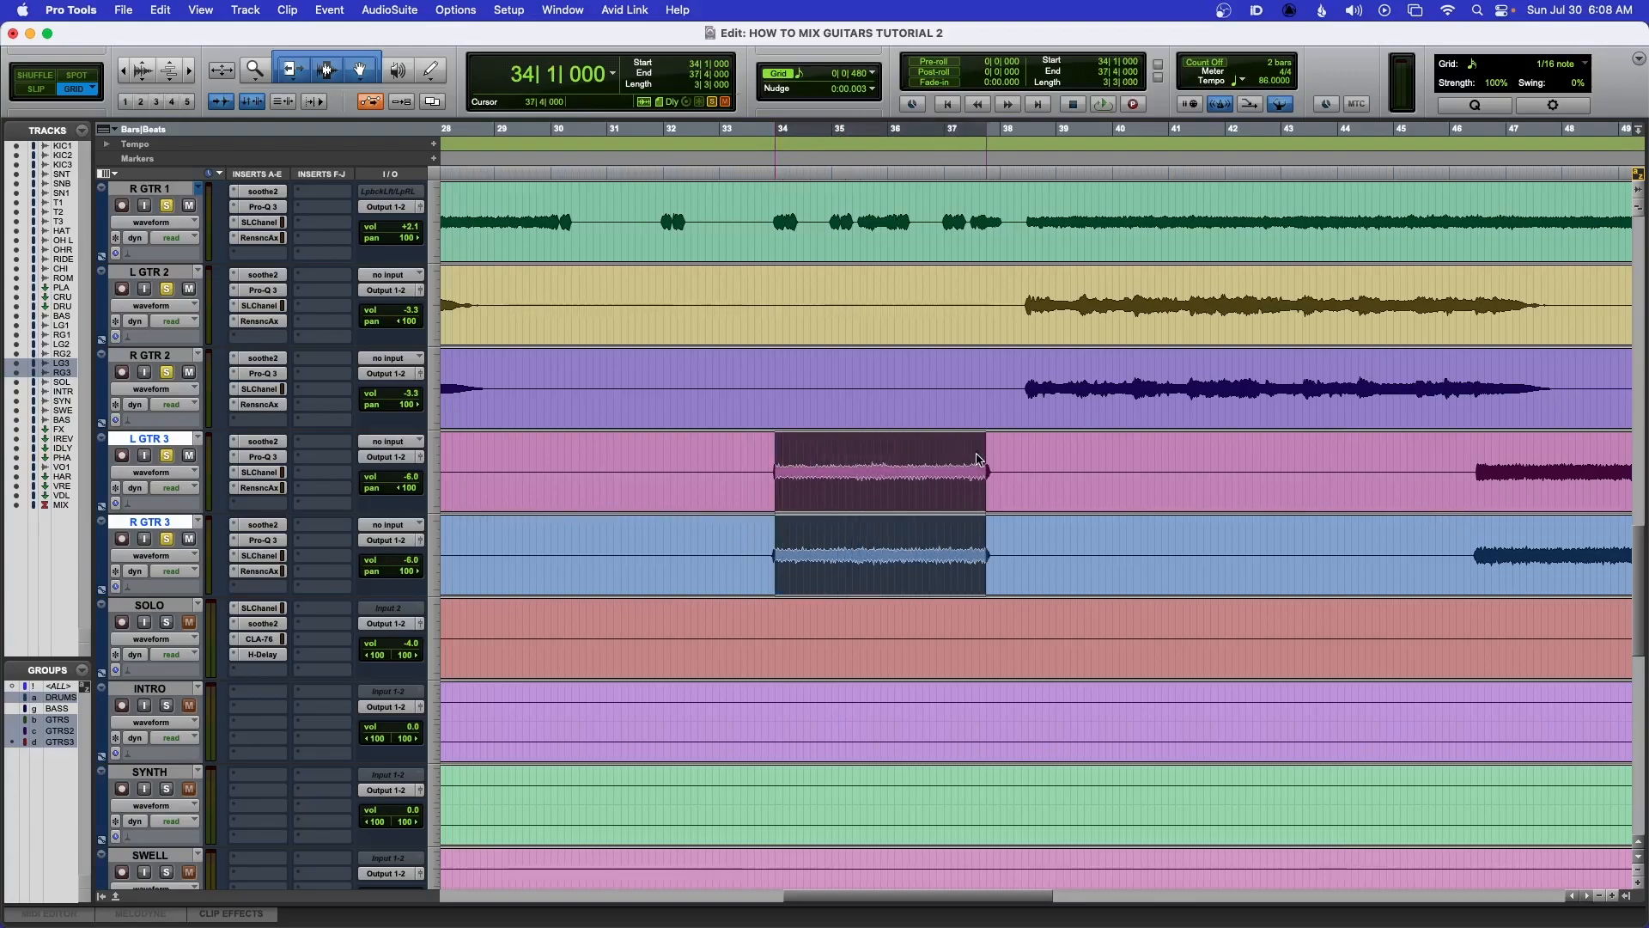
pyautogui.keyDown('super'); pyautogui.click(167, 455); pyautogui.keyUp('super')
pyautogui.press('space')
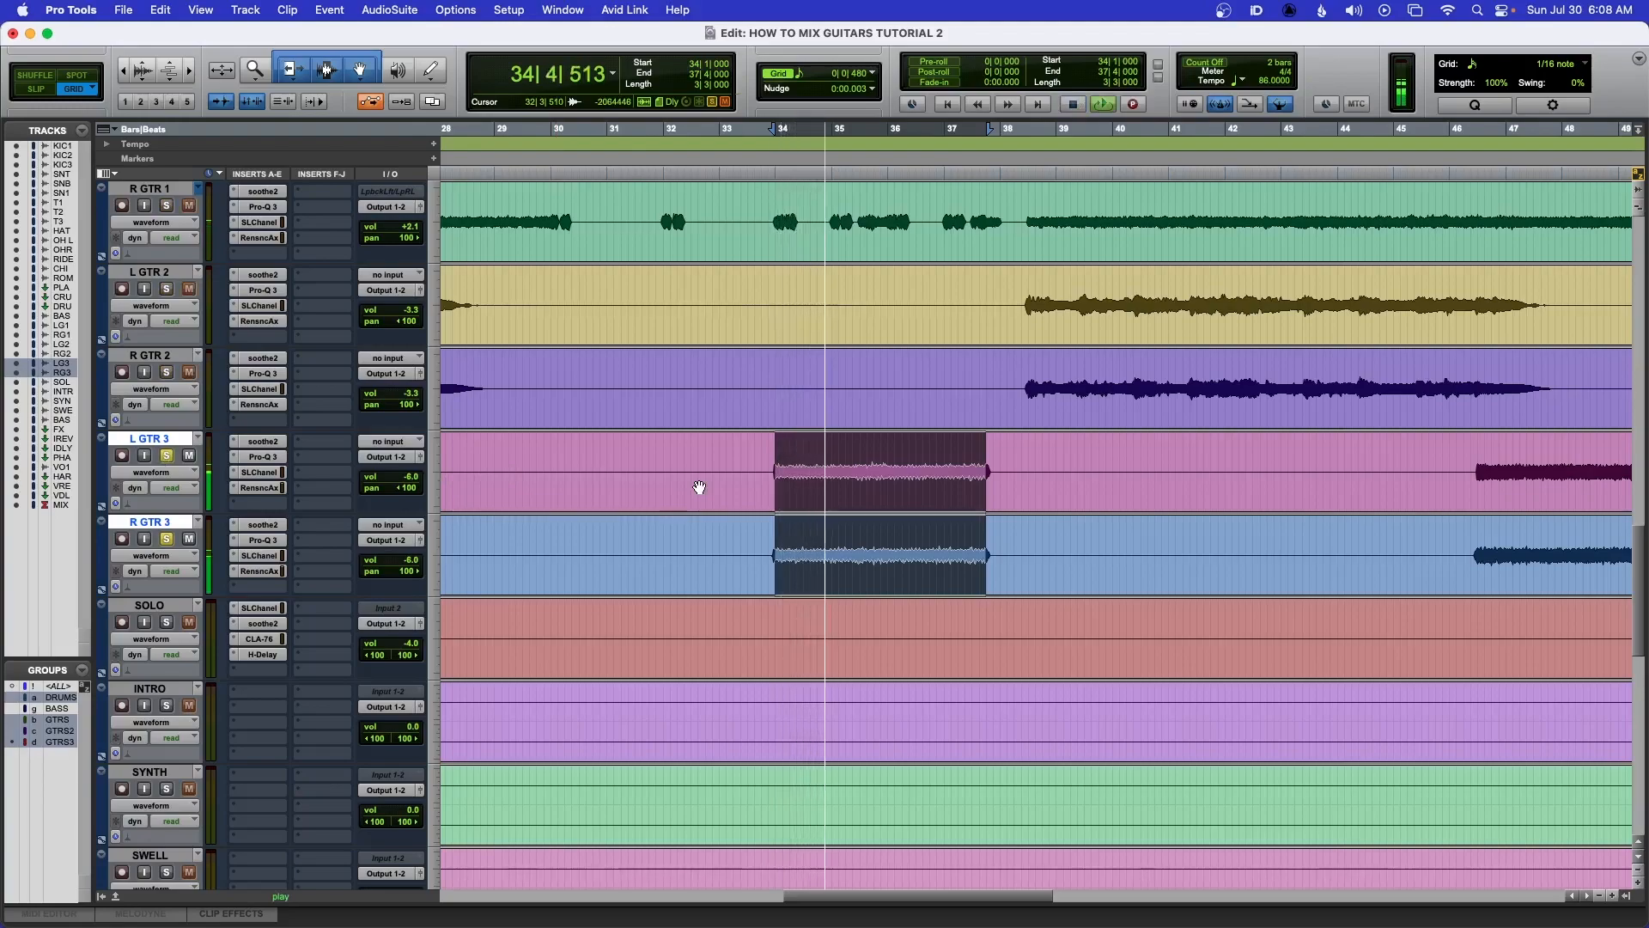
pyautogui.press('space')
# Zoom out, select the guitar 3 section starting at bar 46|2|480 and play it
pyautogui.press('super+bracketleft')
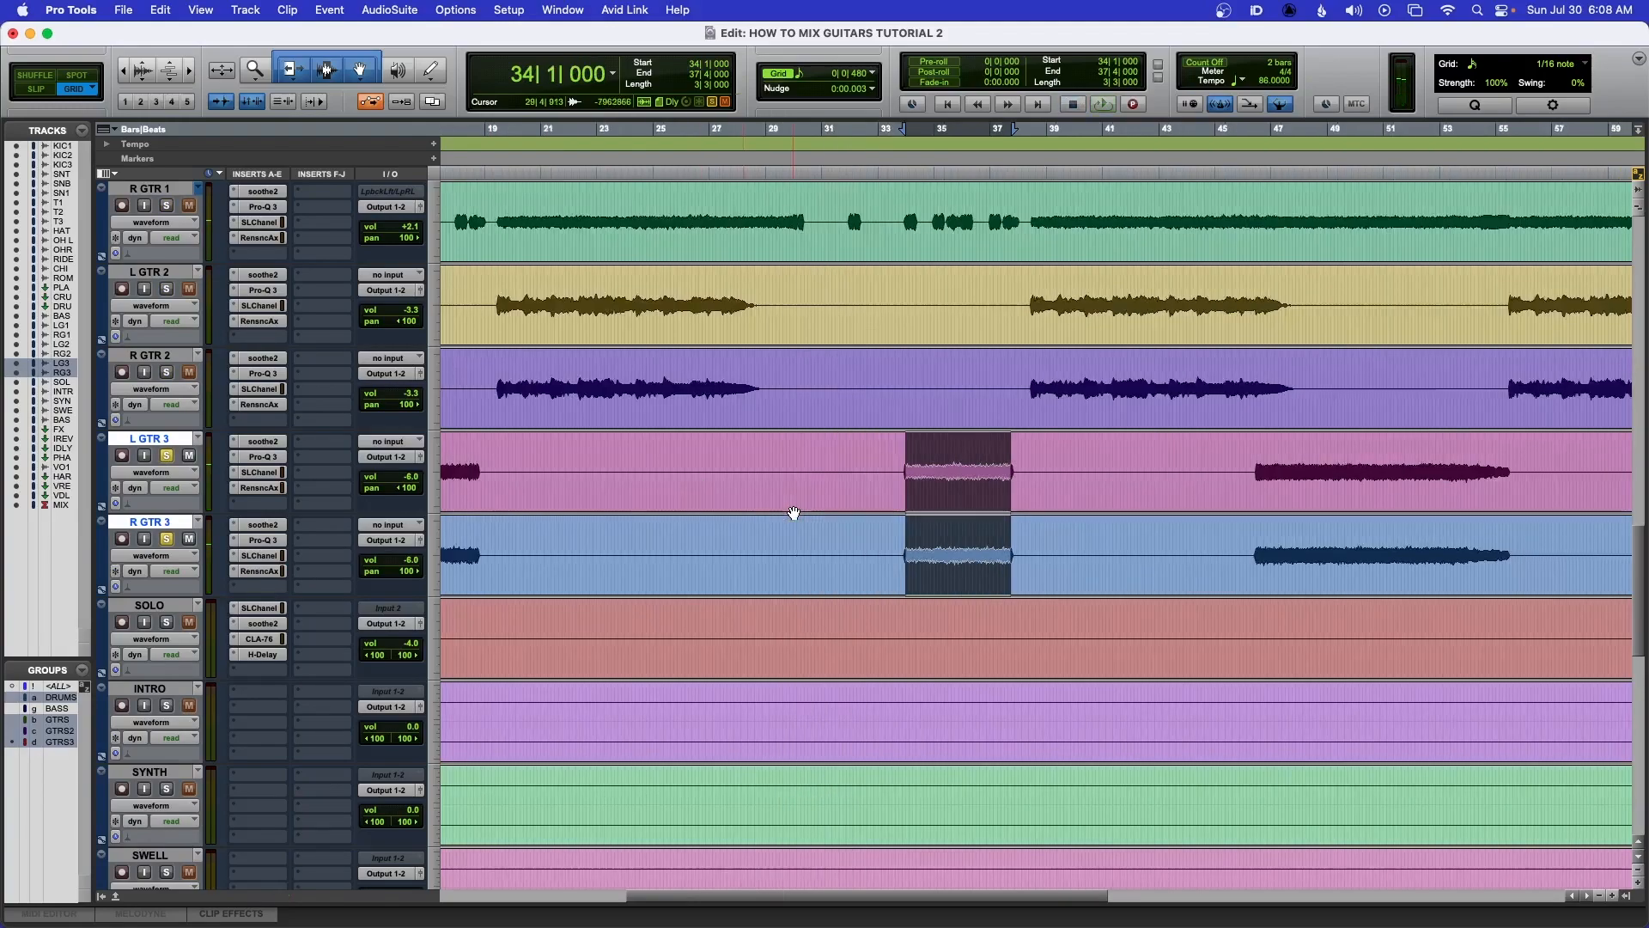
pyautogui.press('super+bracketleft')
pyautogui.moveTo(871, 446); pyautogui.dragTo(1000, 457)
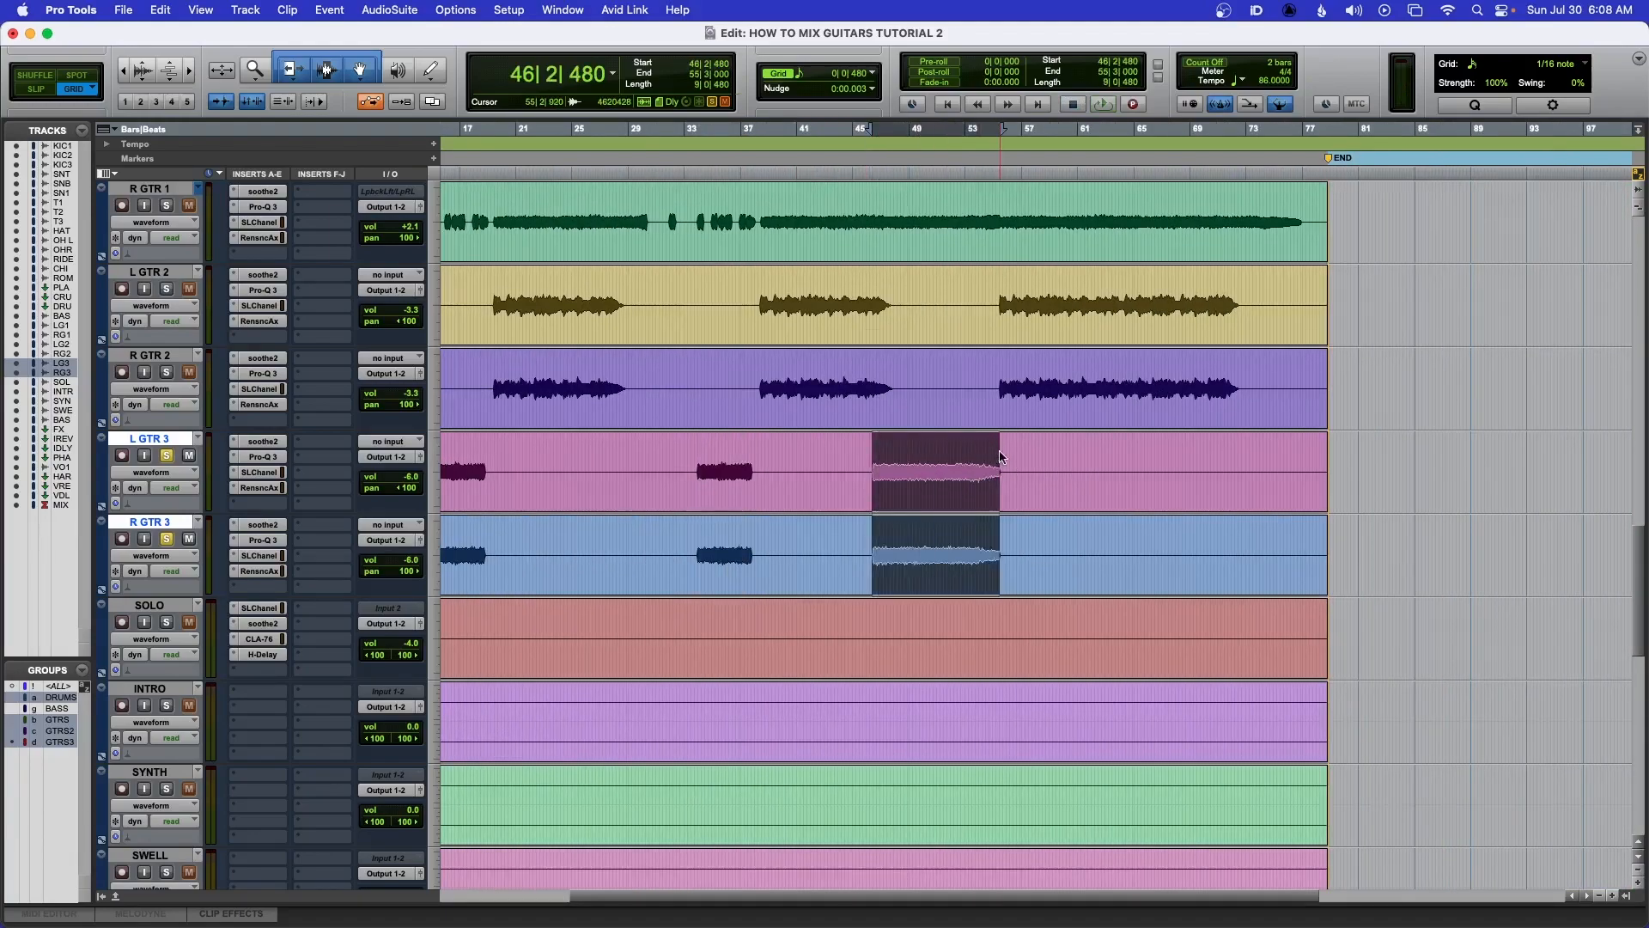
pyautogui.press('space')
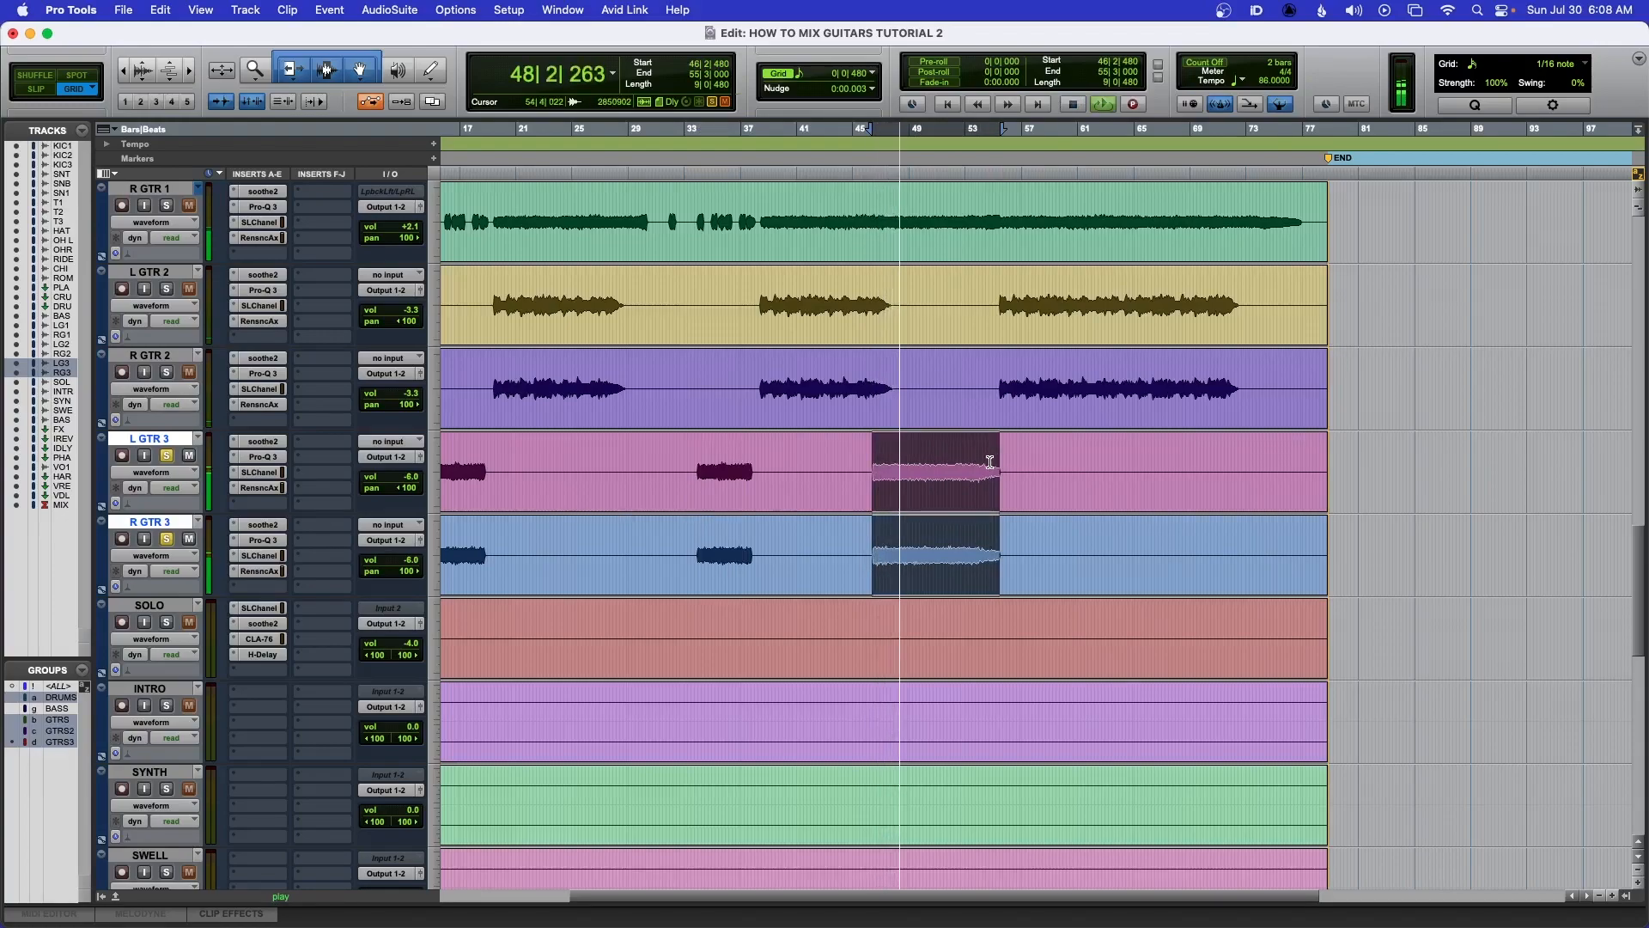
pyautogui.press('space')
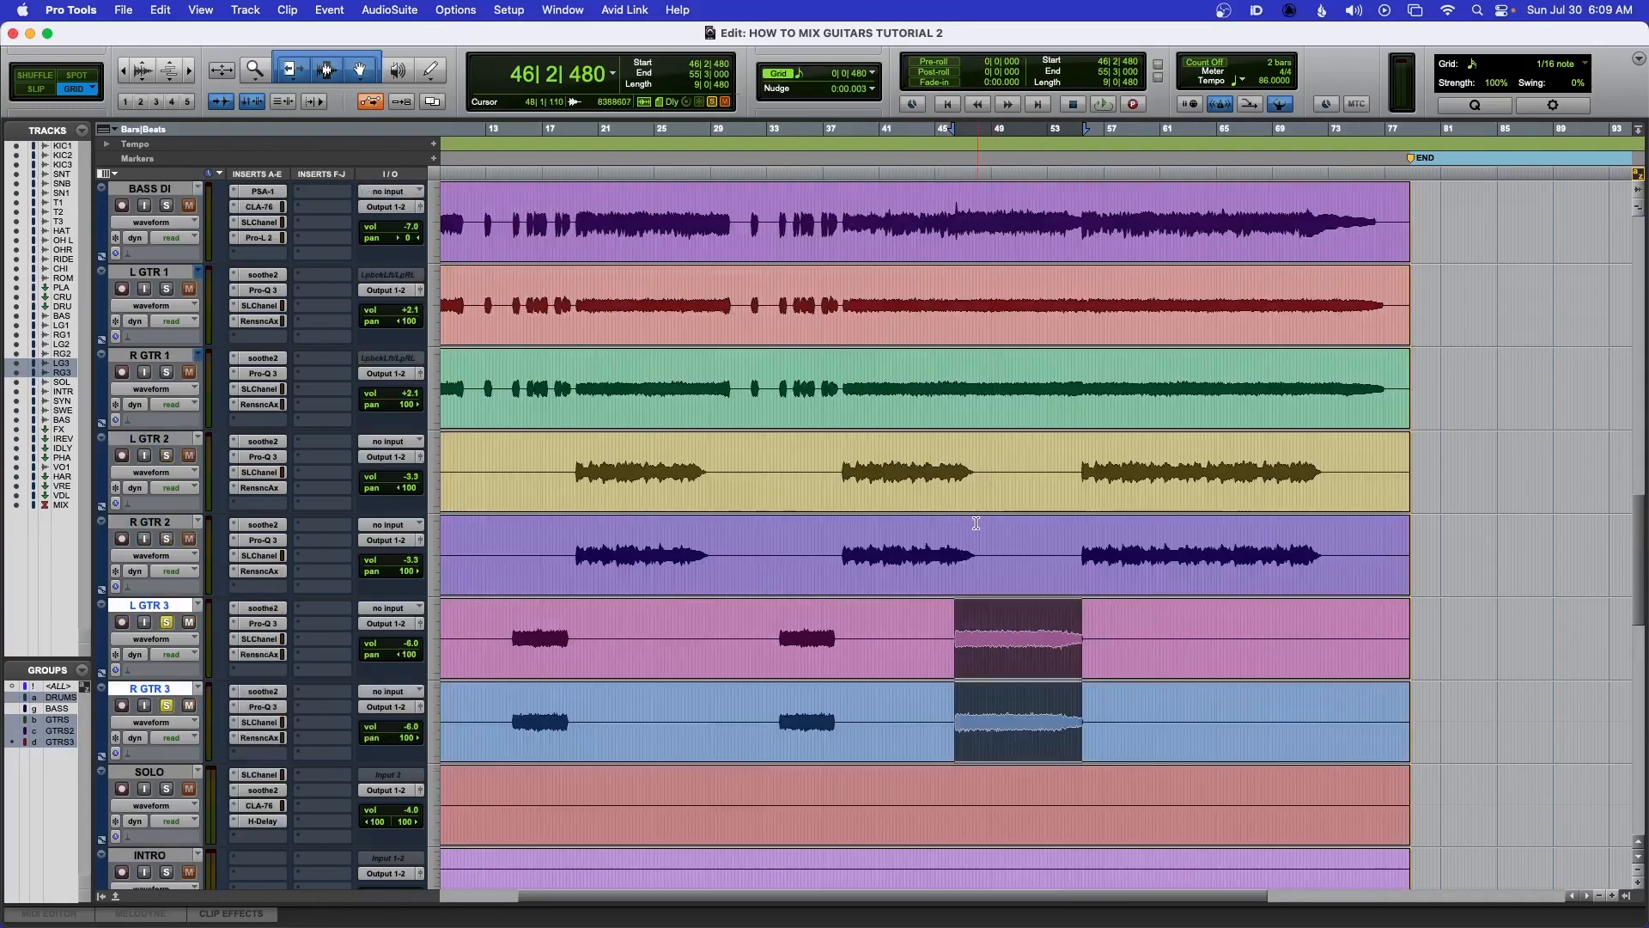
# Zoom in on the start of the guitar 3 clip near bar 46, place the cursor there, and zoom back out
pyautogui.moveTo(961, 293); pyautogui.dragTo(1077, 295)
pyautogui.moveTo(959, 612); pyautogui.dragTo(1073, 613)
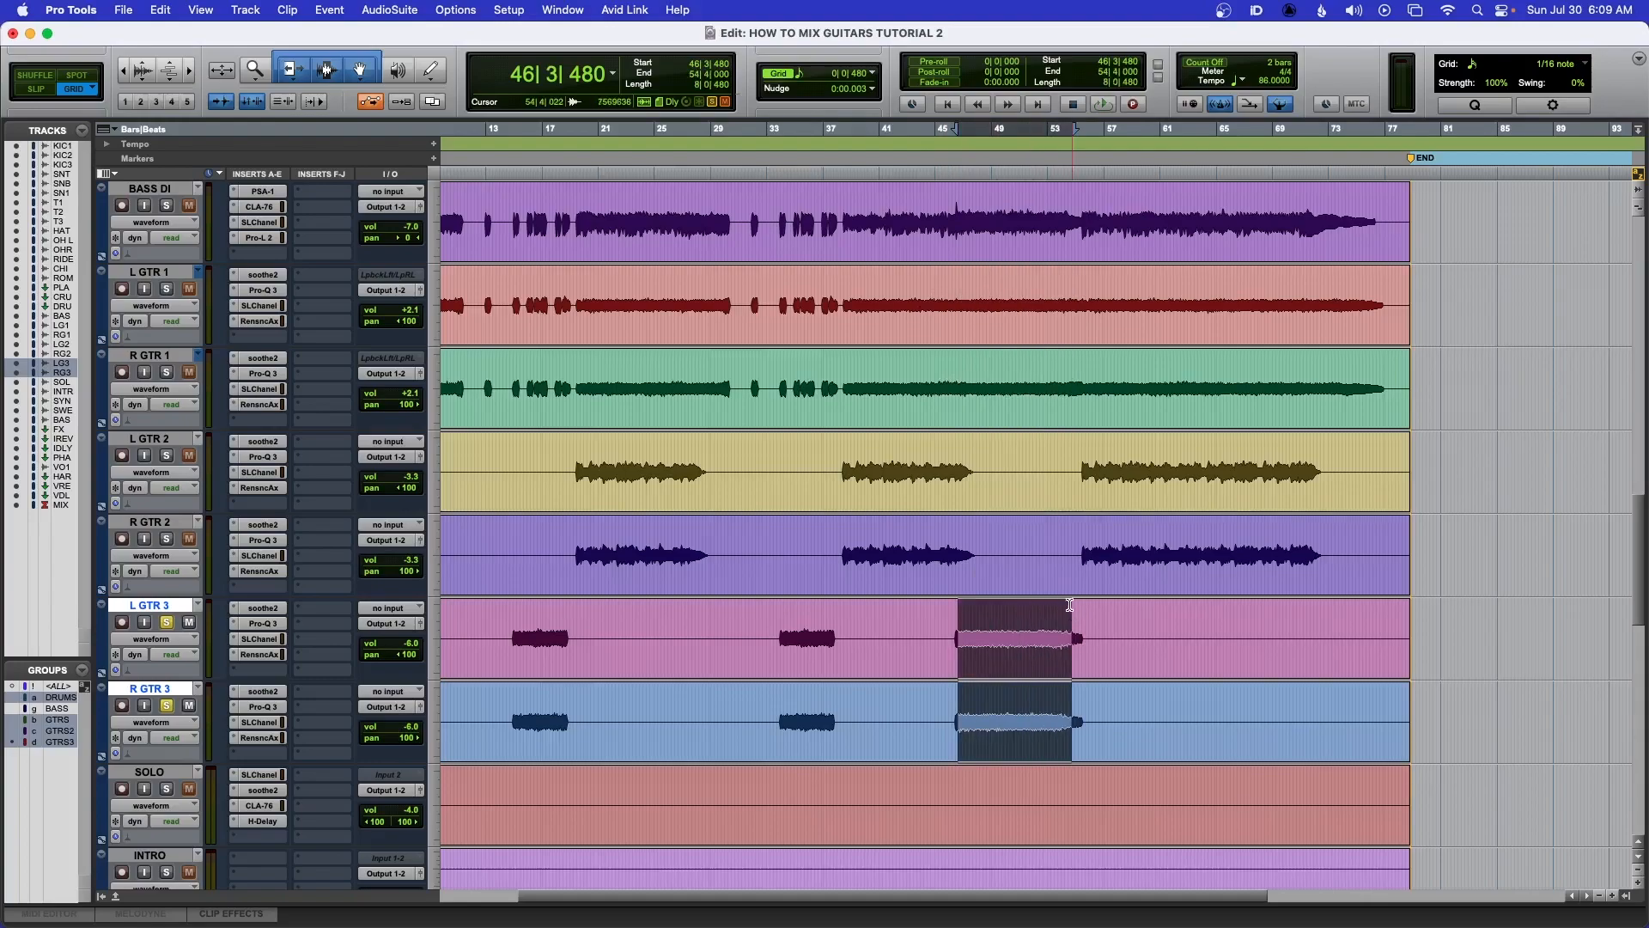
pyautogui.click(955, 627)
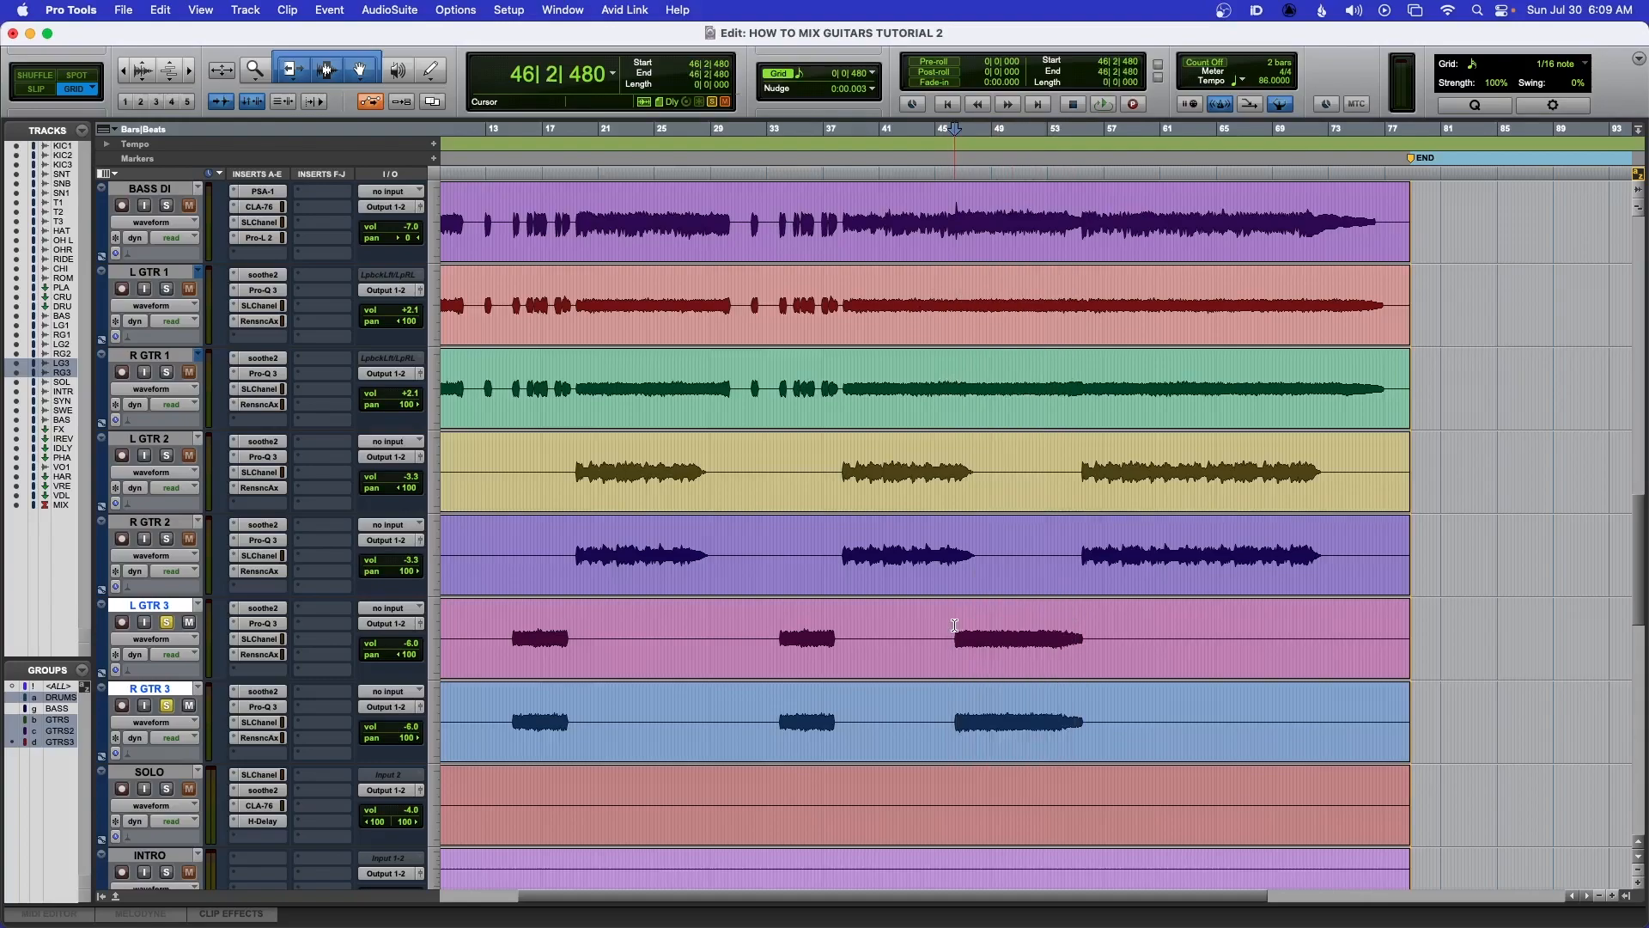
pyautogui.press('t')
pyautogui.press('t')
pyautogui.press('t')
pyautogui.press('t')
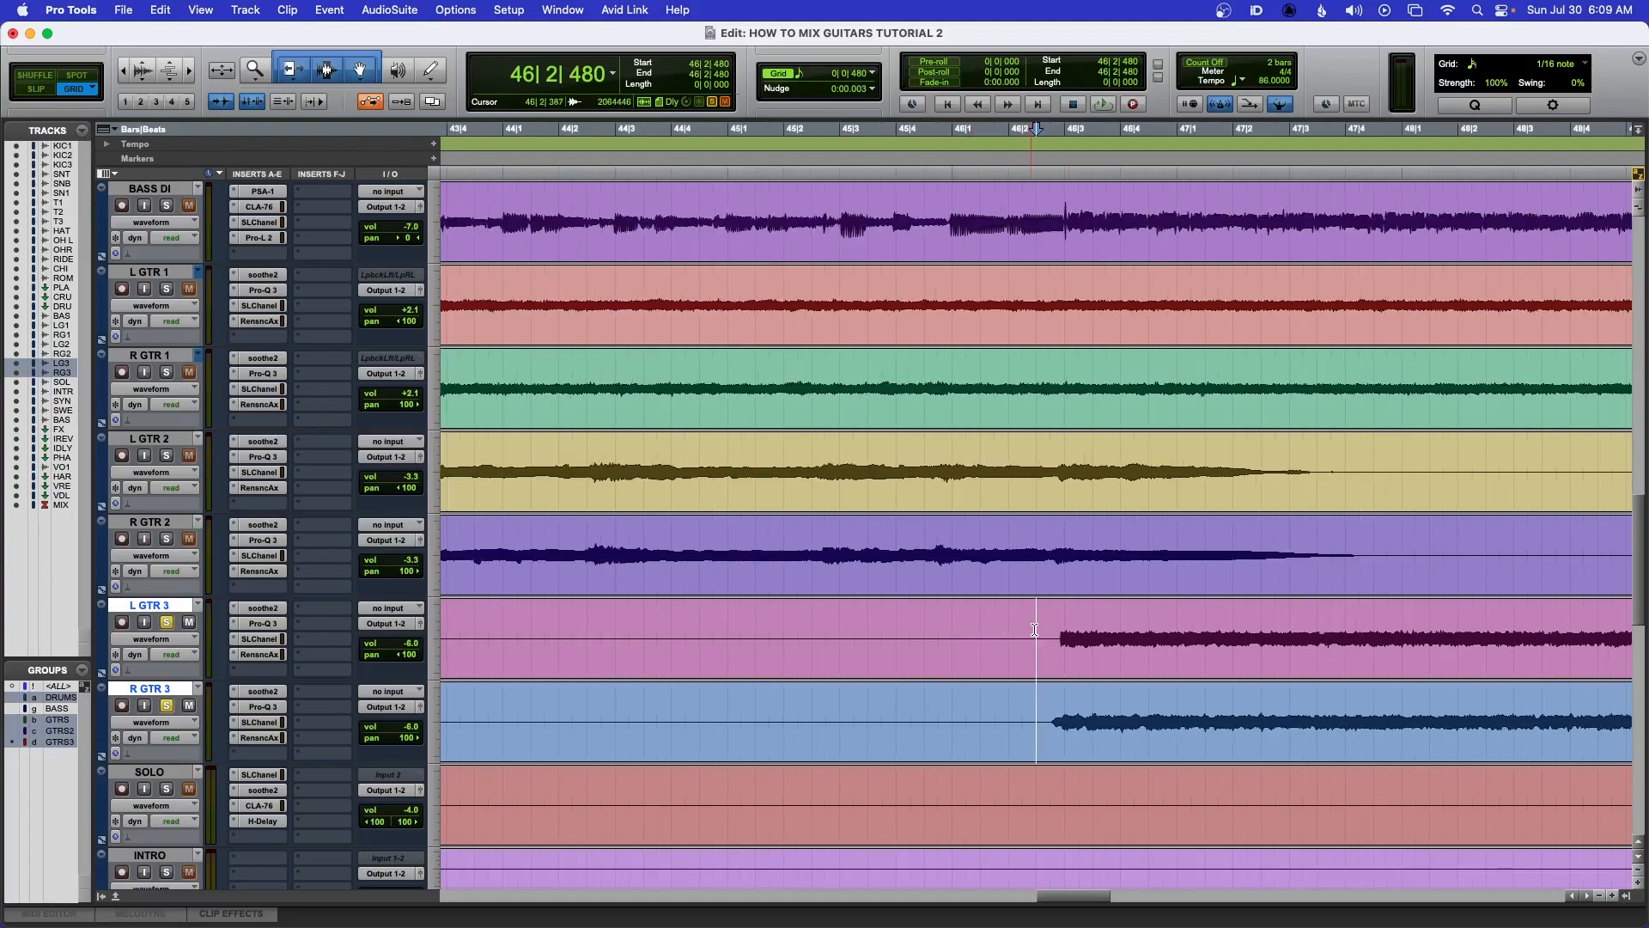
pyautogui.click(1065, 621)
pyautogui.press('r')
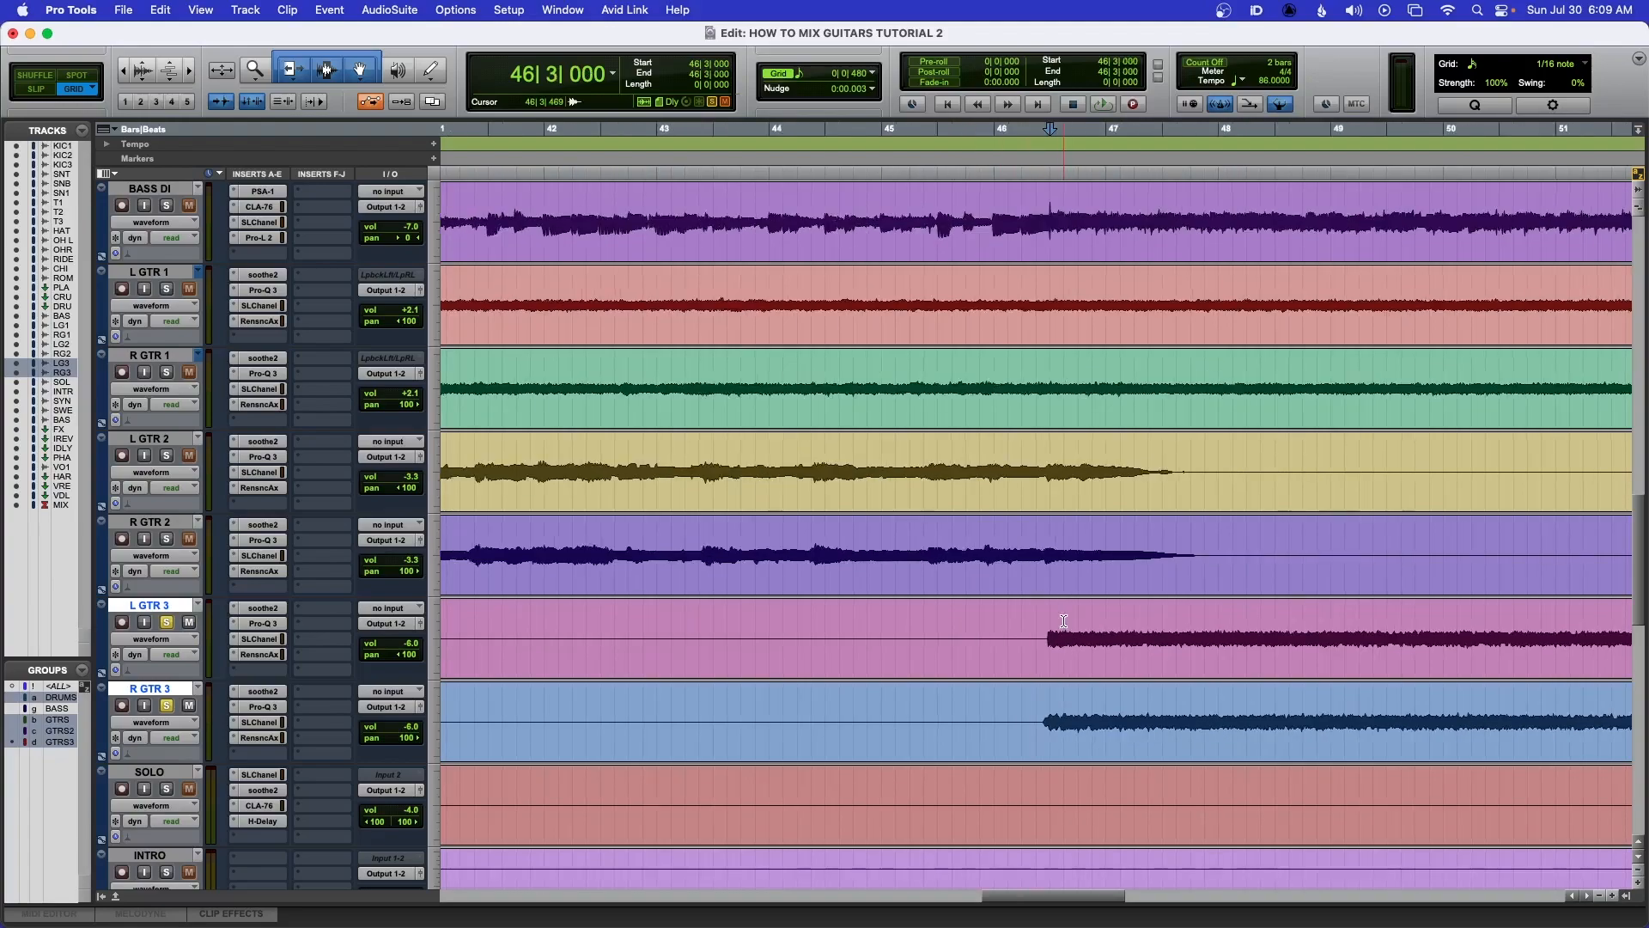
pyautogui.press('r')
pyautogui.press('r')
pyautogui.press('r')
pyautogui.press('r')
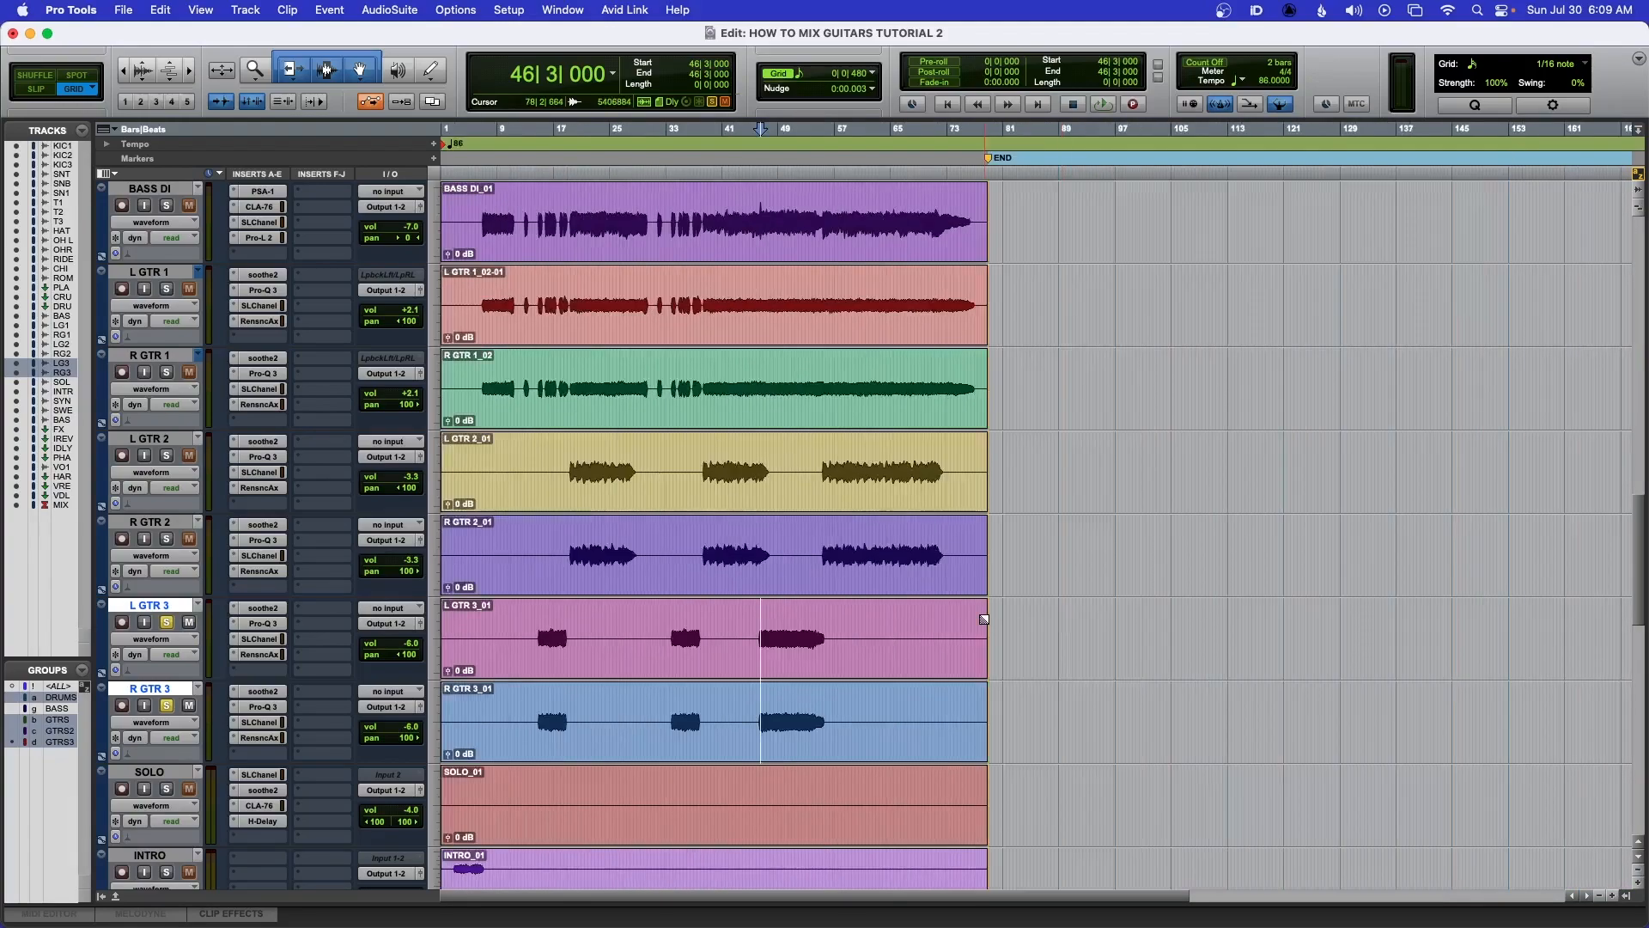
# Return to the Mix window, play back the mix, and save the session
pyautogui.press('super+equal')
pyautogui.press('space')
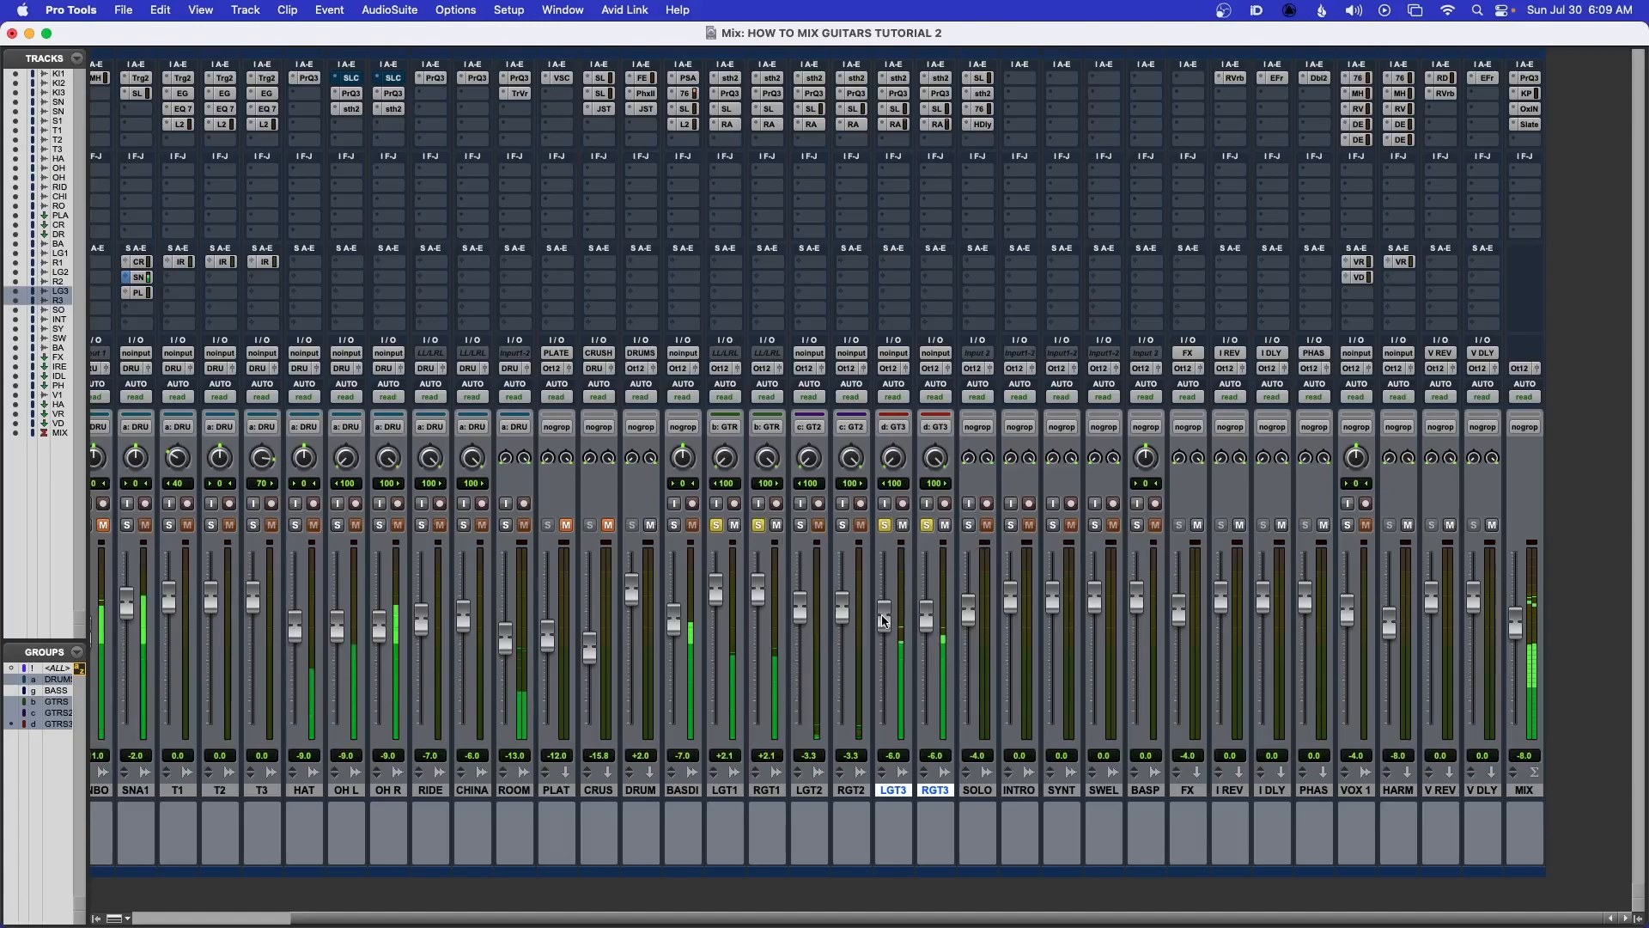
pyautogui.click(464, 524)
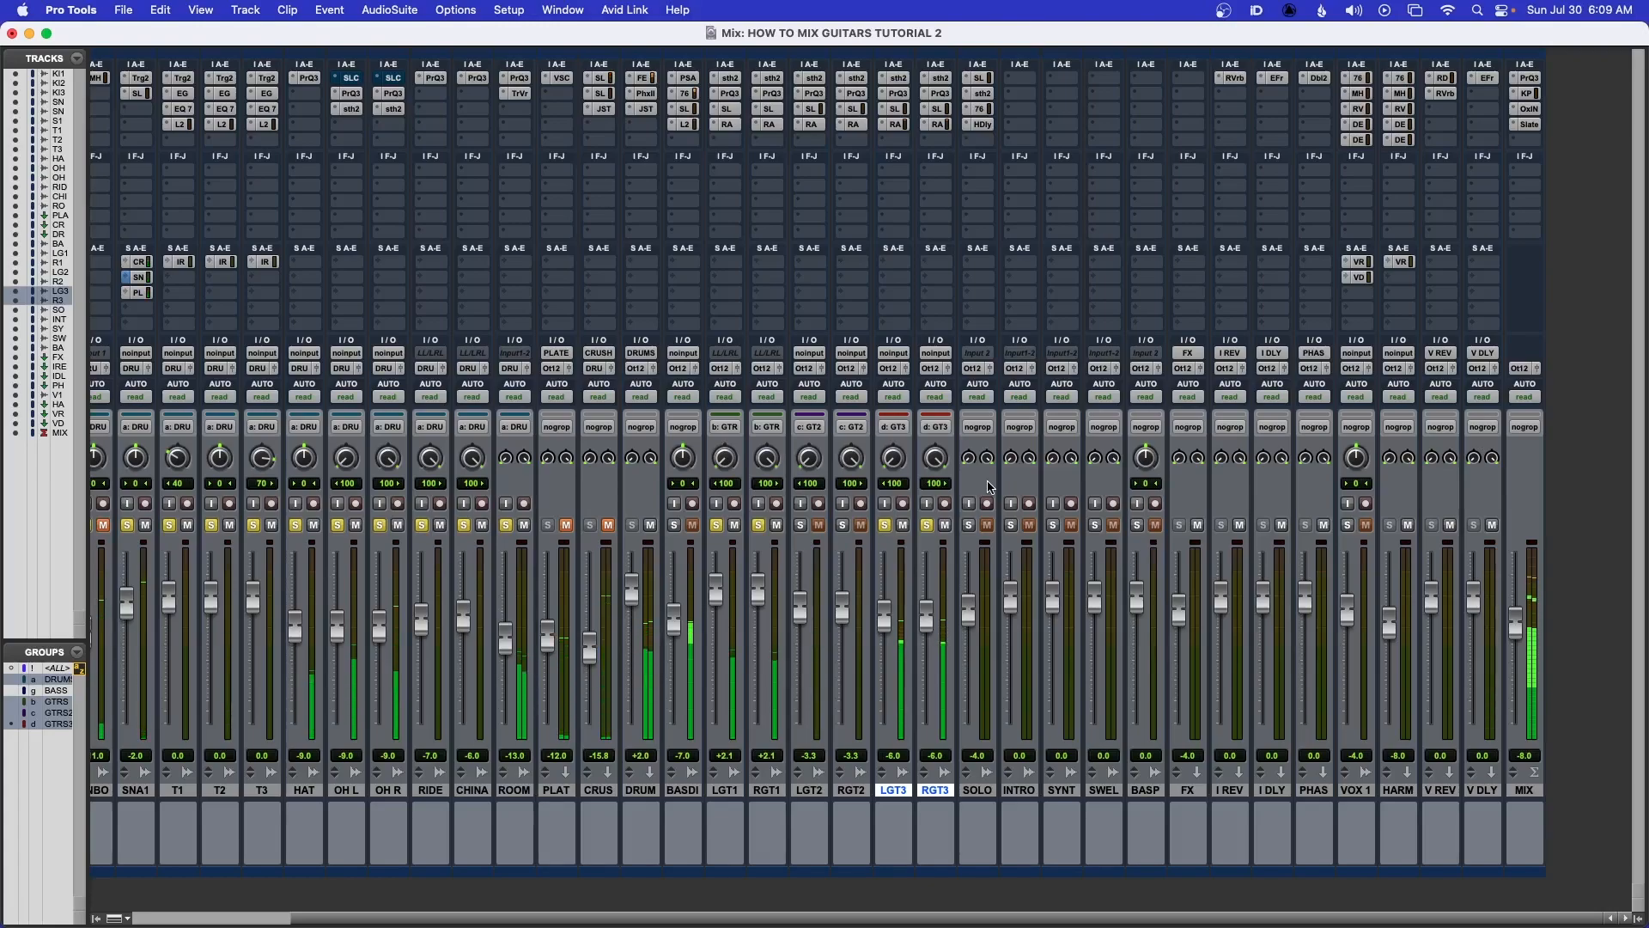
pyautogui.press('super+s')
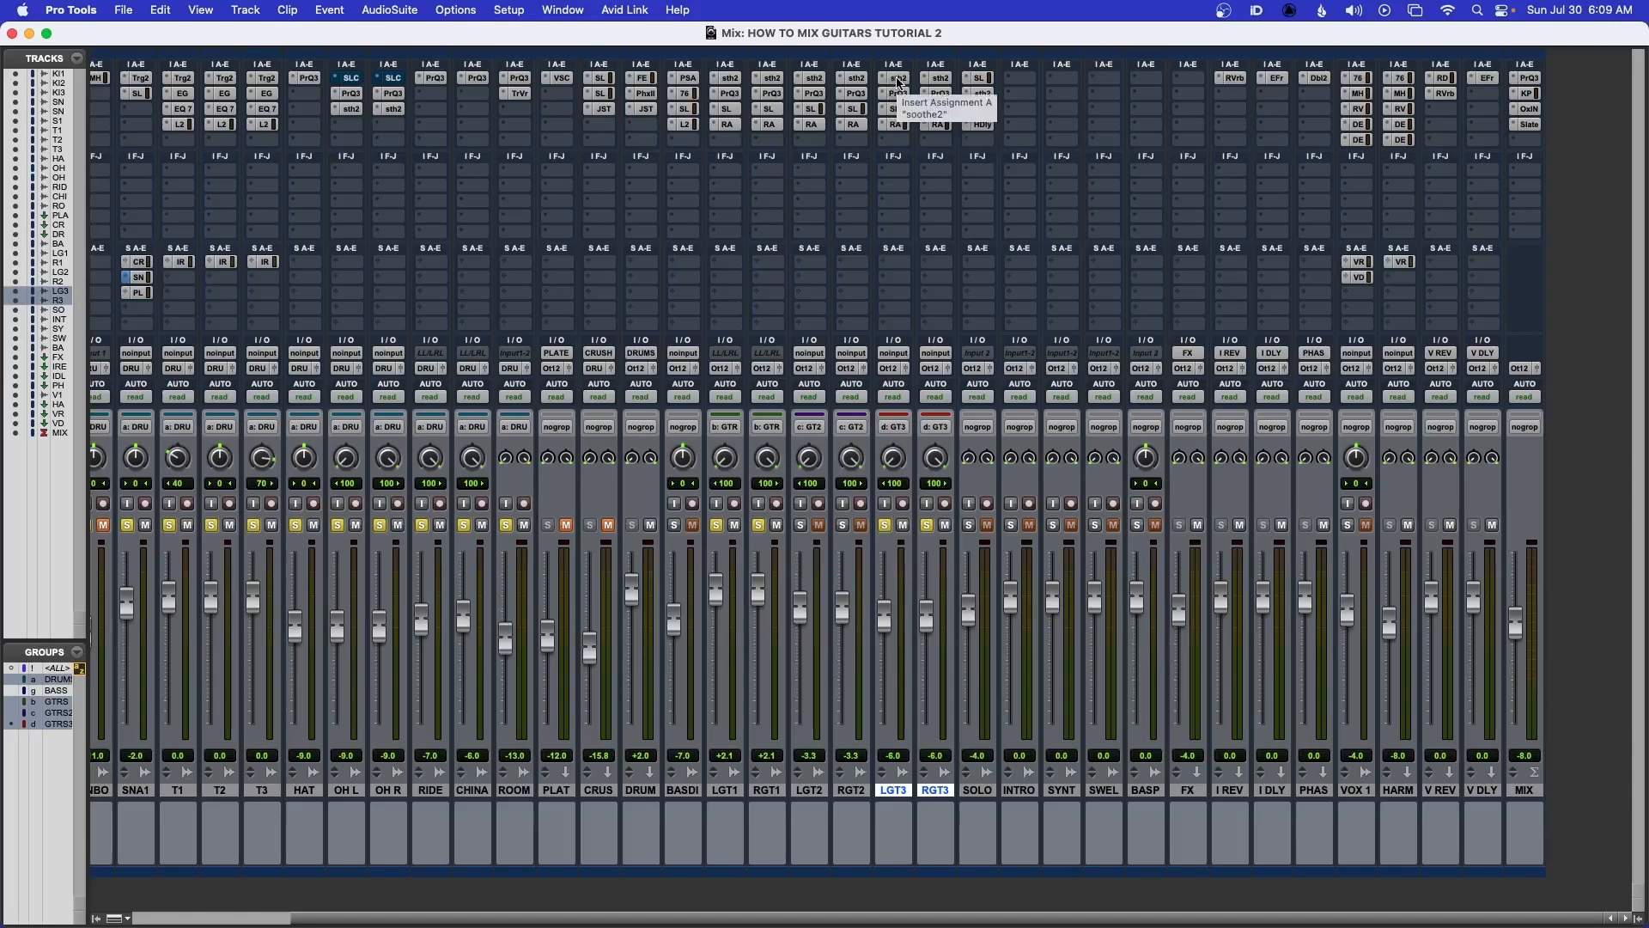
# Open LGT3's soothe2 during playback and lower its depth slightly
pyautogui.click(898, 83)
pyautogui.press('space')
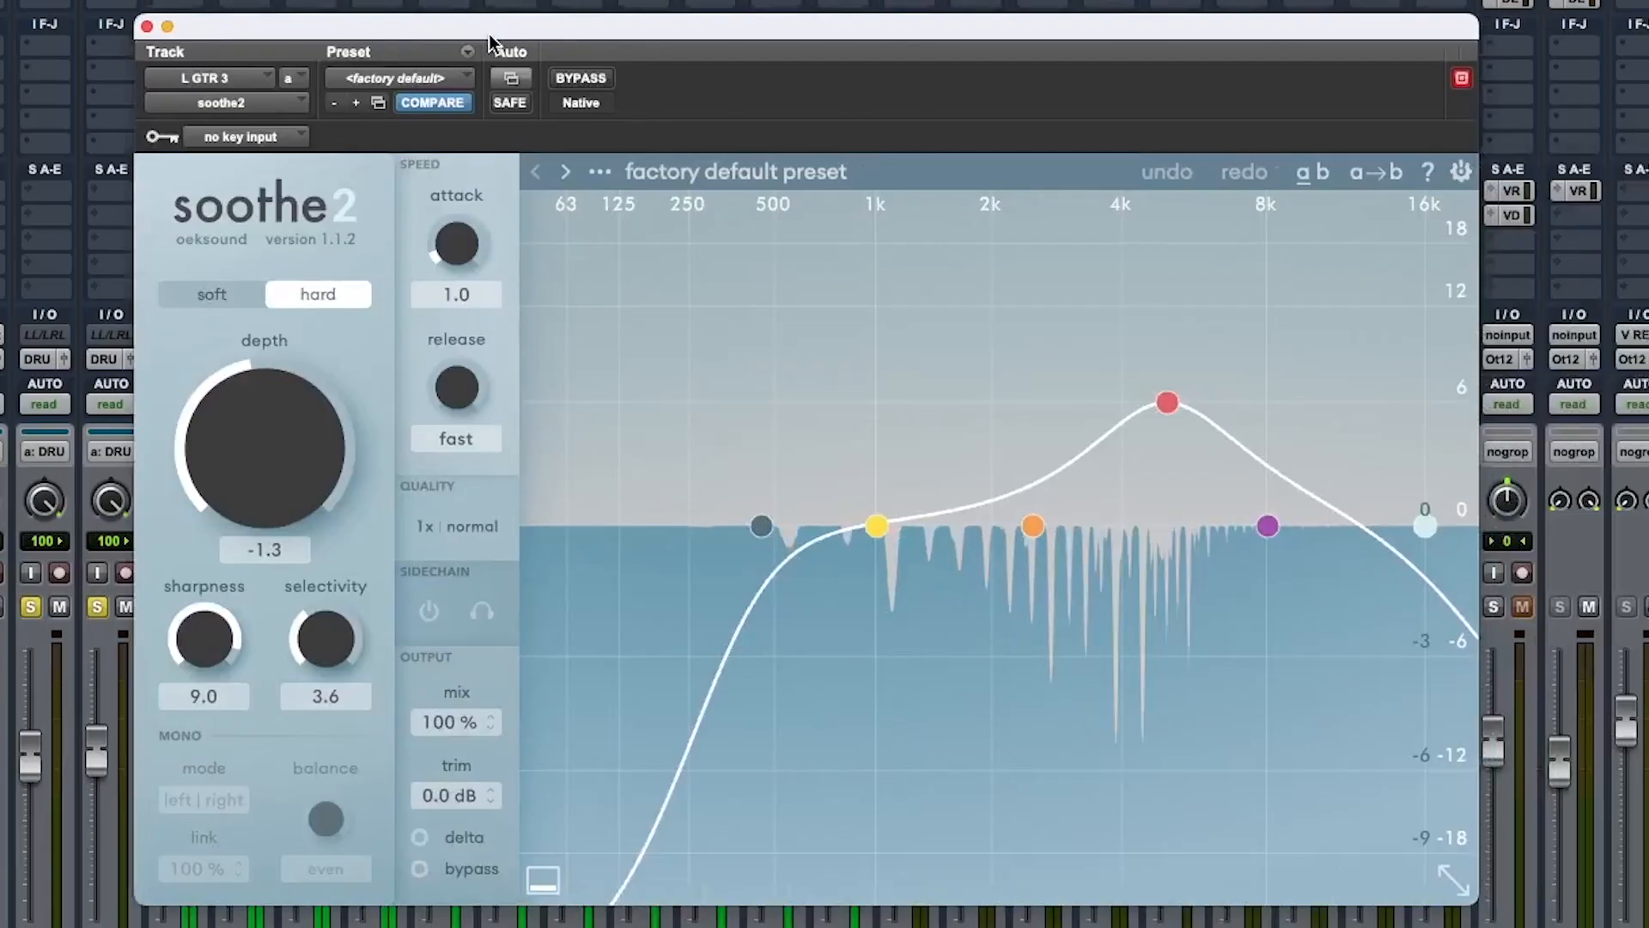
pyautogui.moveTo(250, 416); pyautogui.dragTo(247, 443)
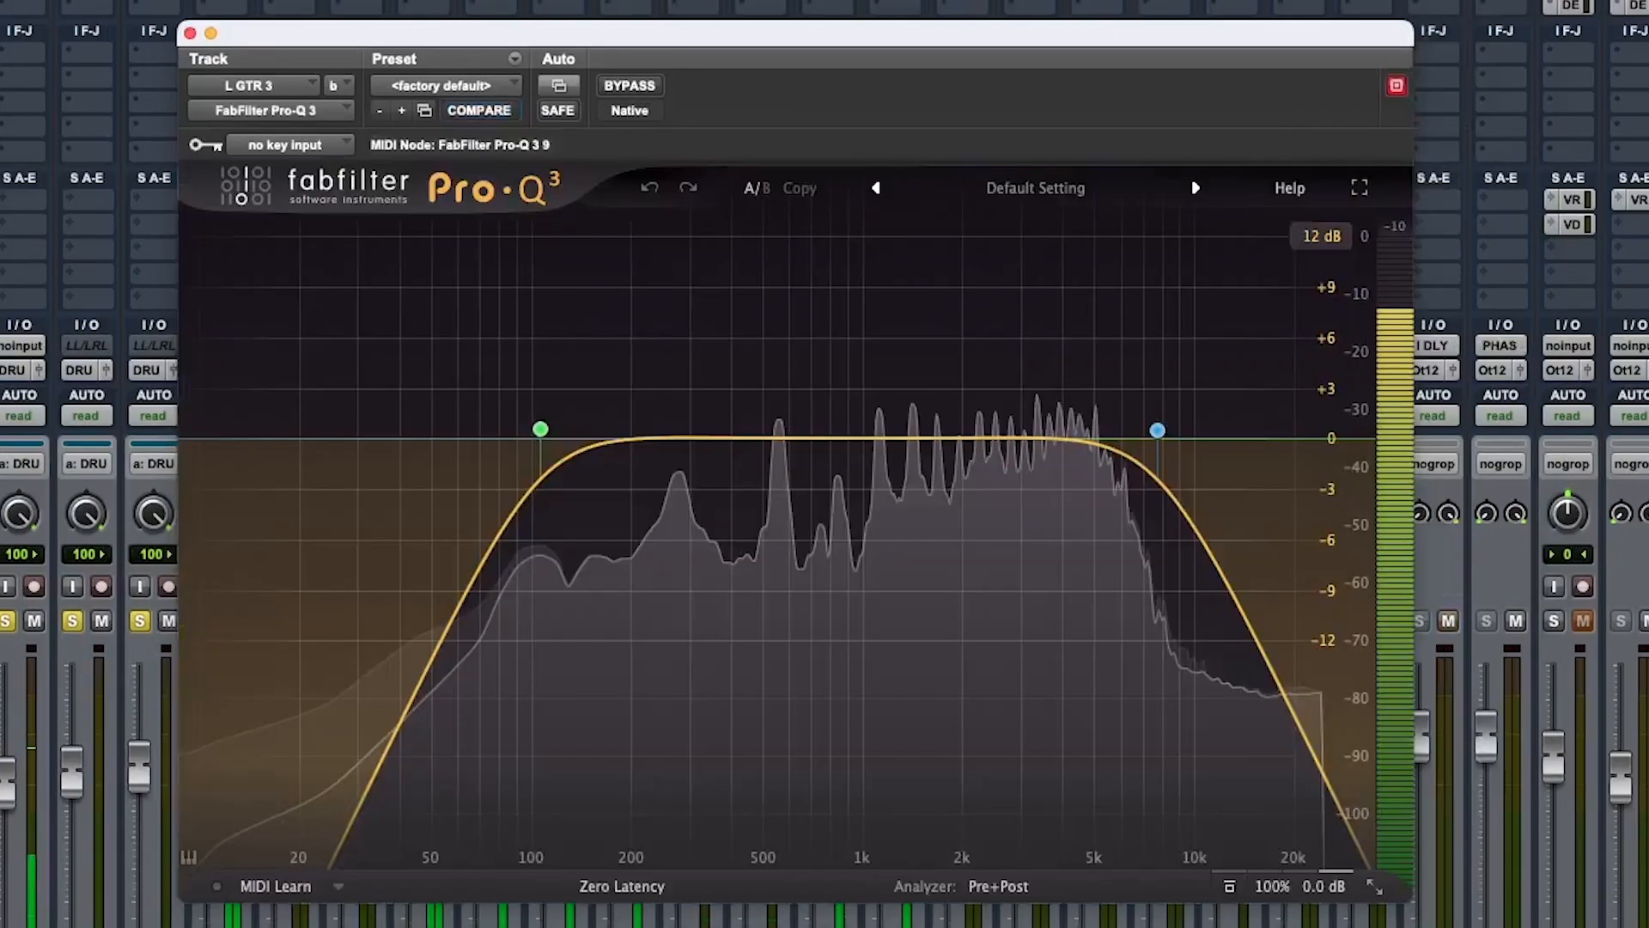
# Lower LGT3's Pro-Q 3 high-cut frequency slightly and nudge up the SSL channel's HMF gain
pyautogui.moveTo(1159, 431)
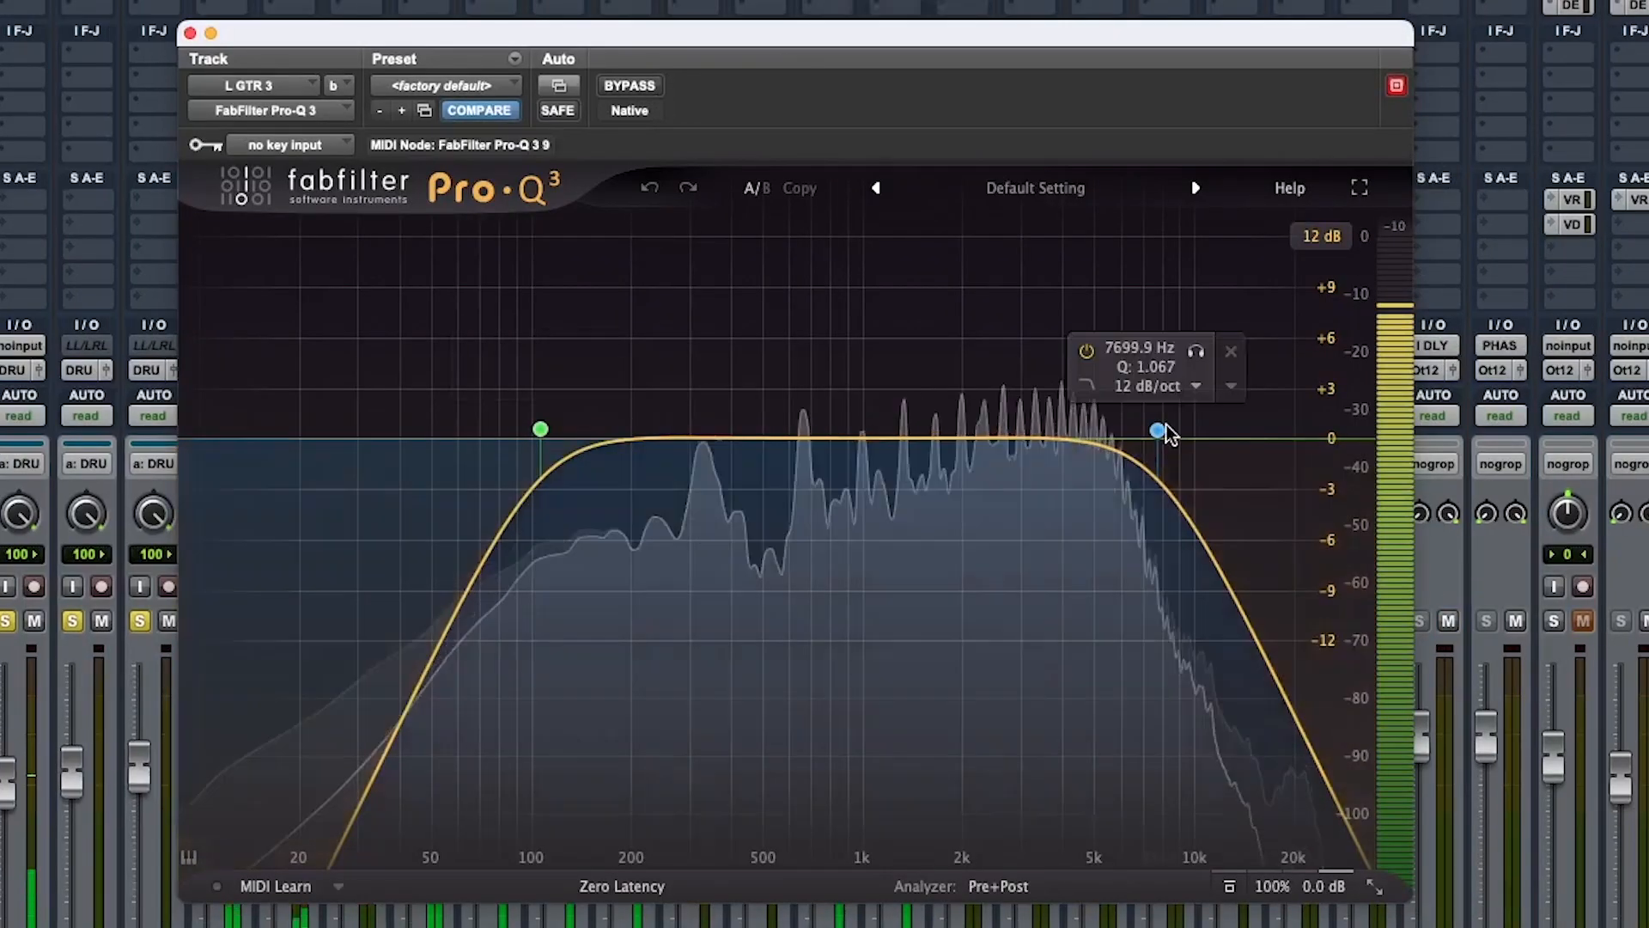
pyautogui.moveTo(1158, 431); pyautogui.dragTo(1140, 431)
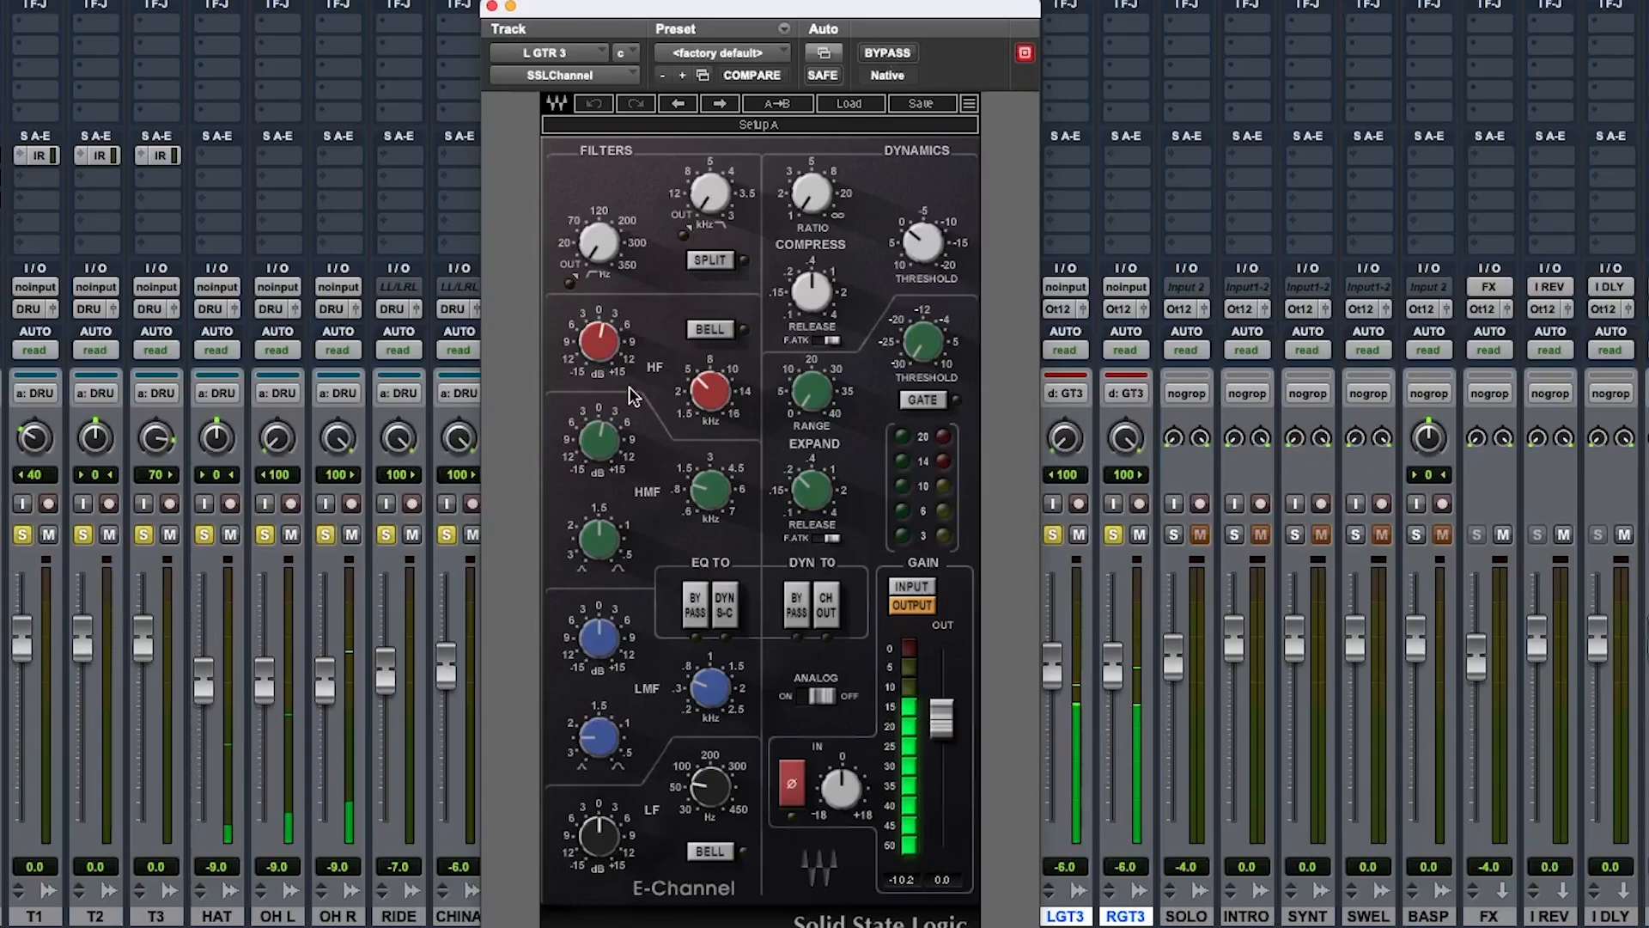
pyautogui.moveTo(599, 434); pyautogui.dragTo(600, 428)
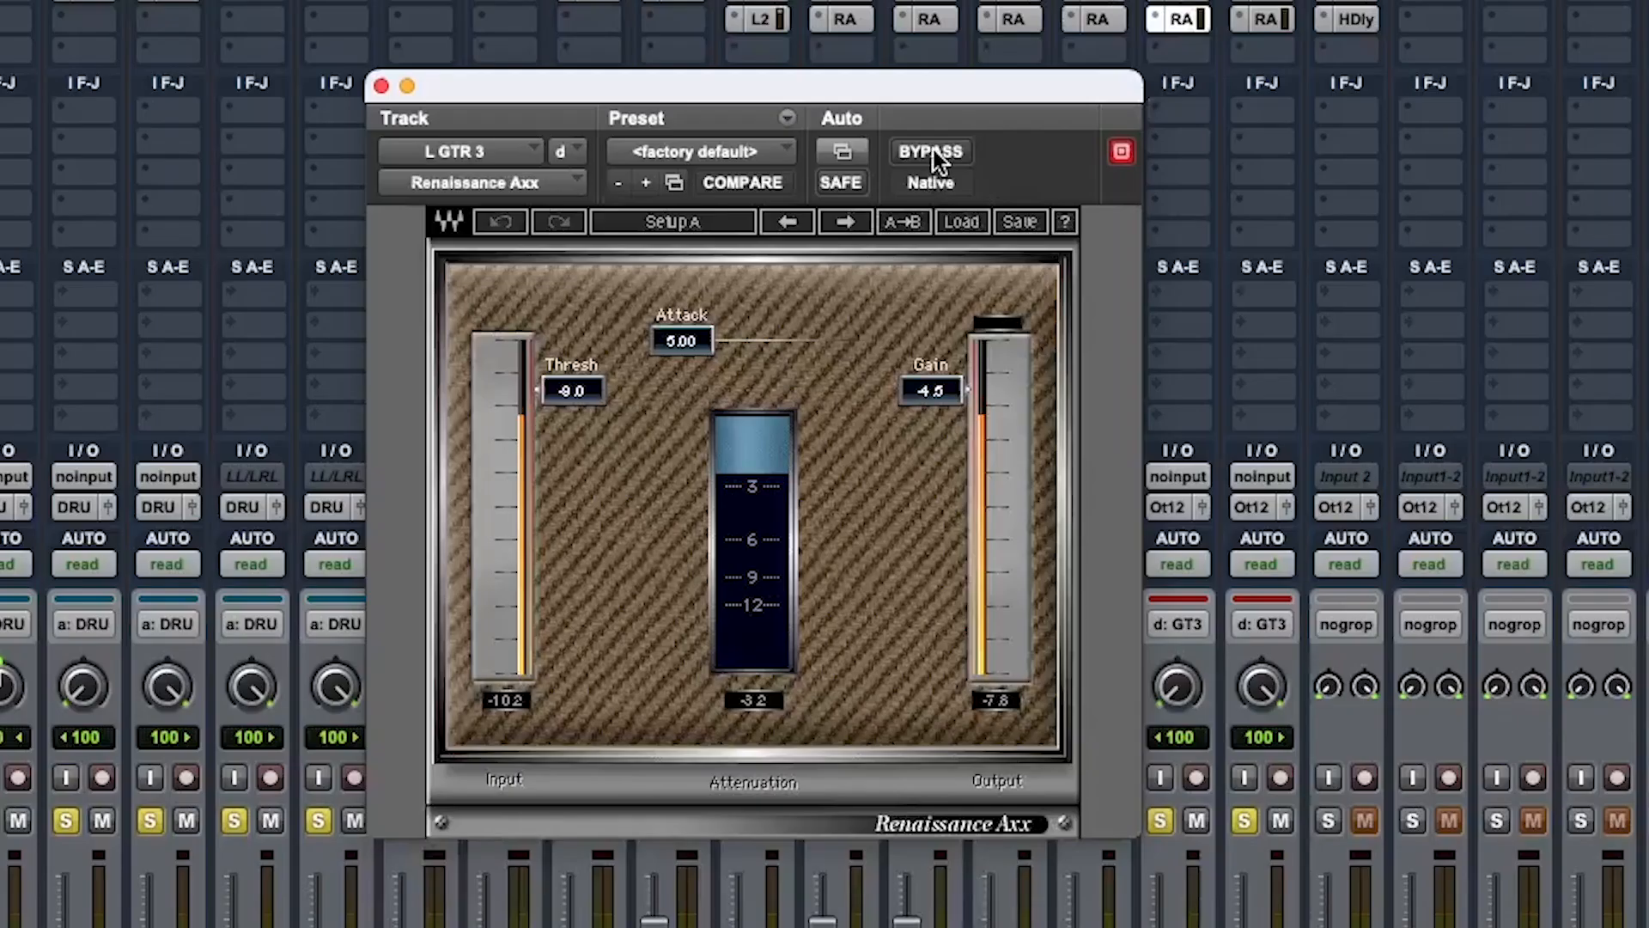
# A/B LGT3's Renaissance Axx compressor with bypass, then close the plugin window
pyautogui.click(933, 152)
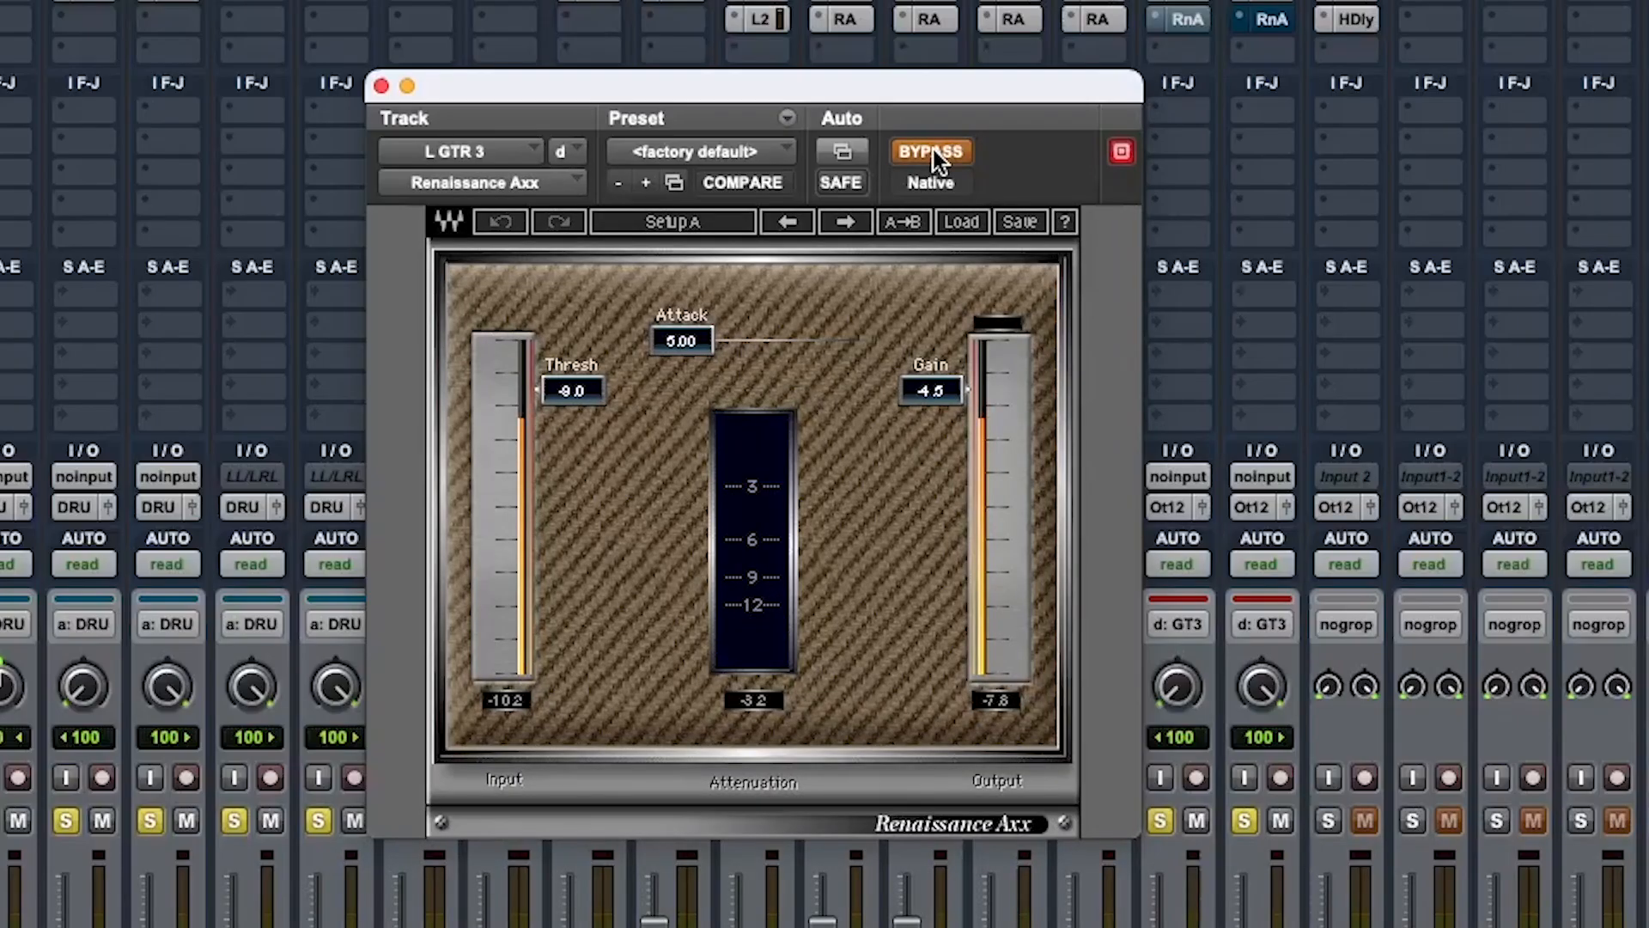
pyautogui.click(935, 151)
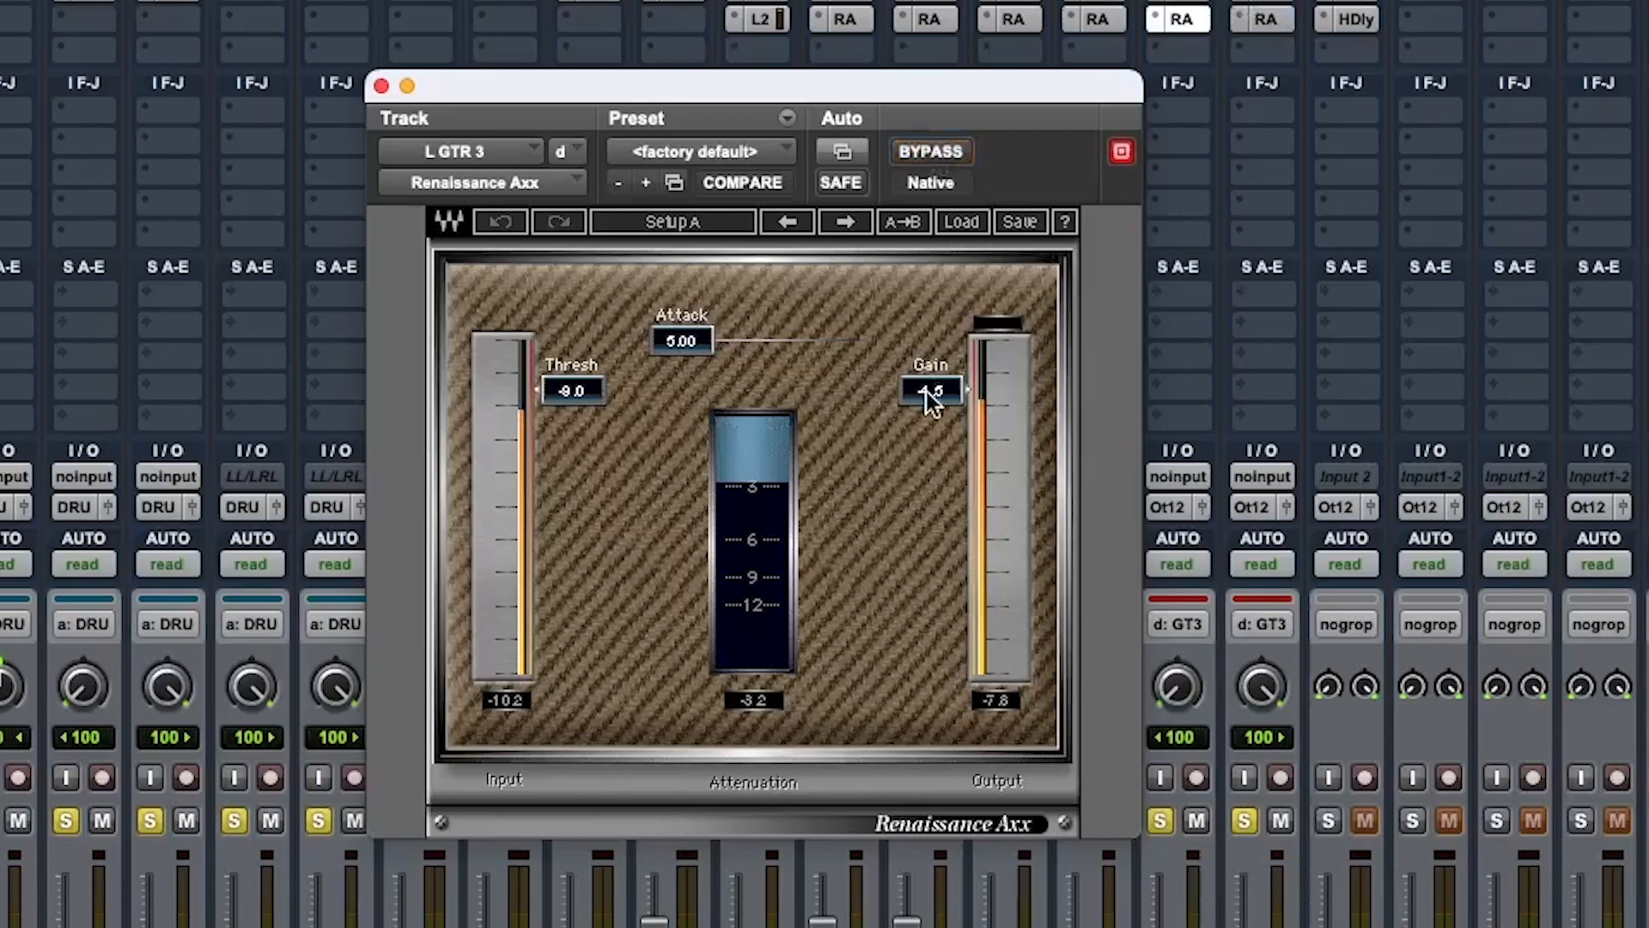
pyautogui.click(381, 85)
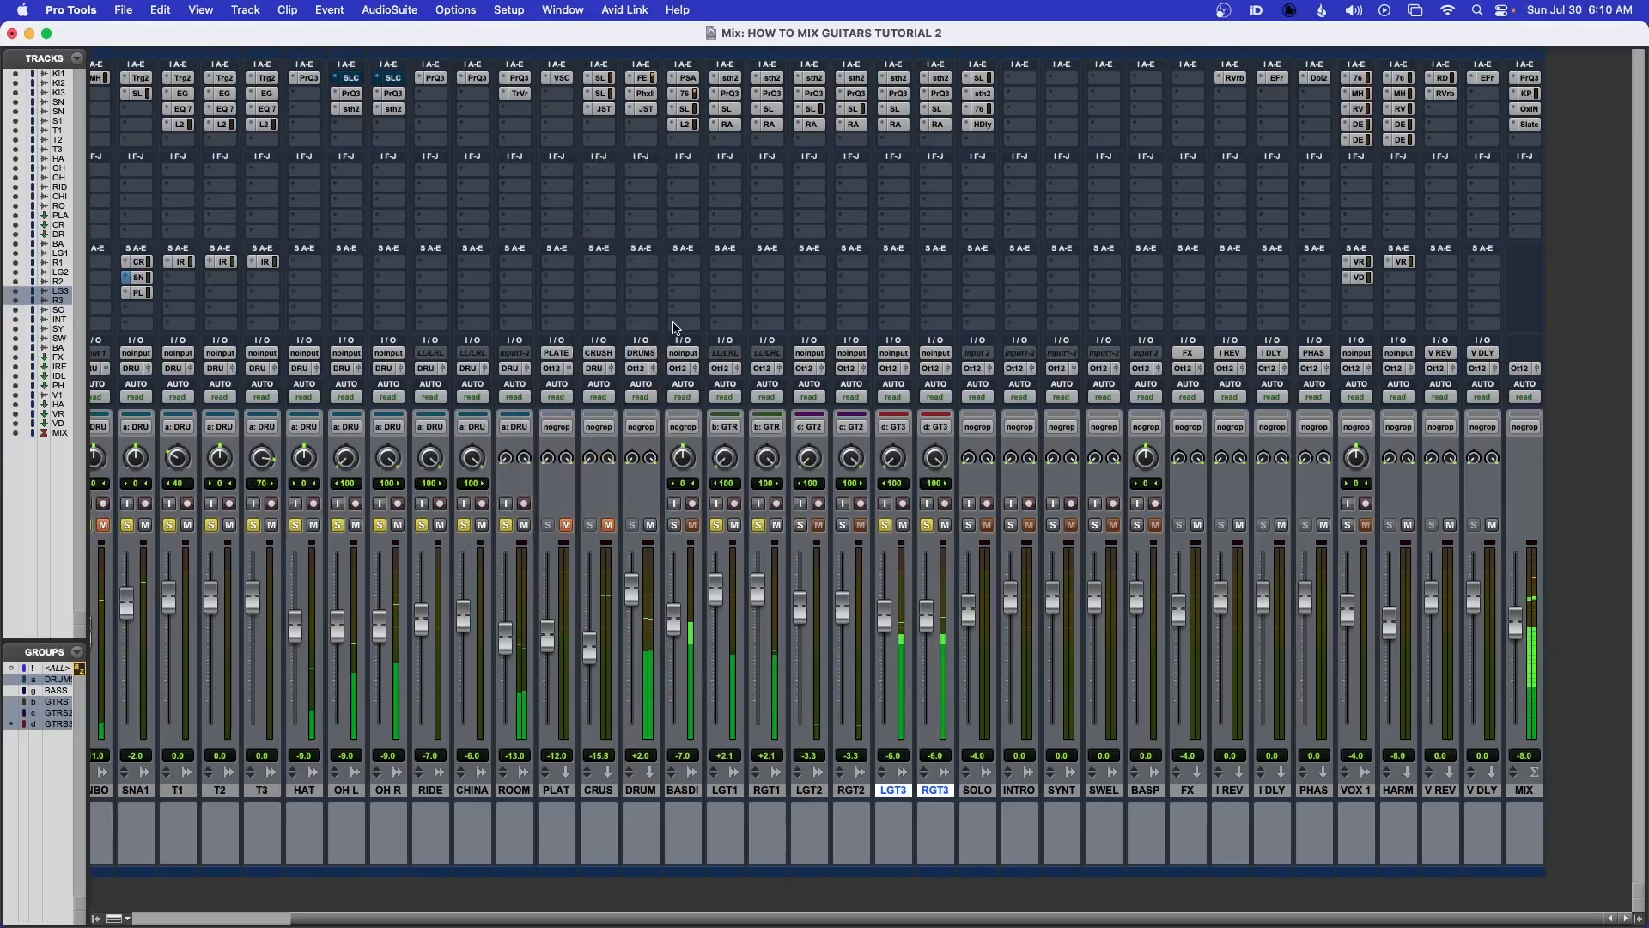